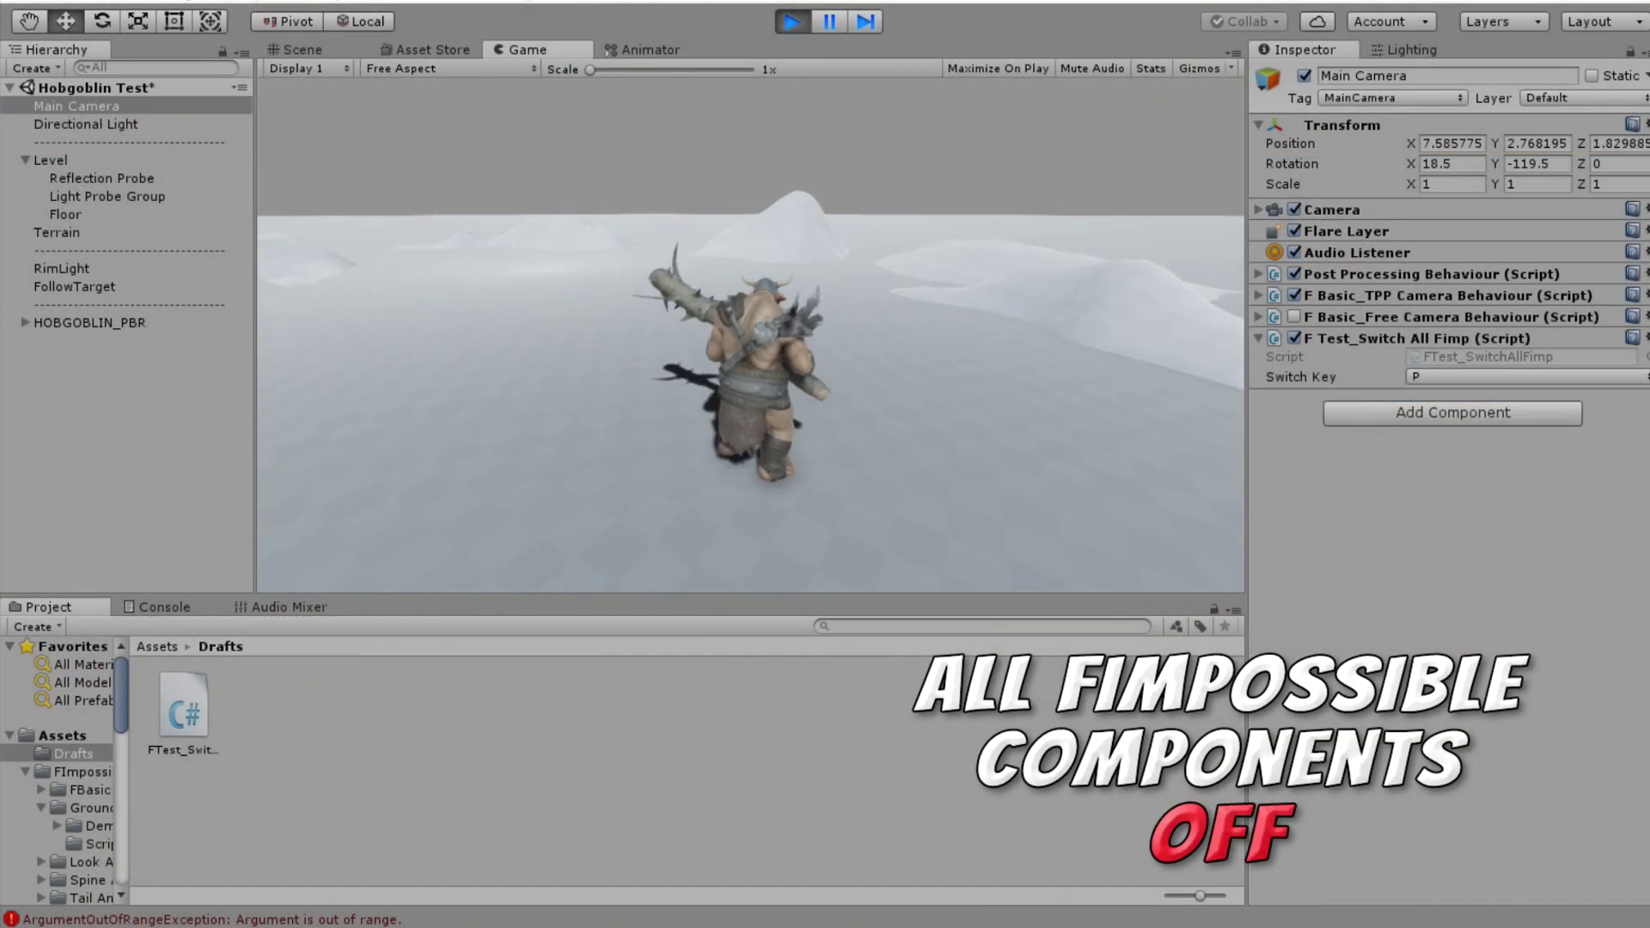
- Switch all Fimpossible components on and off in the running game to compare the hobgoblin's movement
{"action": "key", "text": "p"}
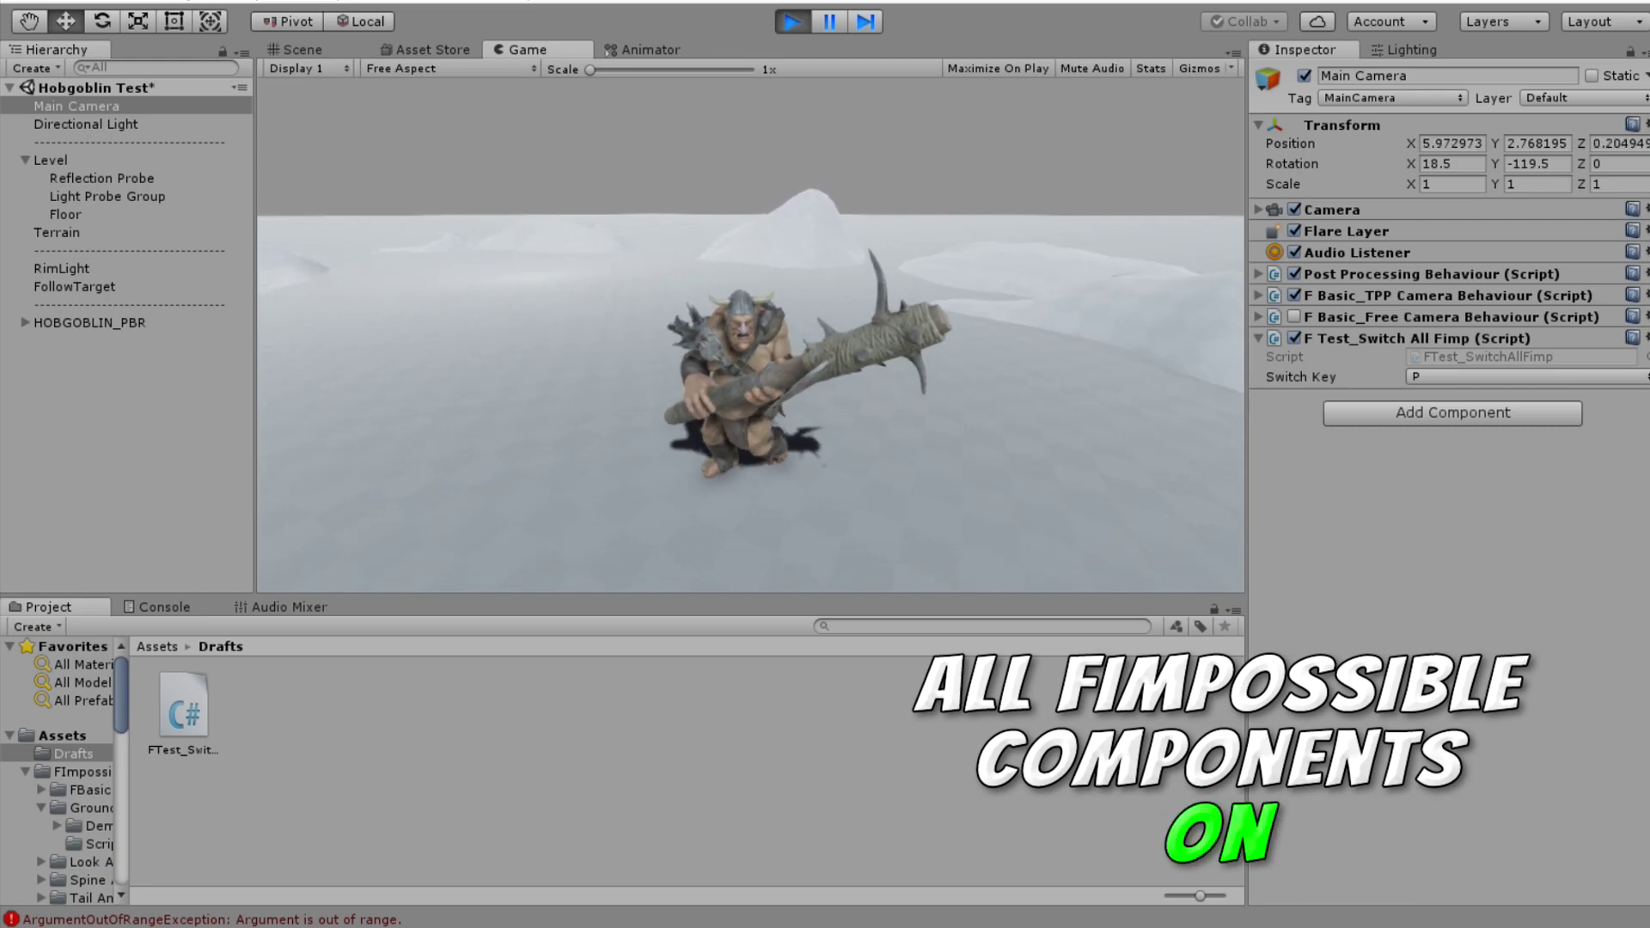
{"action": "key", "text": "p"}
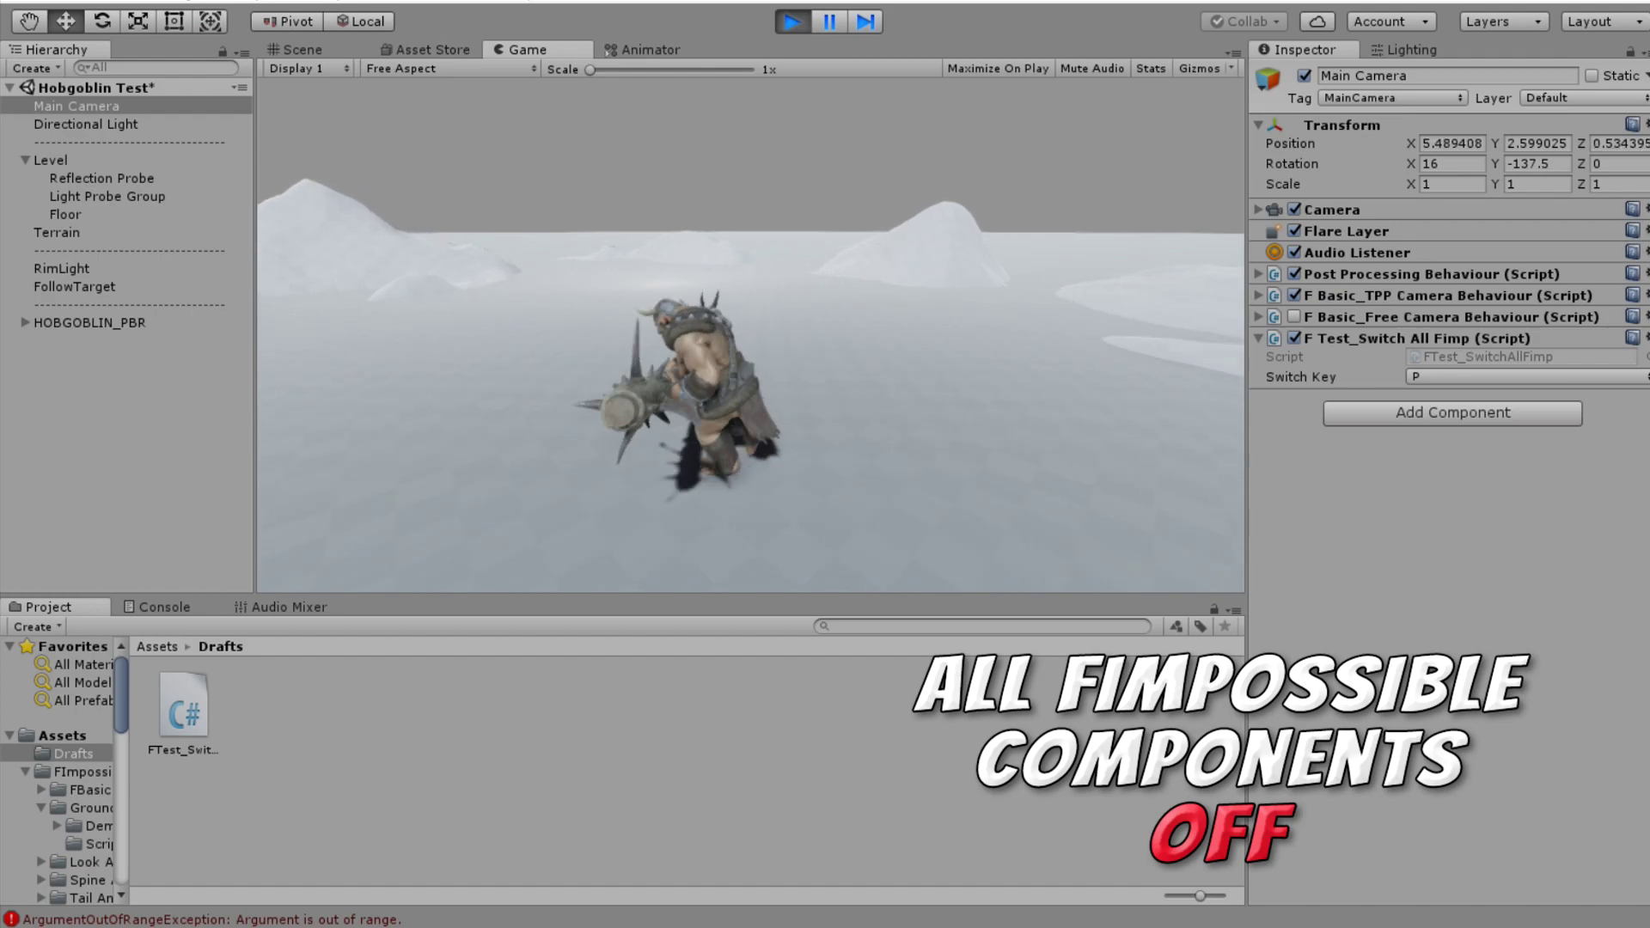
{"action": "key", "text": "p"}
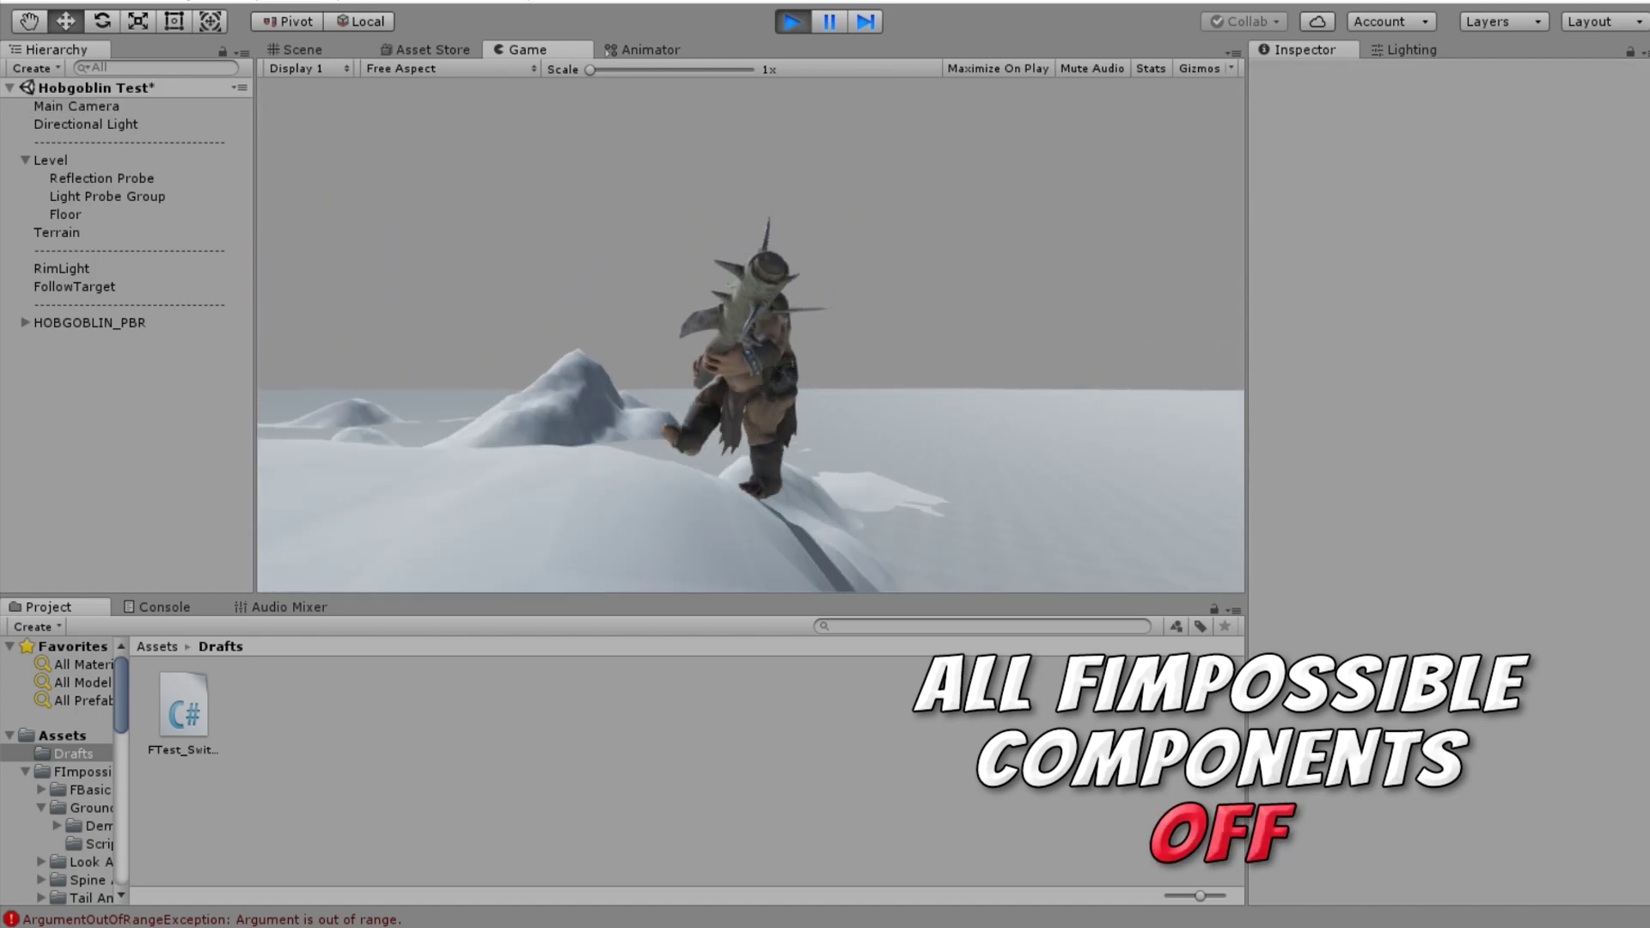
{"action": "key", "text": "p"}
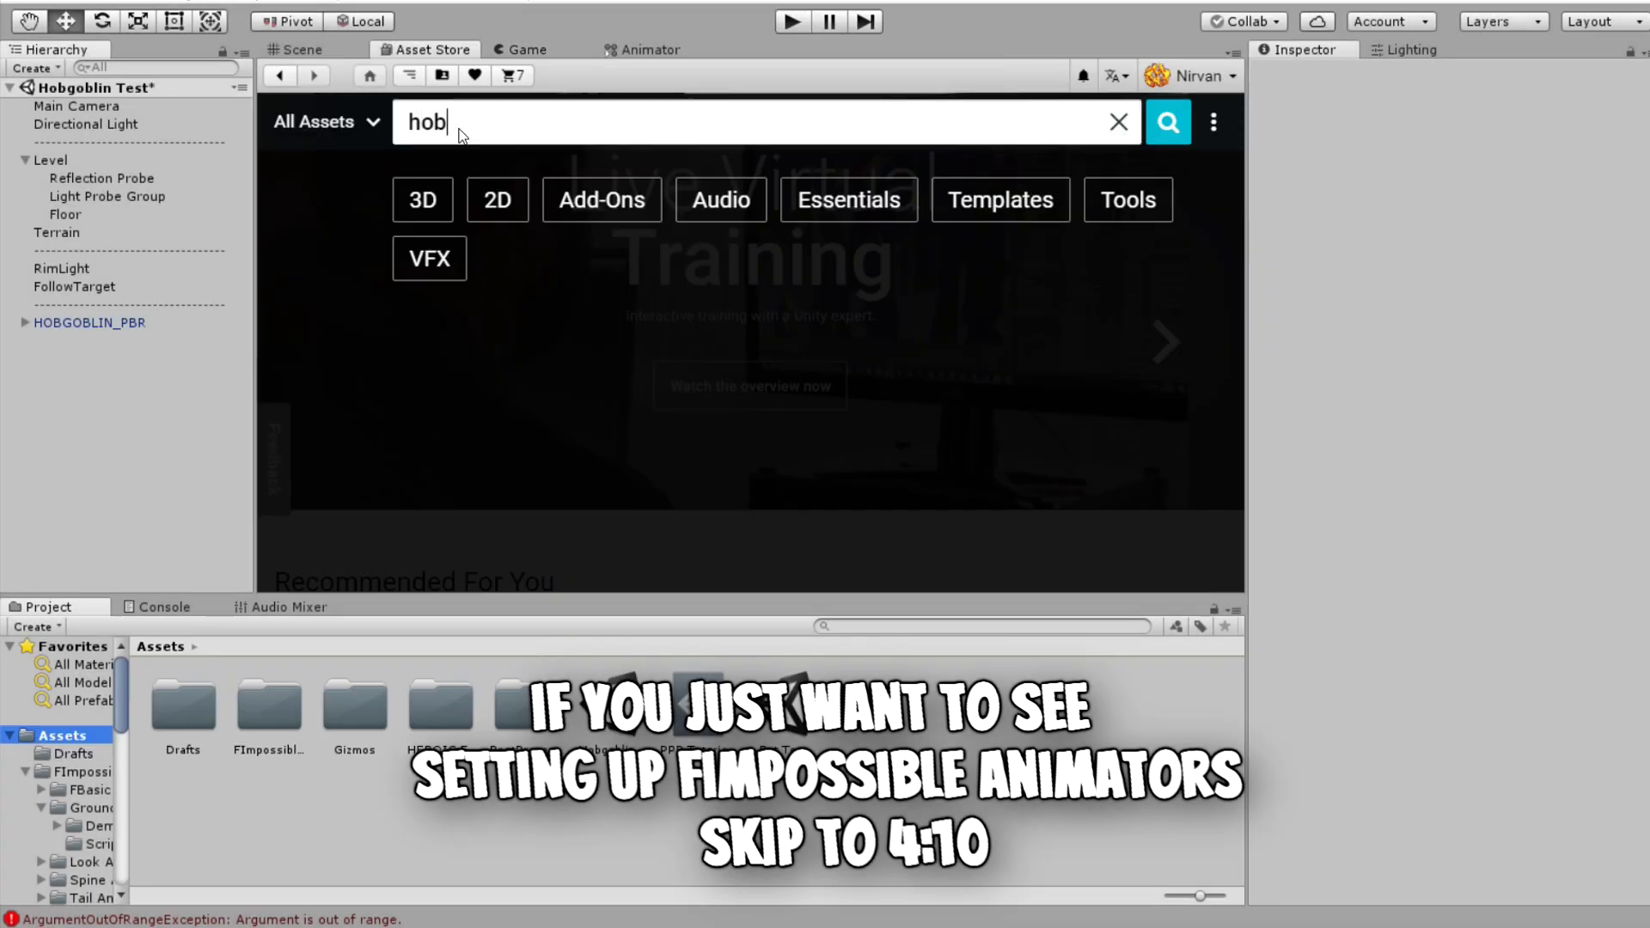
- Look up the HOBGOBLIN asset and the HEROIC FANTASY CREATURES FULL PACK Volume 1 in the Asset Store
{"action": "type", "text": "go"}
{"action": "left_click", "coordinate": [464, 172]}
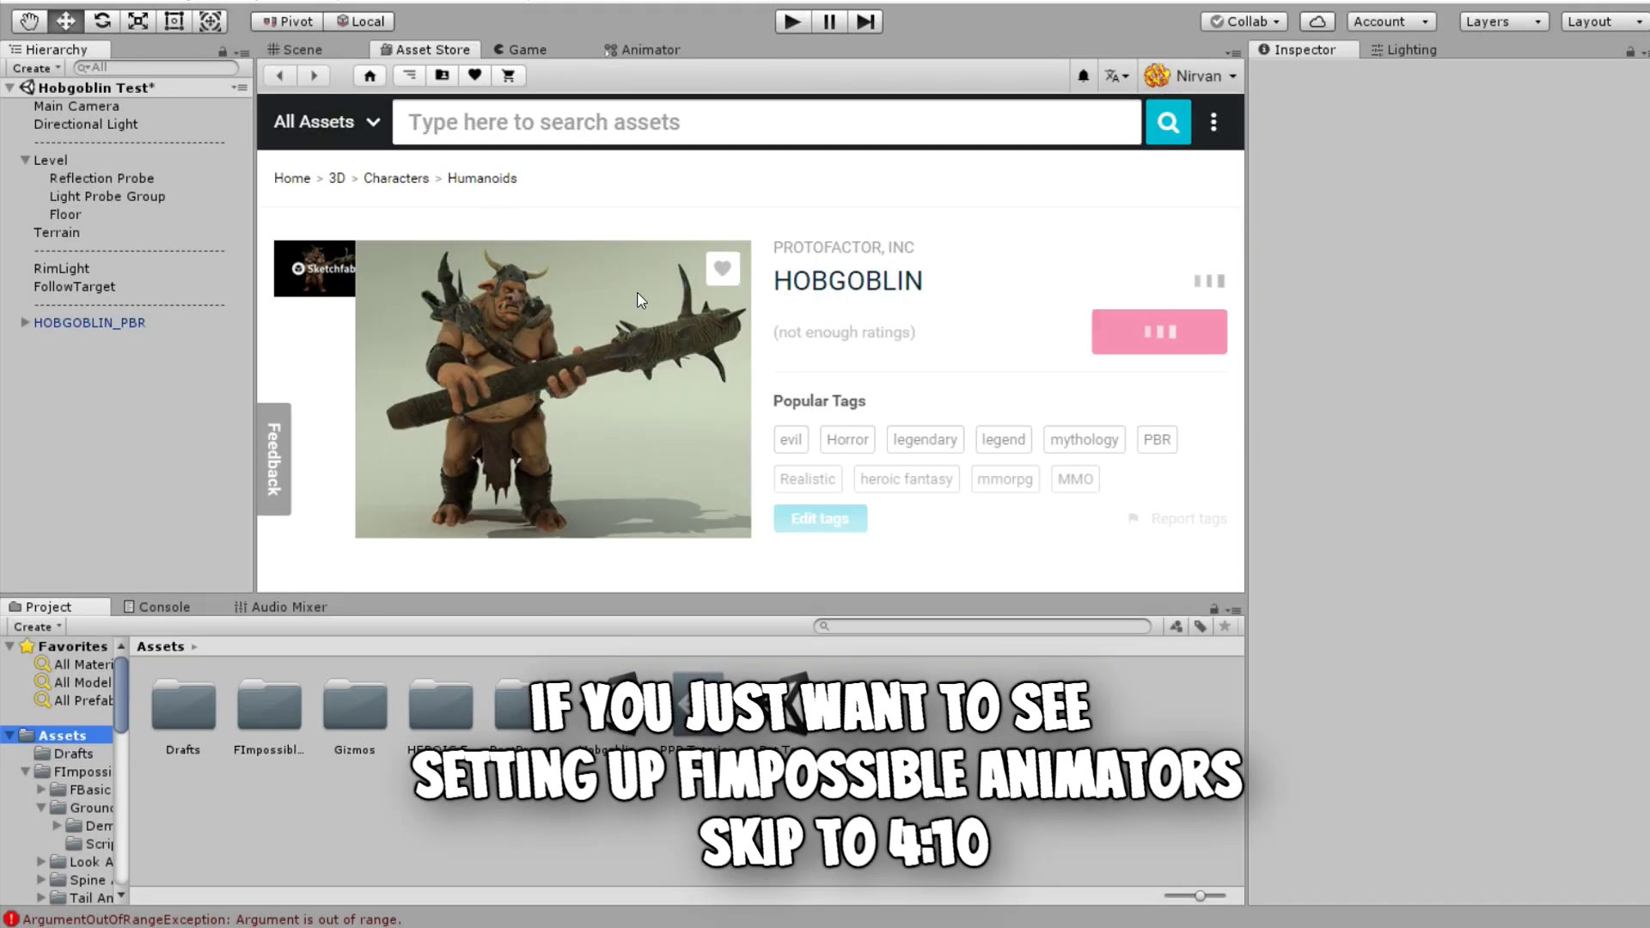
{"action": "left_click", "coordinate": [551, 122]}
{"action": "type", "text": "heroic"}
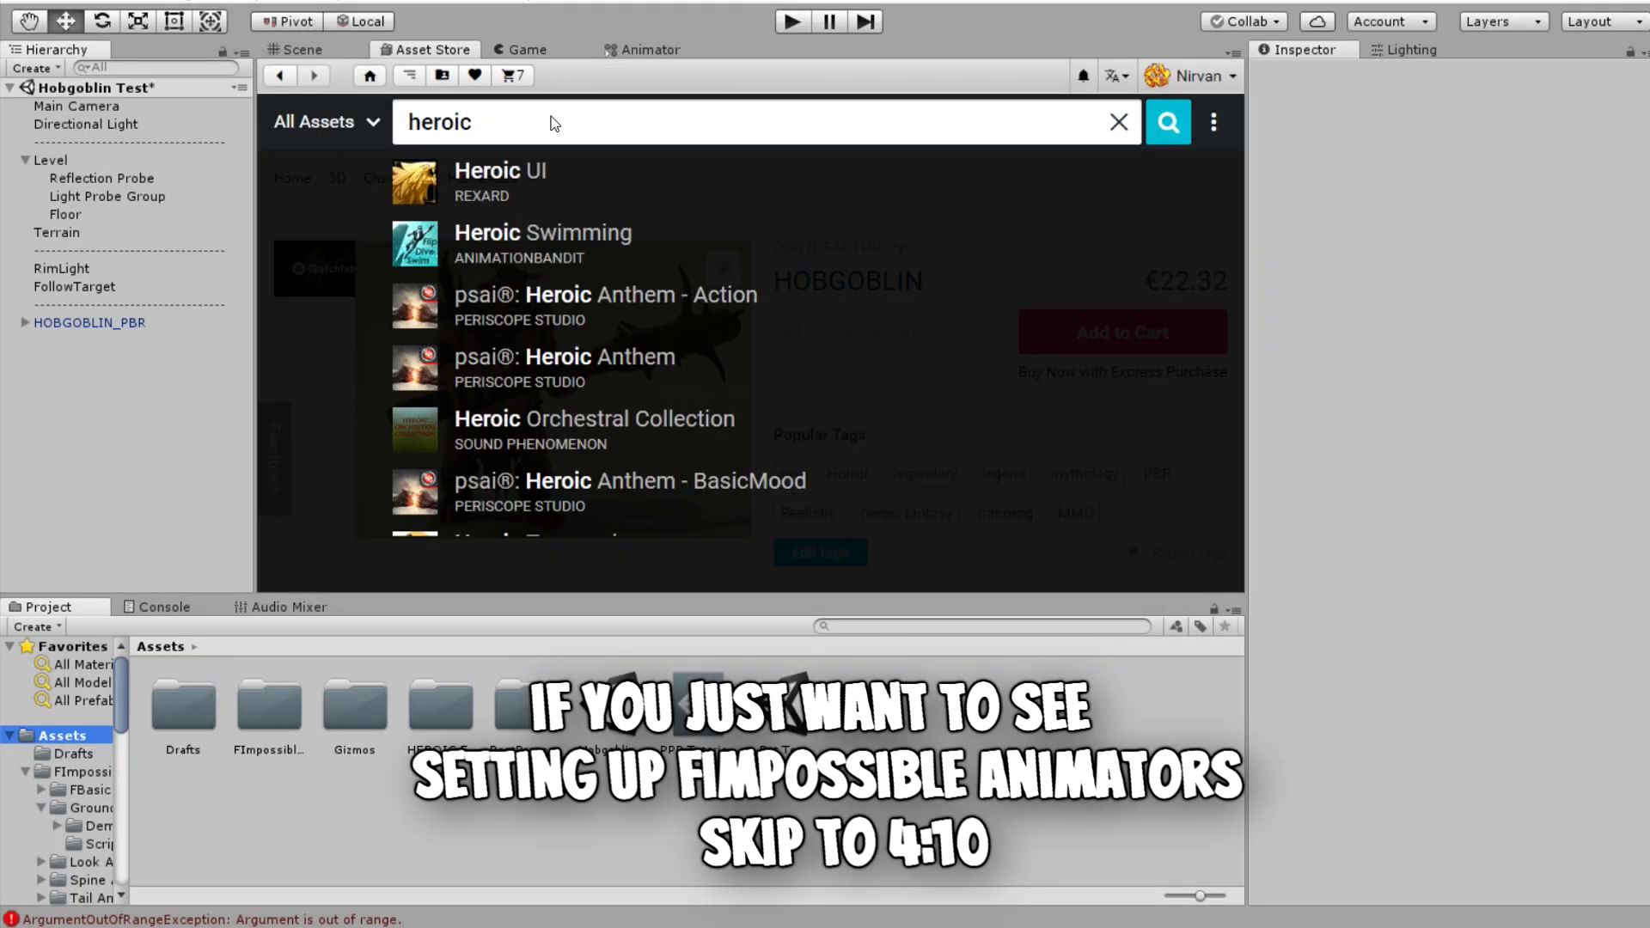
{"action": "type", "text": " crea"}
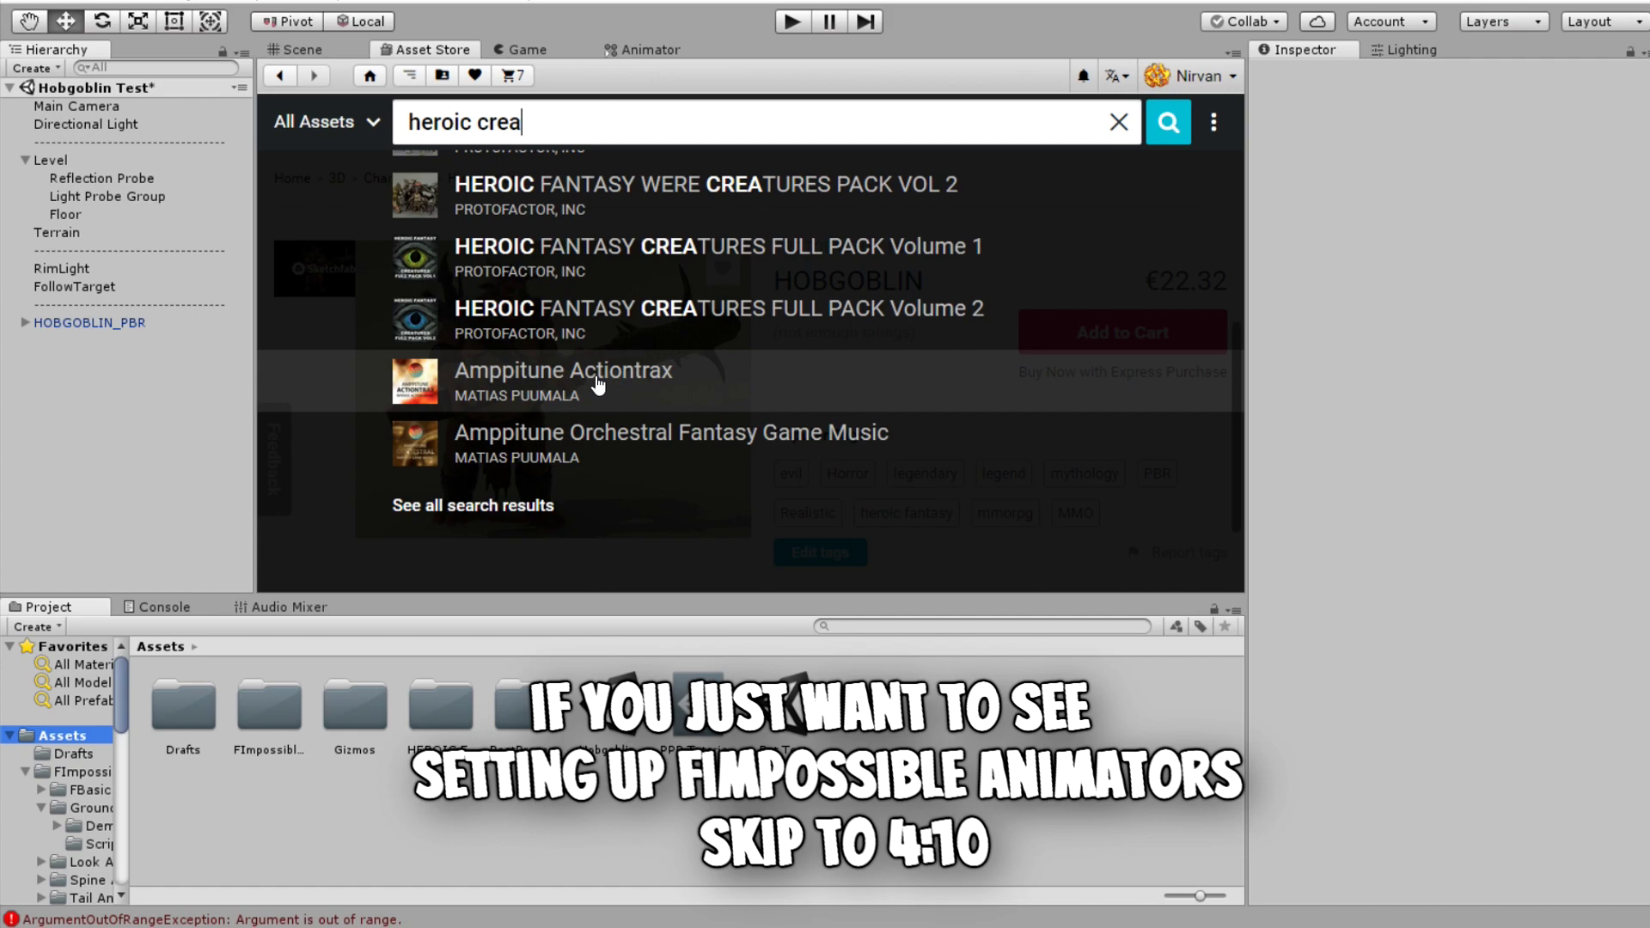
{"action": "left_click", "coordinate": [653, 255]}
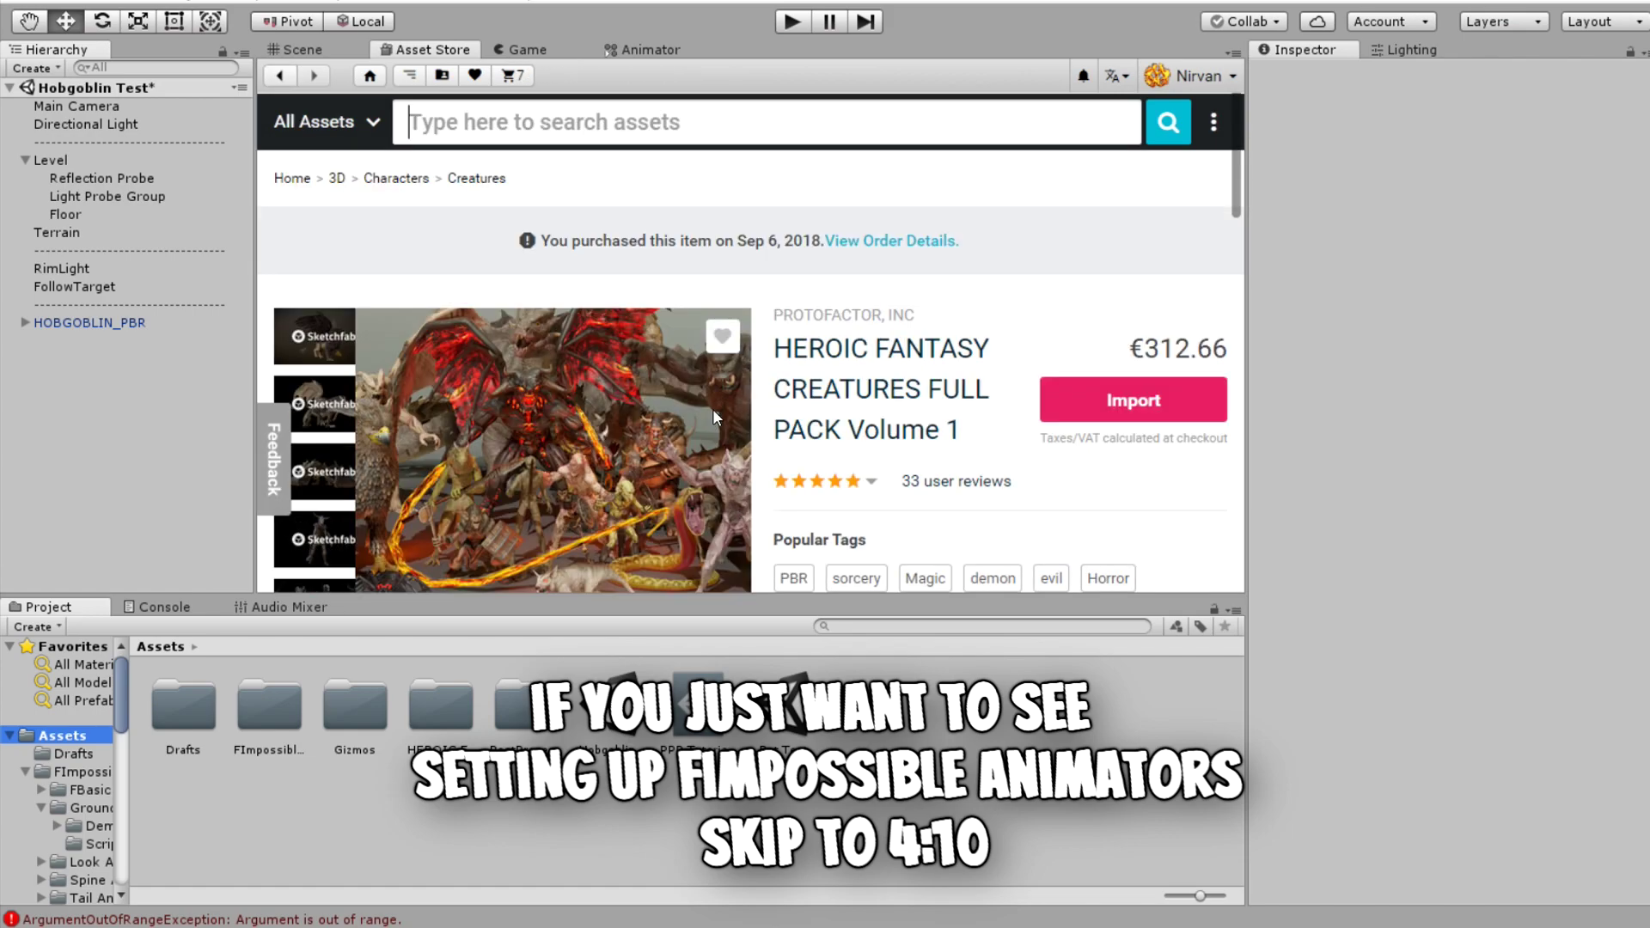
- Search the Asset Store for fBasic Assets and Ground Fitter and view each product page
{"action": "scroll", "coordinate": [602, 350], "scroll_direction": "down", "scroll_amount": 1}
{"action": "left_click", "coordinate": [574, 112]}
{"action": "type", "text": "fbas"}
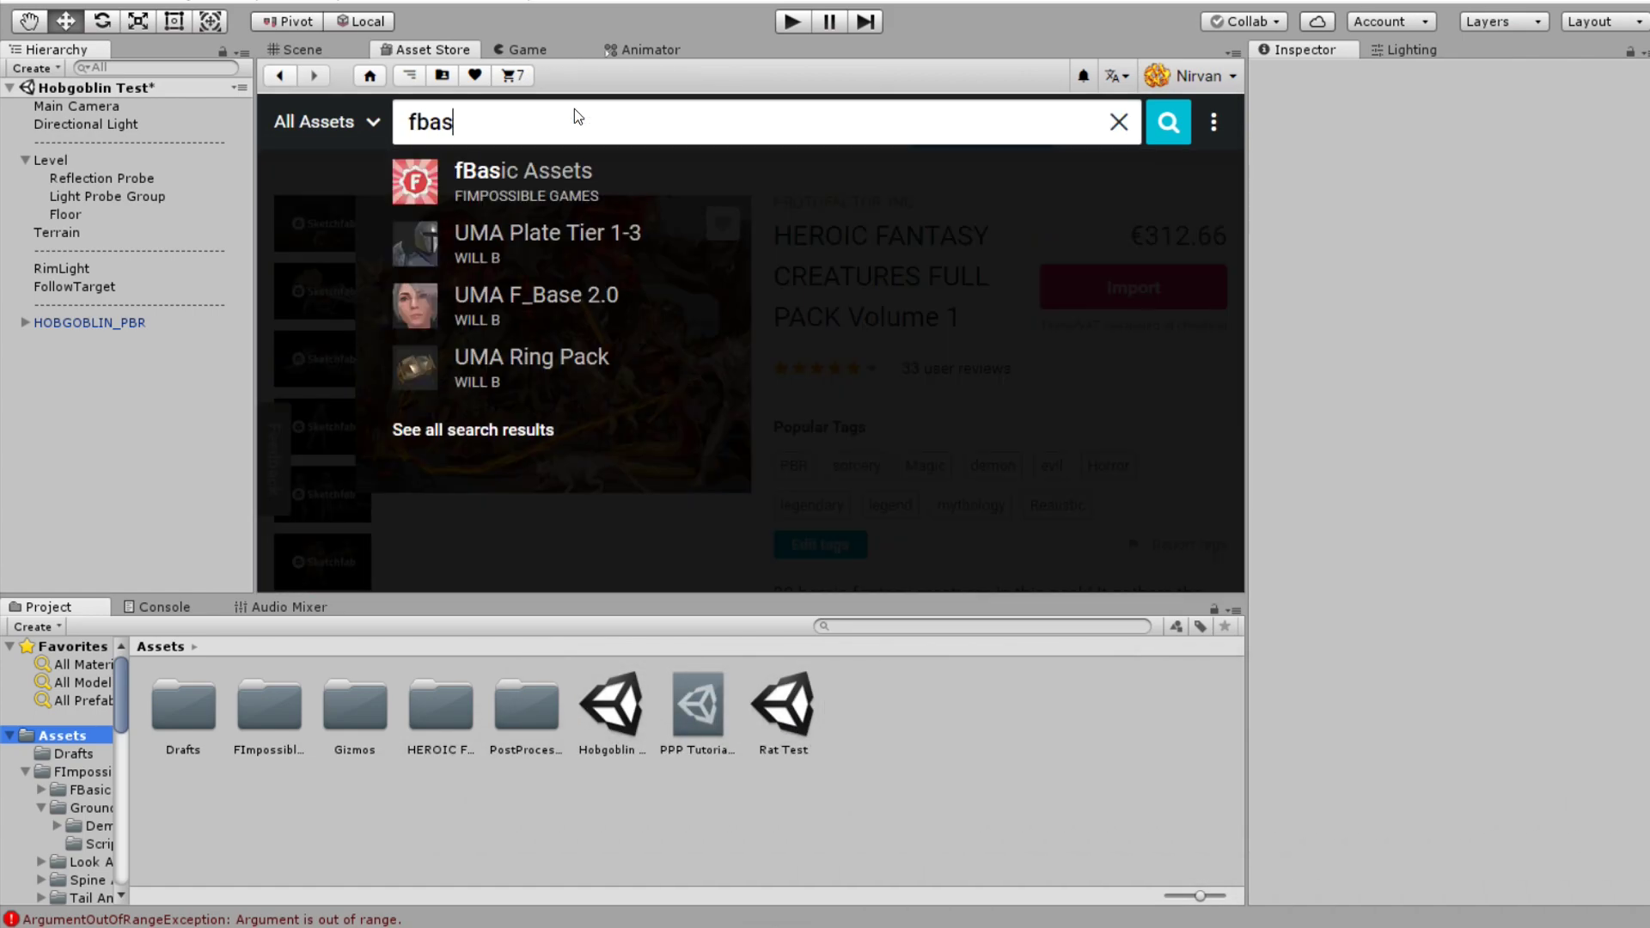
{"action": "left_click", "coordinate": [540, 172]}
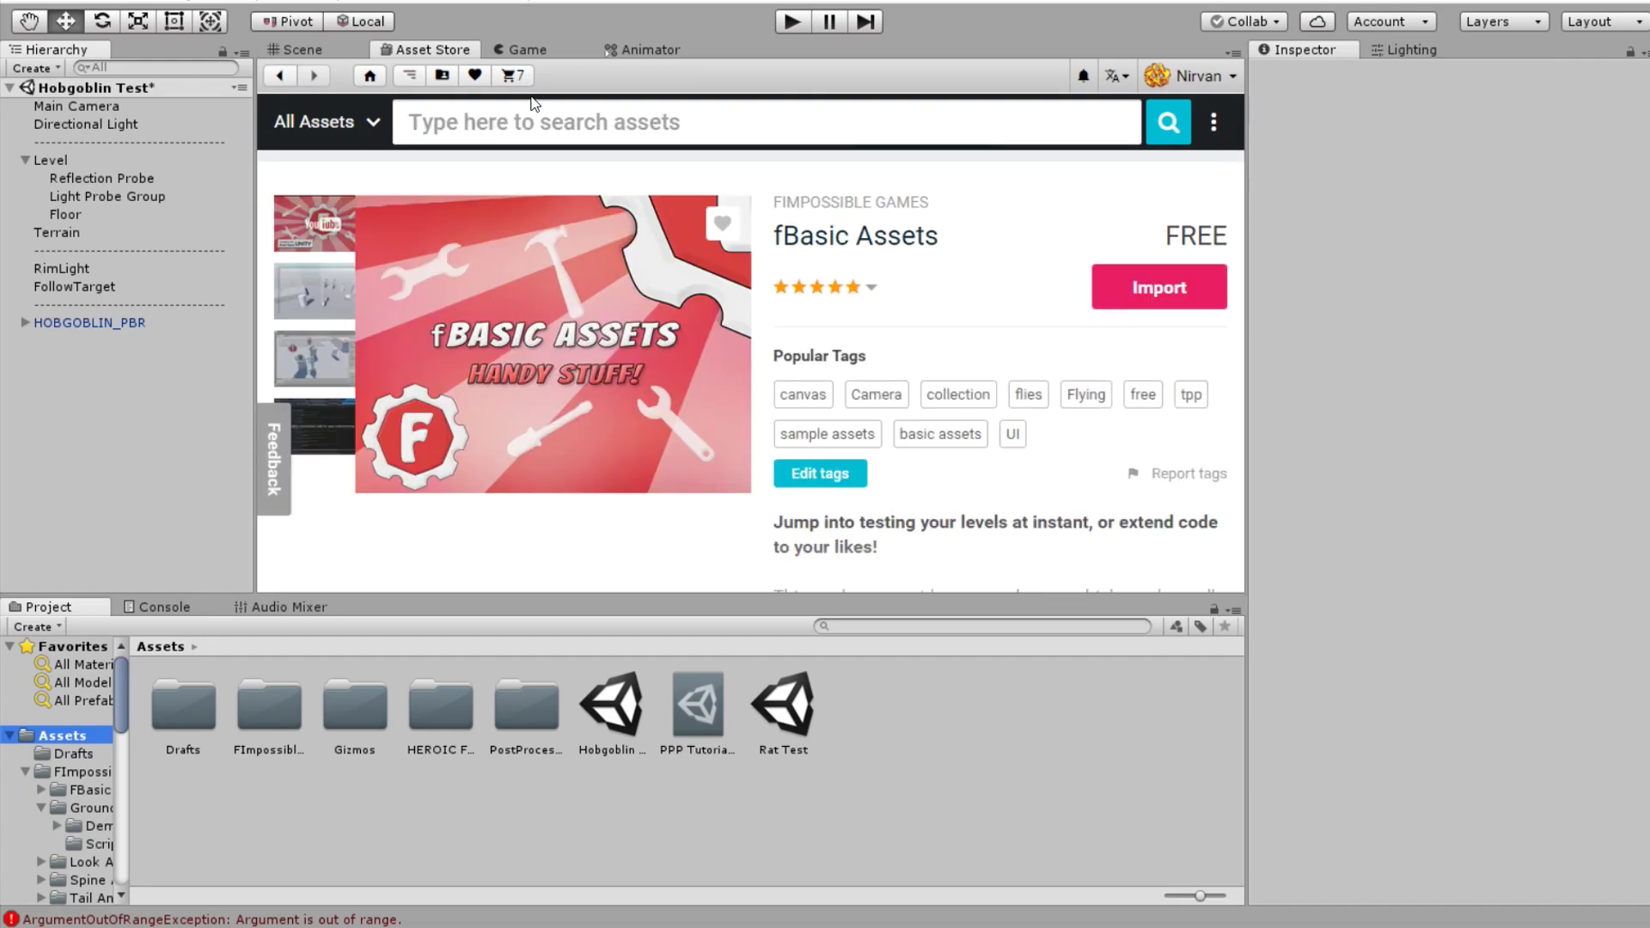
{"action": "left_click", "coordinate": [507, 121]}
{"action": "type", "text": "ground"}
{"action": "left_click", "coordinate": [573, 320]}
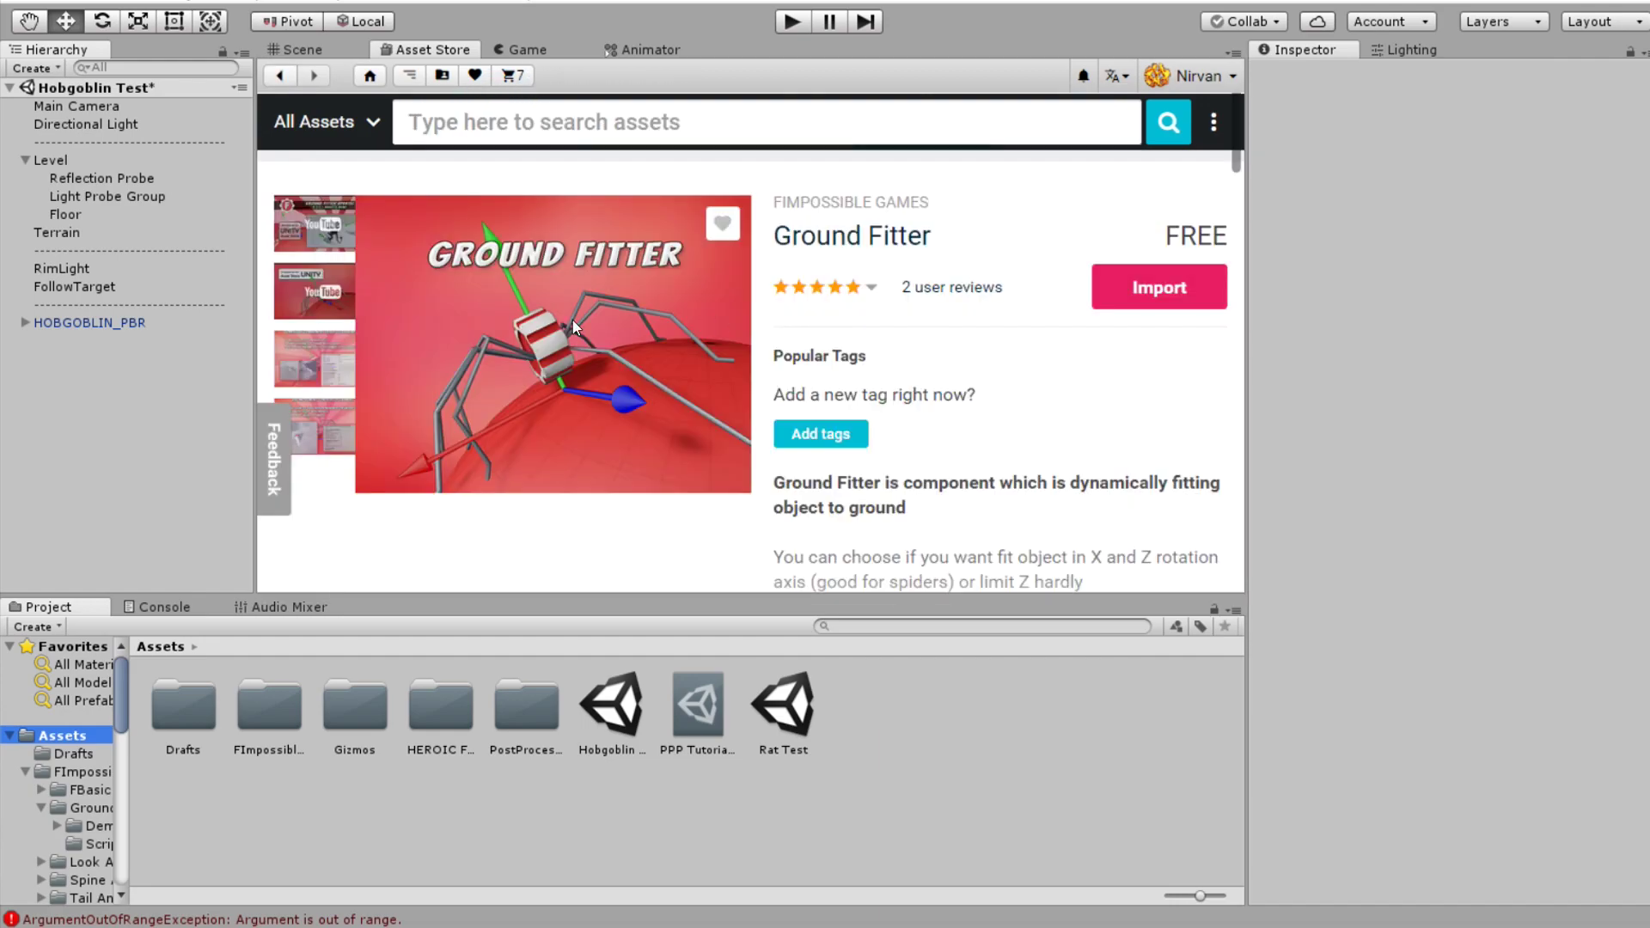
- Search the Asset Store for Tail Animator and Look Animator and open each product page
{"action": "left_click", "coordinate": [553, 129]}
{"action": "type", "text": "tail"}
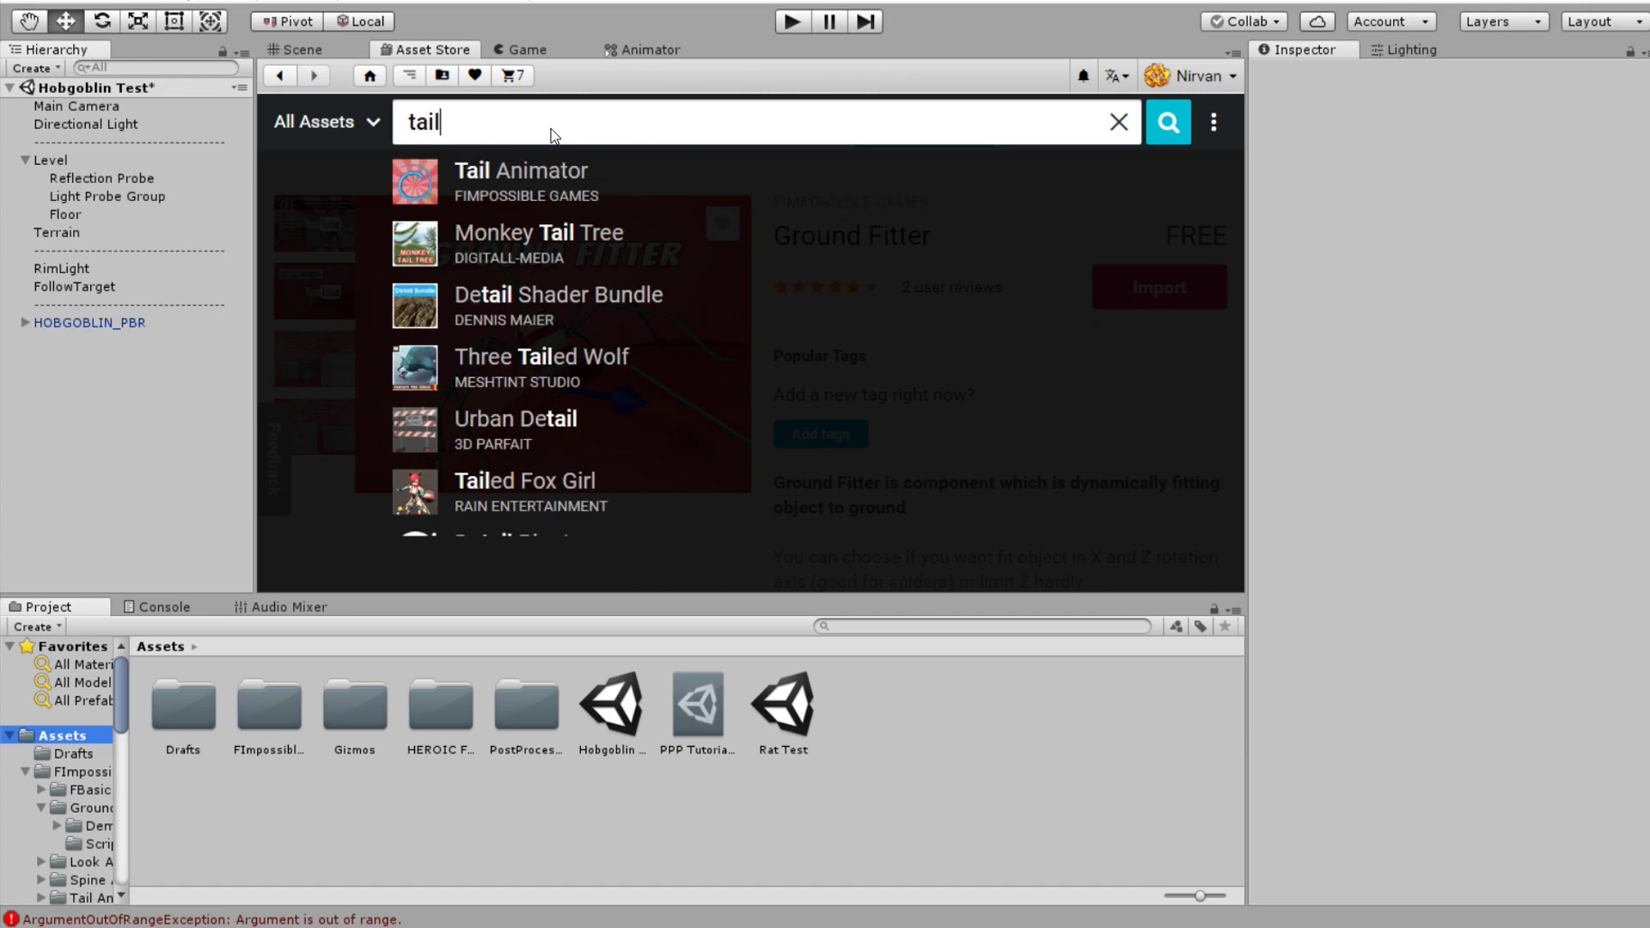
{"action": "left_click", "coordinate": [511, 174]}
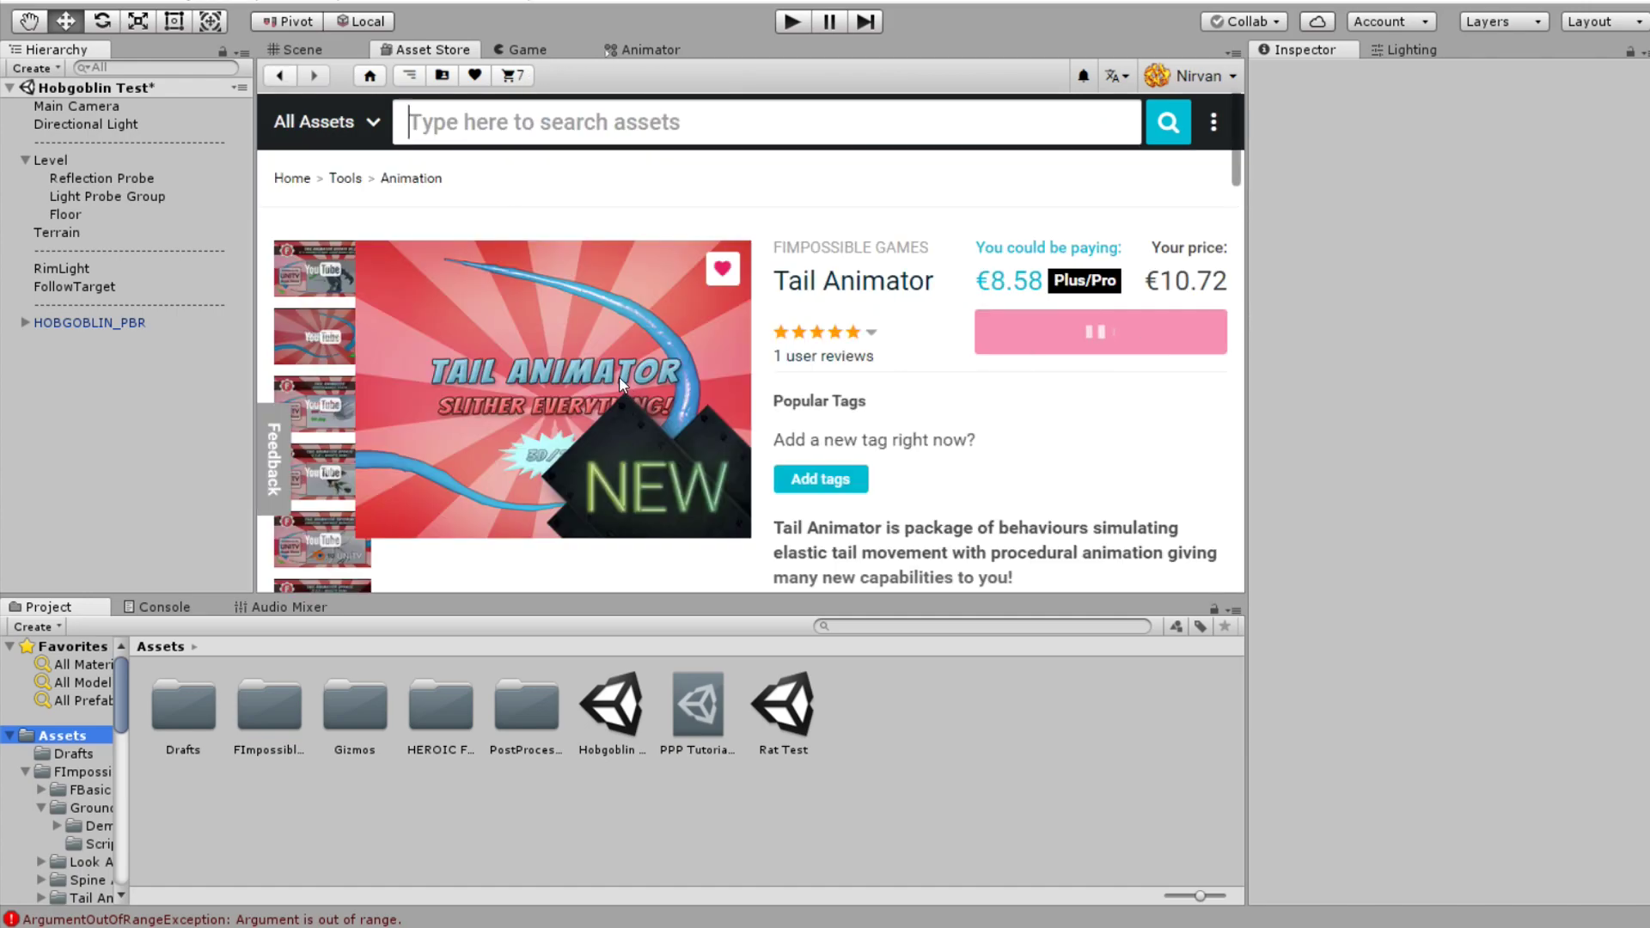
{"action": "left_click", "coordinate": [582, 123]}
{"action": "type", "text": "look"}
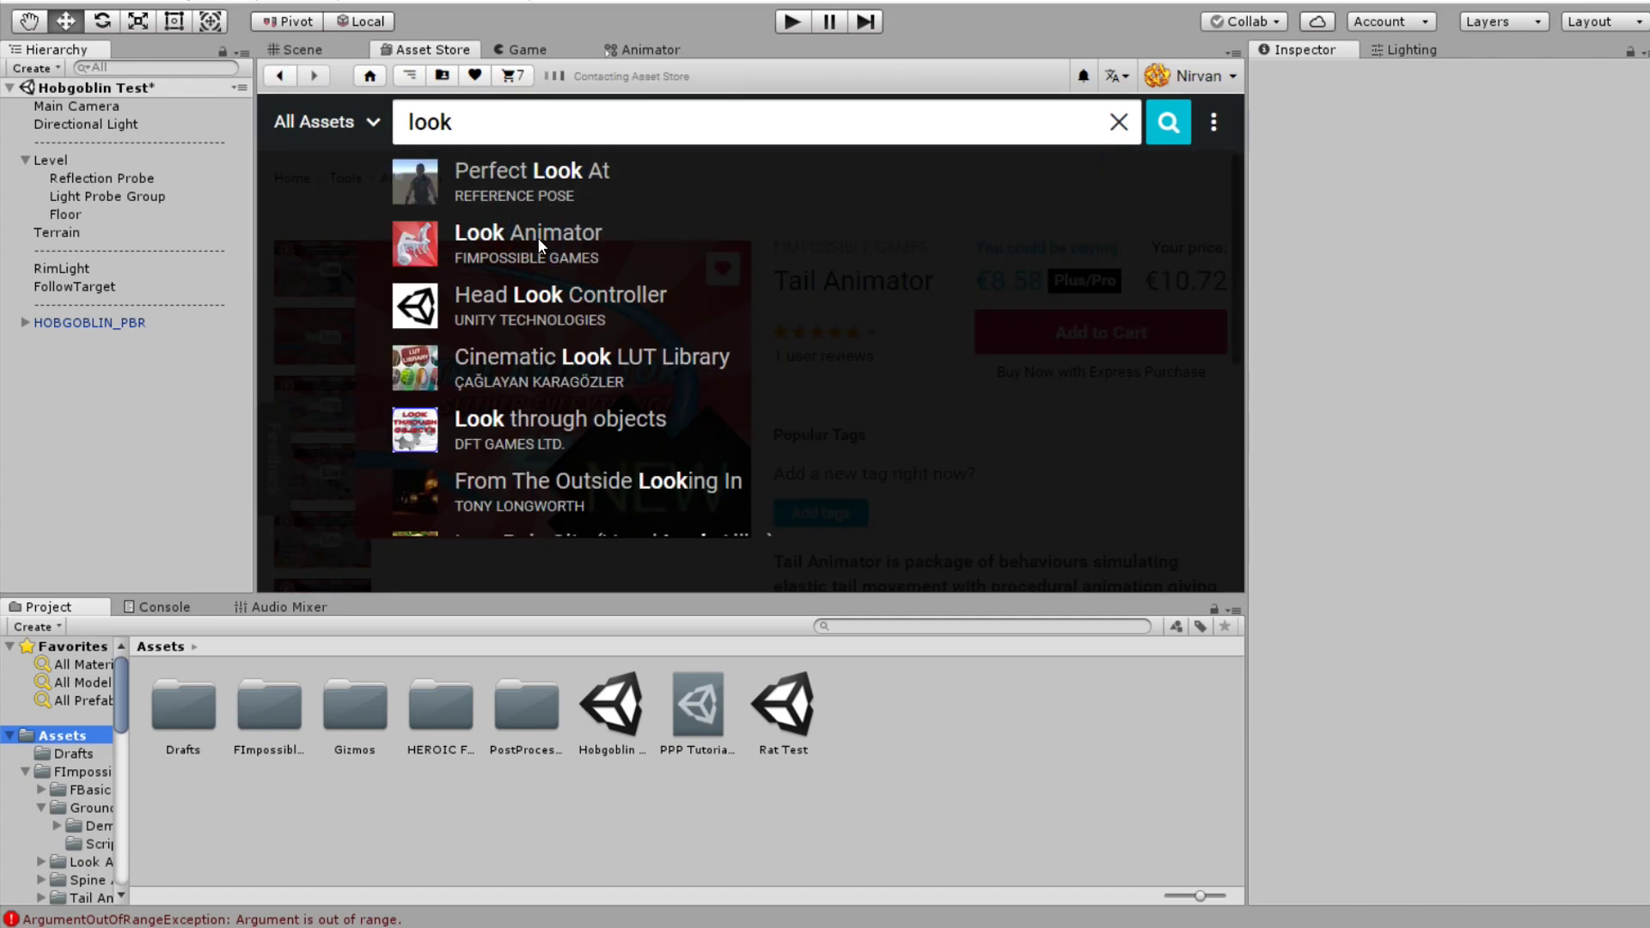
{"action": "left_click", "coordinate": [538, 237]}
- Search the Asset Store for "spine" and open the Spine Animator page
{"action": "left_click", "coordinate": [494, 122]}
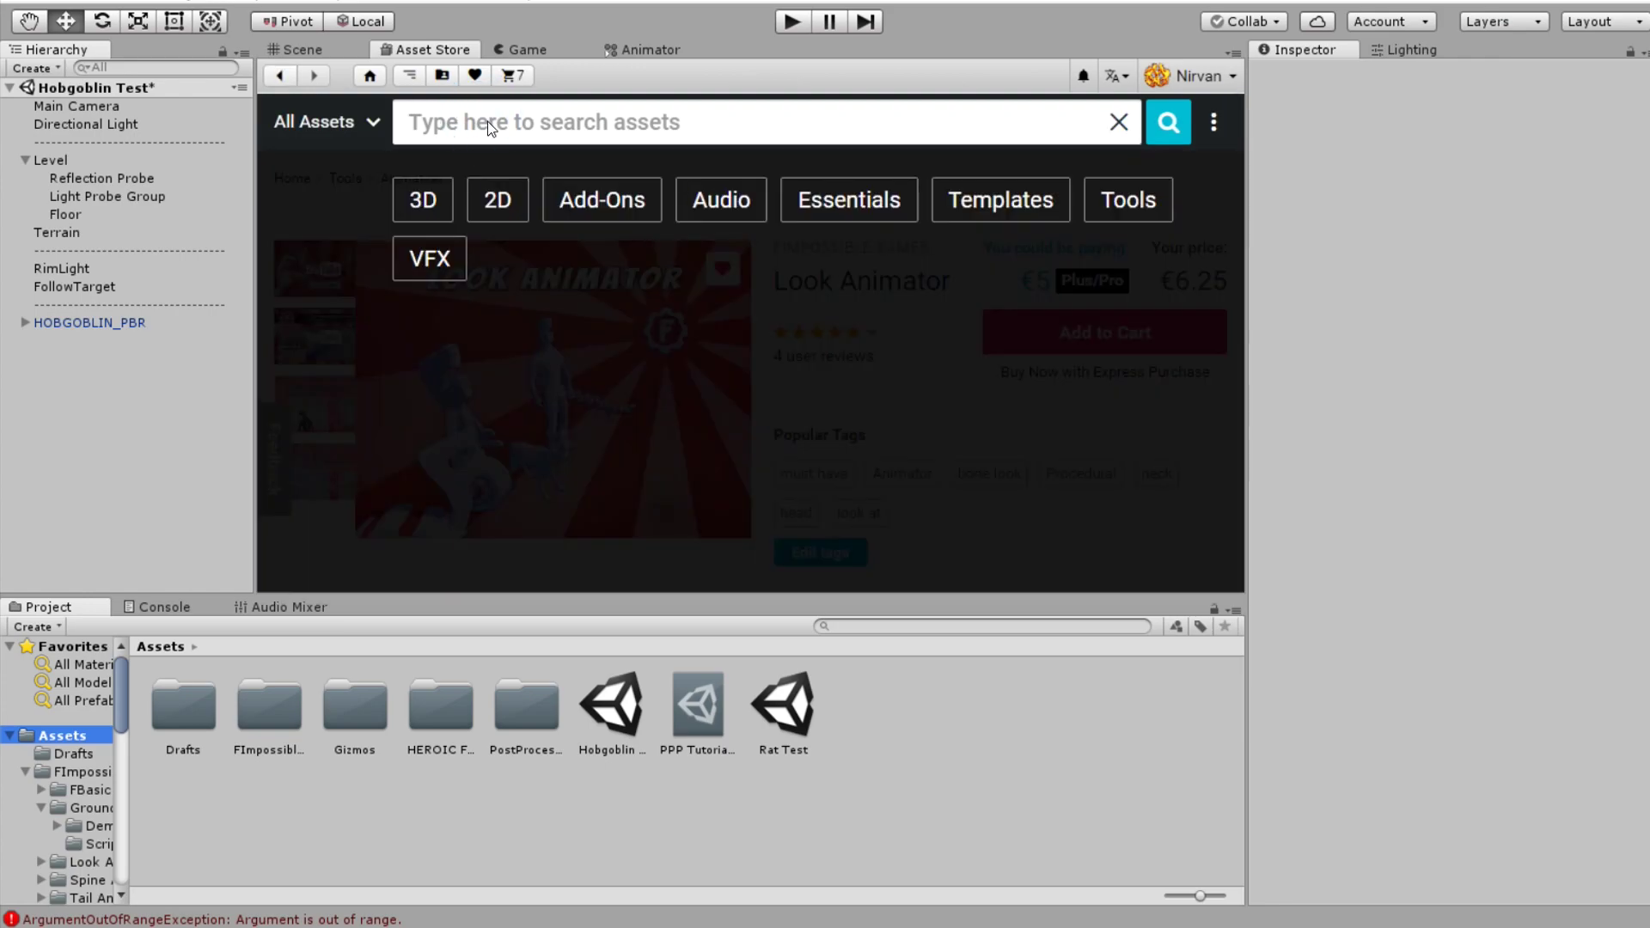
{"action": "type", "text": "spine"}
{"action": "left_click", "coordinate": [495, 173]}
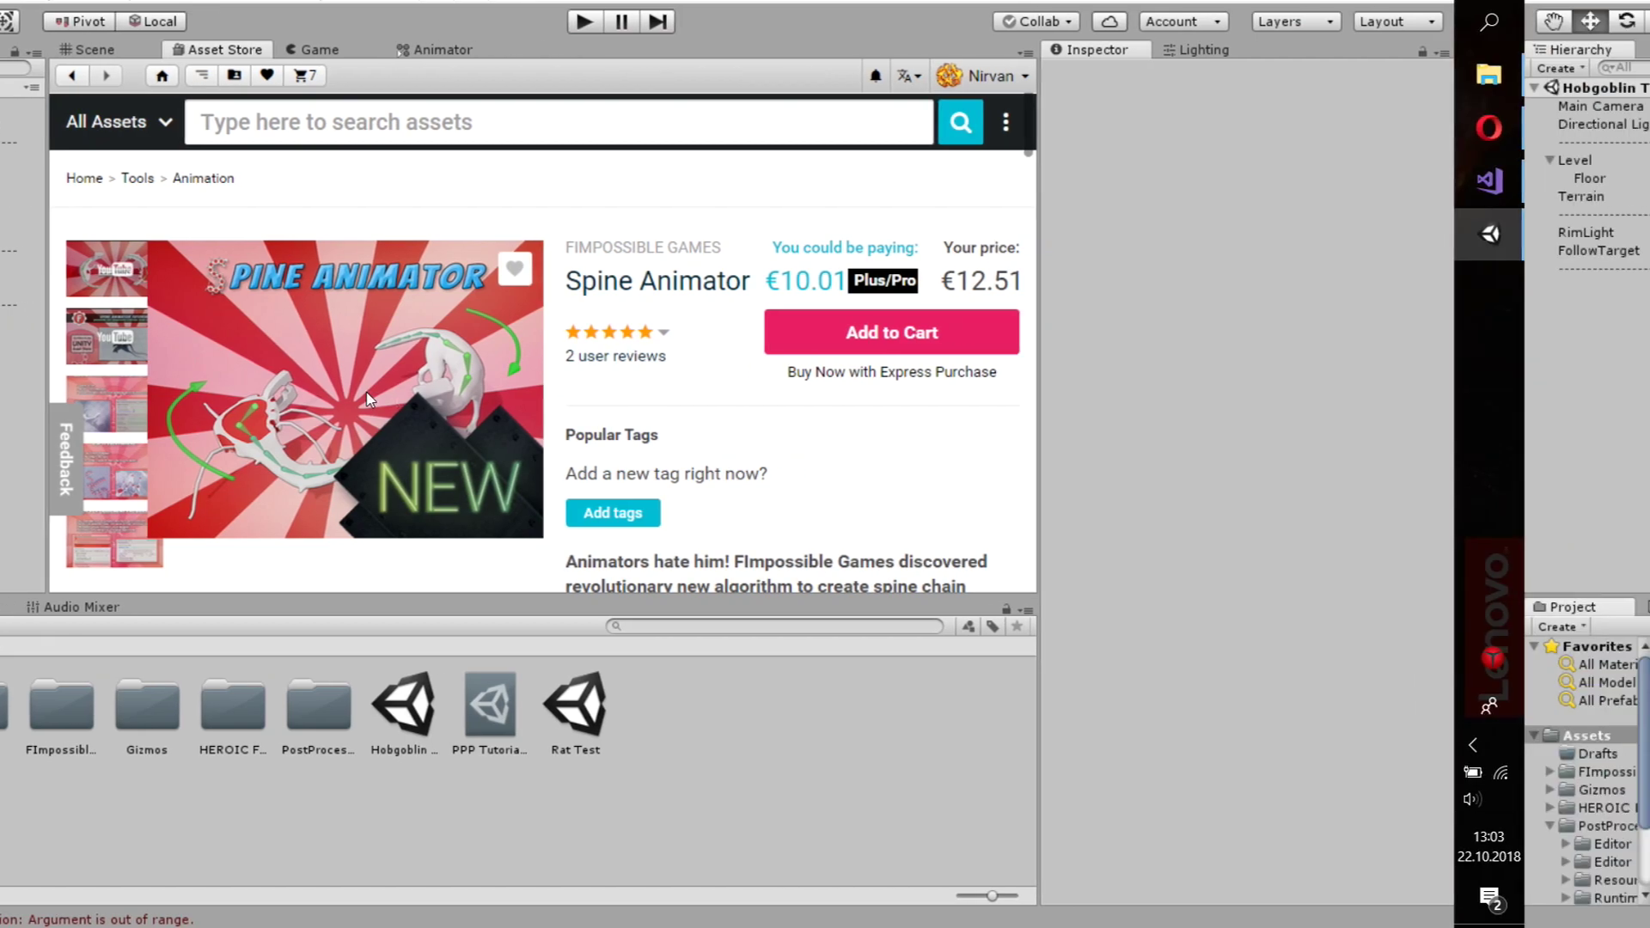
- Search the project assets for "hobg" limited to prefabs and place the HOBGOBLIN_PBR prefab in the scene
{"action": "type", "text": "hobg"}
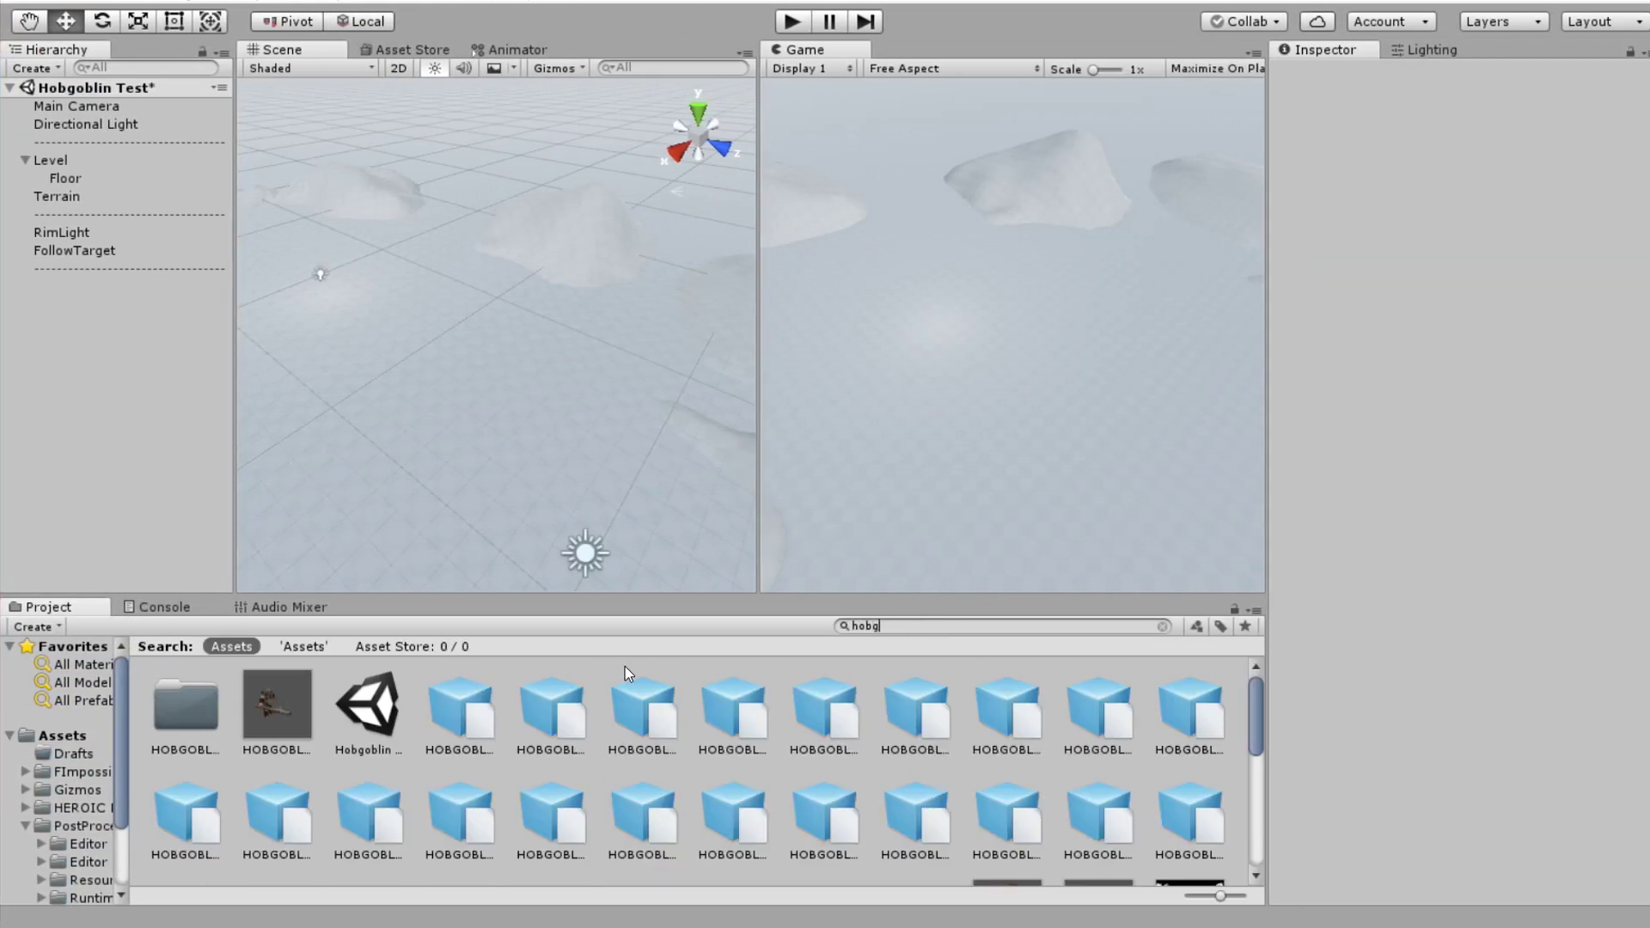
{"action": "left_click", "coordinate": [1196, 626]}
{"action": "left_click", "coordinate": [1220, 482]}
{"action": "left_click_drag", "start_coordinate": [262, 706], "coordinate": [457, 374]}
- Frame the hobgoblin in the Scene view and align the Main Camera with that view
{"action": "scroll", "coordinate": [558, 378], "scroll_direction": "up", "scroll_amount": 5}
{"action": "right_click_drag", "start_coordinate": [559, 378], "coordinate": [428, 307]}
{"action": "left_click", "coordinate": [114, 107]}
{"action": "key", "text": "ctrl+shift+f"}
{"action": "left_click", "coordinate": [99, 347]}
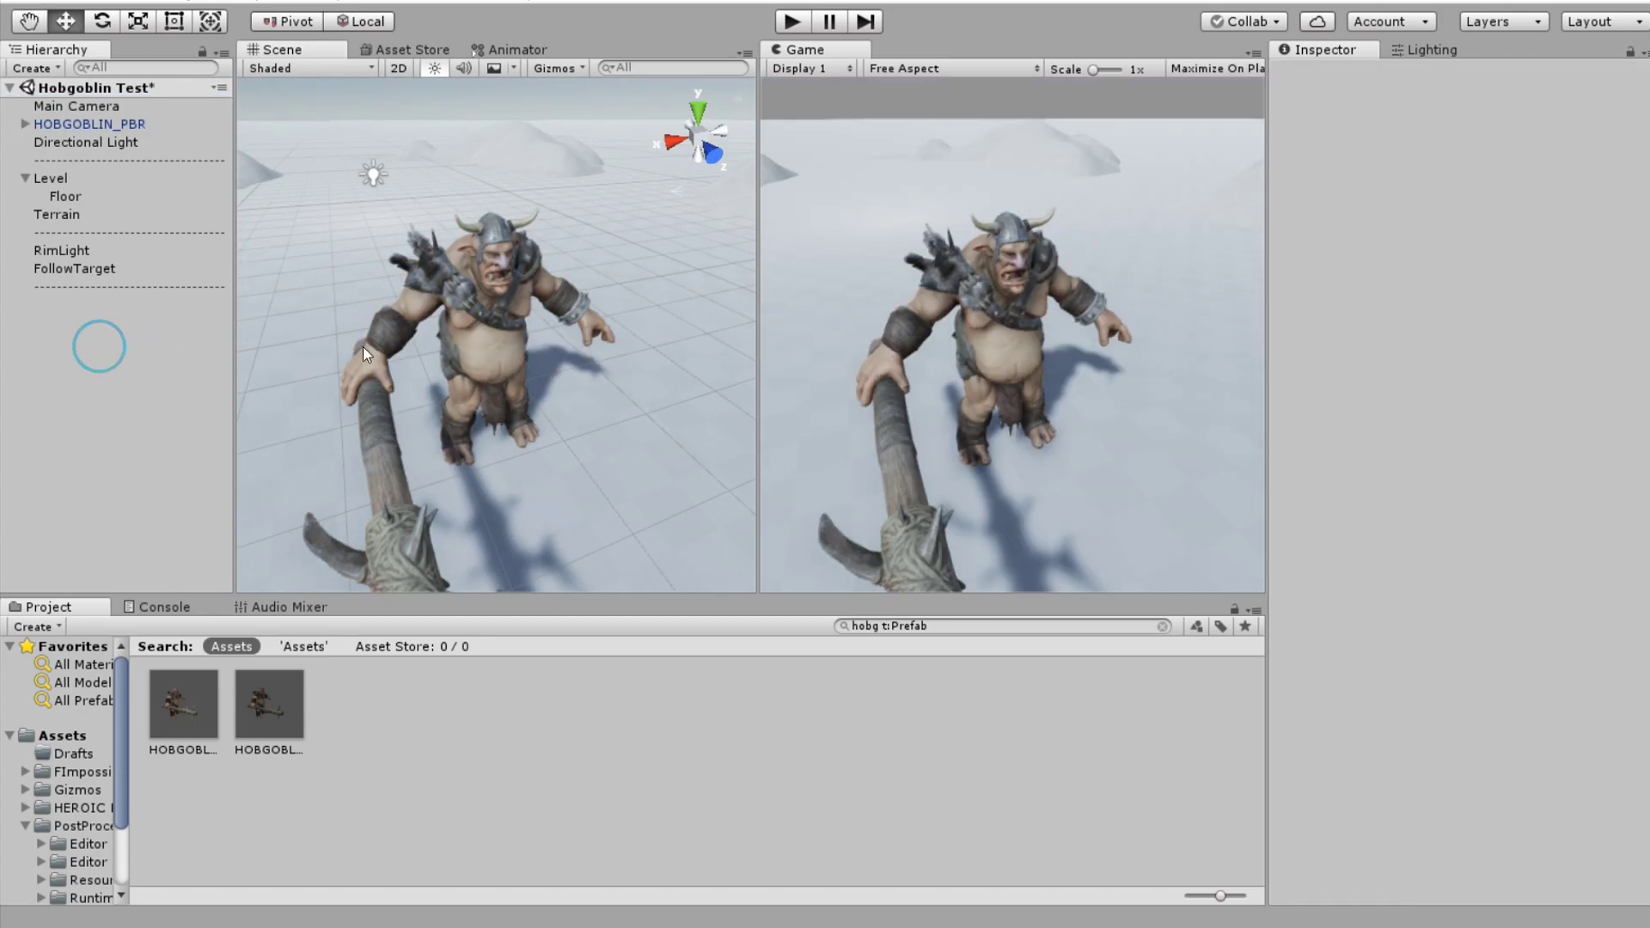
- Create a Reflection Probe near the hobgoblin and set its box size to X 1111, Y 111, Z 1111
{"action": "scroll", "coordinate": [361, 284], "scroll_direction": "down", "scroll_amount": 3}
{"action": "left_click_drag", "start_coordinate": [362, 354], "coordinate": [481, 296], "text": "alt"}
{"action": "left_click", "coordinate": [172, 2]}
{"action": "mouse_move", "coordinate": [260, 146]}
{"action": "left_click", "coordinate": [527, 243]}
{"action": "scroll", "coordinate": [480, 300], "scroll_direction": "down", "scroll_amount": 8}
{"action": "left_click", "coordinate": [1470, 432]}
{"action": "type", "text": "111"}
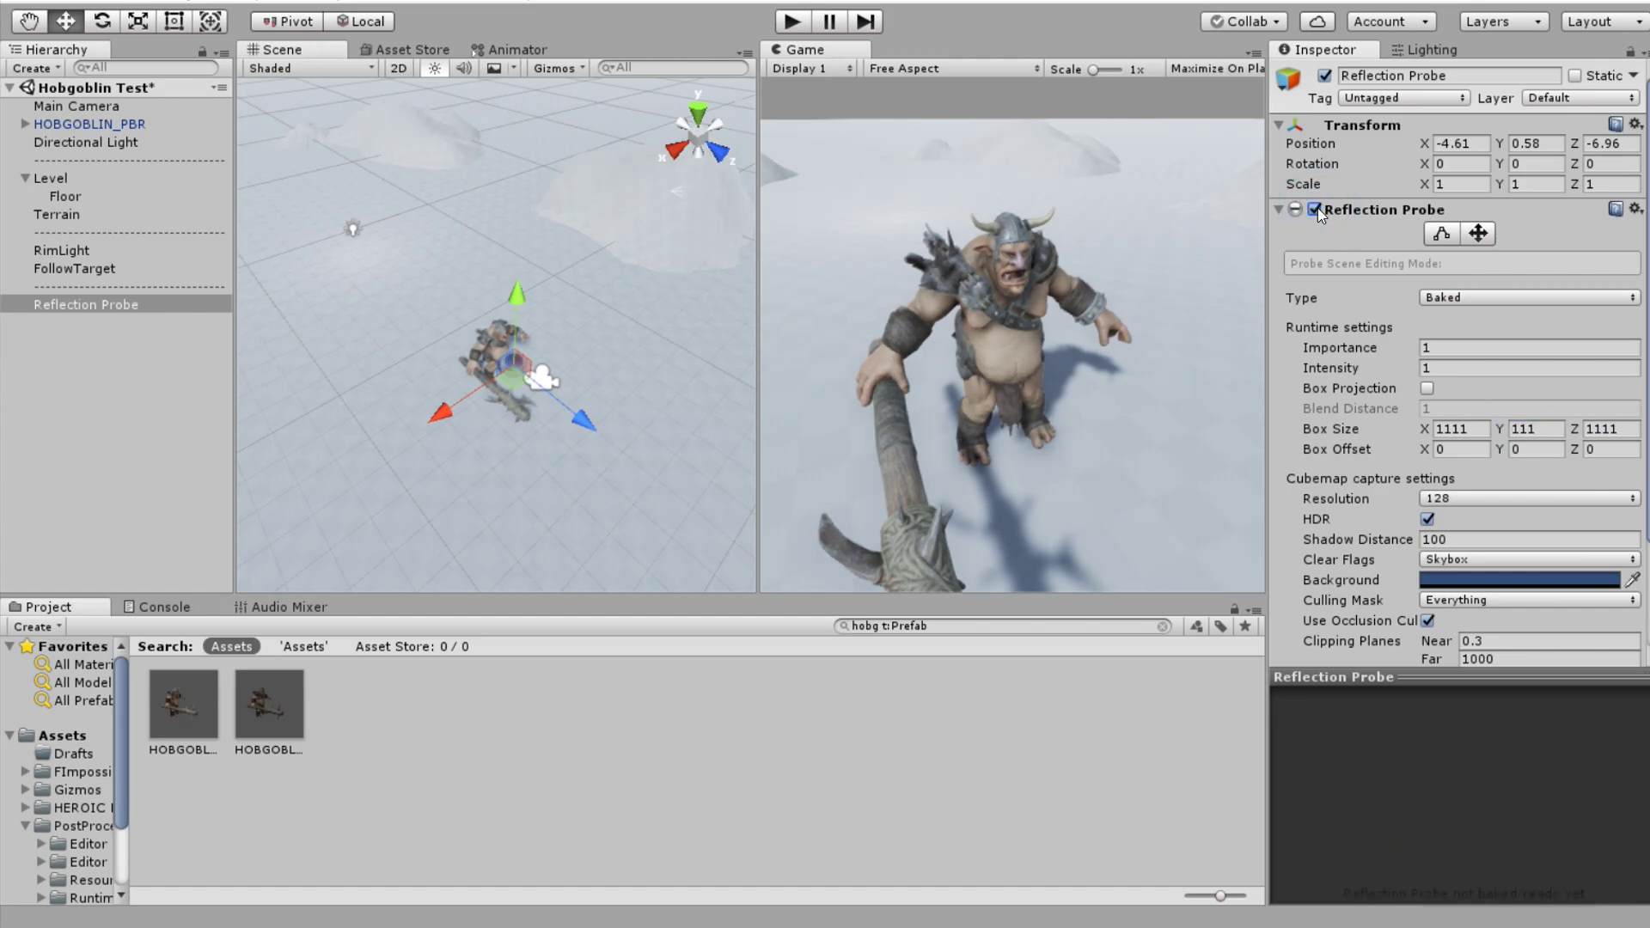
{"action": "left_click", "coordinate": [138, 376]}
- Create a Light Probe Group, move it to about X -4.62, Y 1.07, Z -7.3, and toggle it to compare the lighting
{"action": "right_click", "coordinate": [127, 252]}
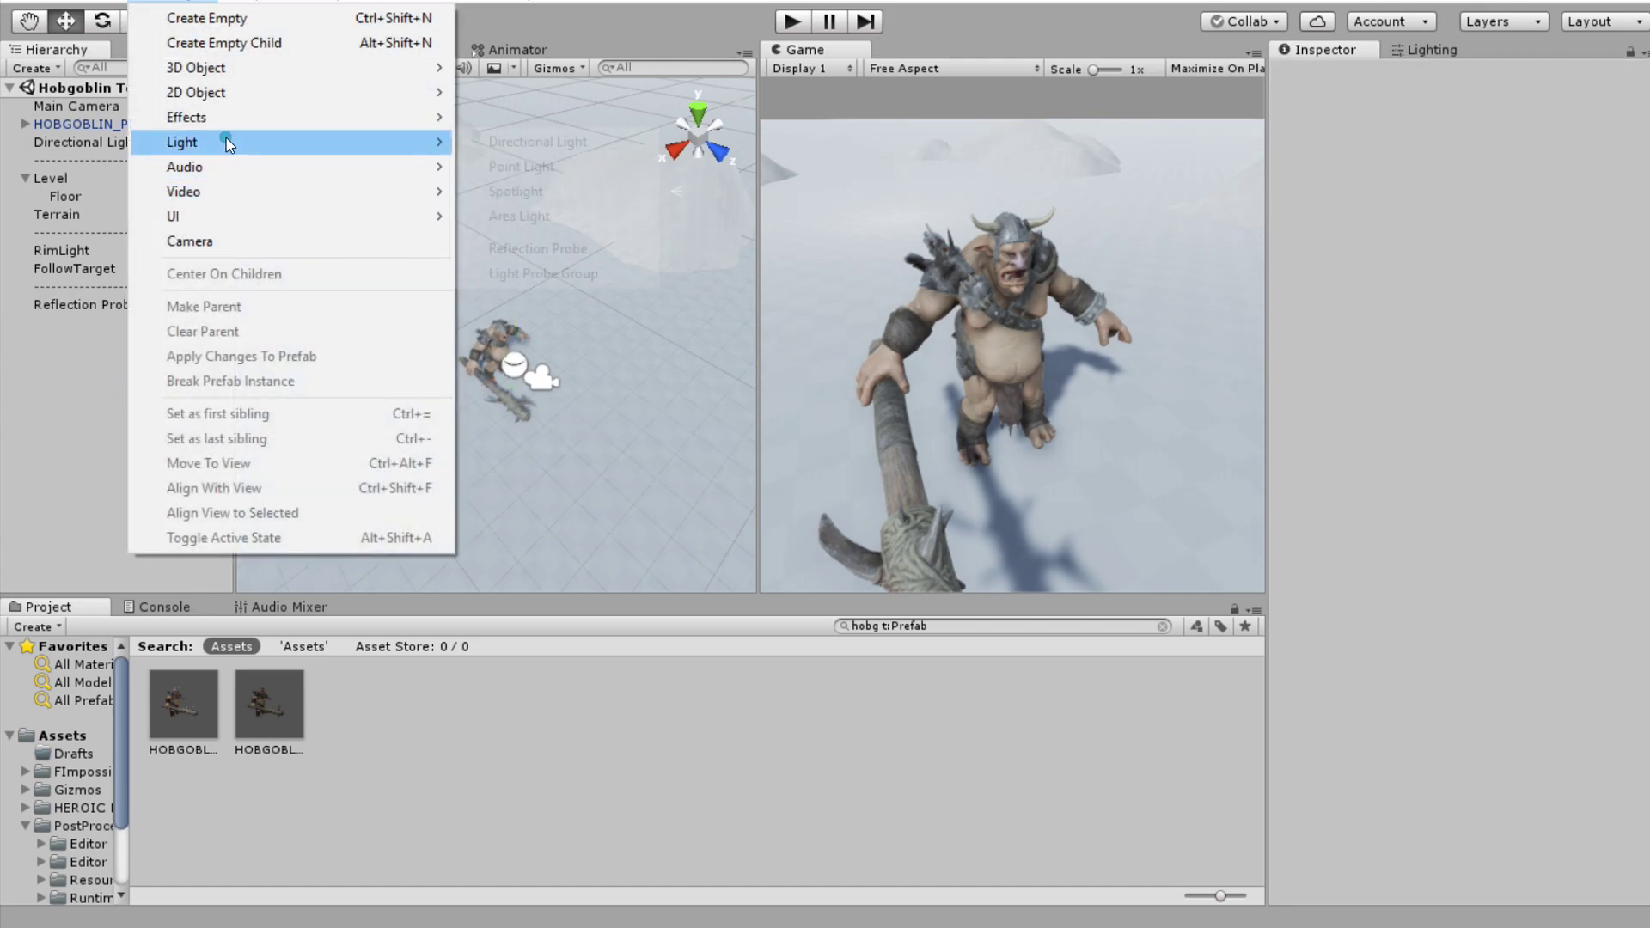
{"action": "mouse_move", "coordinate": [225, 137]}
{"action": "left_click", "coordinate": [576, 277]}
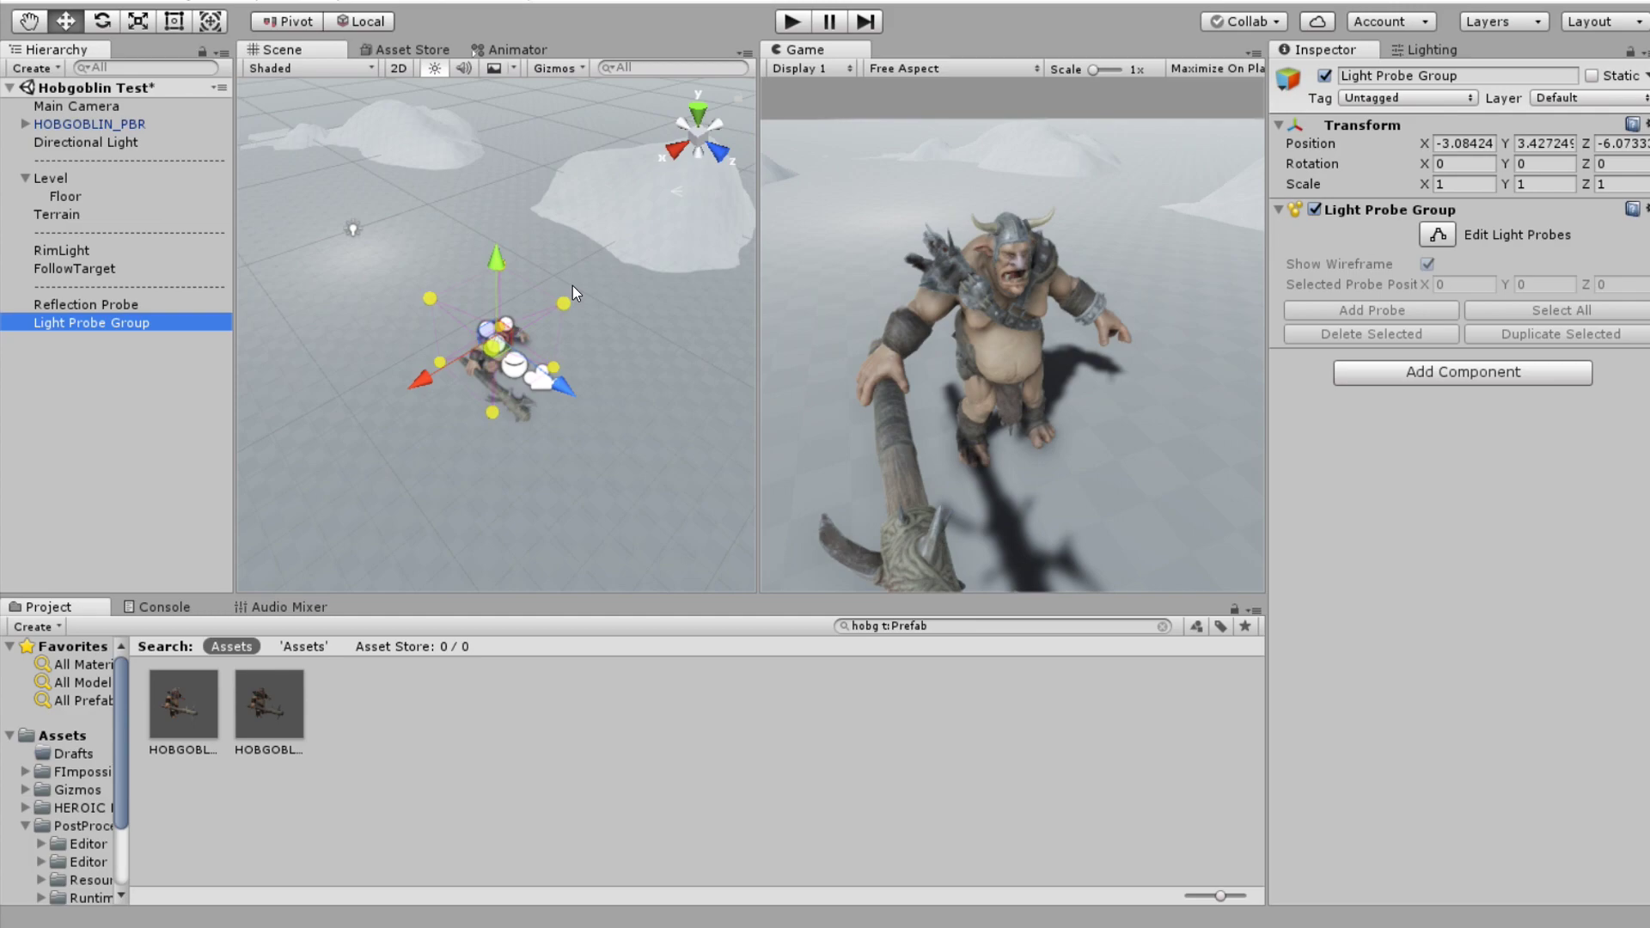
{"action": "right_click_drag", "start_coordinate": [572, 285], "coordinate": [471, 256]}
{"action": "left_click_drag", "start_coordinate": [471, 256], "coordinate": [534, 291]}
{"action": "left_click", "coordinate": [1315, 210]}
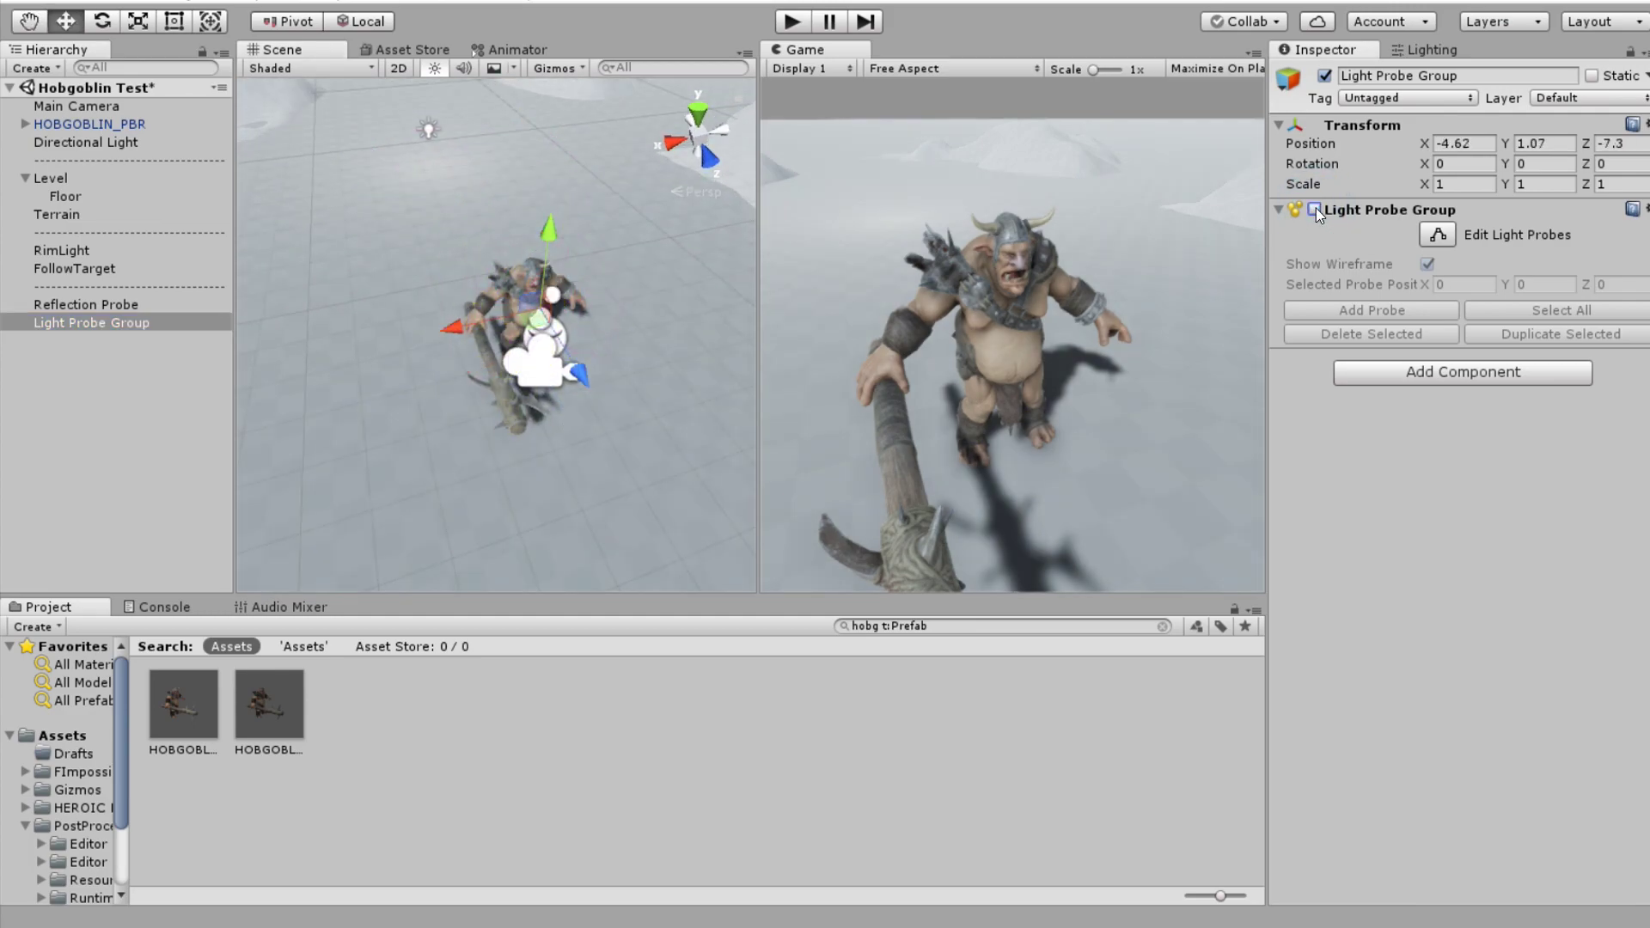
{"action": "left_click", "coordinate": [1315, 210]}
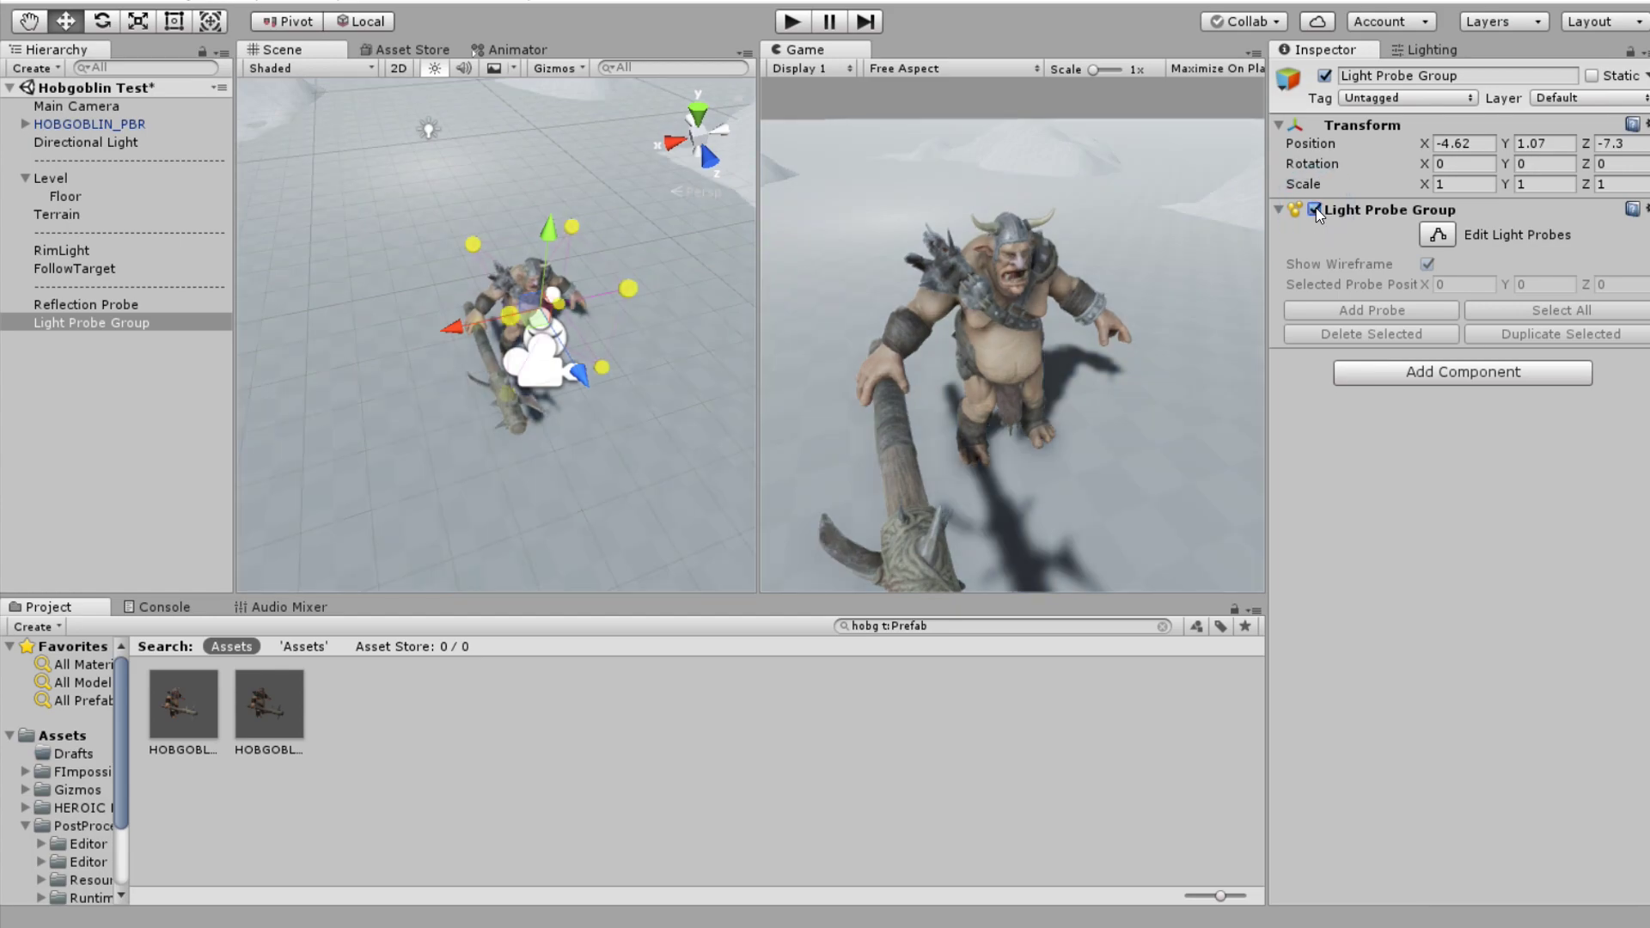
- Set the Light Probe Group's scale to 4 on all three axes
{"action": "right_click_drag", "start_coordinate": [469, 266], "coordinate": [430, 271], "text": "alt"}
{"action": "type", "text": "11"}
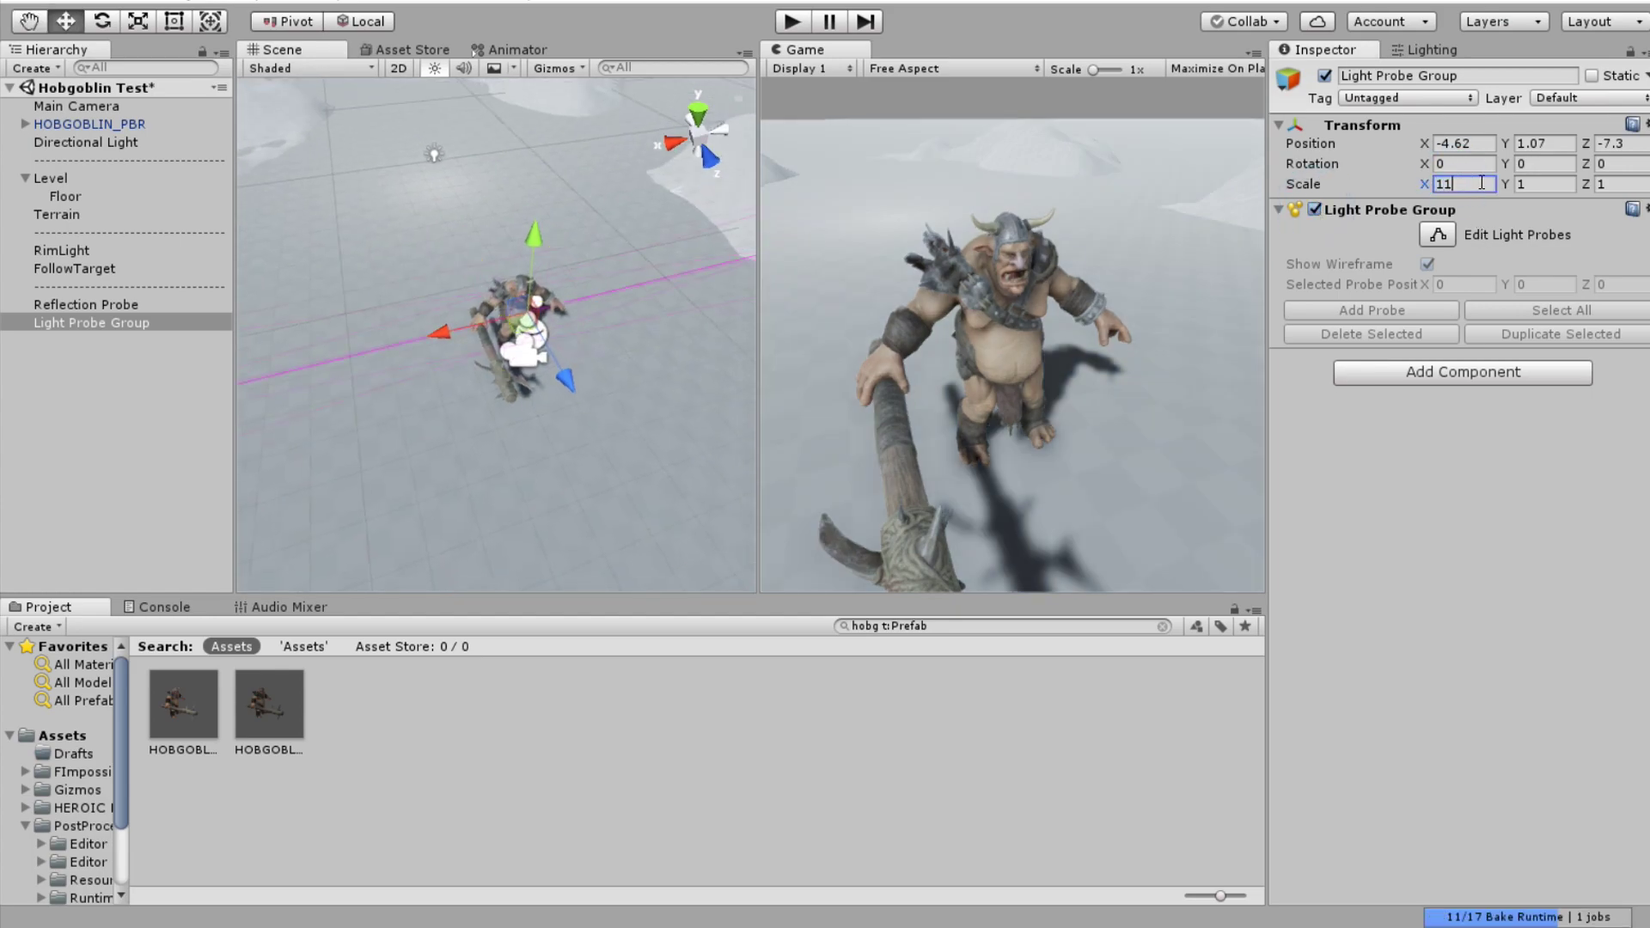
{"action": "left_click", "coordinate": [1623, 184]}
{"action": "type", "text": "11"}
{"action": "left_click_drag", "start_coordinate": [1626, 184], "coordinate": [1594, 193]}
{"action": "type", "text": "4"}
{"action": "left_click", "coordinate": [1462, 184]}
{"action": "type", "text": "4"}
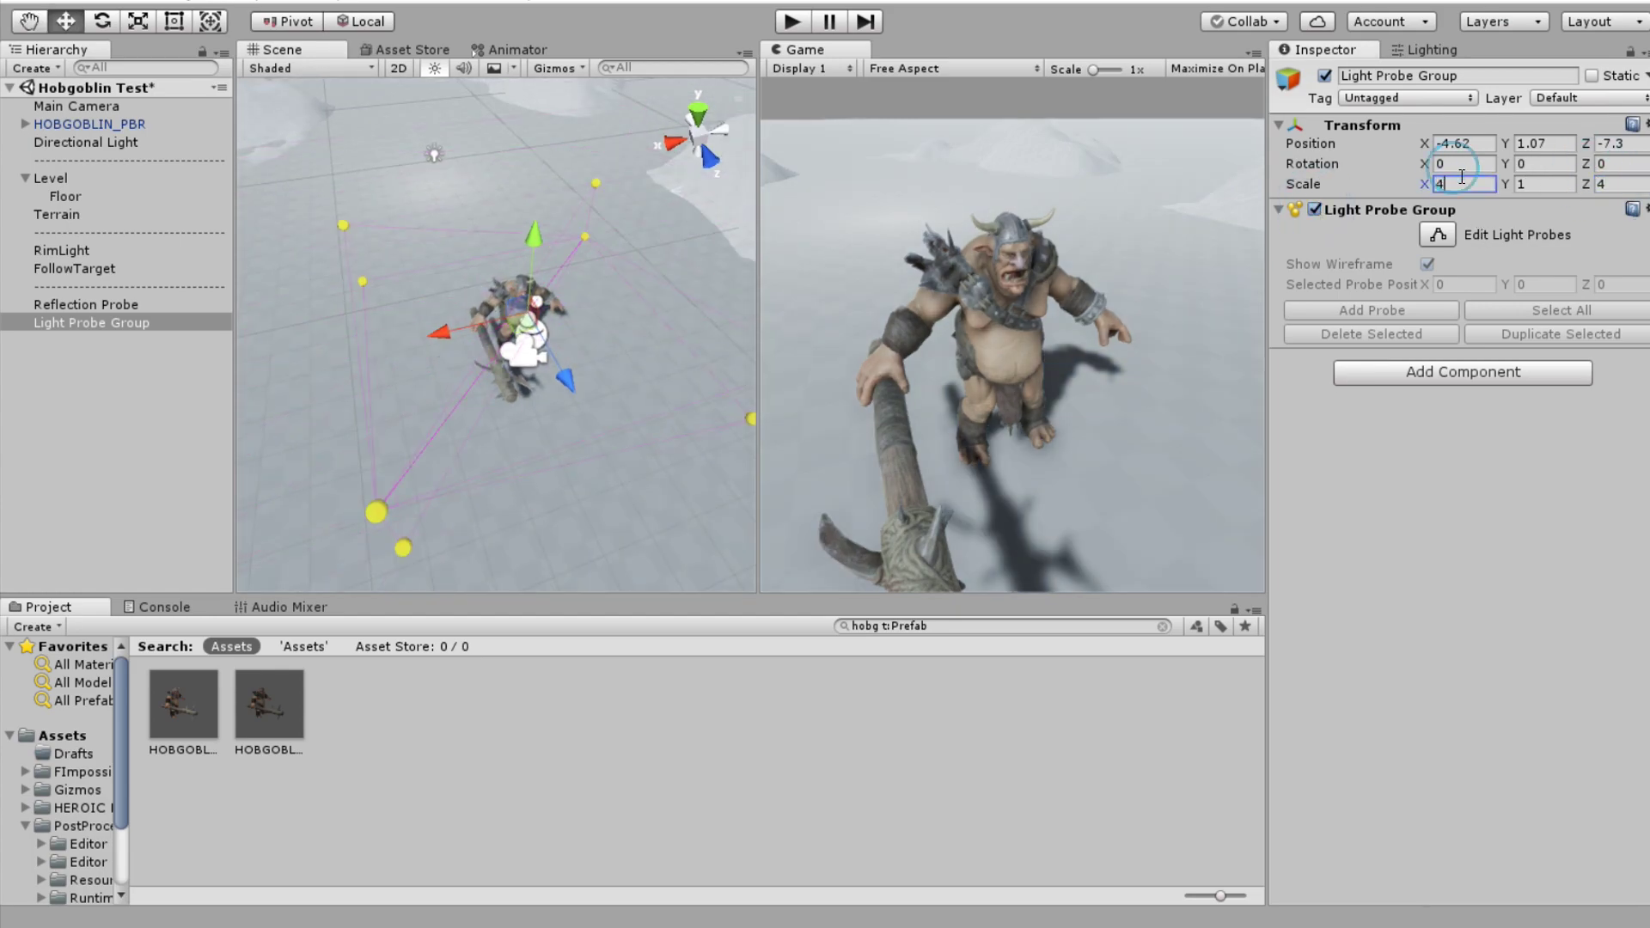
{"action": "left_click_drag", "start_coordinate": [559, 288], "coordinate": [606, 294], "text": "alt"}
{"action": "left_click", "coordinate": [1526, 184]}
{"action": "type", "text": "4"}
- Raise the Light Probe Group to about Y 4.62 and adjust its placement around the hobgoblin
{"action": "left_click_drag", "start_coordinate": [523, 249], "coordinate": [532, 107]}
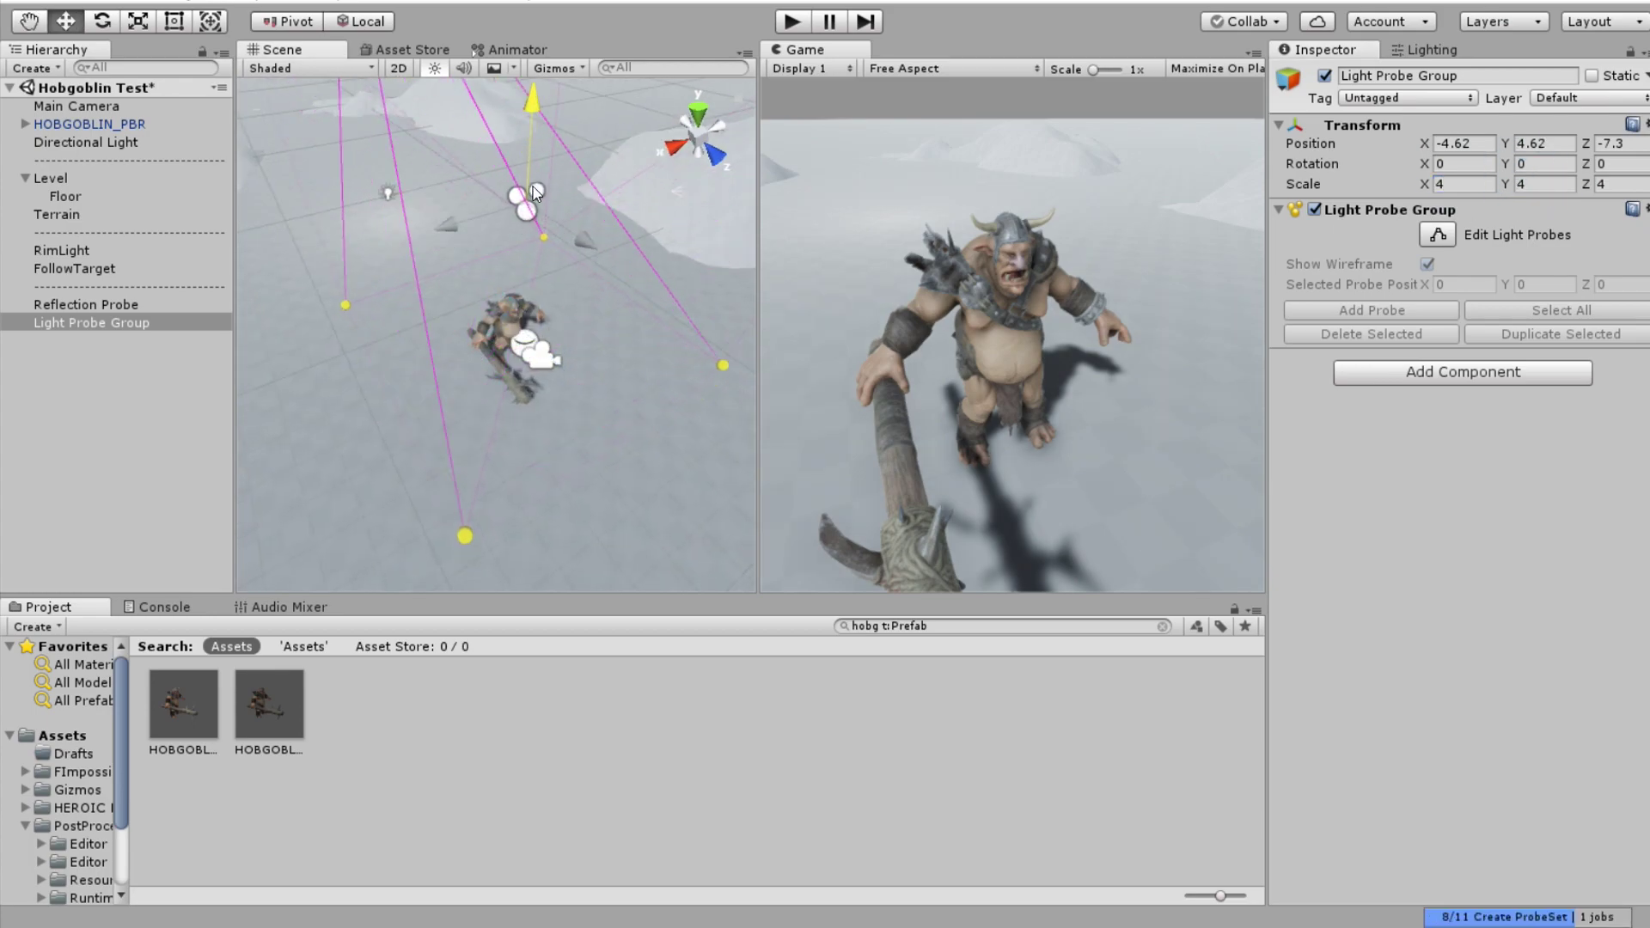
{"action": "key", "text": "s"}
{"action": "right_click_drag", "start_coordinate": [532, 137], "coordinate": [383, 256]}
{"action": "left_click_drag", "start_coordinate": [512, 331], "coordinate": [482, 303]}
- Parent the Reflection Probe and Light Probe Group under the Level object and collapse it
{"action": "left_click", "coordinate": [85, 311], "text": "ctrl"}
{"action": "left_click_drag", "start_coordinate": [86, 311], "coordinate": [53, 179]}
{"action": "left_click", "coordinate": [25, 178]}
{"action": "left_click", "coordinate": [102, 361]}
{"action": "right_click_drag", "start_coordinate": [602, 339], "coordinate": [653, 331]}
{"action": "key", "text": "w"}
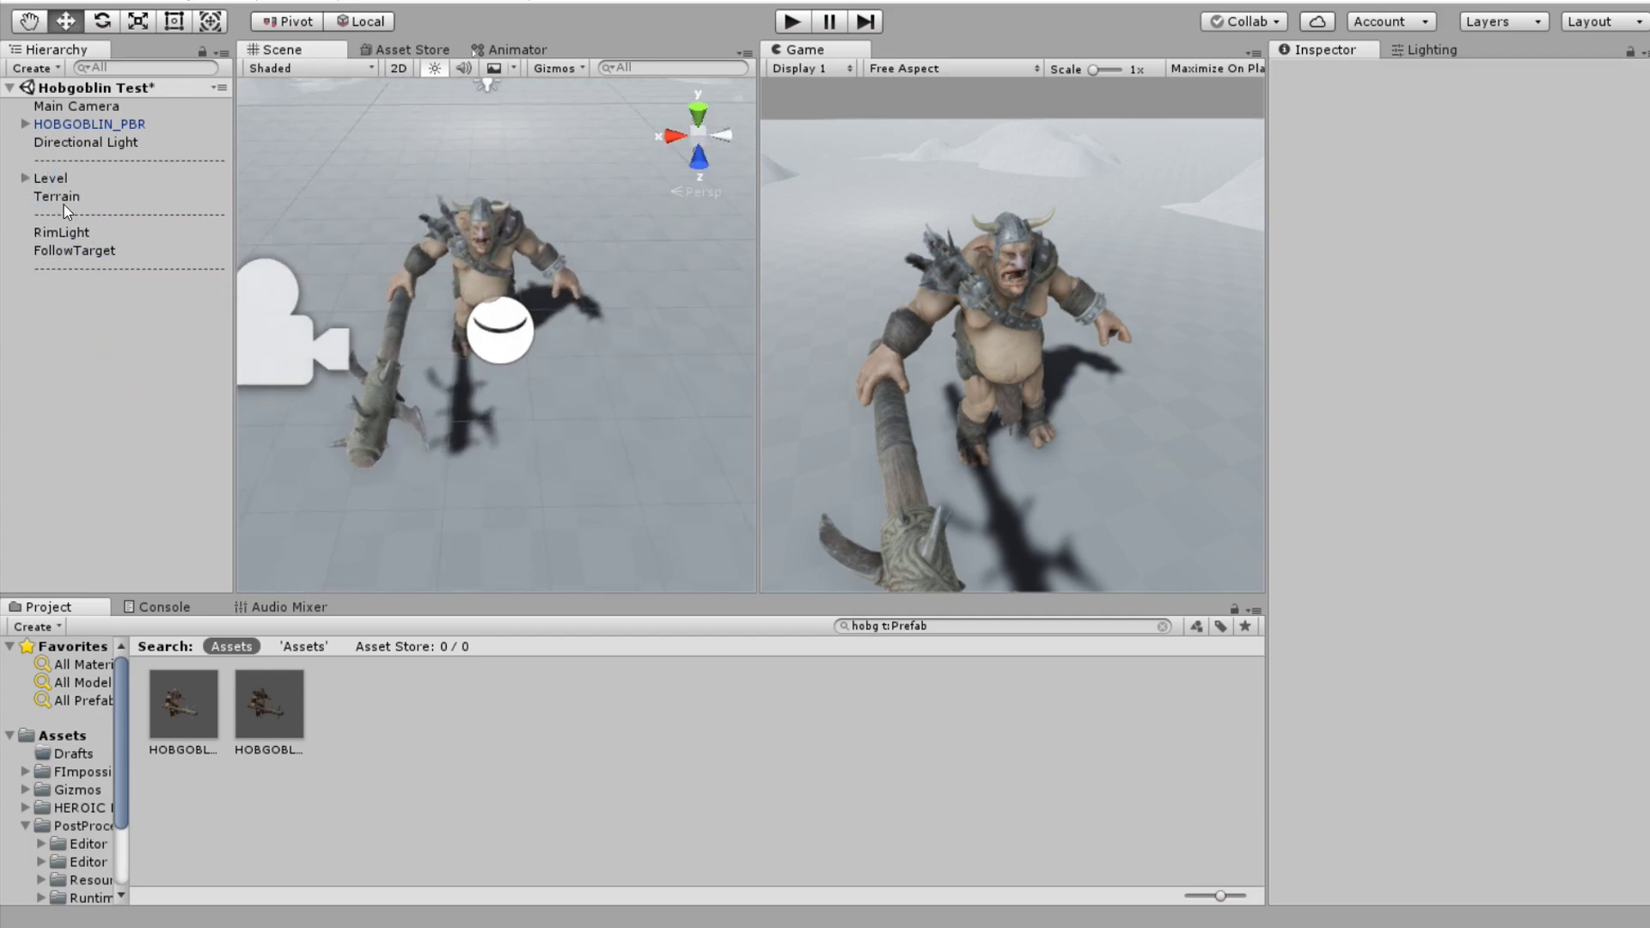
- Deactivate and reactivate the Reflection Probe and Light Probe Group together to compare the hobgoblin's lighting
{"action": "left_click", "coordinate": [25, 178]}
{"action": "left_click", "coordinate": [101, 196]}
{"action": "left_click", "coordinate": [105, 212], "text": "ctrl"}
{"action": "left_click", "coordinate": [1324, 76]}
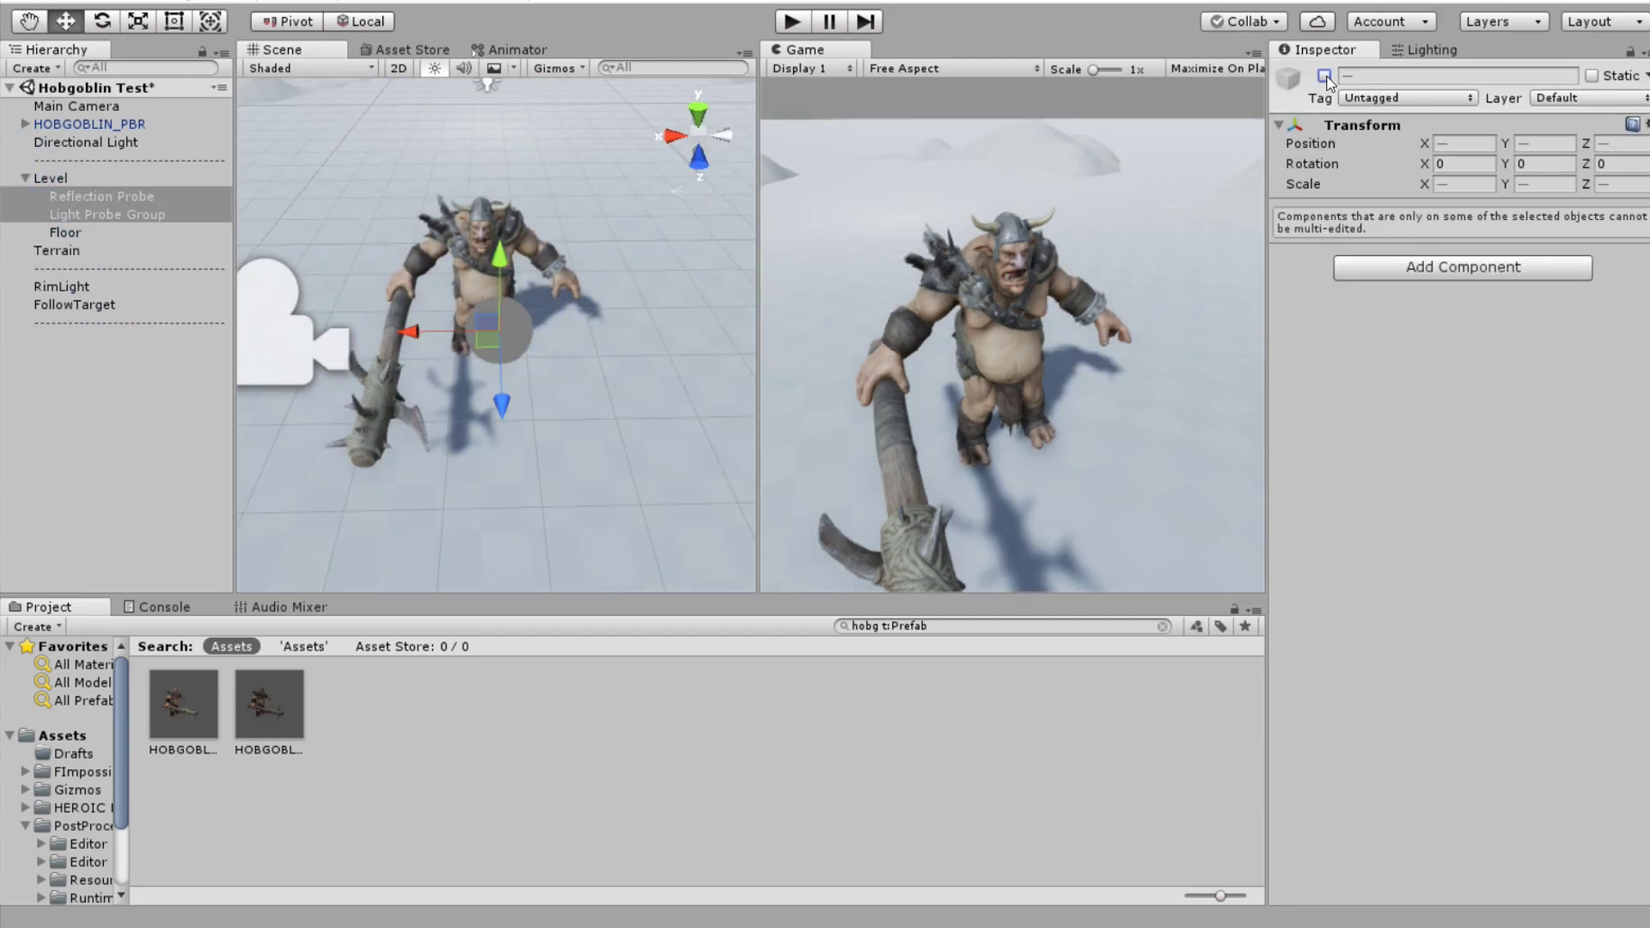
{"action": "left_click", "coordinate": [1325, 76]}
{"action": "left_click", "coordinate": [79, 455]}
{"action": "left_click_drag", "start_coordinate": [447, 327], "coordinate": [730, 309], "text": "alt"}
{"action": "left_click_drag", "start_coordinate": [467, 411], "coordinate": [962, 378], "text": "alt"}
- Inspect the Animator settings of HOBGOBLIN_PBR and add the F Ground Fitter component to it
{"action": "left_click", "coordinate": [25, 179]}
{"action": "left_click", "coordinate": [90, 123]}
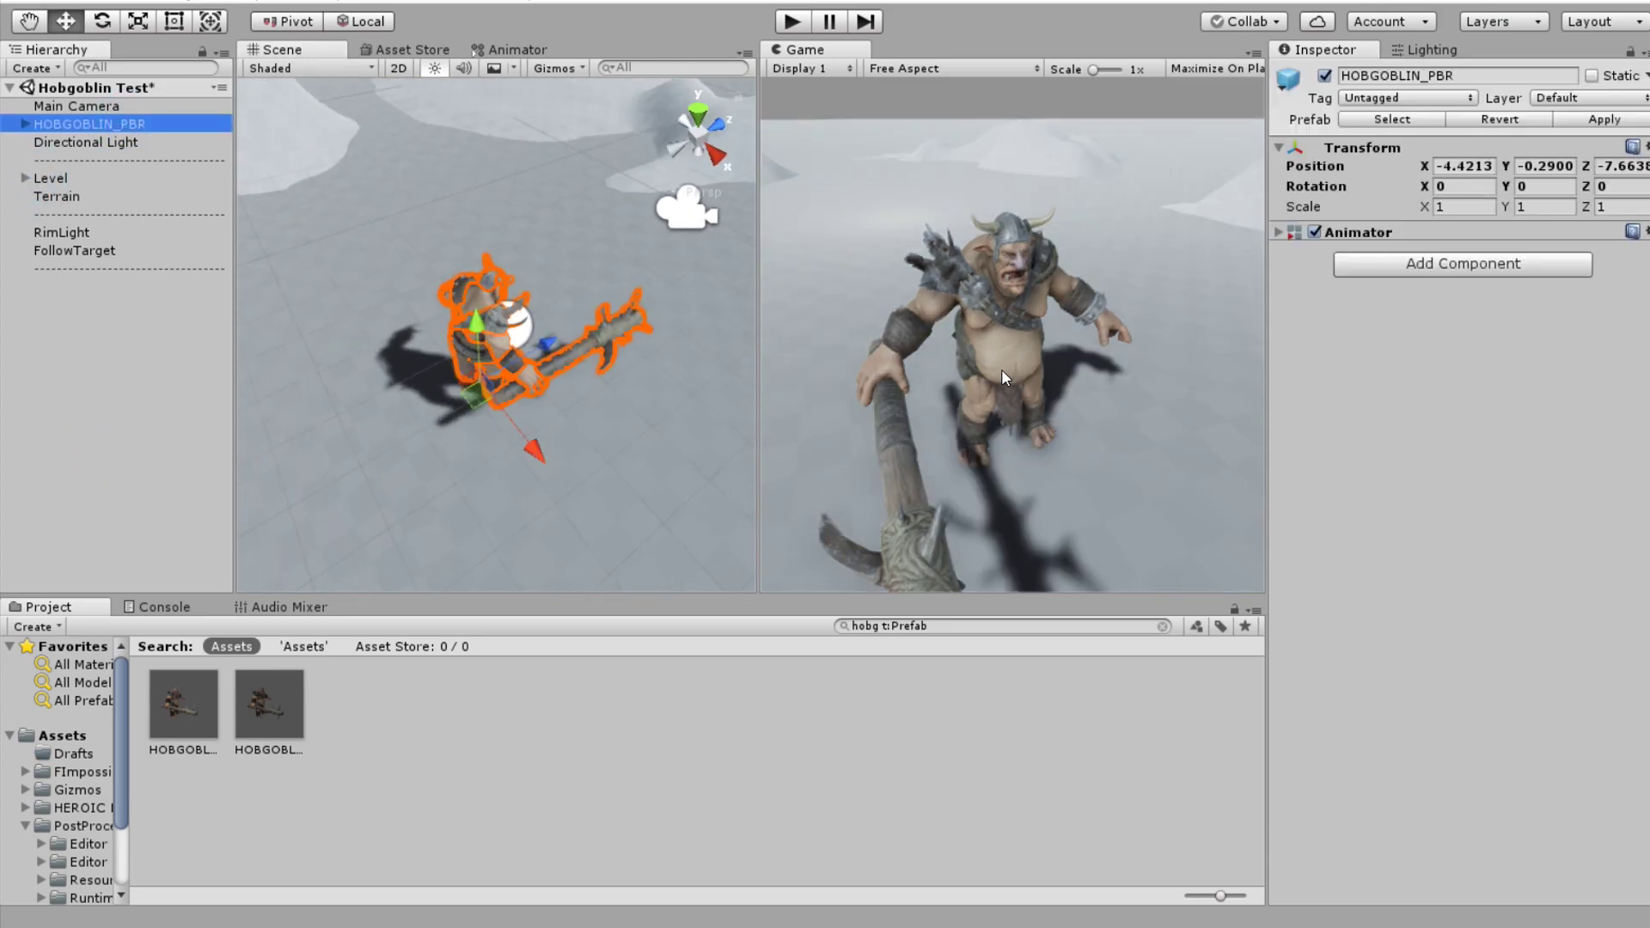
{"action": "left_click", "coordinate": [1369, 235]}
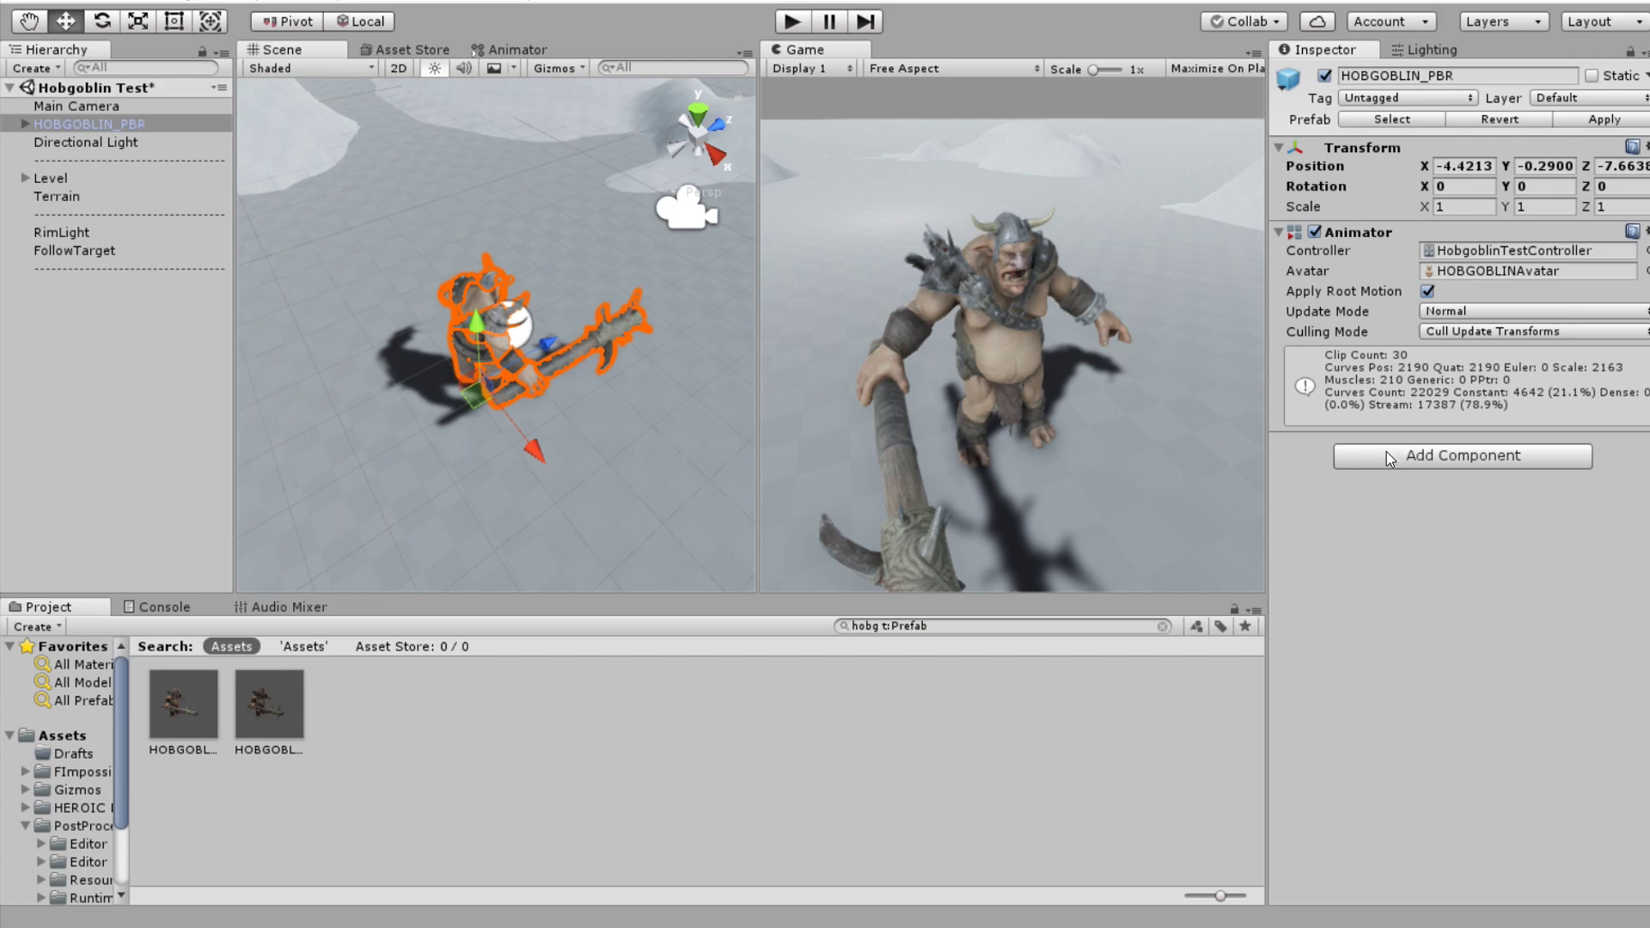
{"action": "left_click", "coordinate": [1418, 456]}
{"action": "left_click", "coordinate": [1350, 540]}
- Set the Ground Fitter's Mild Forward Value to 0.149 and Mild Horizontal Value to 0.179, and add Default to its Ground Layer Mask
{"action": "scroll", "coordinate": [1343, 526], "scroll_direction": "down", "scroll_amount": 5}
{"action": "left_click", "coordinate": [1500, 395]}
{"action": "left_click_drag", "start_coordinate": [1480, 436], "coordinate": [1447, 396]}
{"action": "left_click", "coordinate": [1469, 395]}
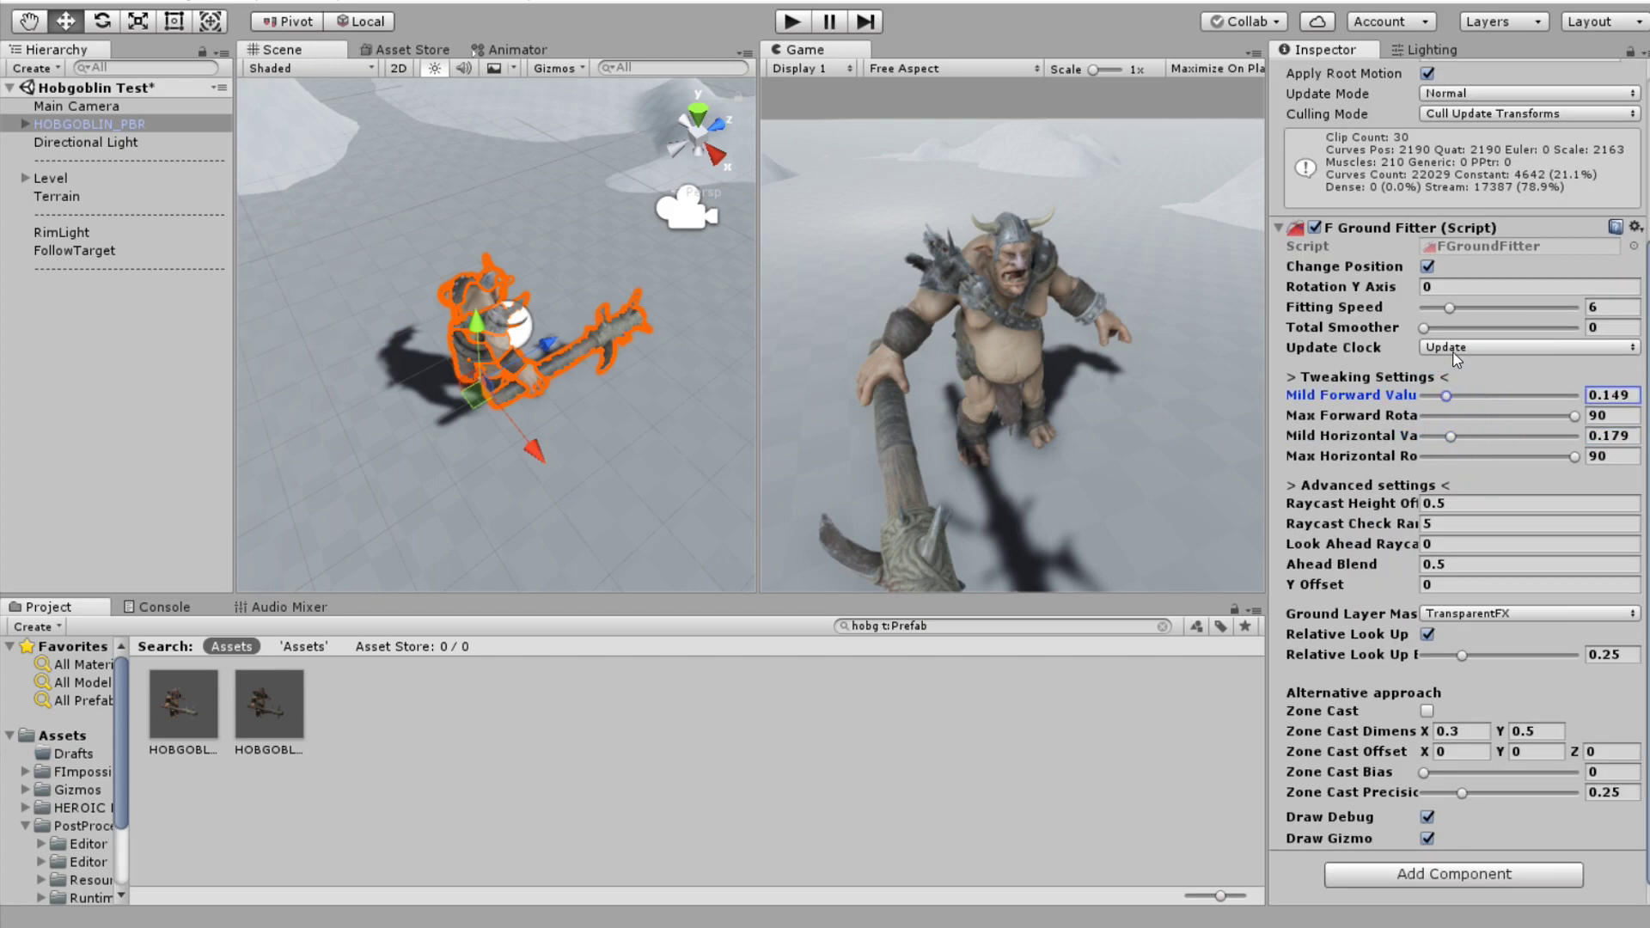
{"action": "left_click", "coordinate": [1461, 614]}
{"action": "left_click", "coordinate": [1380, 685]}
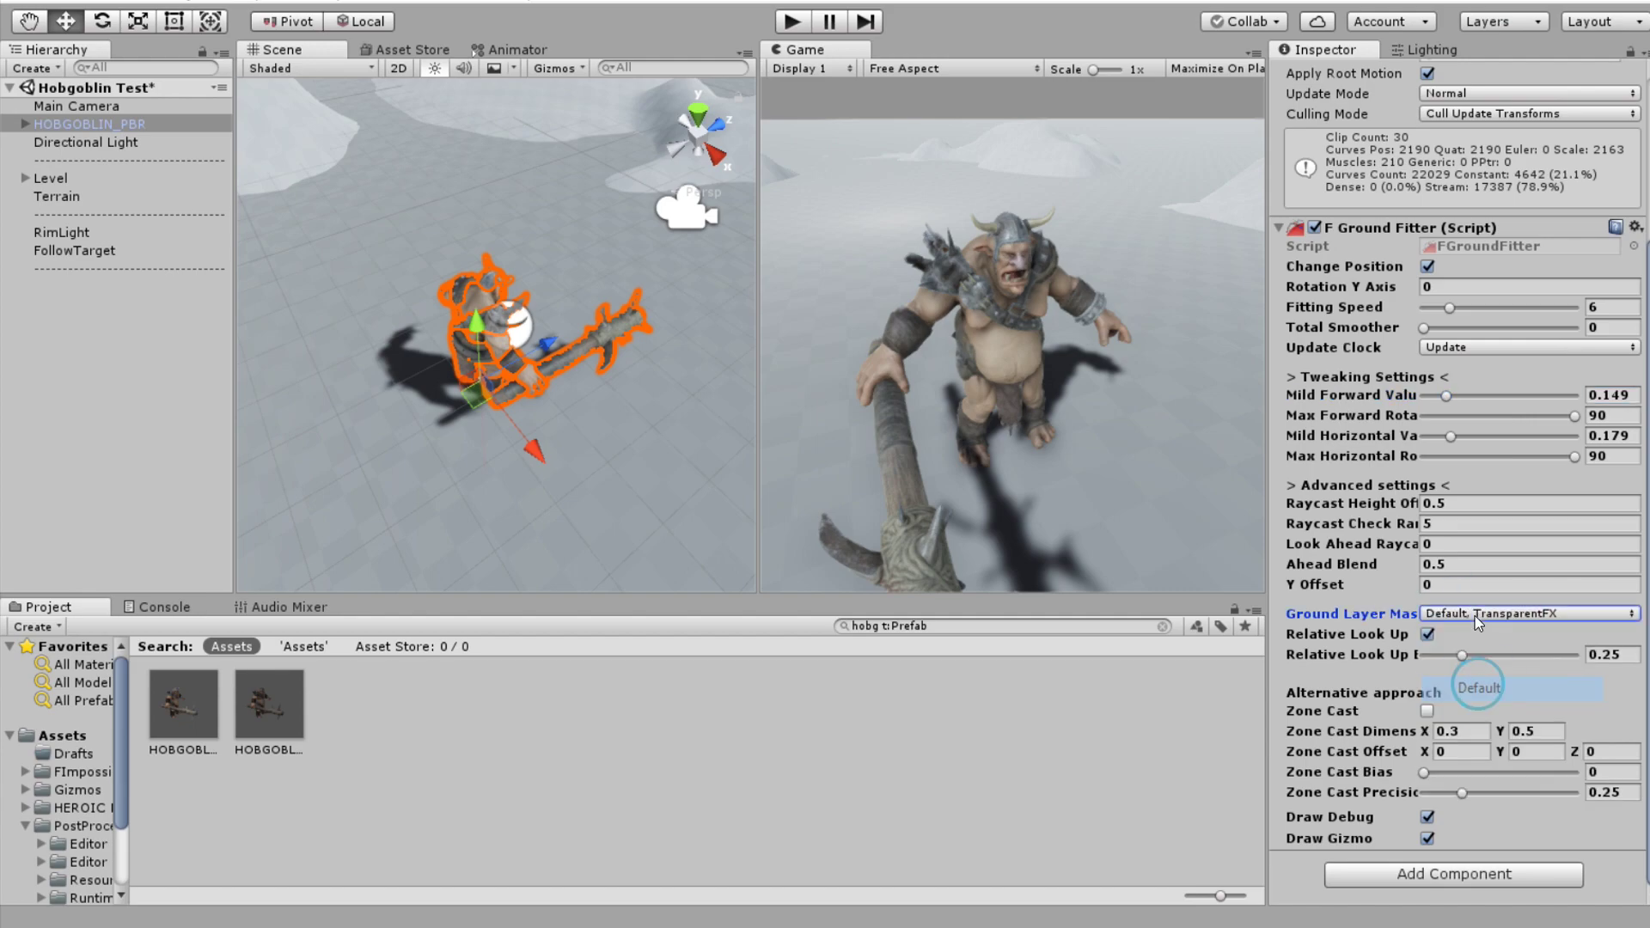
- Enable Zone Cast on the Ground Fitter with dimensions X 0.4, Y 0.4 and a Zone Cast Bias of 2.91
{"action": "left_click", "coordinate": [1426, 711]}
{"action": "left_click_drag", "start_coordinate": [722, 388], "coordinate": [592, 449], "text": "alt"}
{"action": "right_click_drag", "start_coordinate": [593, 449], "coordinate": [1480, 675]}
{"action": "left_click_drag", "start_coordinate": [1426, 771], "coordinate": [1439, 731]}
{"action": "left_click_drag", "start_coordinate": [735, 327], "coordinate": [1209, 333], "text": "alt"}
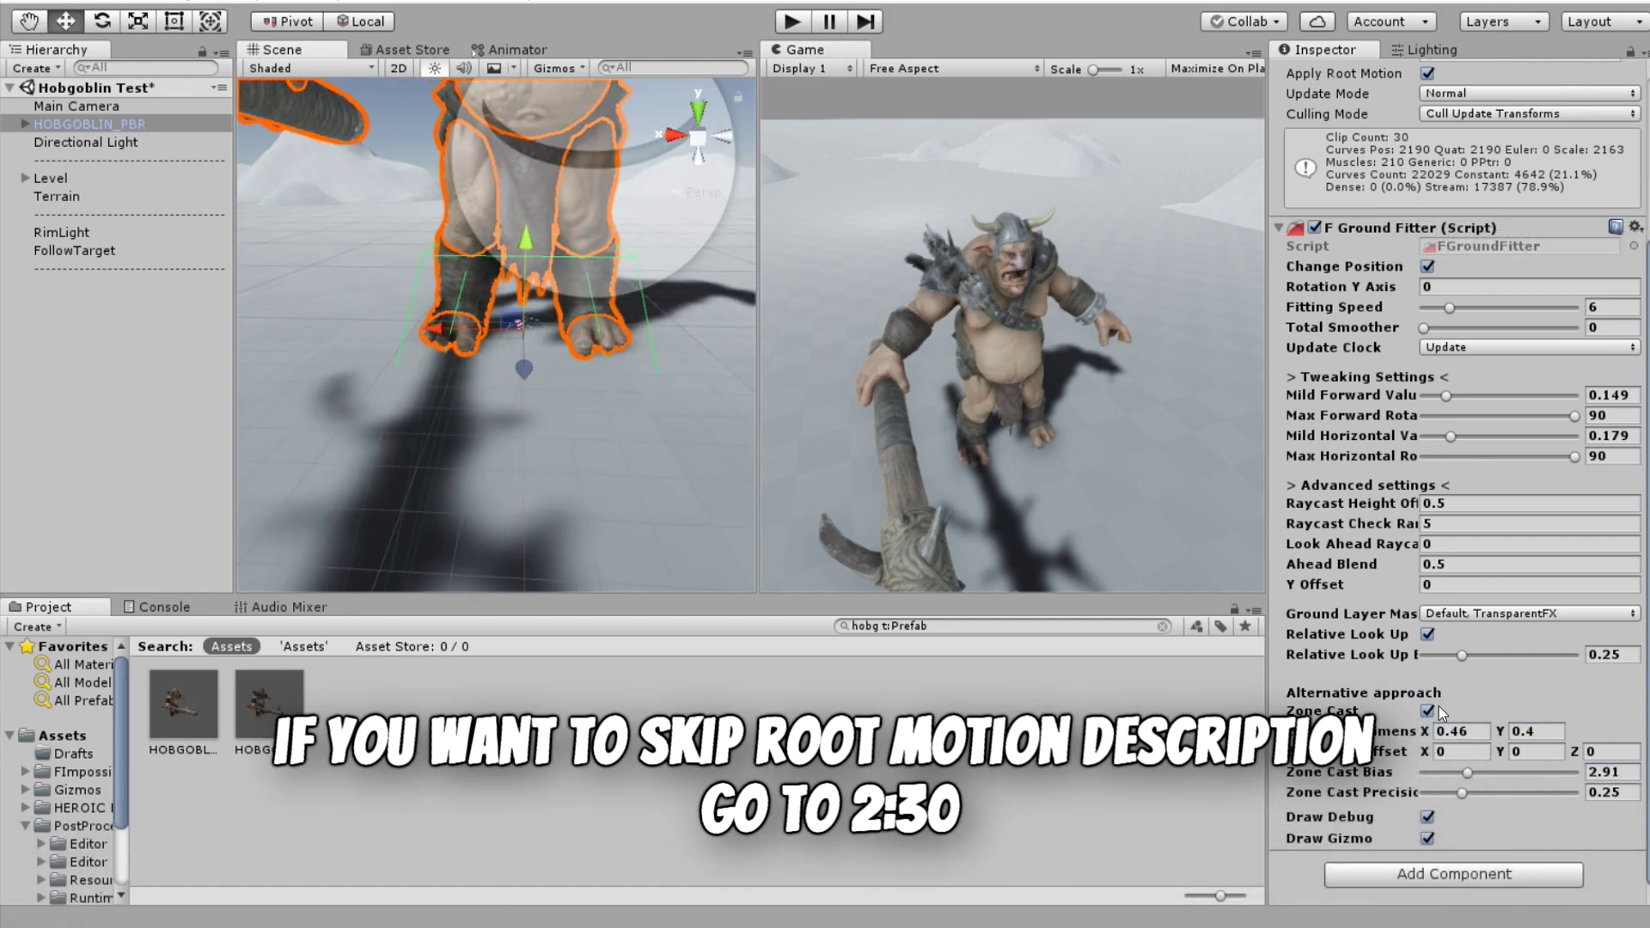
{"action": "key", "text": "BackSpace"}
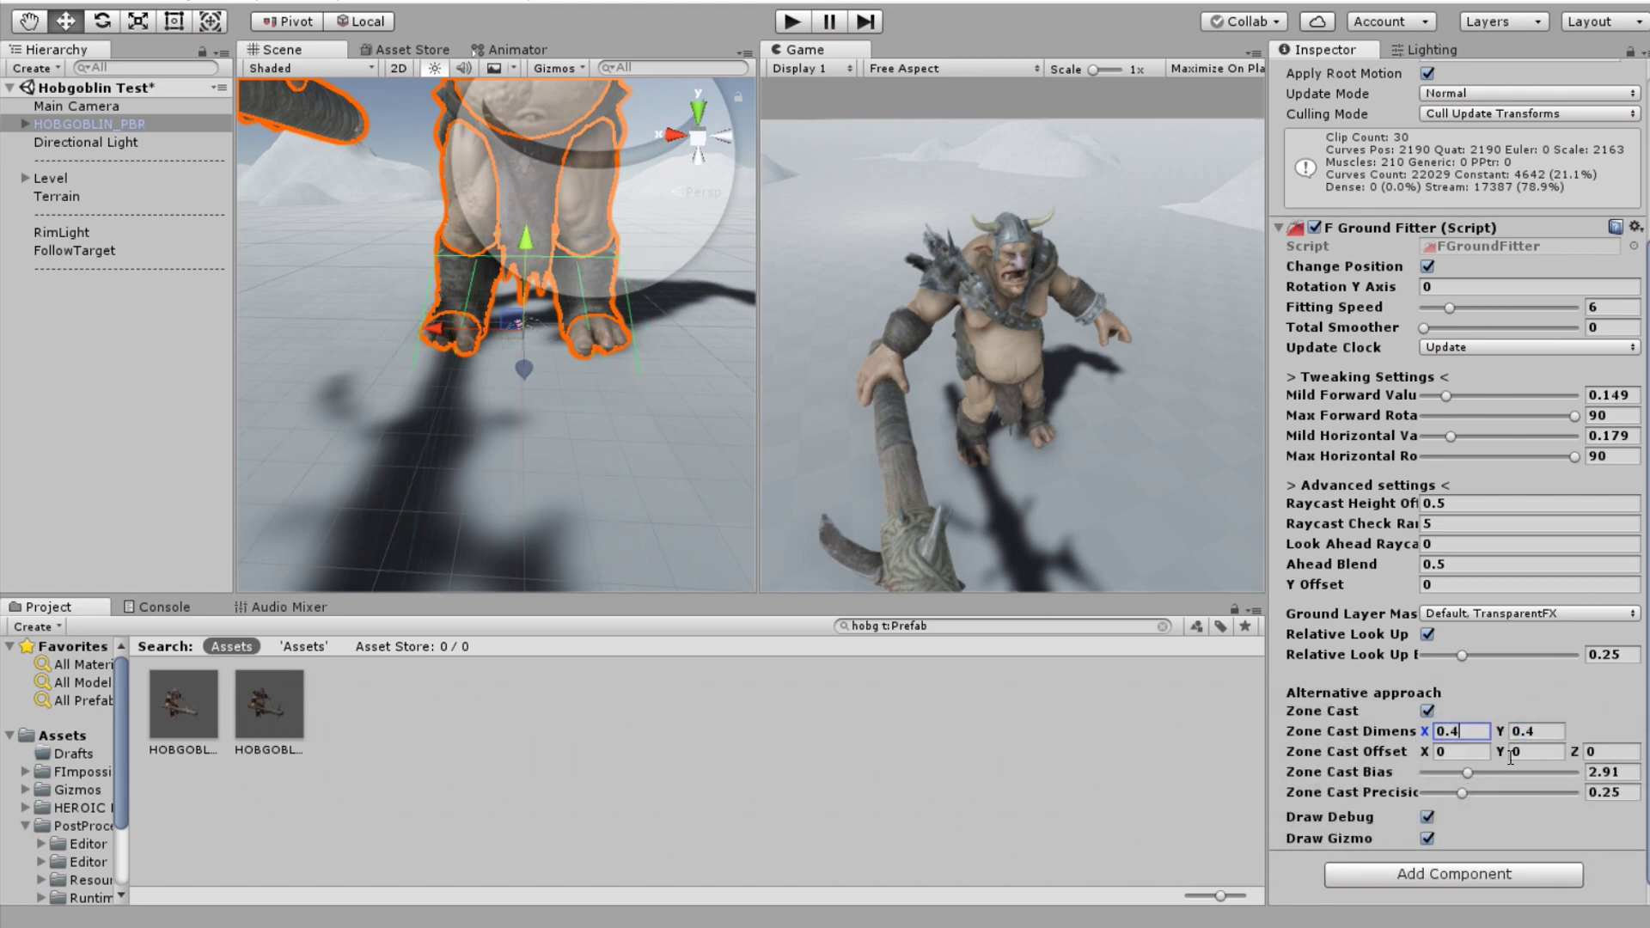
- Set the Ground Fitter's Raycast Height Offset to 0.74 and Raycast Check Range to 2.09
{"action": "mouse_move", "coordinate": [1377, 505]}
{"action": "left_mouse_down"}
{"action": "mouse_move", "coordinate": [1385, 492]}
{"action": "mouse_move", "coordinate": [1374, 530]}
{"action": "left_mouse_up"}
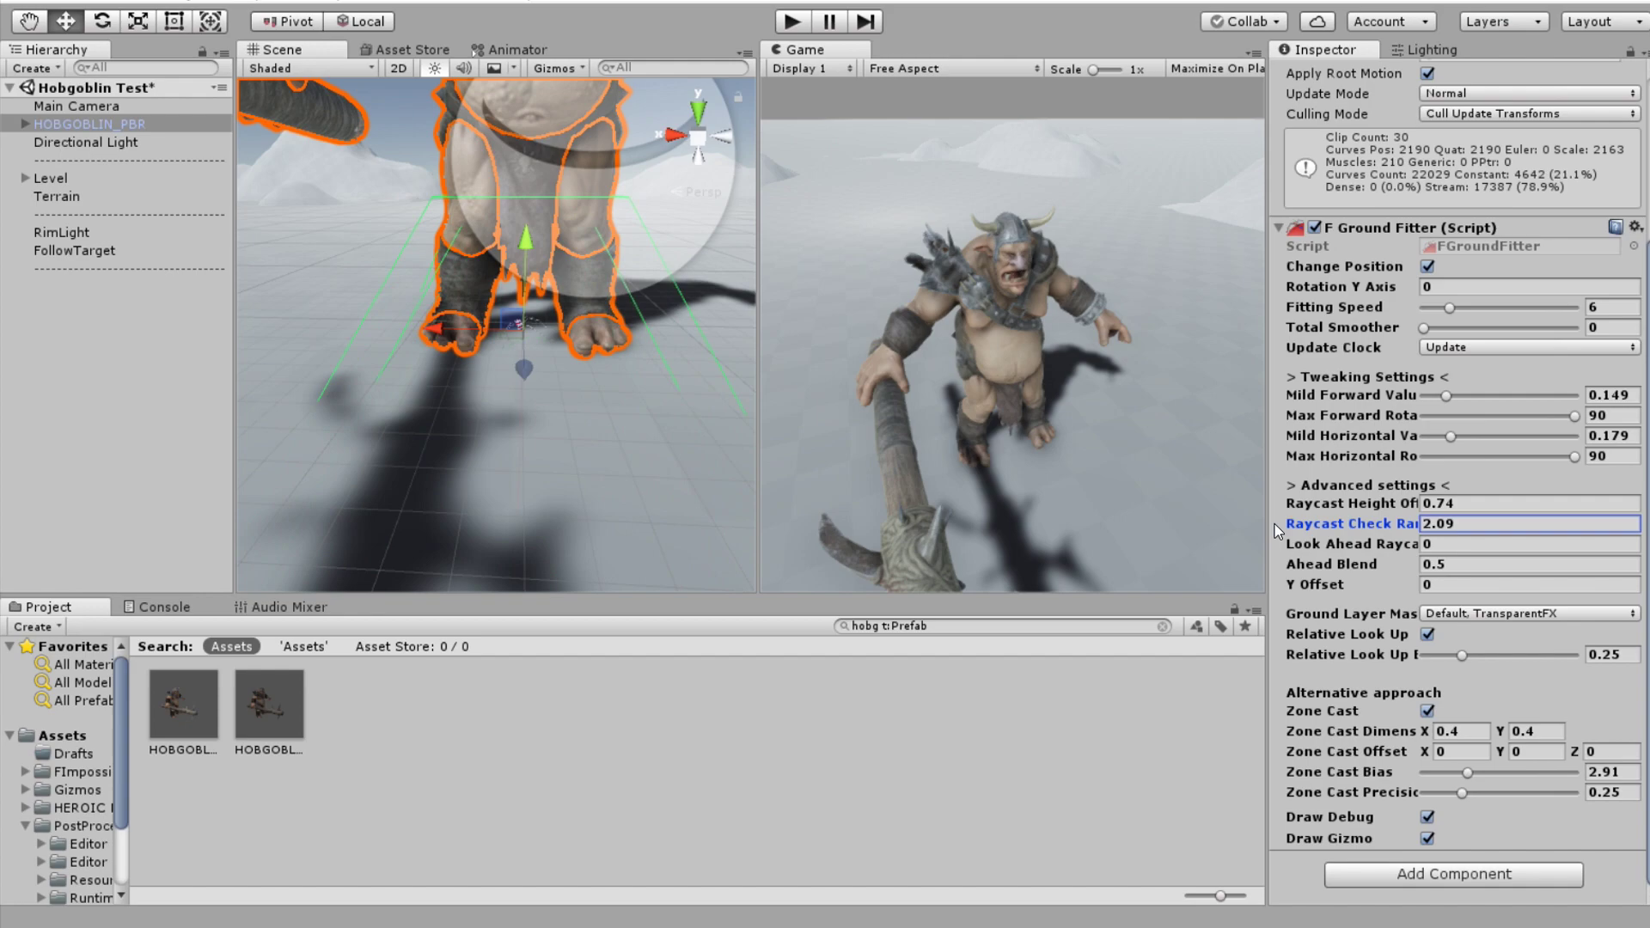
- Set the Ground Fitter's Raycast Check Range to 1.29, Relative Look Up Bias to 0.228 and Zone Cast Bias to 0.6
{"action": "left_click_drag", "start_coordinate": [1465, 660], "coordinate": [1422, 654]}
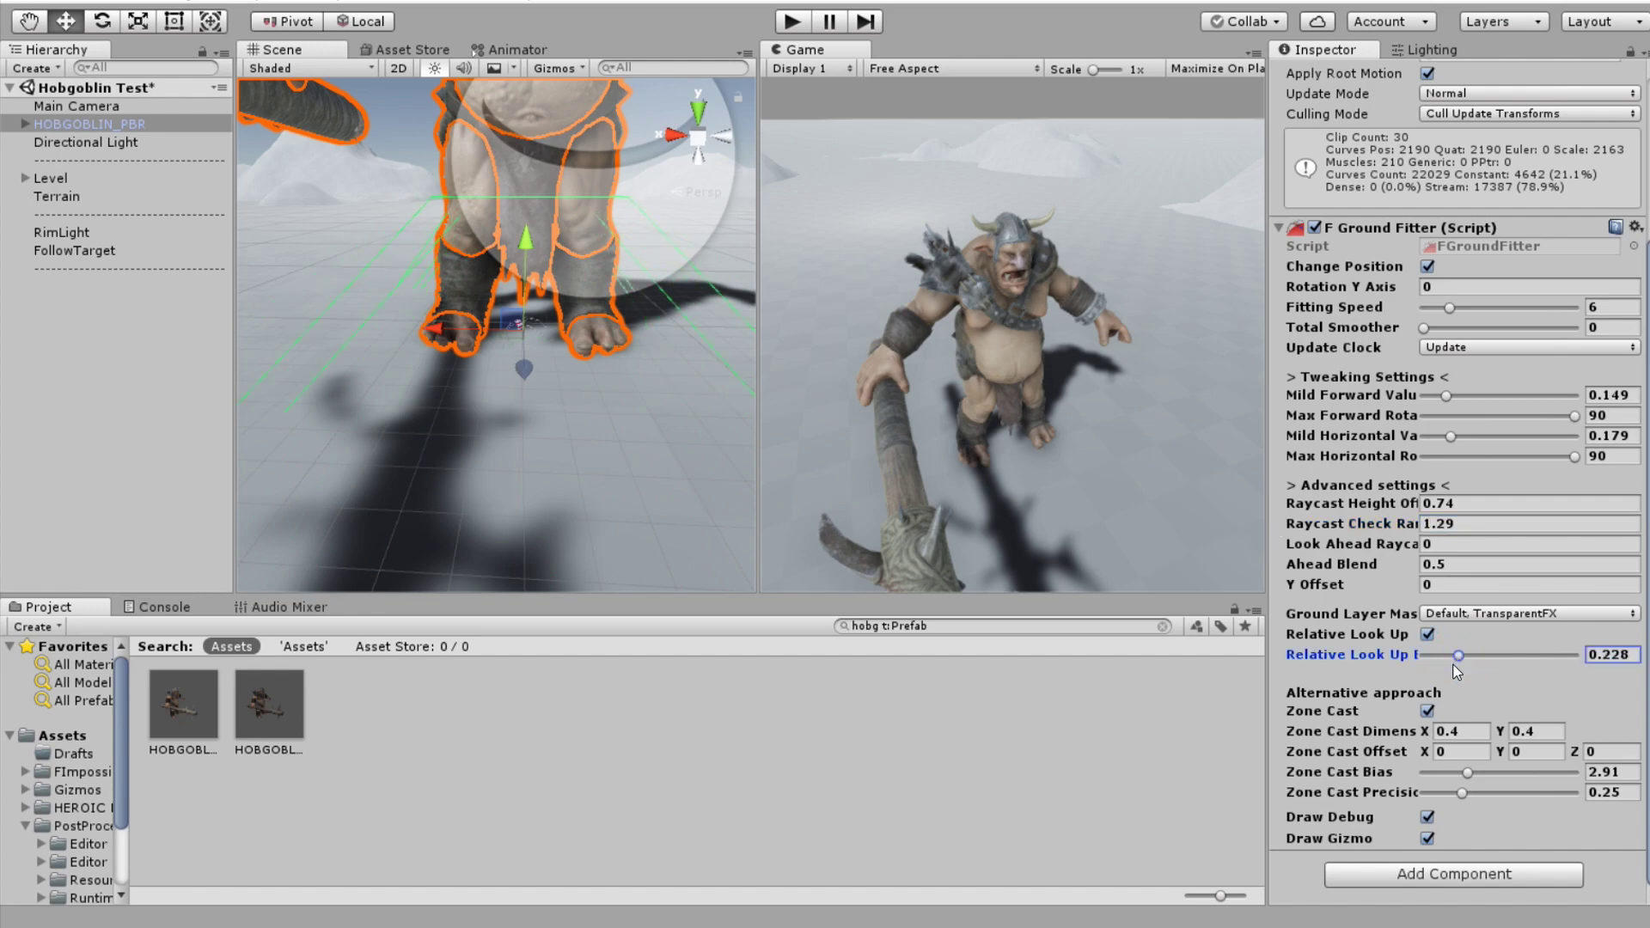
{"action": "left_click_drag", "start_coordinate": [1467, 772], "coordinate": [1426, 766]}
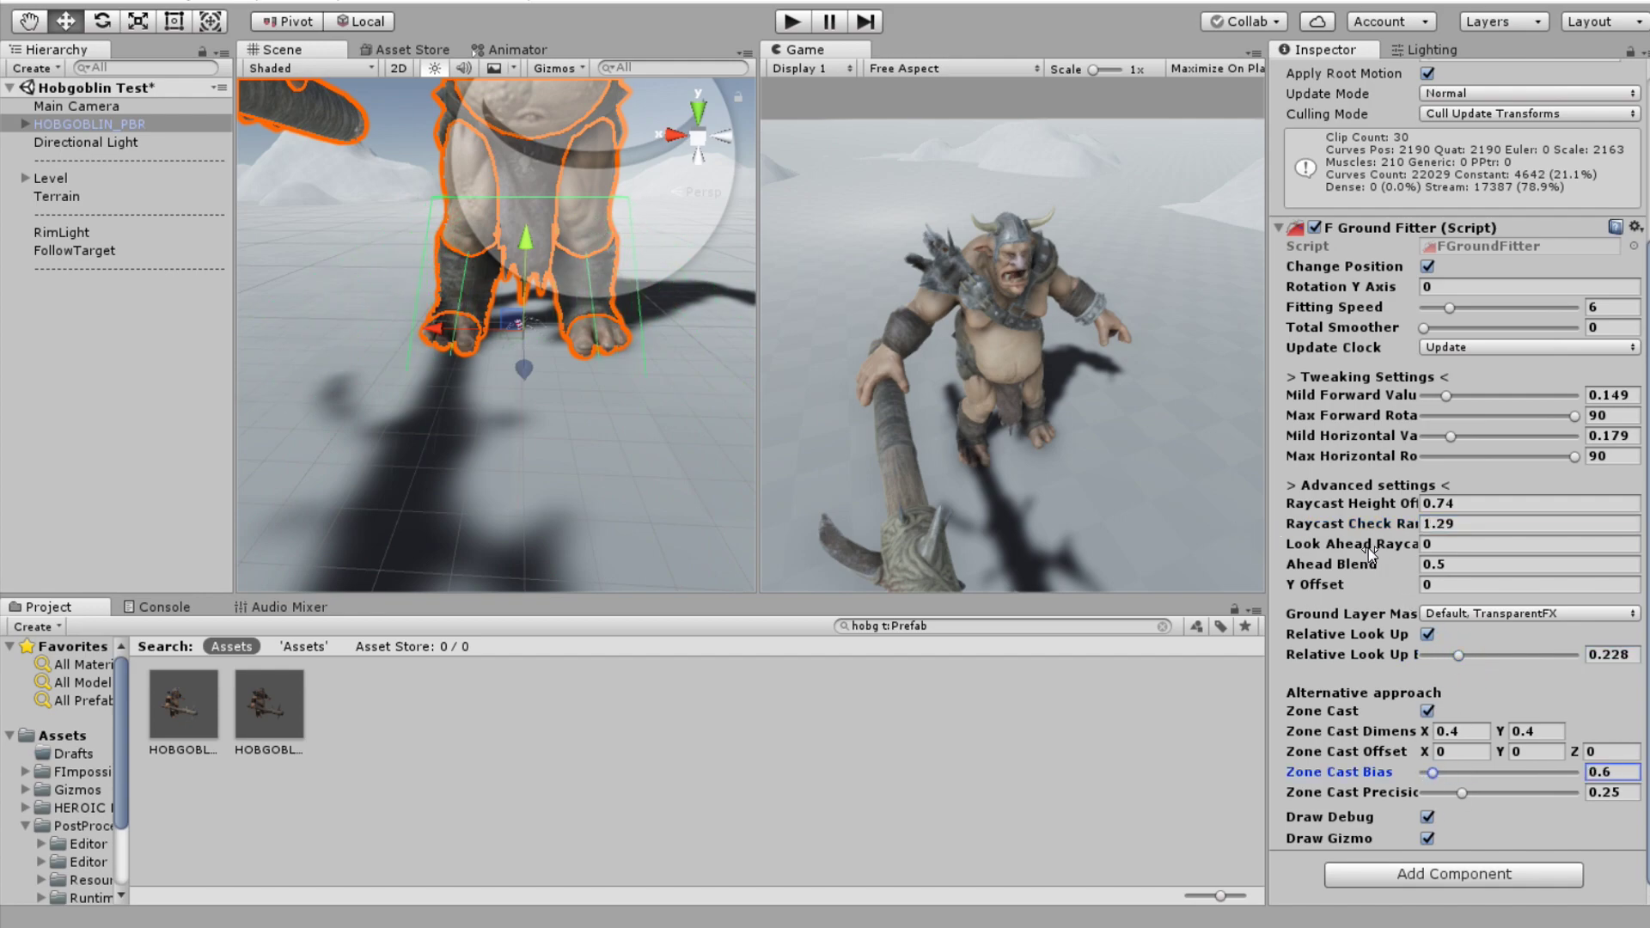
- Set the Ground Fitter's Look Ahead Raycast to 0.74, Ahead Blend to 0.22 and Zone Cast Precision to 0.381
{"action": "left_click_drag", "start_coordinate": [1369, 549], "coordinate": [1368, 540]}
{"action": "left_click", "coordinate": [1440, 564]}
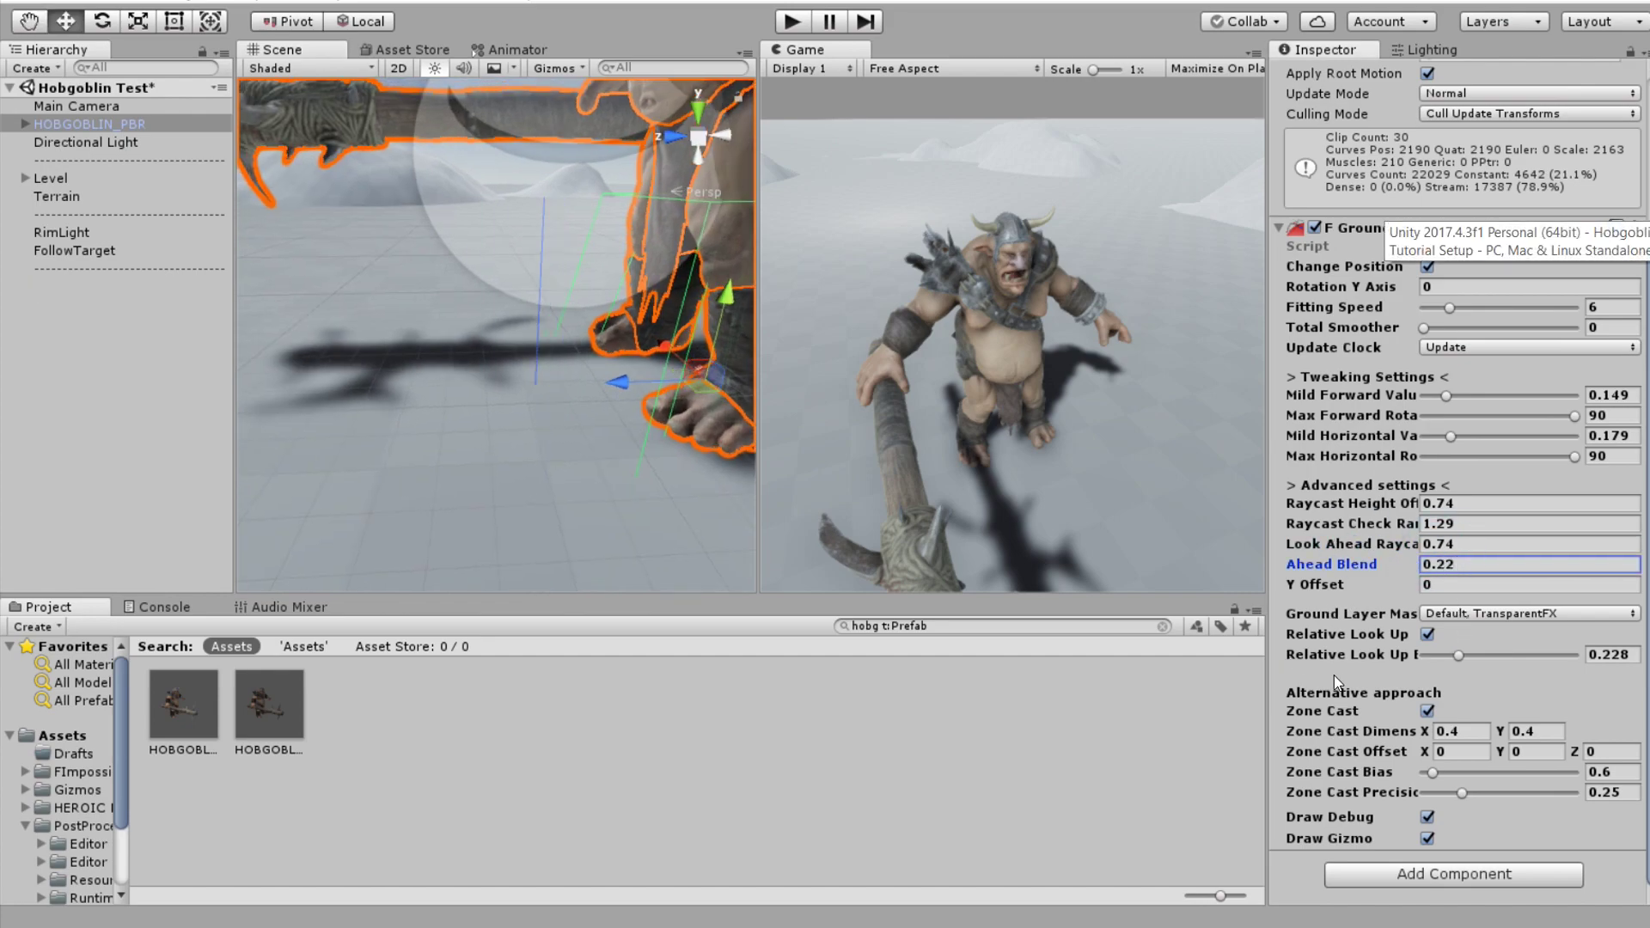
{"action": "right_click_drag", "start_coordinate": [713, 385], "coordinate": [632, 365]}
{"action": "left_click_drag", "start_coordinate": [1462, 793], "coordinate": [1481, 793]}
- Set the Ground Fitter's Mild Horizontal Value to 0.366 and Mild Forward Value to 0.119
{"action": "right_click_drag", "start_coordinate": [625, 291], "coordinate": [387, 343]}
{"action": "key", "text": "s"}
{"action": "left_click_drag", "start_coordinate": [1448, 438], "coordinate": [1478, 439]}
{"action": "left_click_drag", "start_coordinate": [1448, 397], "coordinate": [1444, 401]}
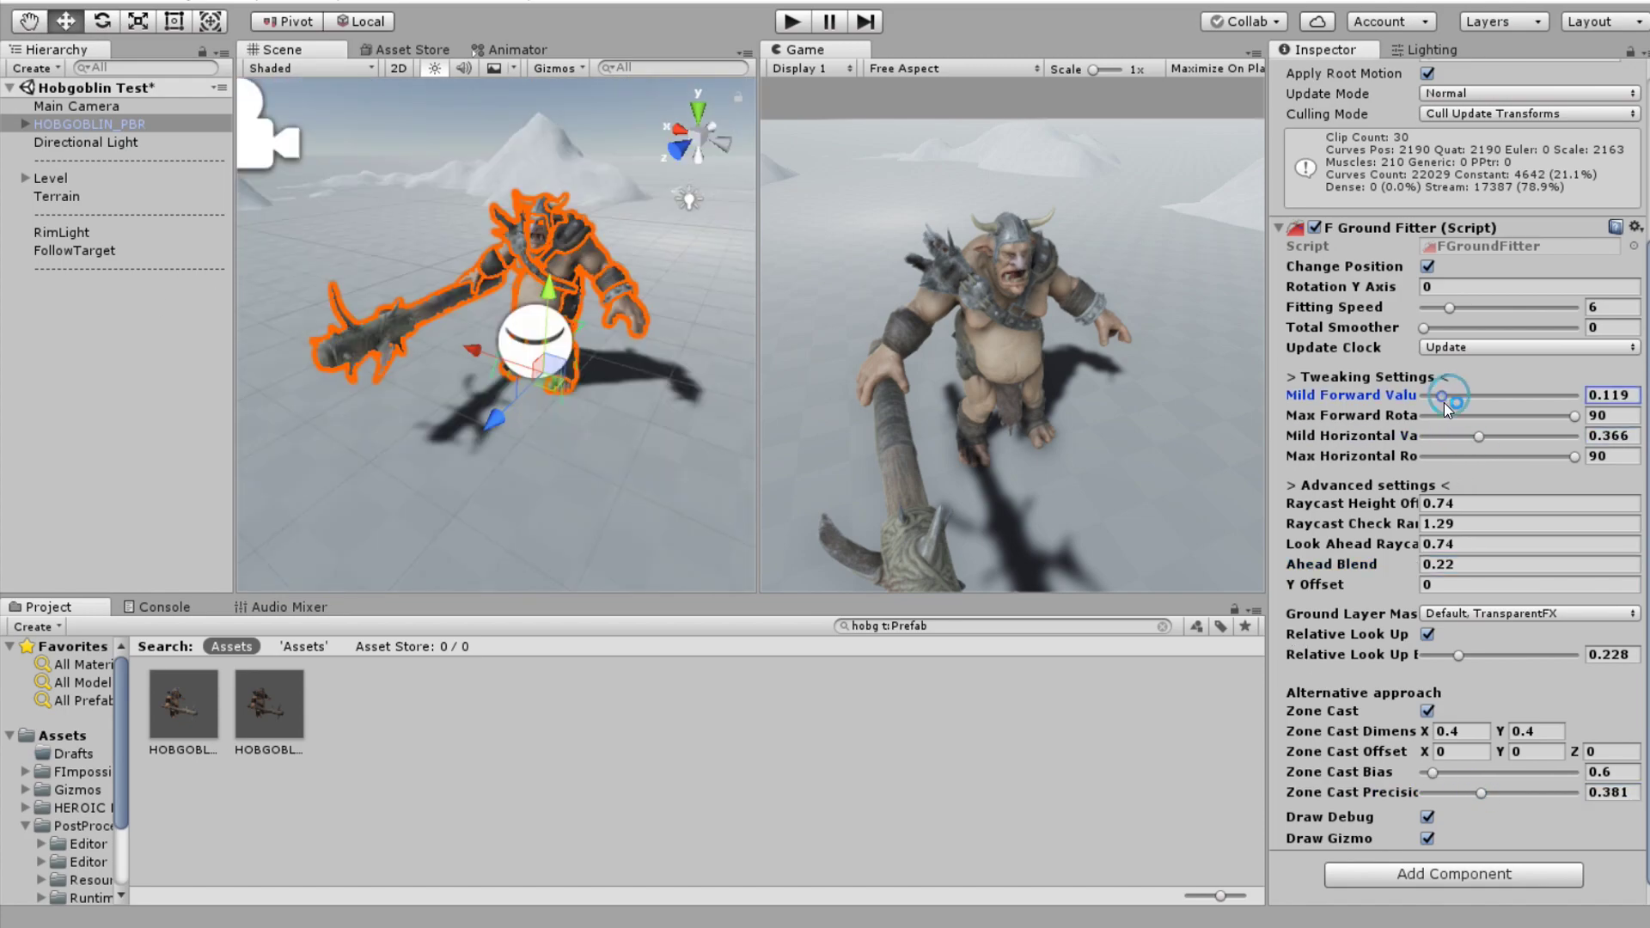
- Add the F Ground Fitter_Movement Look component to HOBGOBLIN_PBR
{"action": "left_click", "coordinate": [1403, 471]}
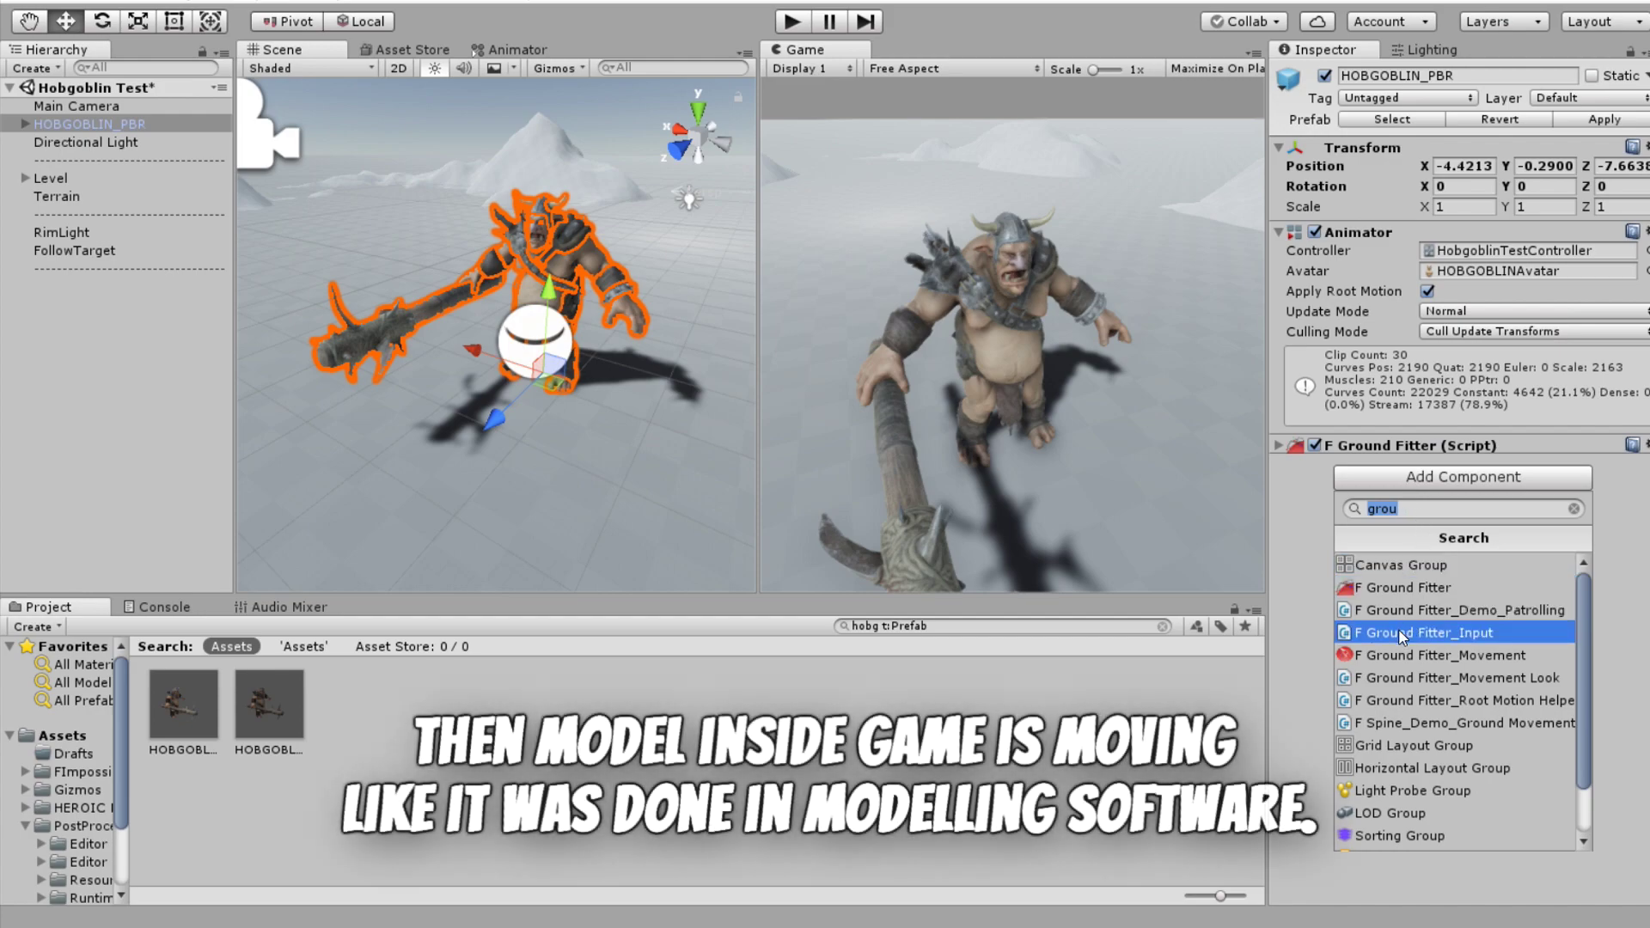
{"action": "left_click", "coordinate": [1406, 679]}
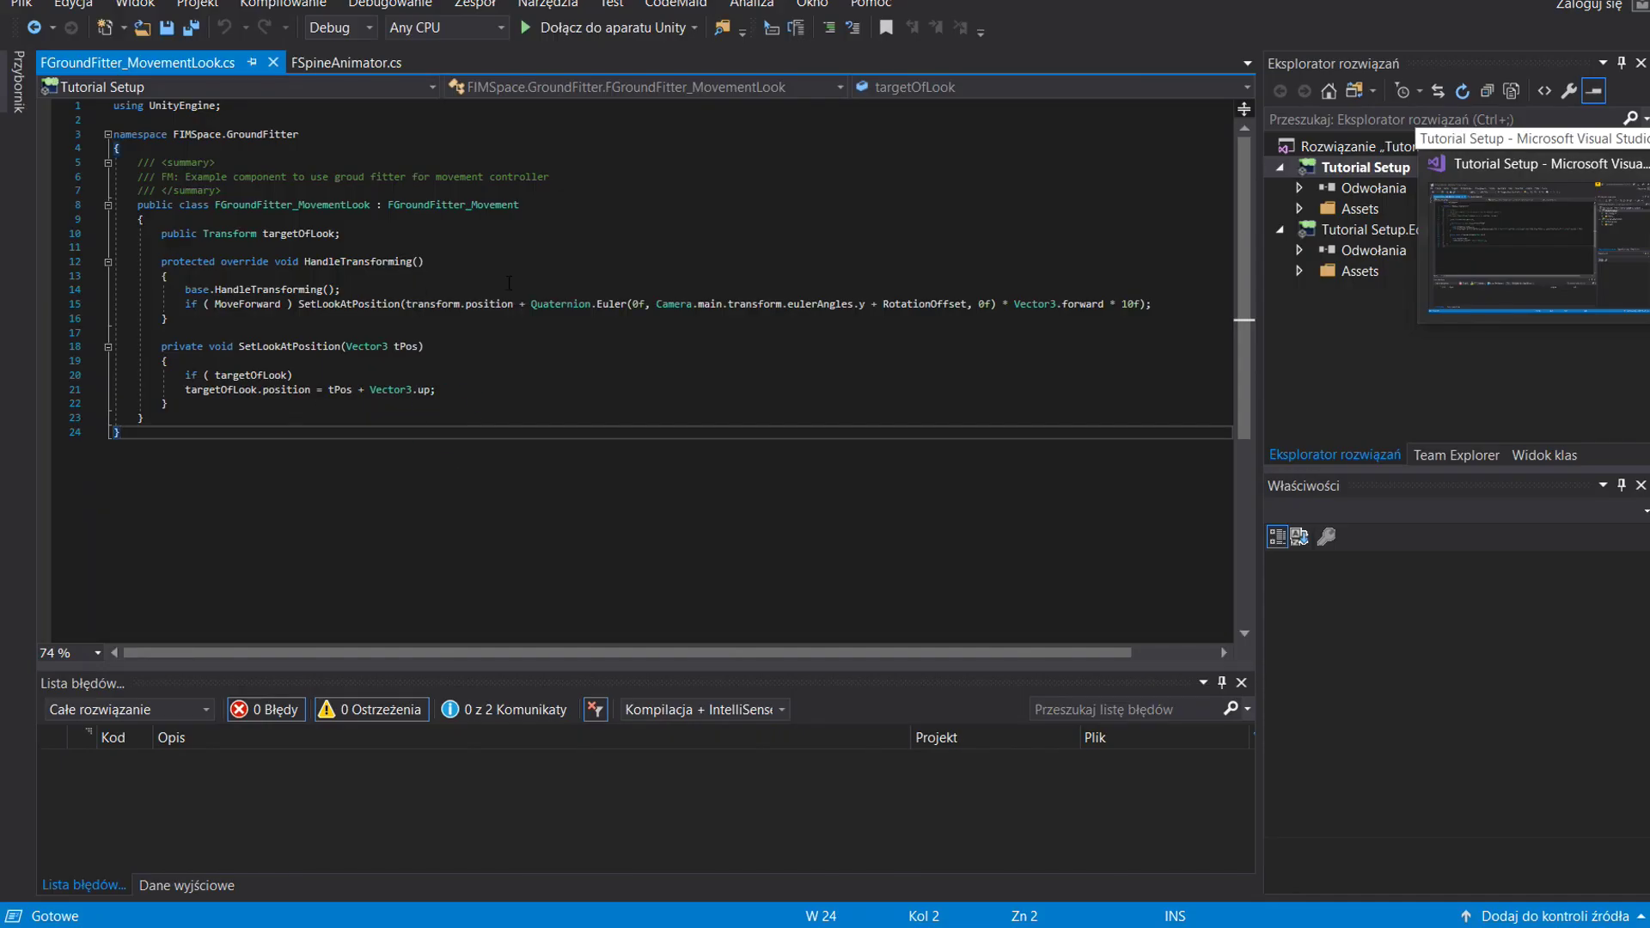
- Examine the MoveForward condition and the SetLookAtPosition method in FGroundFitter_MovementLook.cs in Visual Studio
{"action": "left_click", "coordinate": [353, 308]}
{"action": "left_click", "coordinate": [233, 305]}
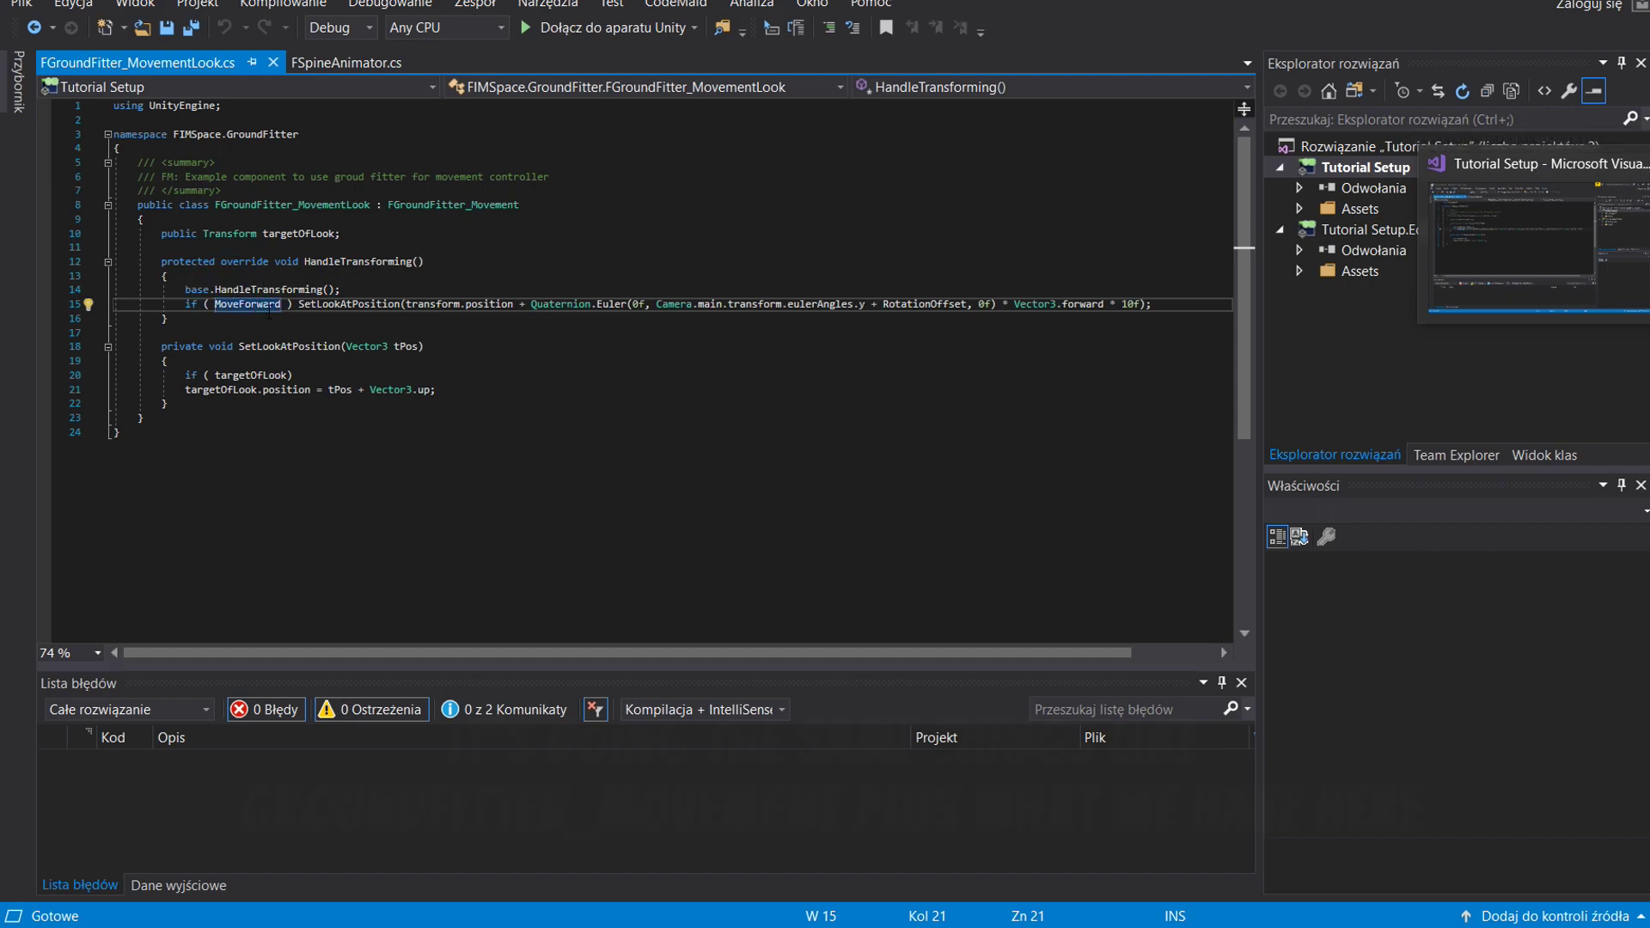
{"action": "left_click", "coordinate": [340, 304]}
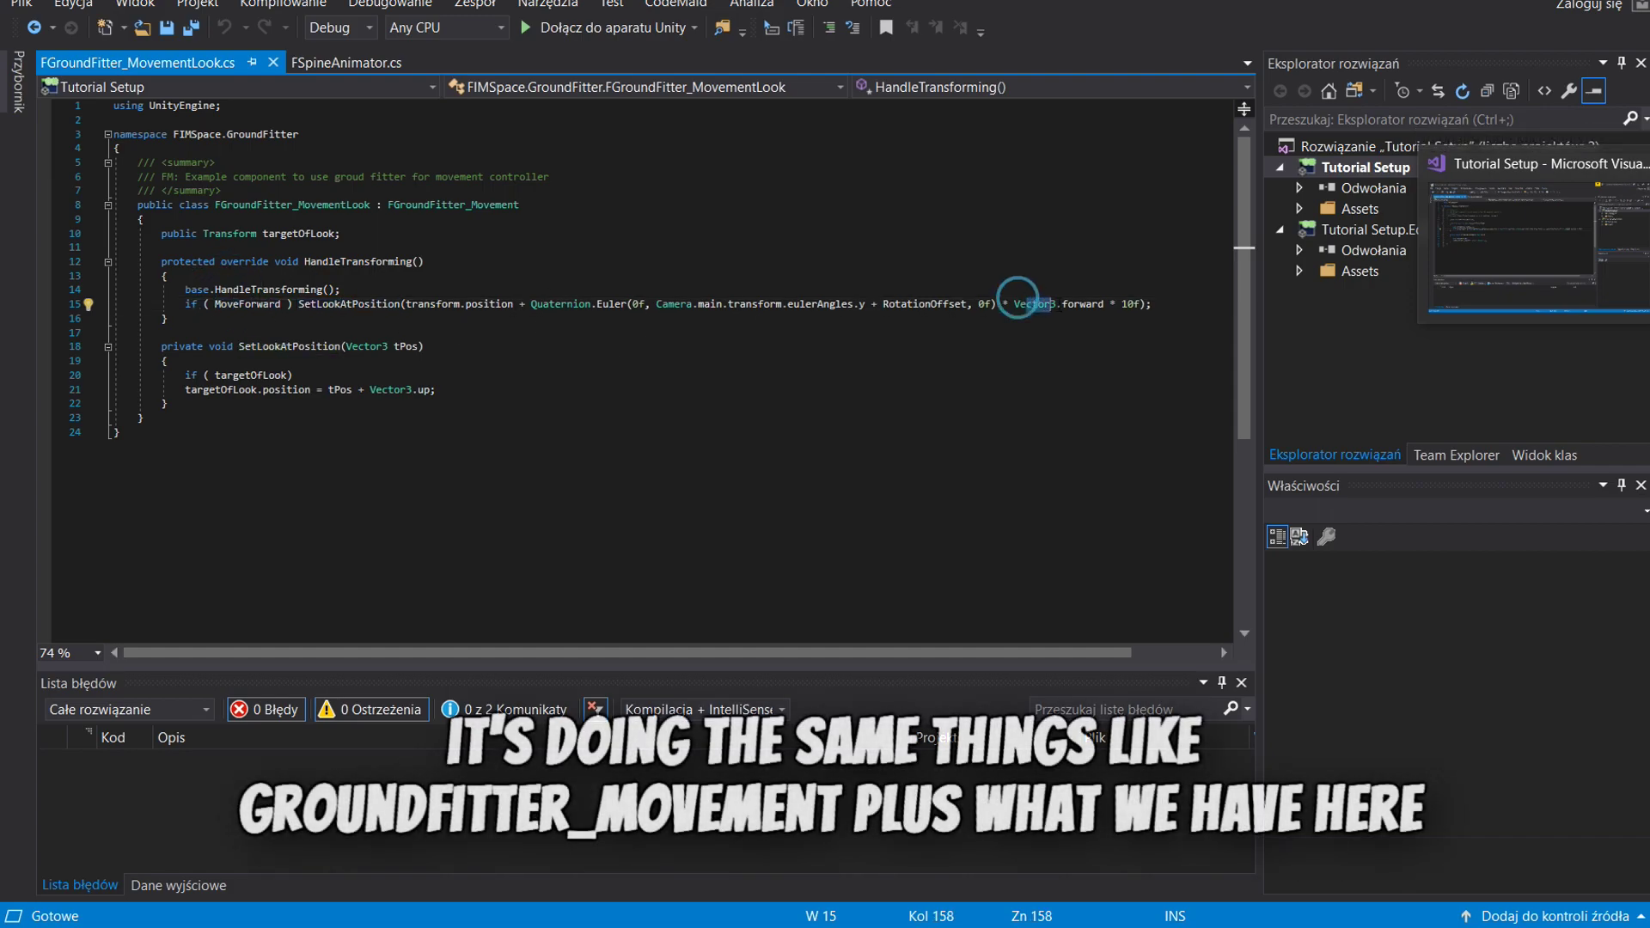
{"action": "left_click_drag", "start_coordinate": [1027, 306], "coordinate": [1105, 306]}
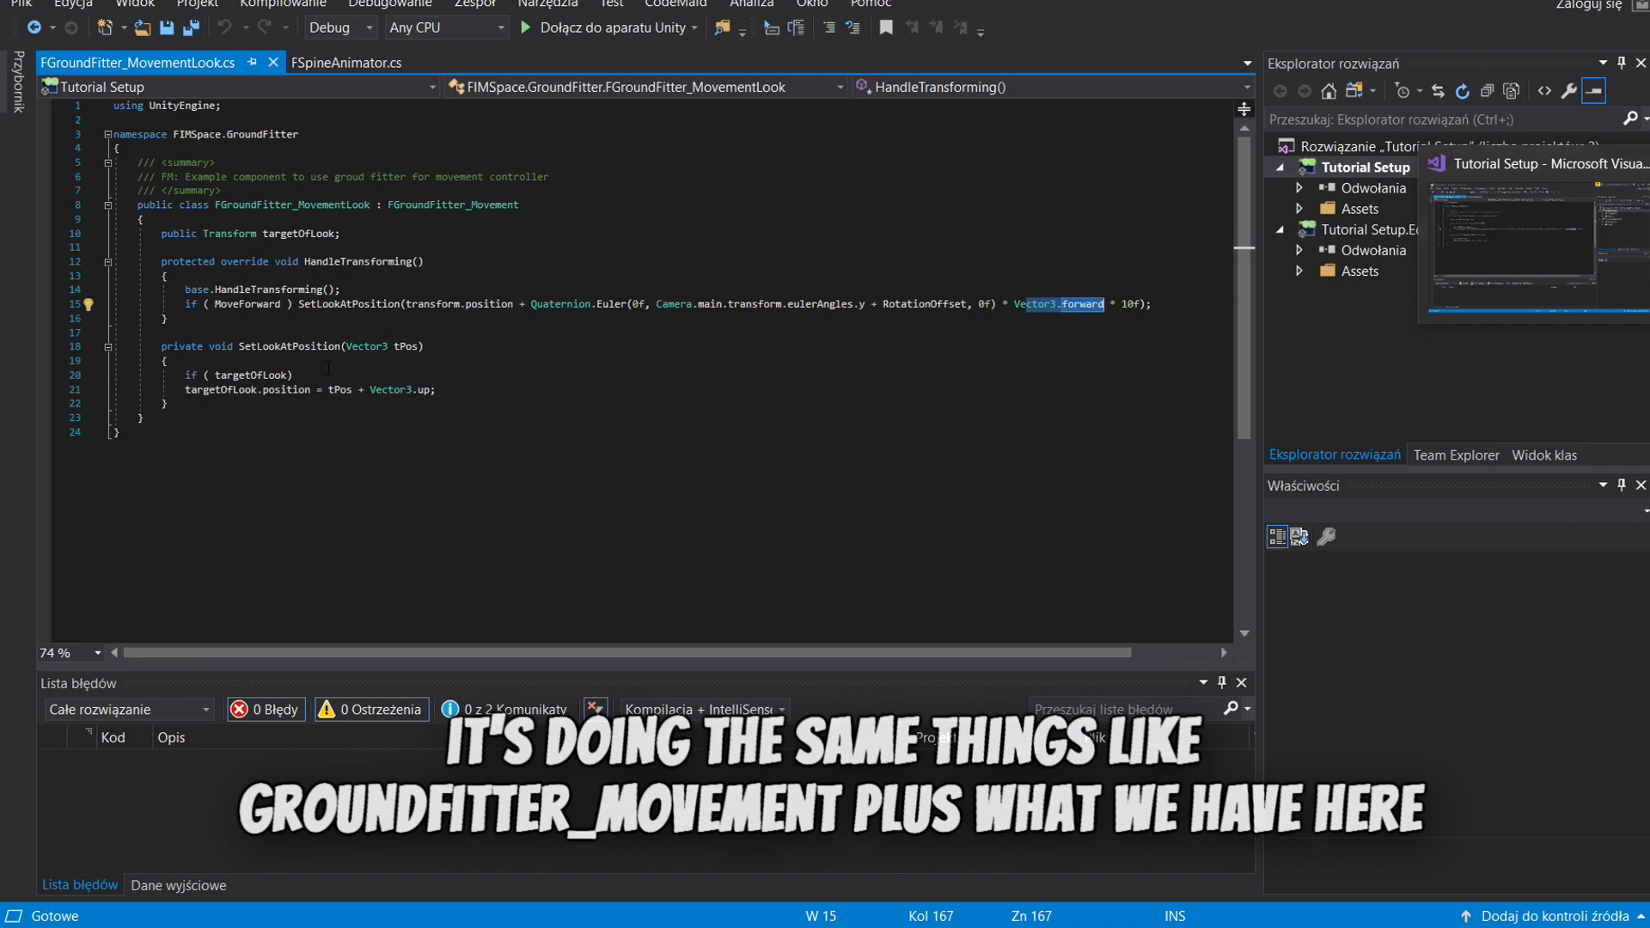
{"action": "left_click_drag", "start_coordinate": [186, 390], "coordinate": [293, 376]}
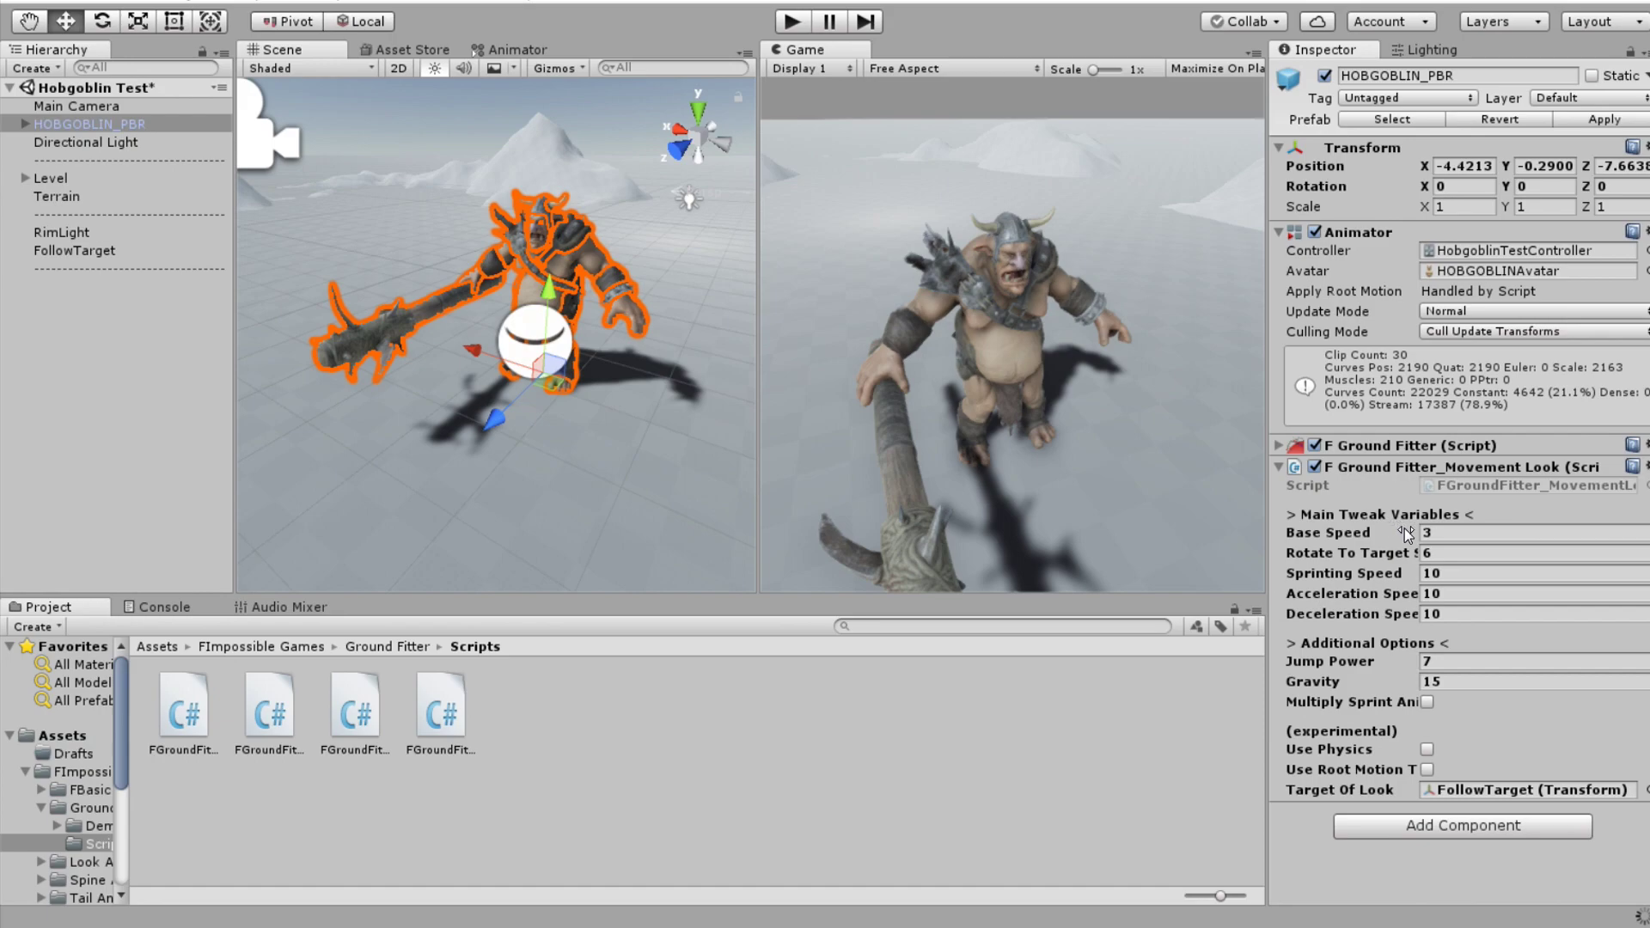
- Set the Movement Look component's Rotate To Target Speed to 3 and enable its Use Root Motion option
{"action": "left_click", "coordinate": [1436, 554]}
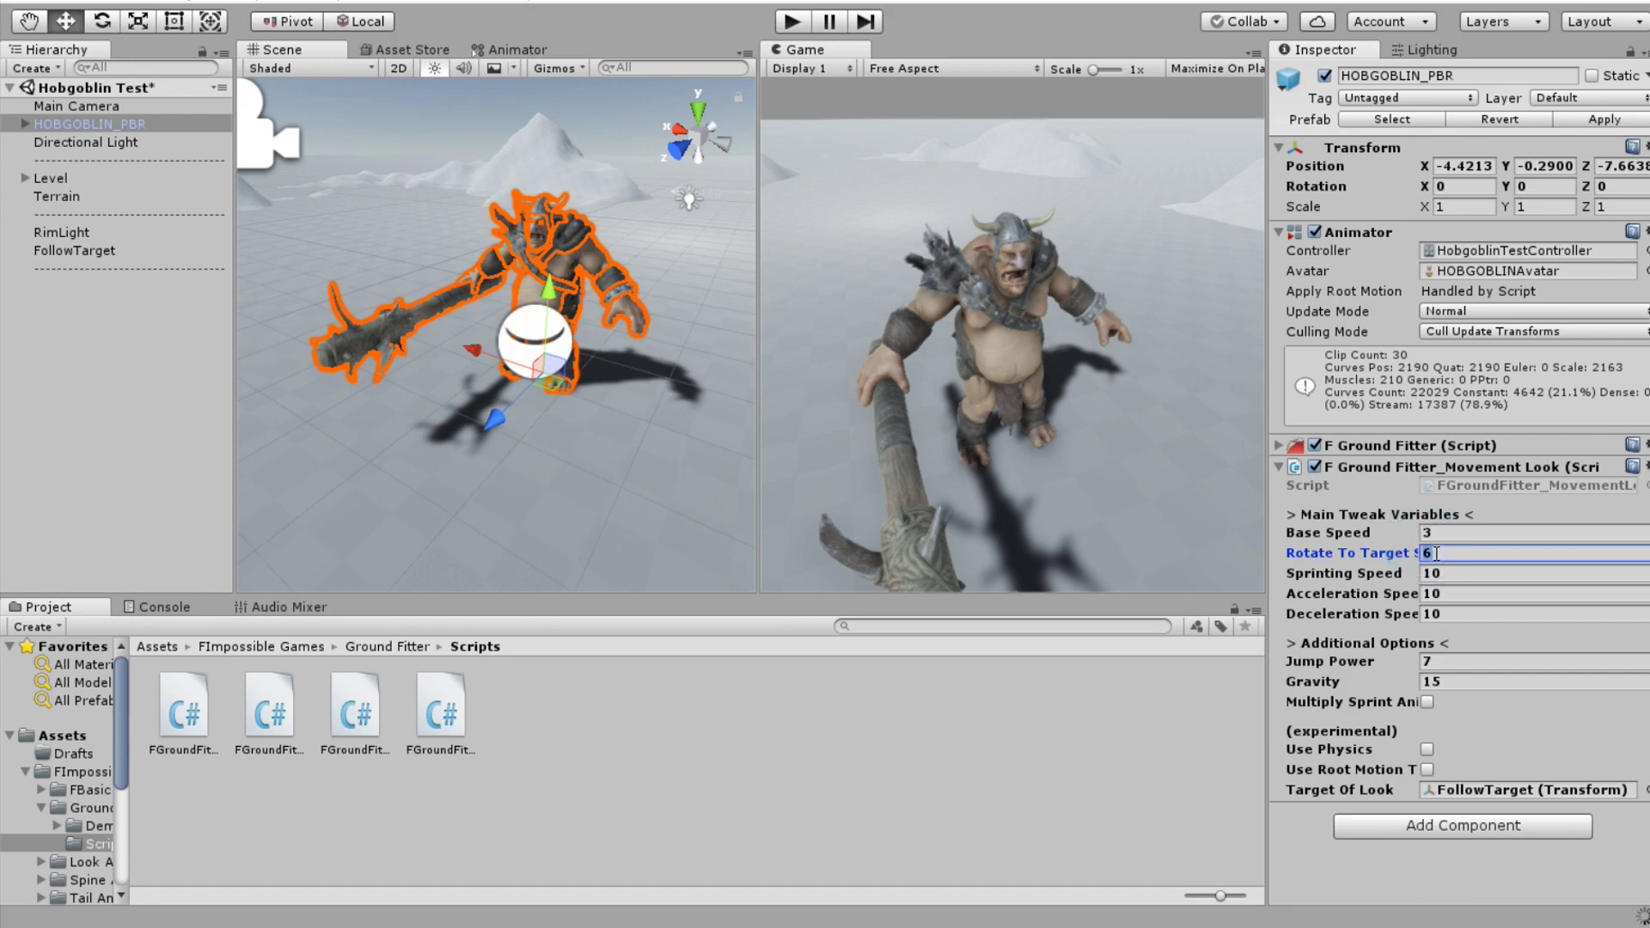
{"action": "left_click", "coordinate": [1442, 572]}
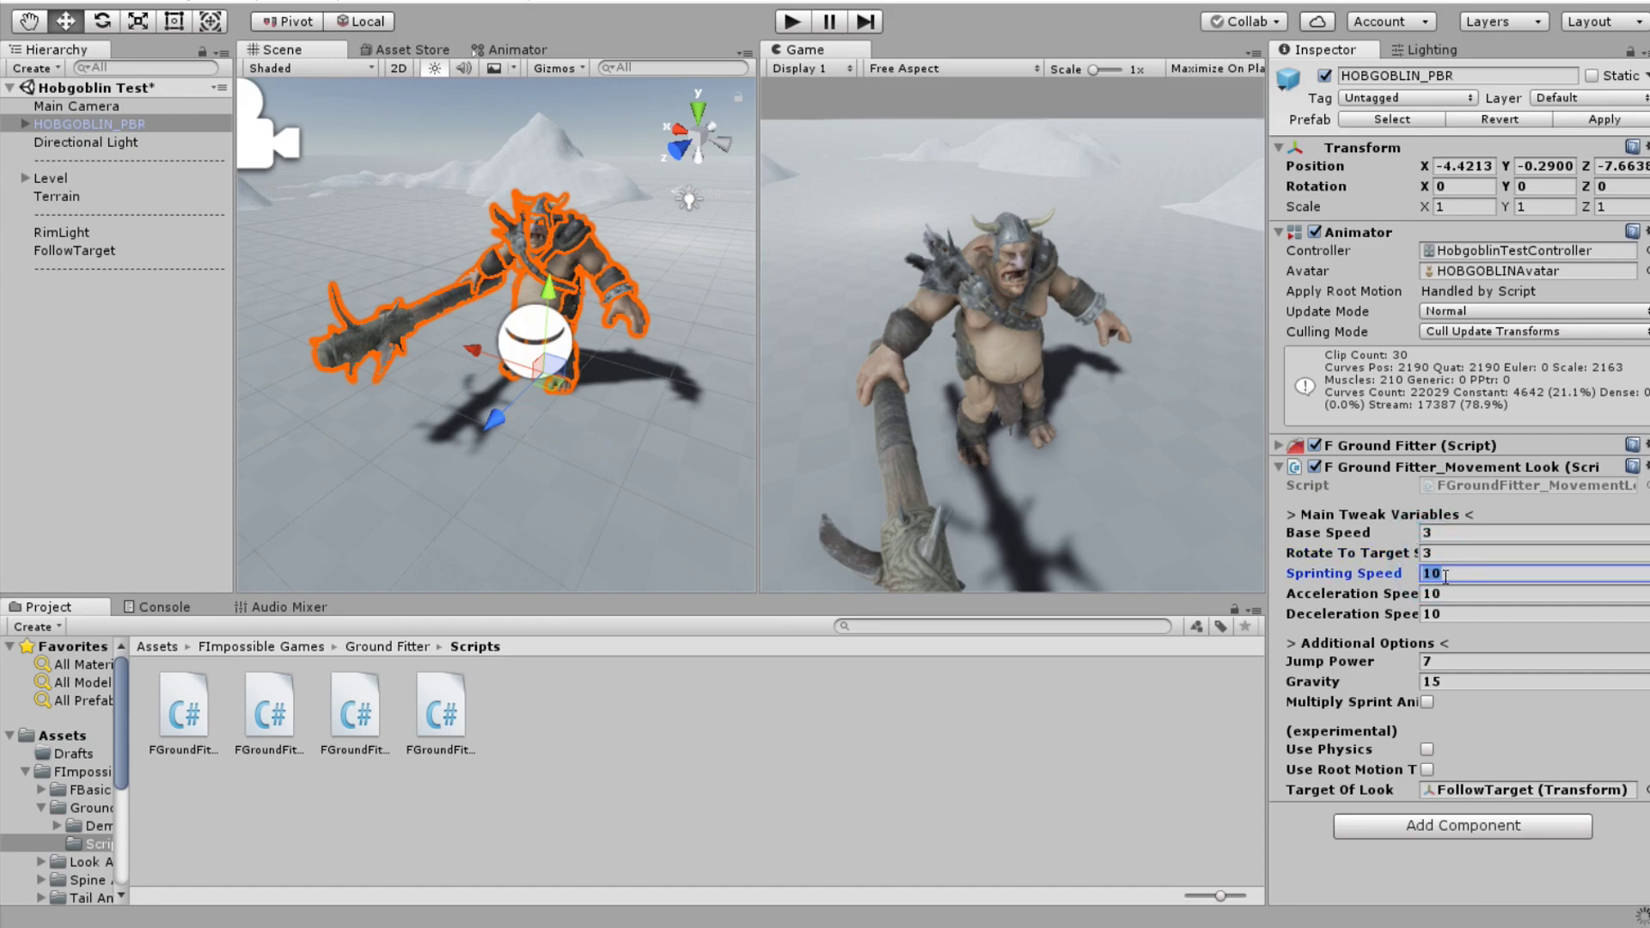
{"action": "left_click", "coordinate": [1426, 770]}
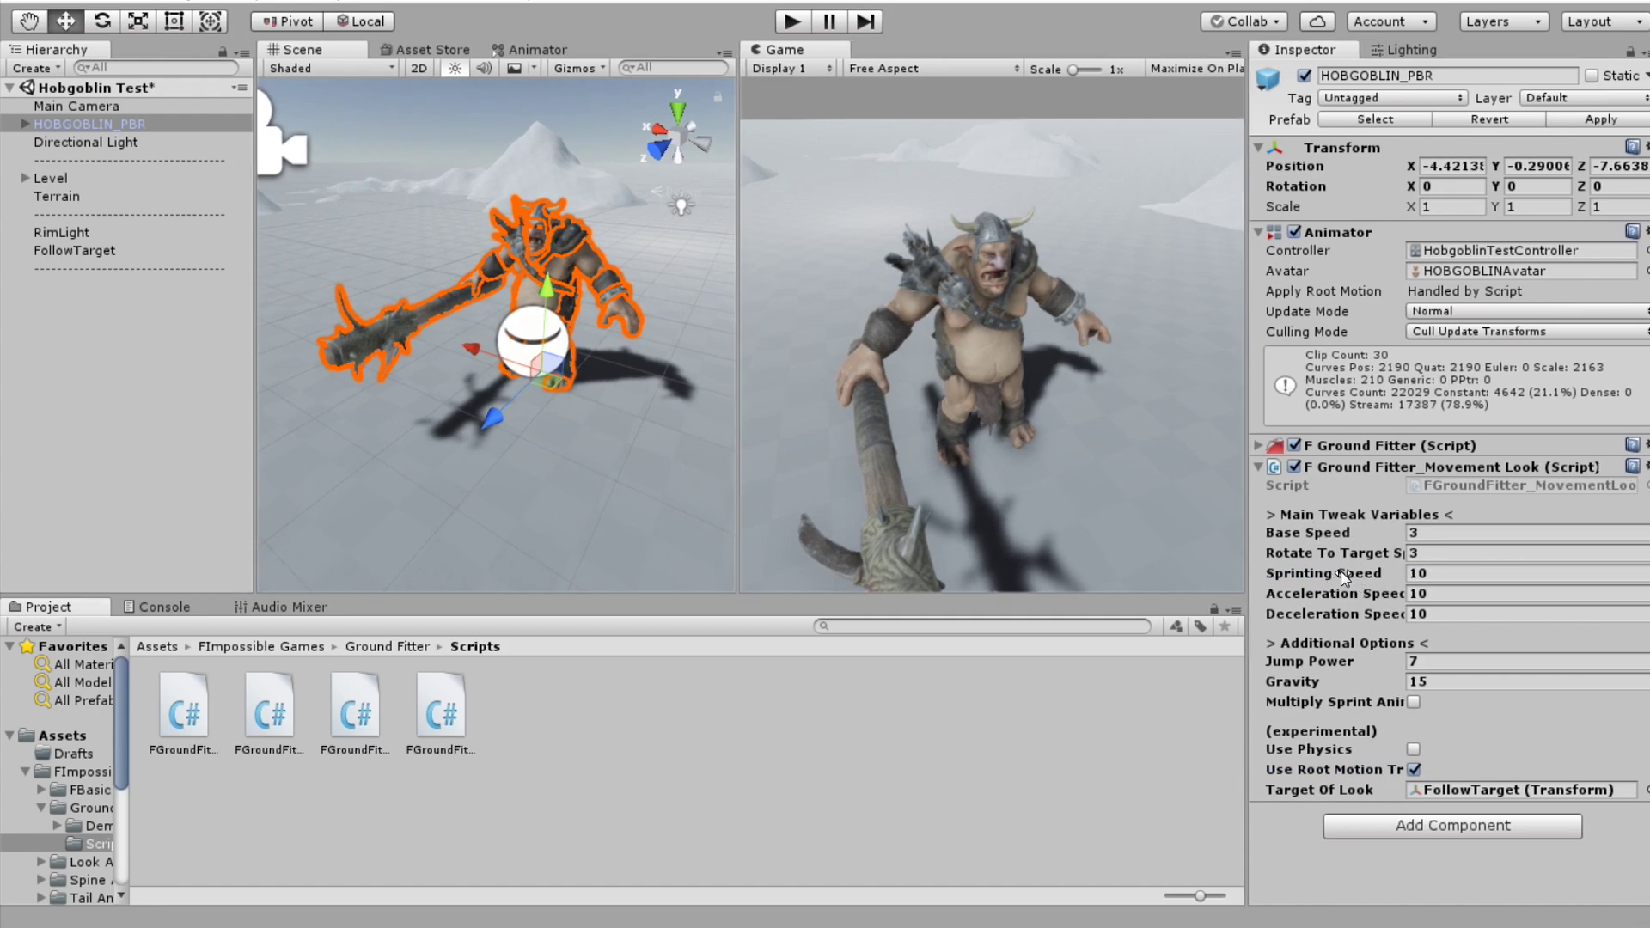
- Set the Movement Look component's Sprinting Speed to 5.52, Acceleration Speed to 4 and Deceleration Speed to 4
{"action": "left_click_drag", "start_coordinate": [1346, 577], "coordinate": [1313, 579]}
{"action": "left_click", "coordinate": [1427, 593]}
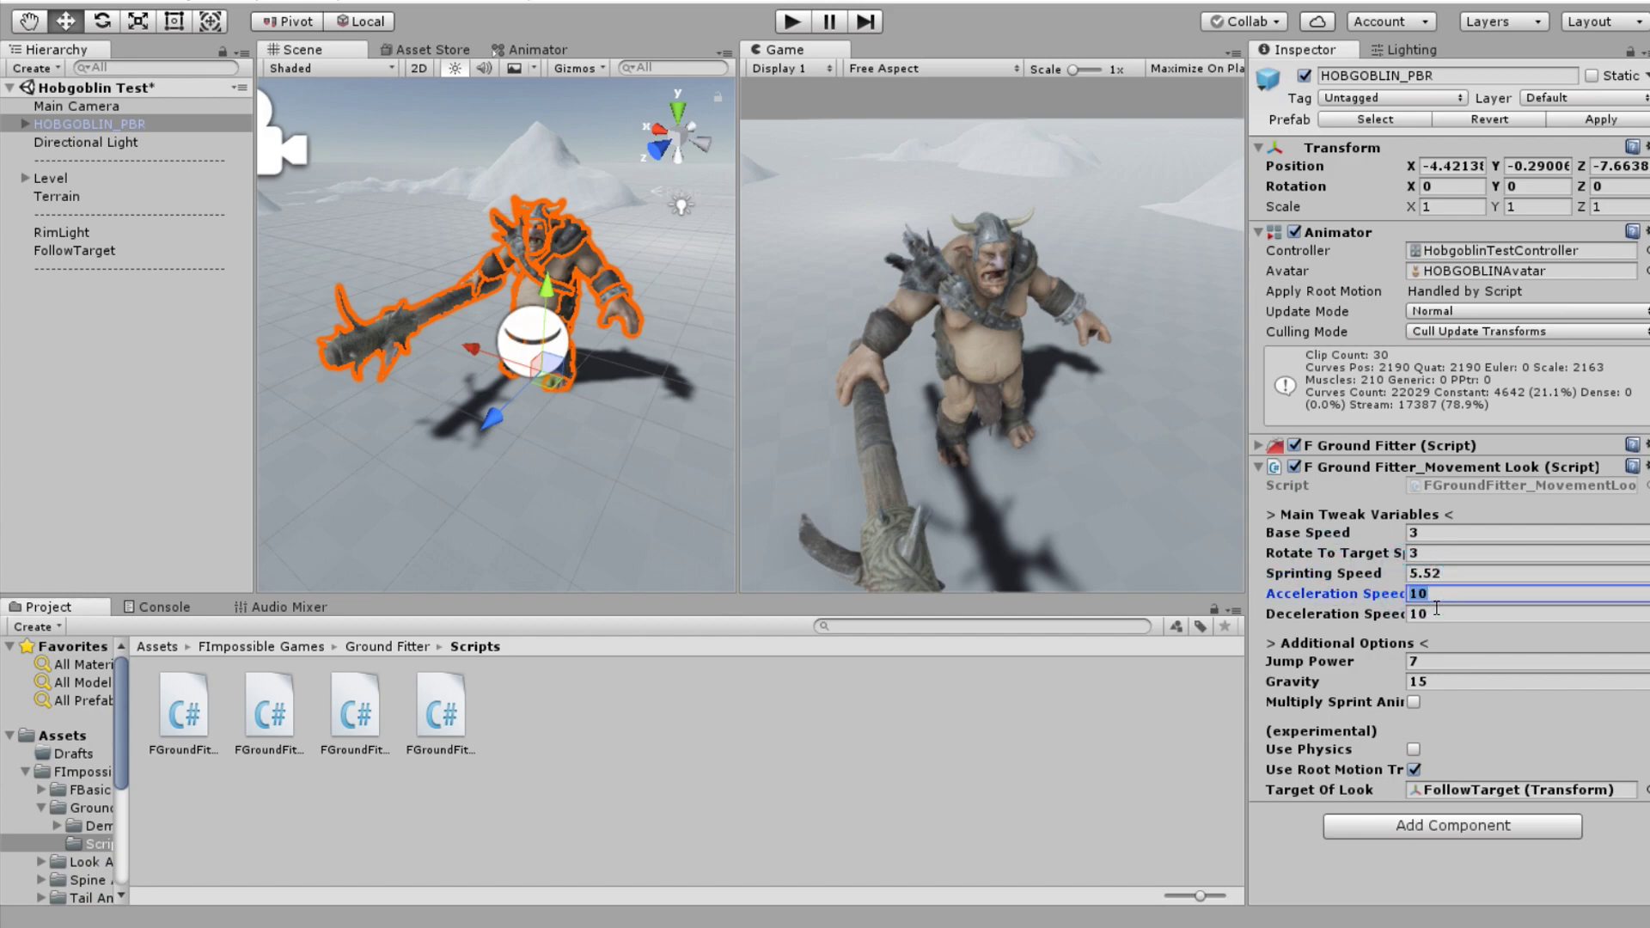
{"action": "type", "text": "4"}
{"action": "left_click", "coordinate": [1432, 614]}
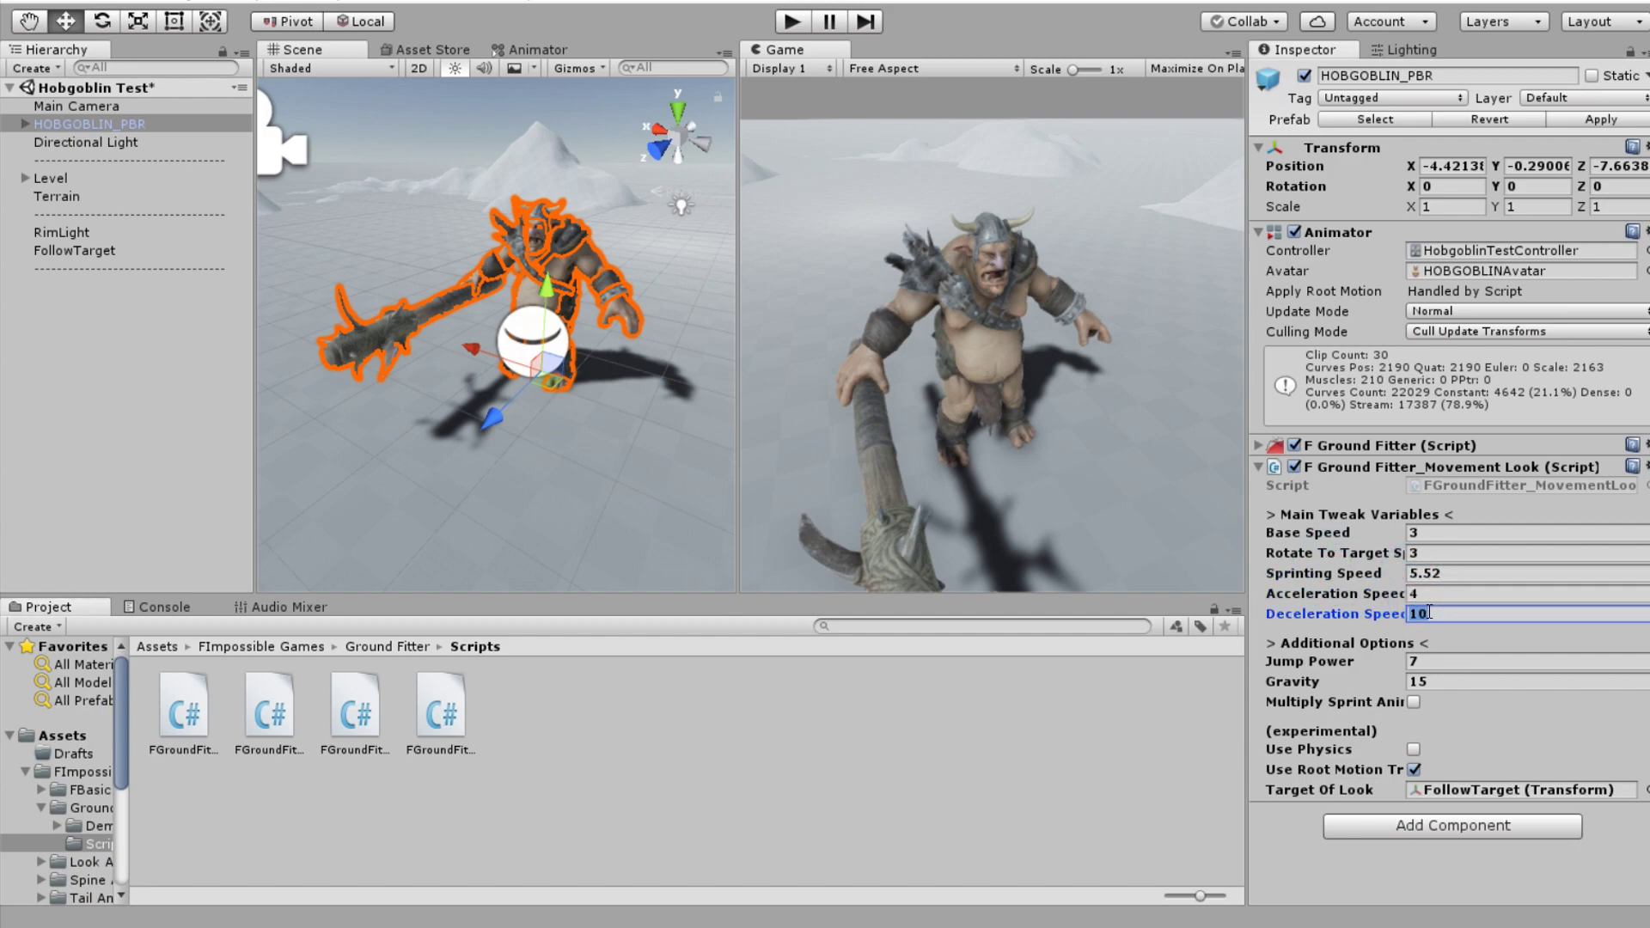
- Collapse the Movement Look component and add the F Ground Fitter_Input component to HOBGOBLIN_PBR
{"action": "left_click", "coordinate": [1374, 468]}
{"action": "left_click", "coordinate": [1378, 500]}
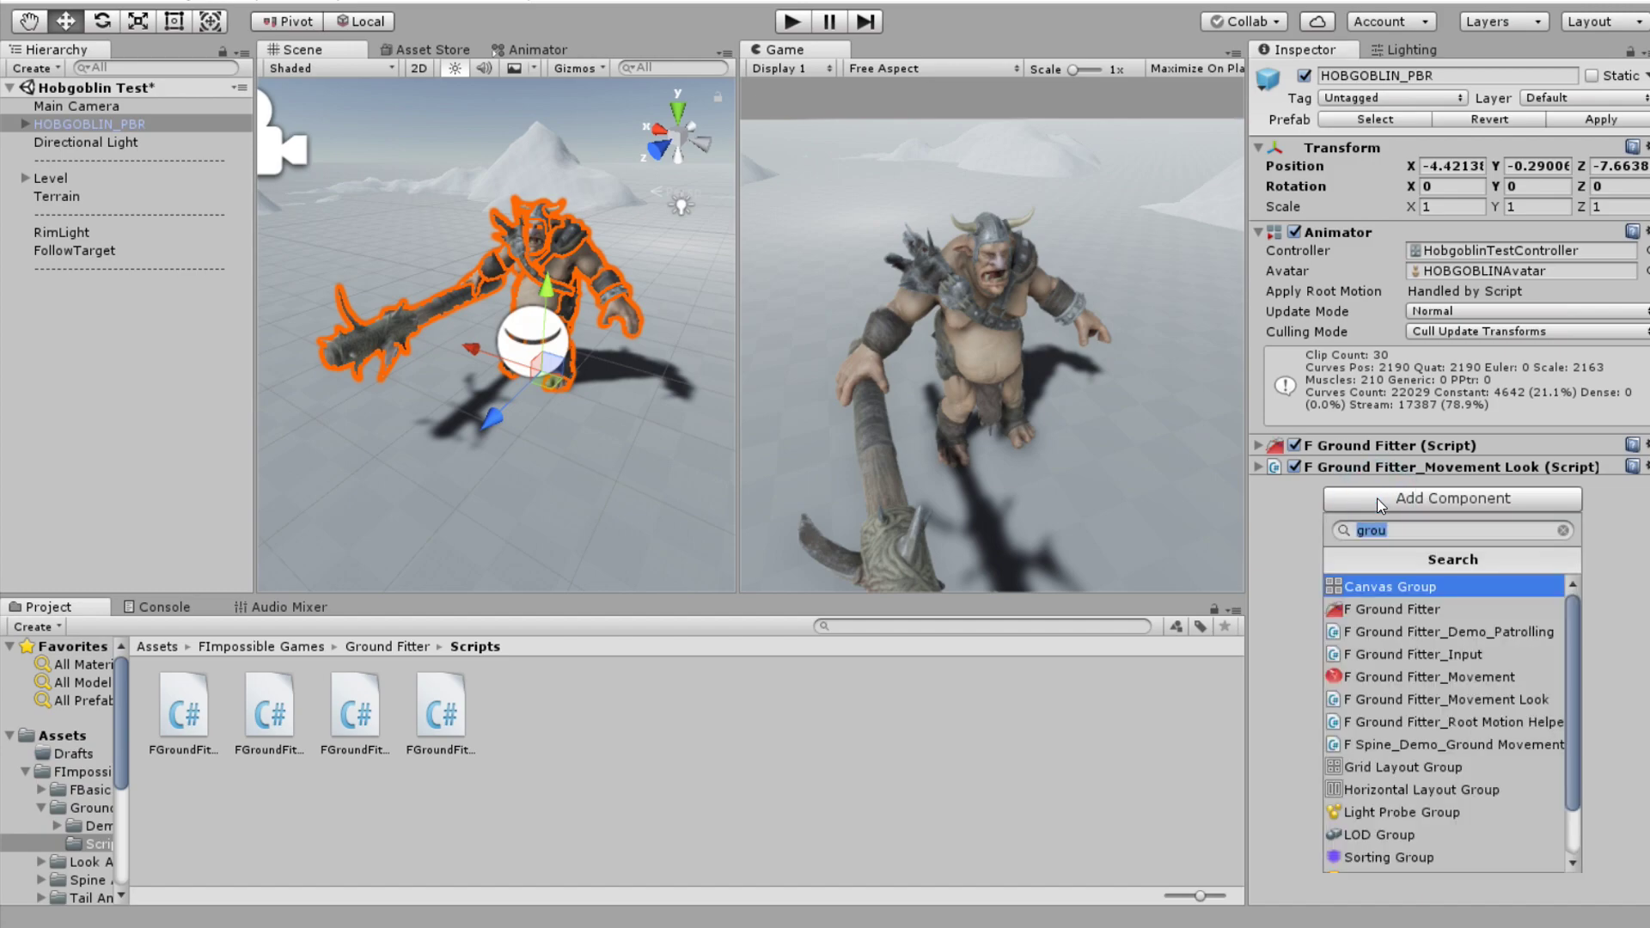
{"action": "type", "text": "inpu"}
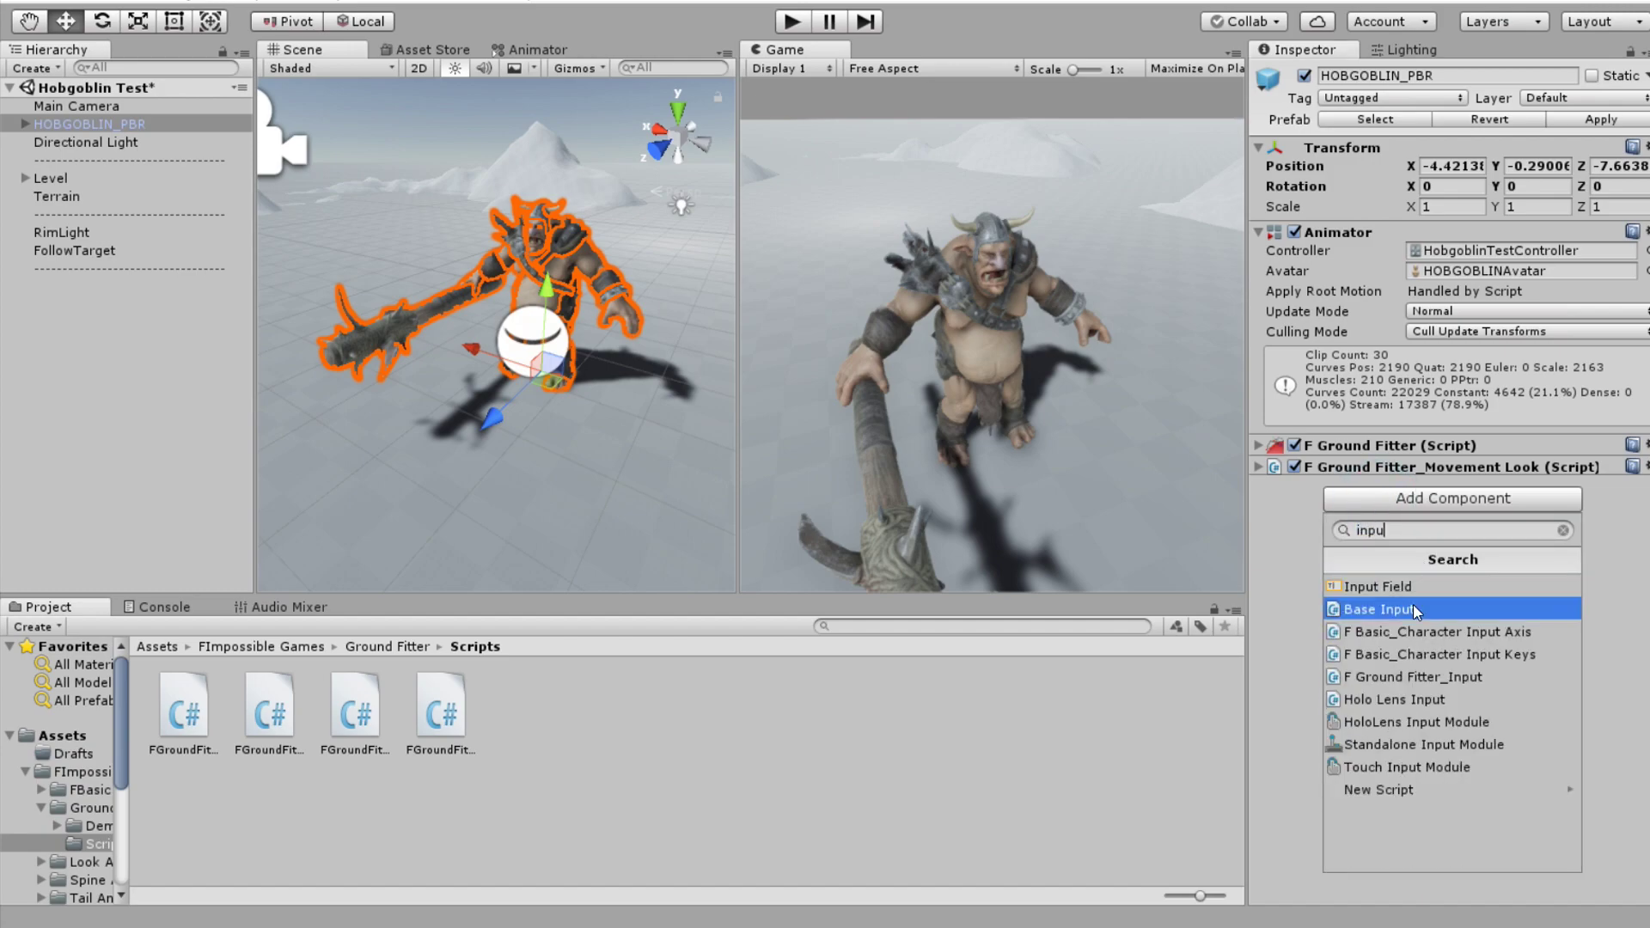
{"action": "left_click", "coordinate": [1407, 675]}
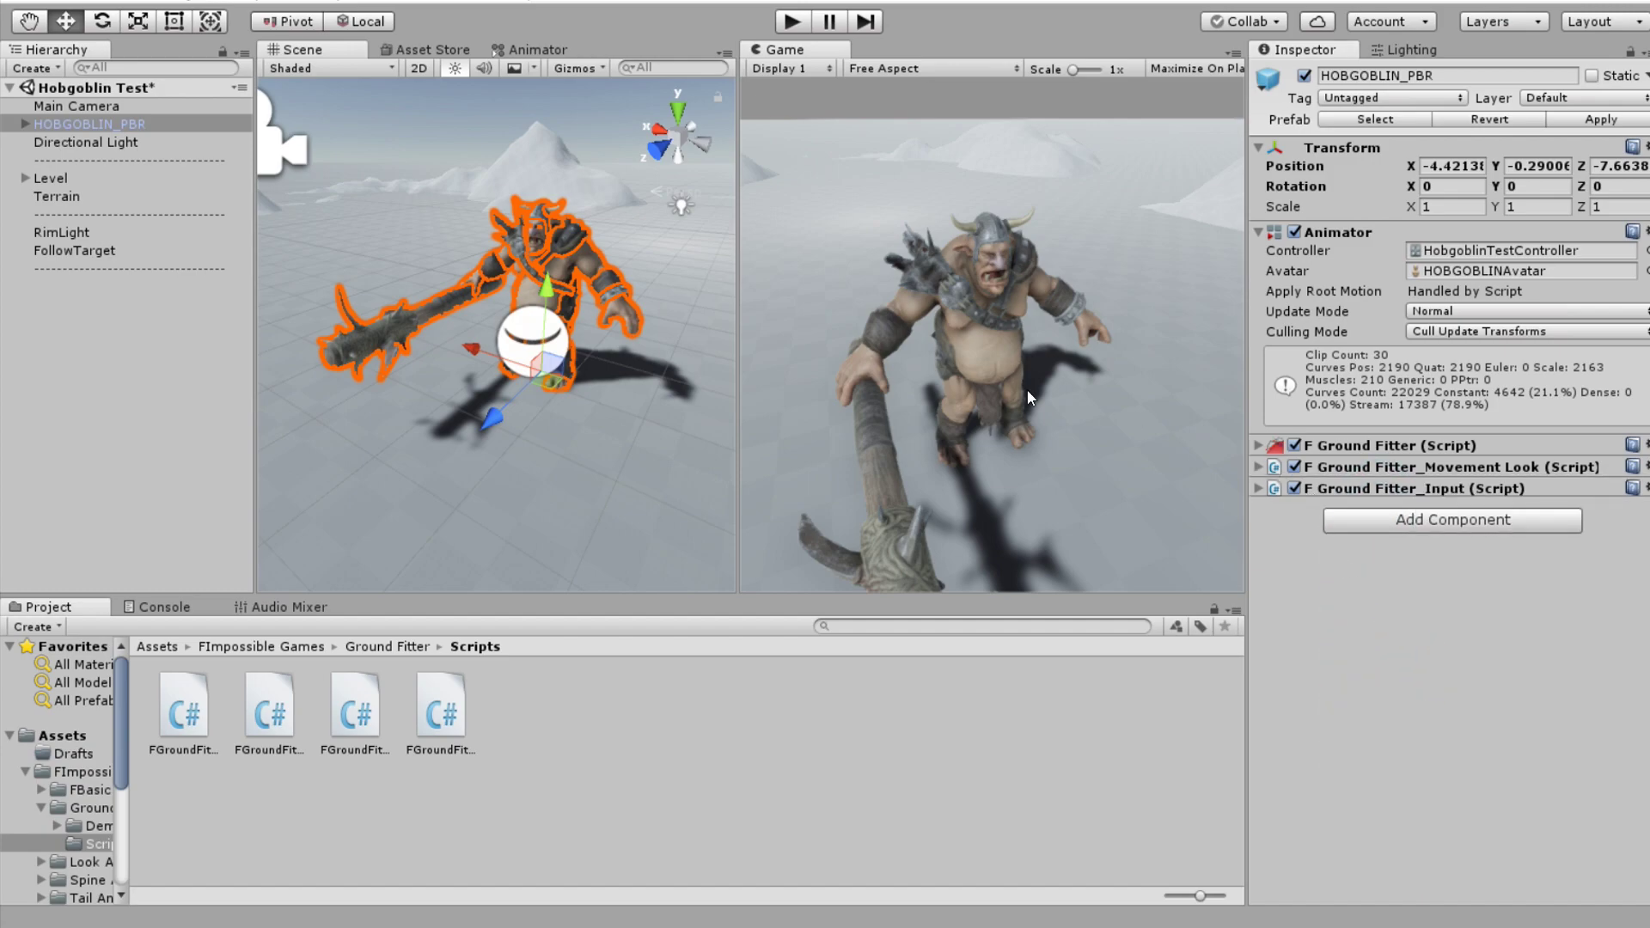
- Open HobgoblinTestController in the Animator and make idle the layer's default state
{"action": "double_click", "coordinate": [1414, 258]}
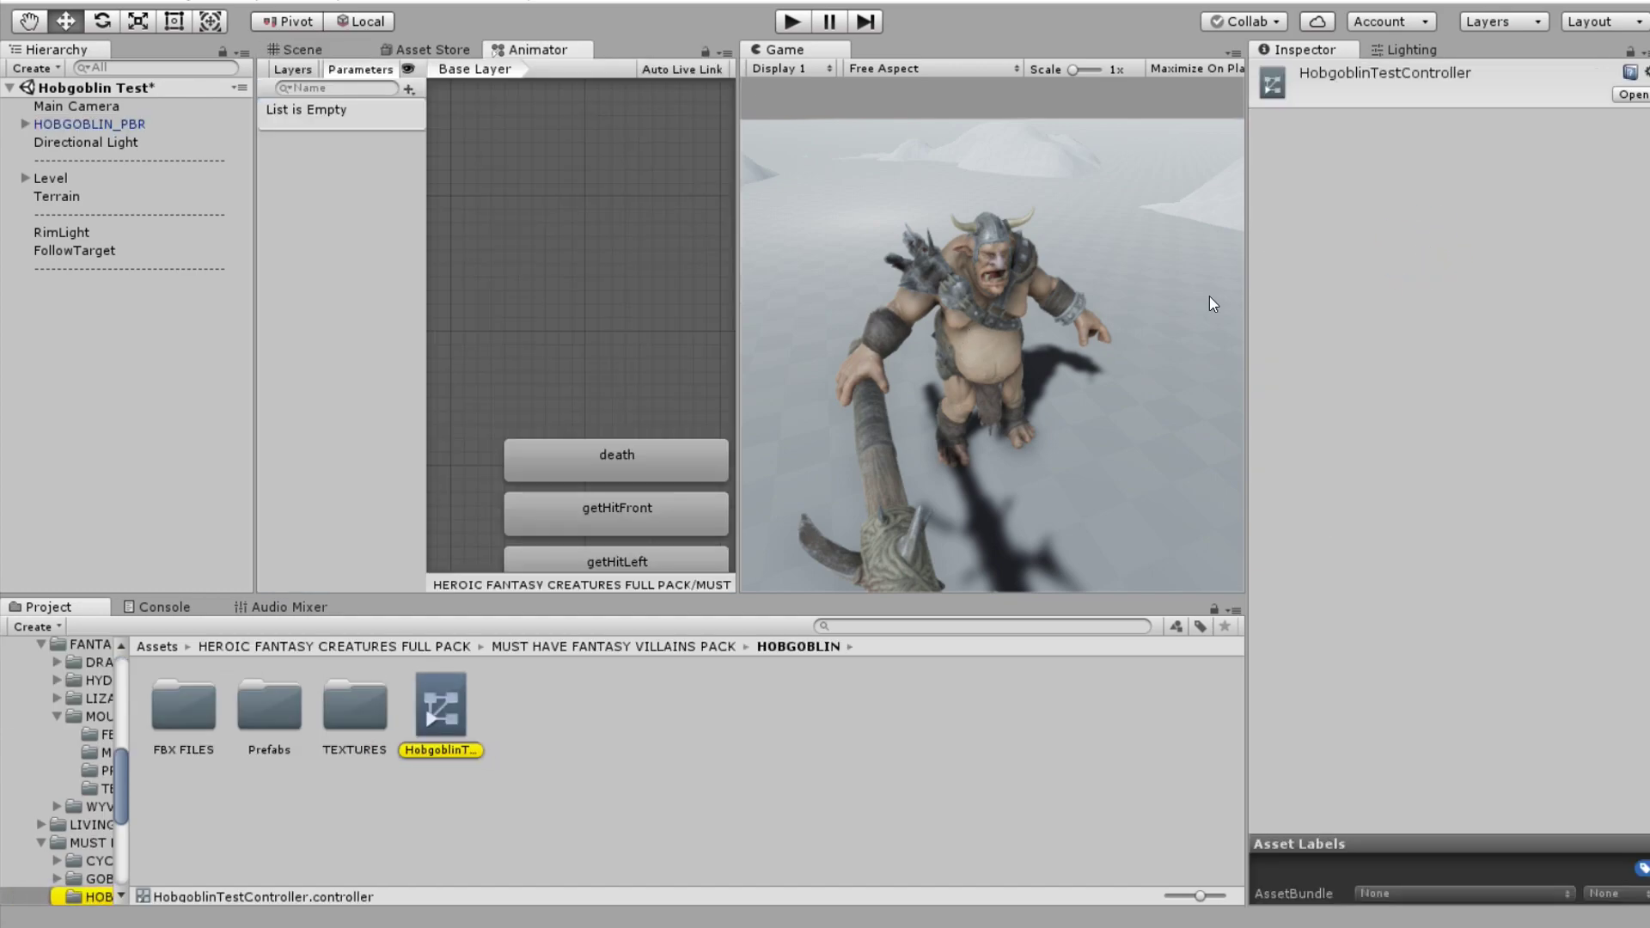
{"action": "middle_click_drag", "start_coordinate": [615, 314], "coordinate": [620, 271]}
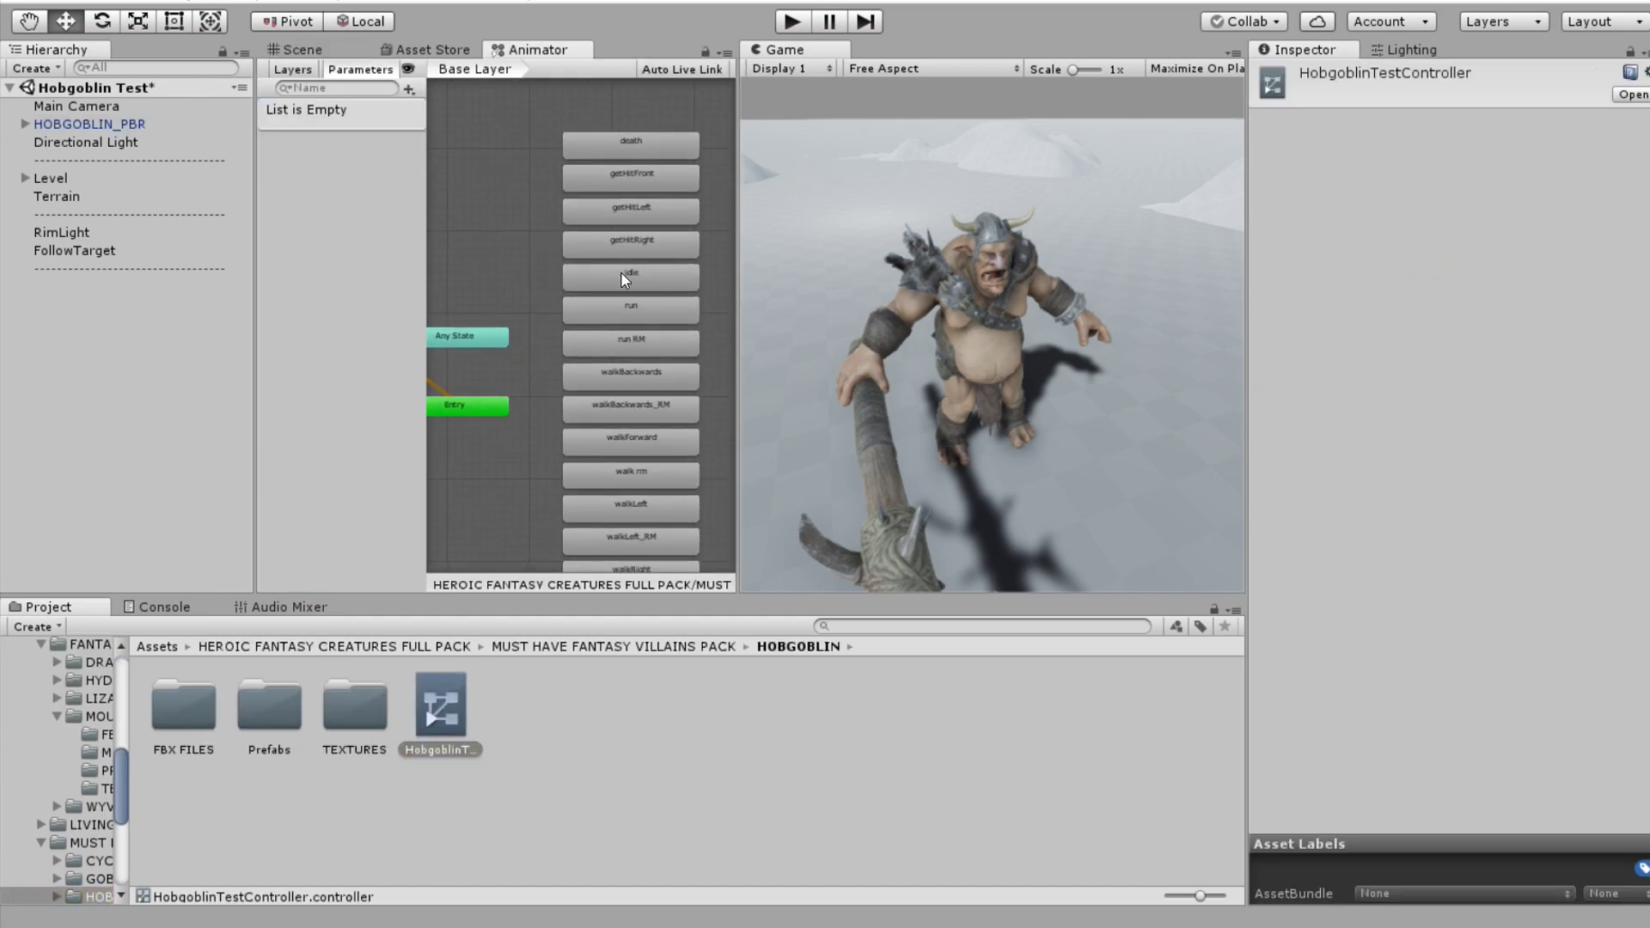
{"action": "right_click", "coordinate": [622, 274]}
{"action": "left_click", "coordinate": [728, 314]}
{"action": "left_click", "coordinate": [660, 314]}
- Rename the run state of the hobgoblin's Animator controller to run2
{"action": "scroll", "coordinate": [621, 251], "scroll_direction": "up", "scroll_amount": 3}
{"action": "middle_click_drag", "start_coordinate": [636, 341], "coordinate": [605, 326]}
{"action": "scroll", "coordinate": [621, 253], "scroll_direction": "up", "scroll_amount": 1}
{"action": "left_click", "coordinate": [614, 258]}
{"action": "left_click", "coordinate": [668, 278]}
{"action": "left_click", "coordinate": [1354, 74]}
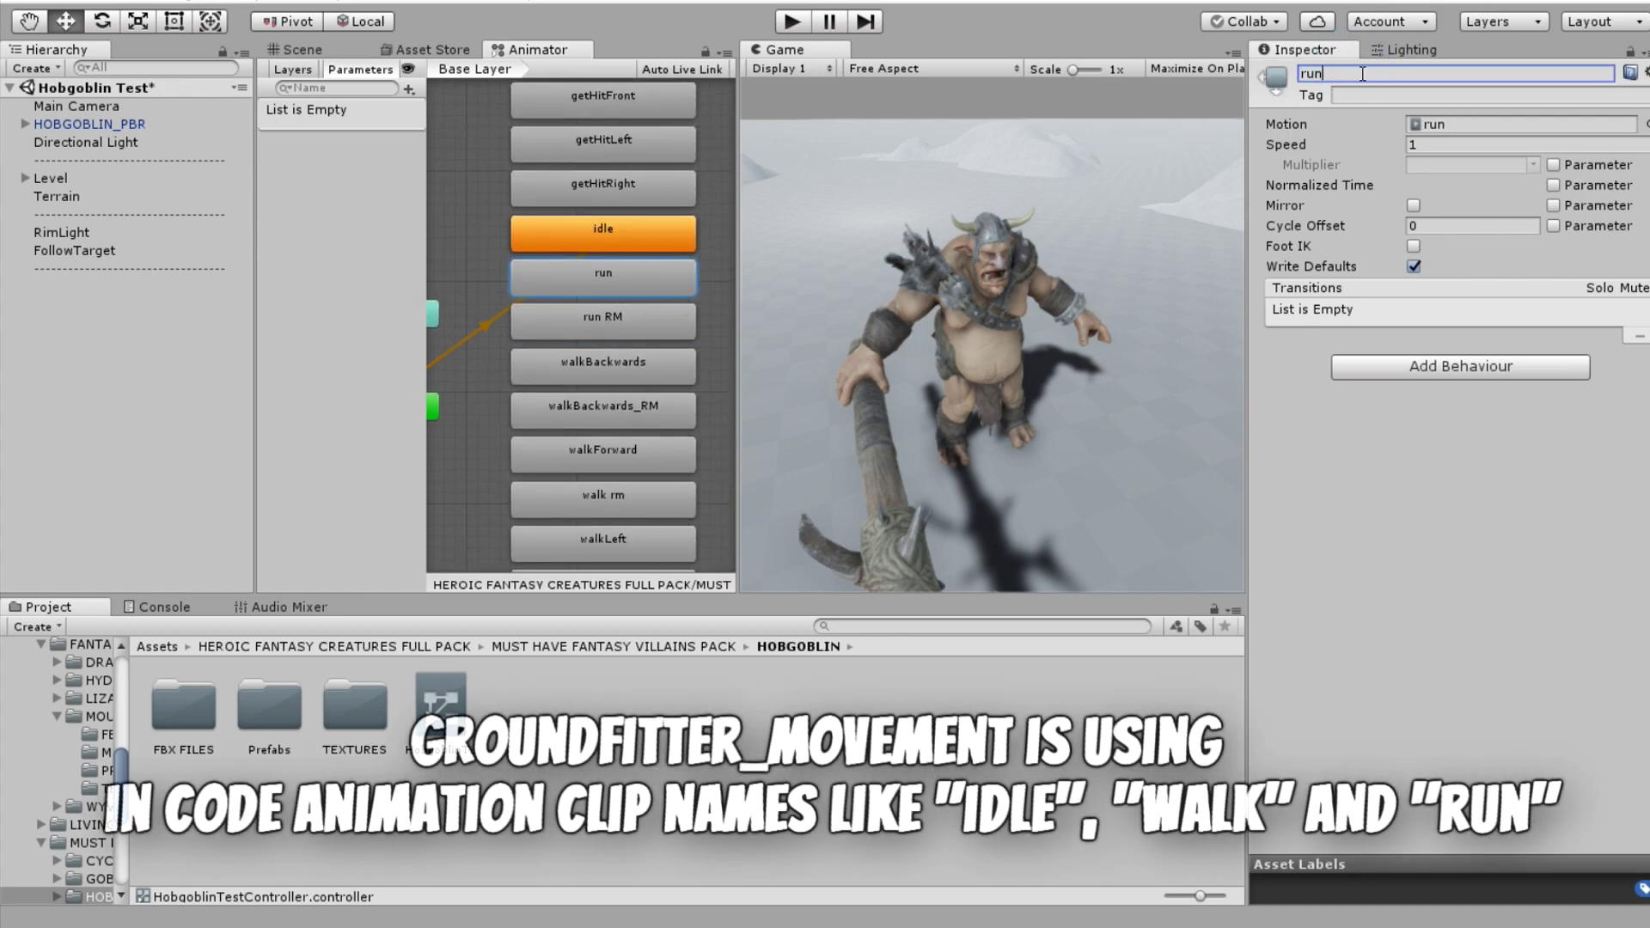
- Rename the run RM state to run and the walk rm state to walk
{"action": "left_click", "coordinate": [615, 316]}
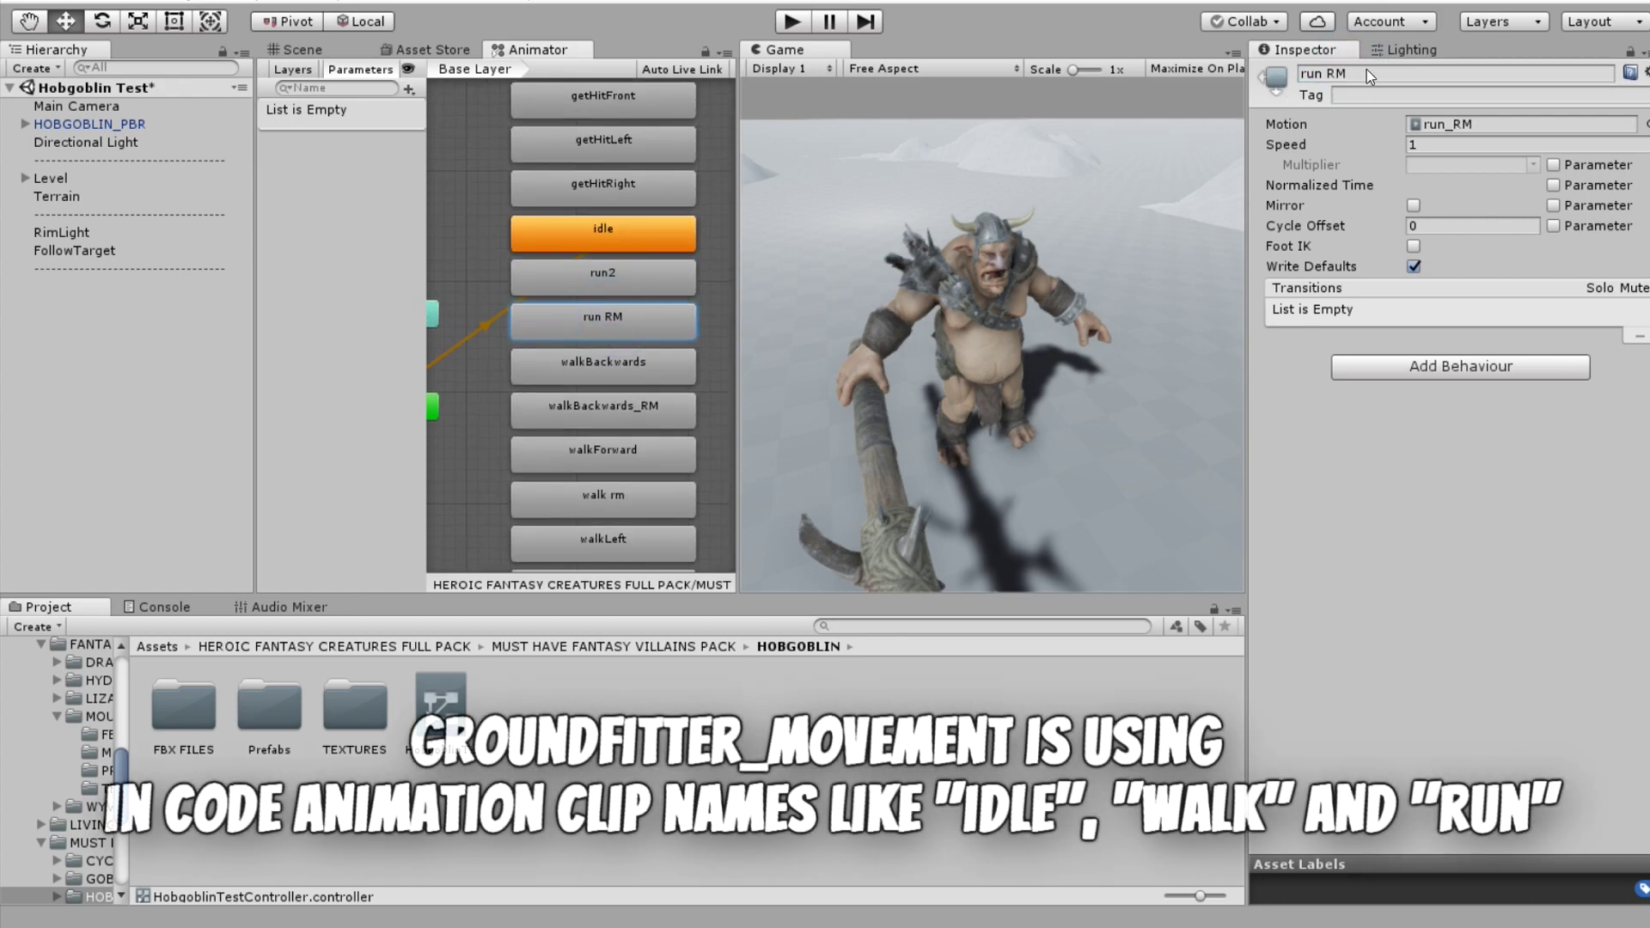
{"action": "type", "text": "run"}
{"action": "left_click", "coordinate": [632, 344]}
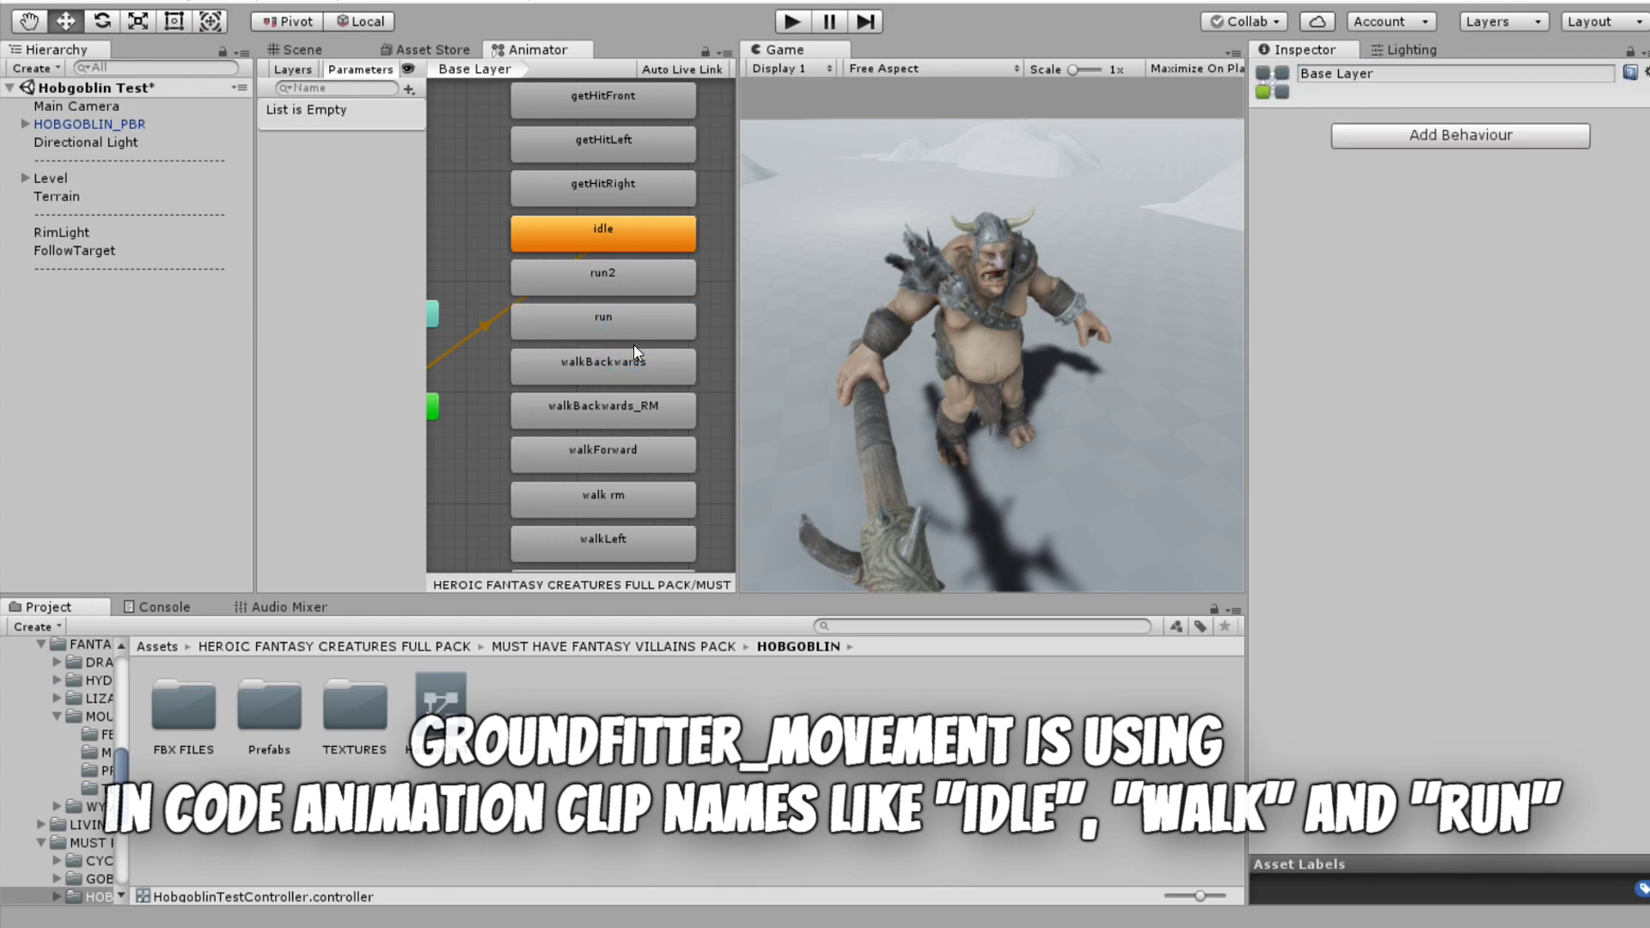
{"action": "left_click", "coordinate": [612, 494]}
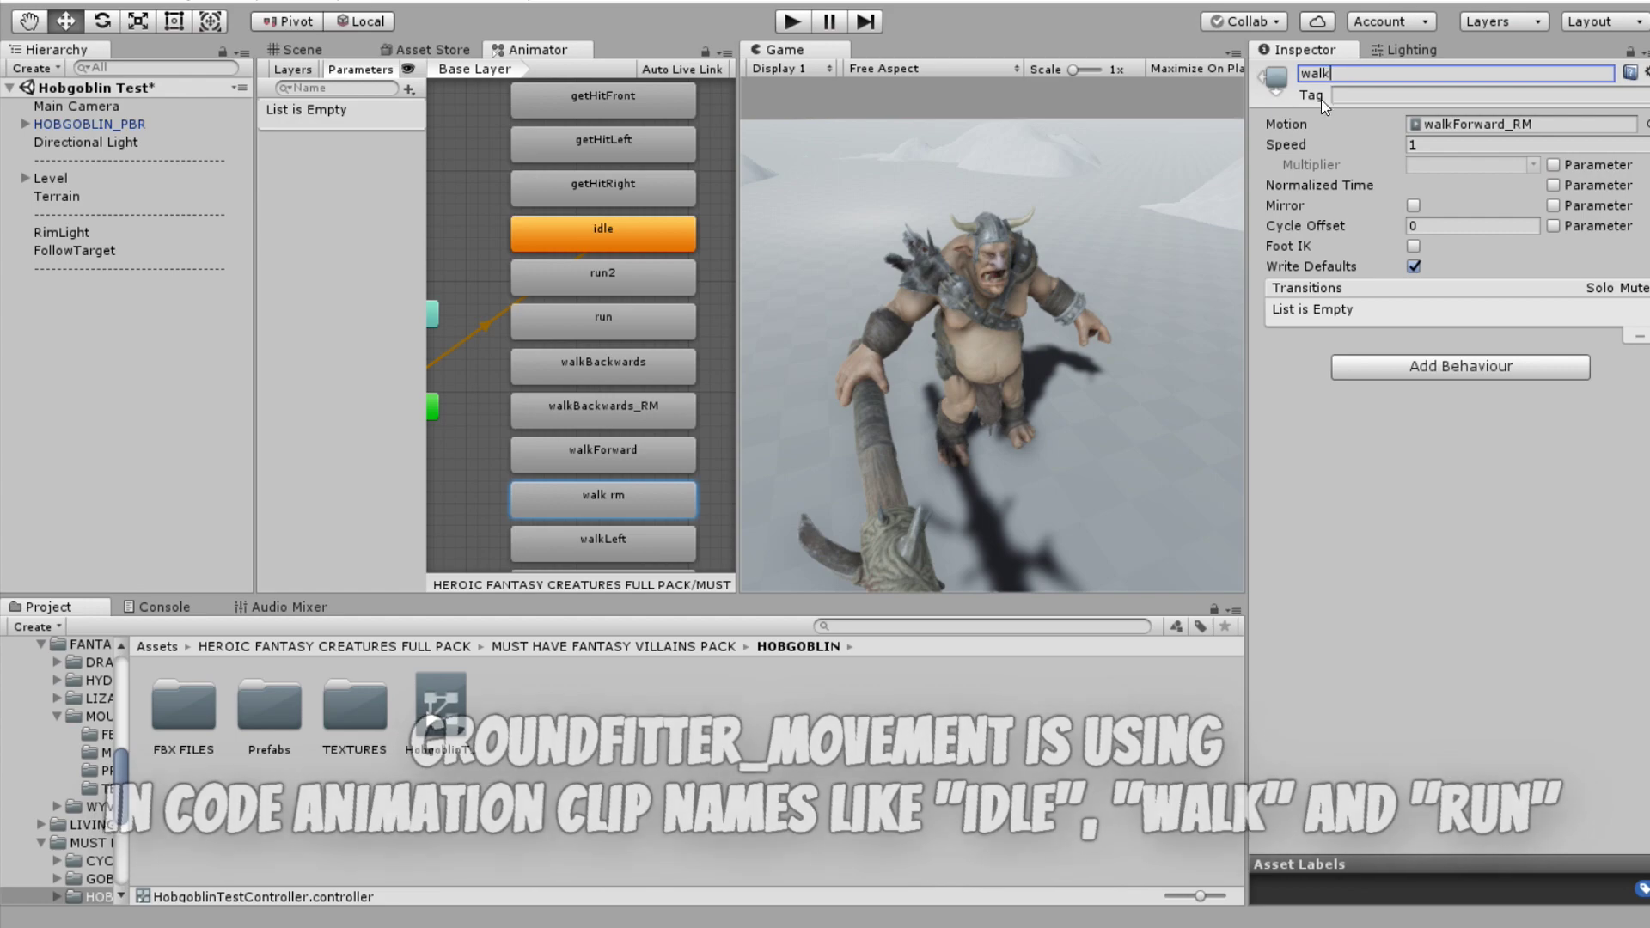
{"action": "left_click", "coordinate": [717, 321]}
- Assign HOBGOBLIN_PBR as the To Follow target of the Main Camera's F Basic_TPP Camera Behaviour
{"action": "left_click", "coordinate": [198, 370]}
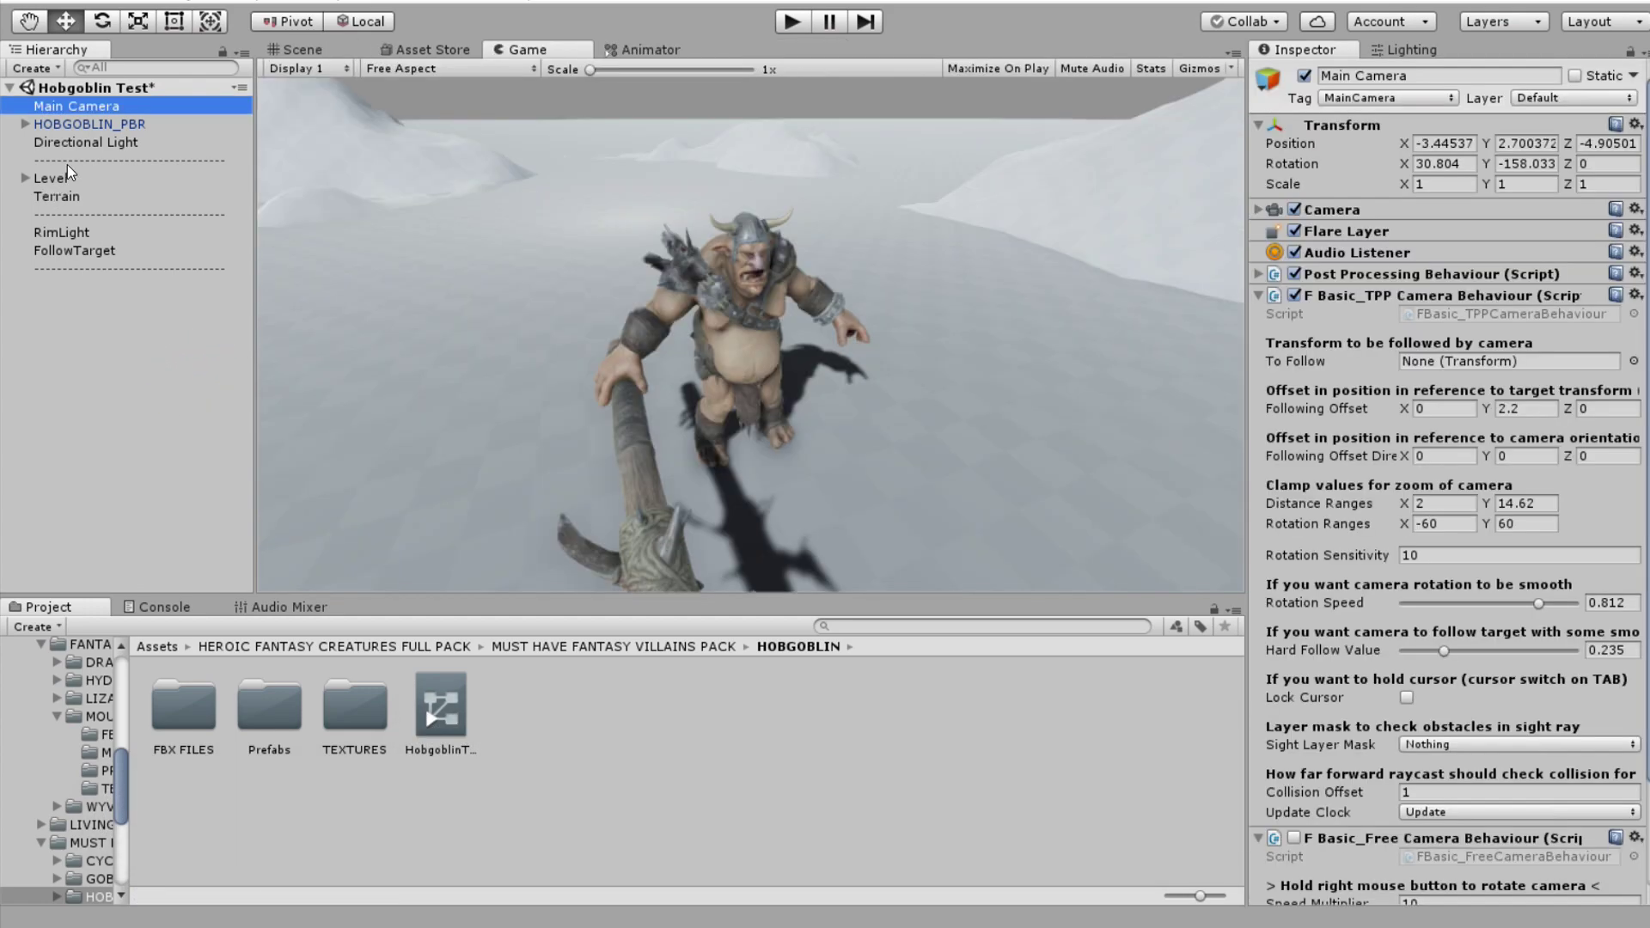
{"action": "left_click_drag", "start_coordinate": [77, 105], "coordinate": [1463, 361]}
- Run the game and test the hobgoblin's walking, turning and running with the follow camera
{"action": "left_click", "coordinate": [792, 20]}
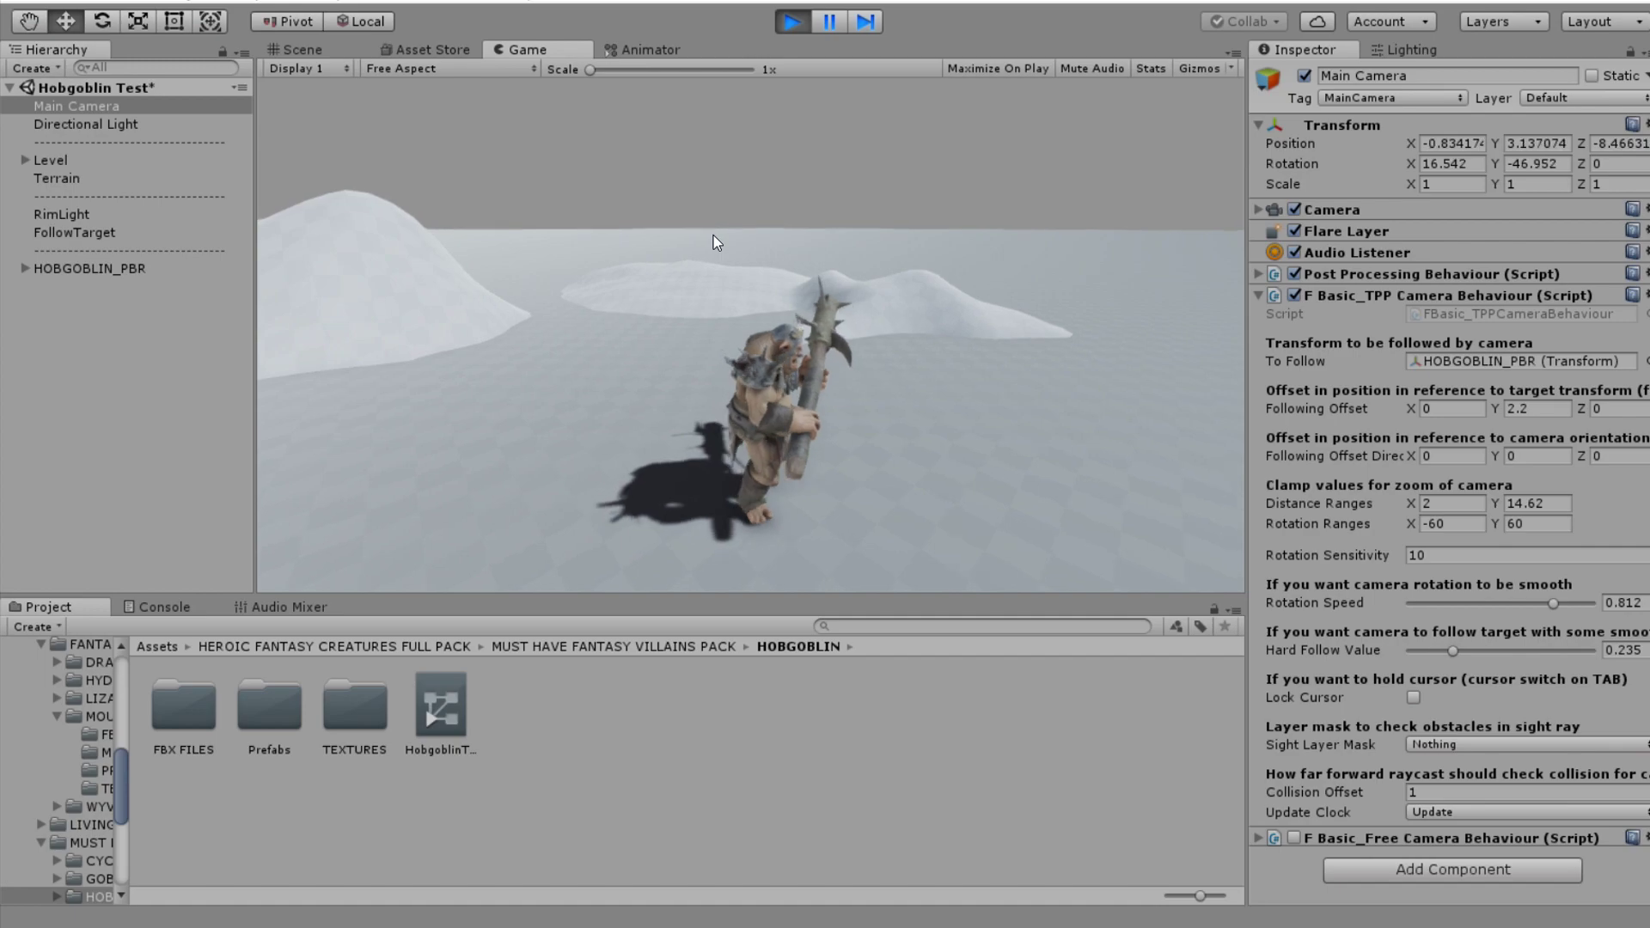
{"action": "key", "text": "w"}
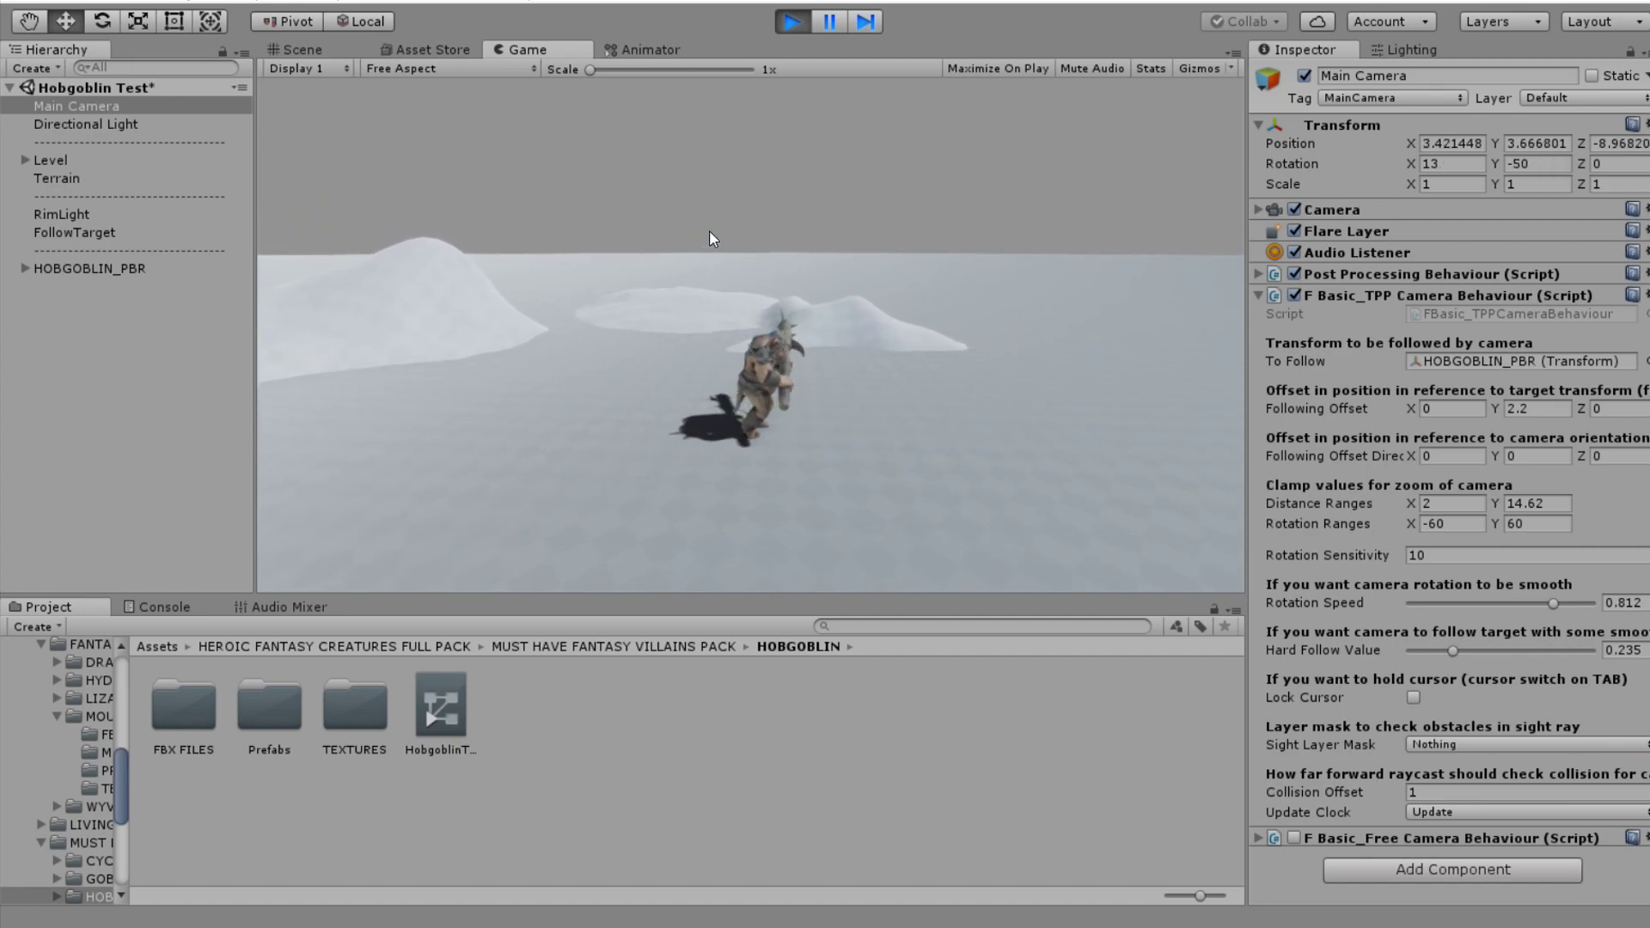
{"action": "key", "text": "d"}
{"action": "key", "text": "w"}
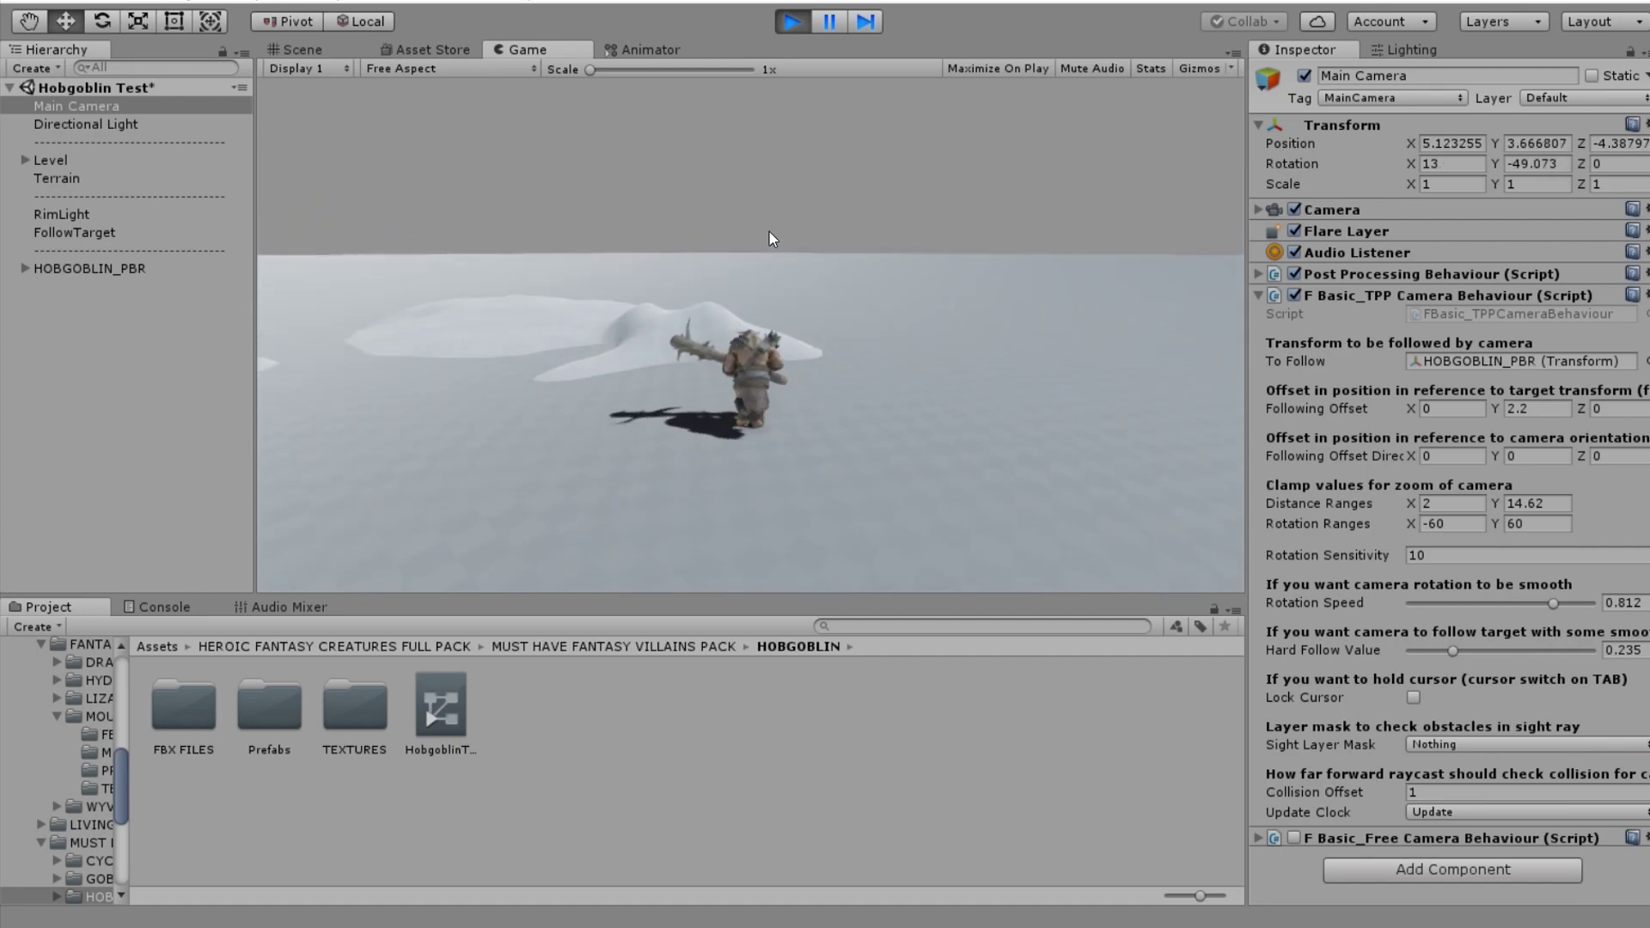
{"action": "key", "text": "w"}
{"action": "scroll", "coordinate": [994, 256], "scroll_direction": "up", "scroll_amount": 5}
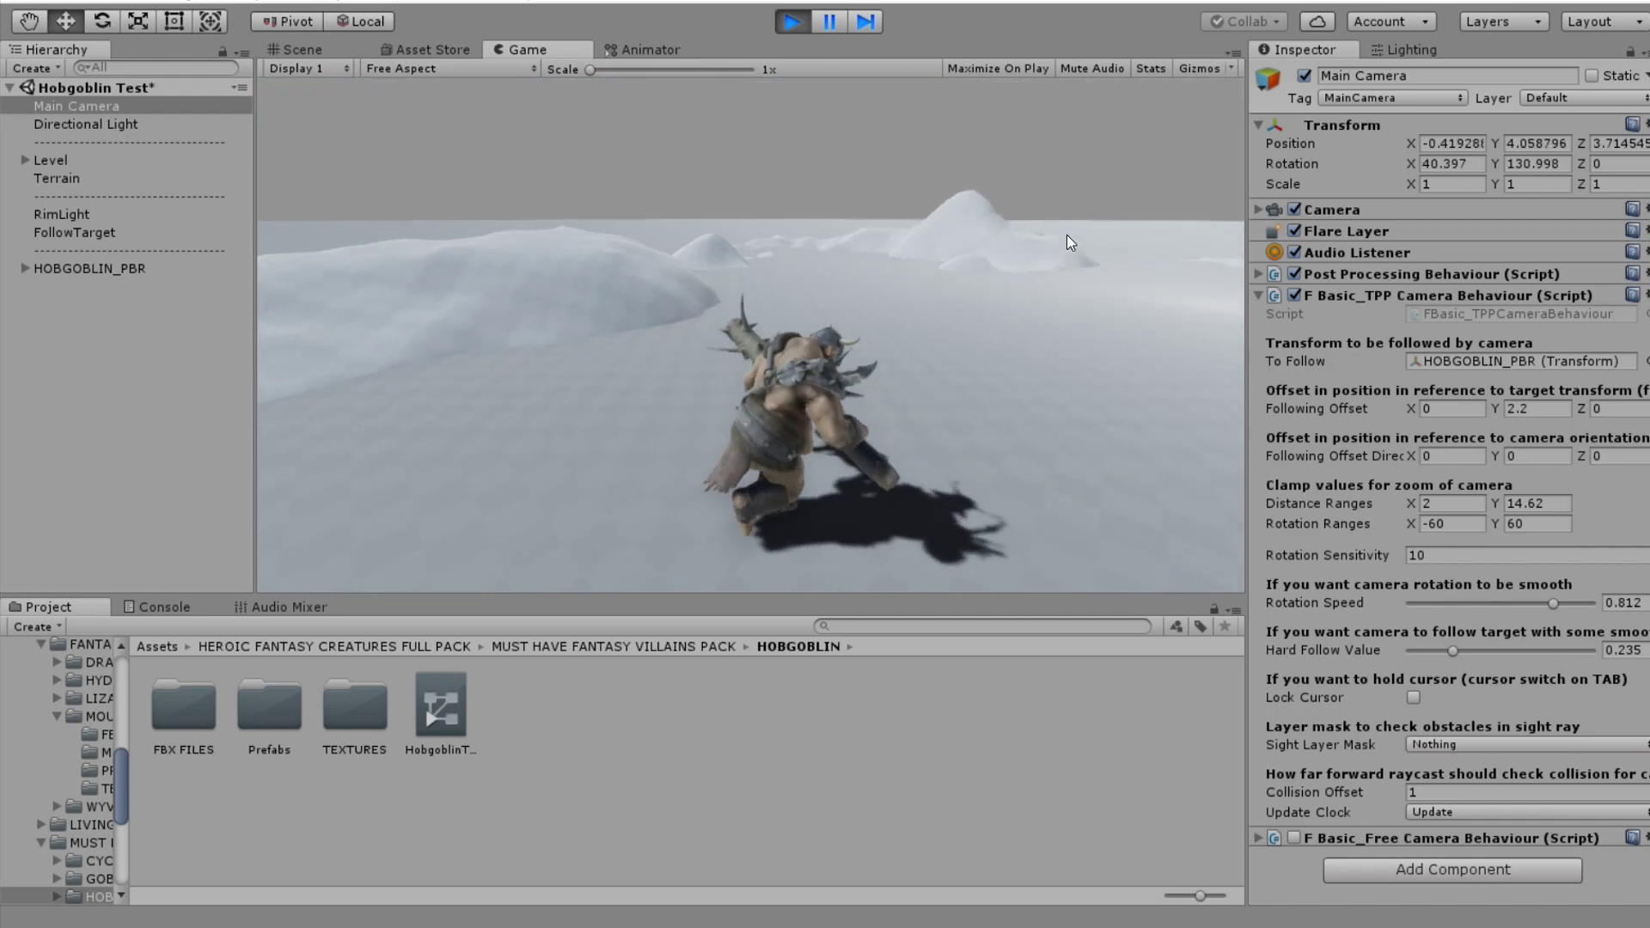
- Stop the game and paste the TPP Camera Behaviour values: Following Offset Y 1.77, Distance Ranges X 1.5 and Lock Cursor enabled
{"action": "key", "text": "ctrl+p"}
{"action": "right_click", "coordinate": [1401, 295]}
{"action": "left_click", "coordinate": [1480, 464]}
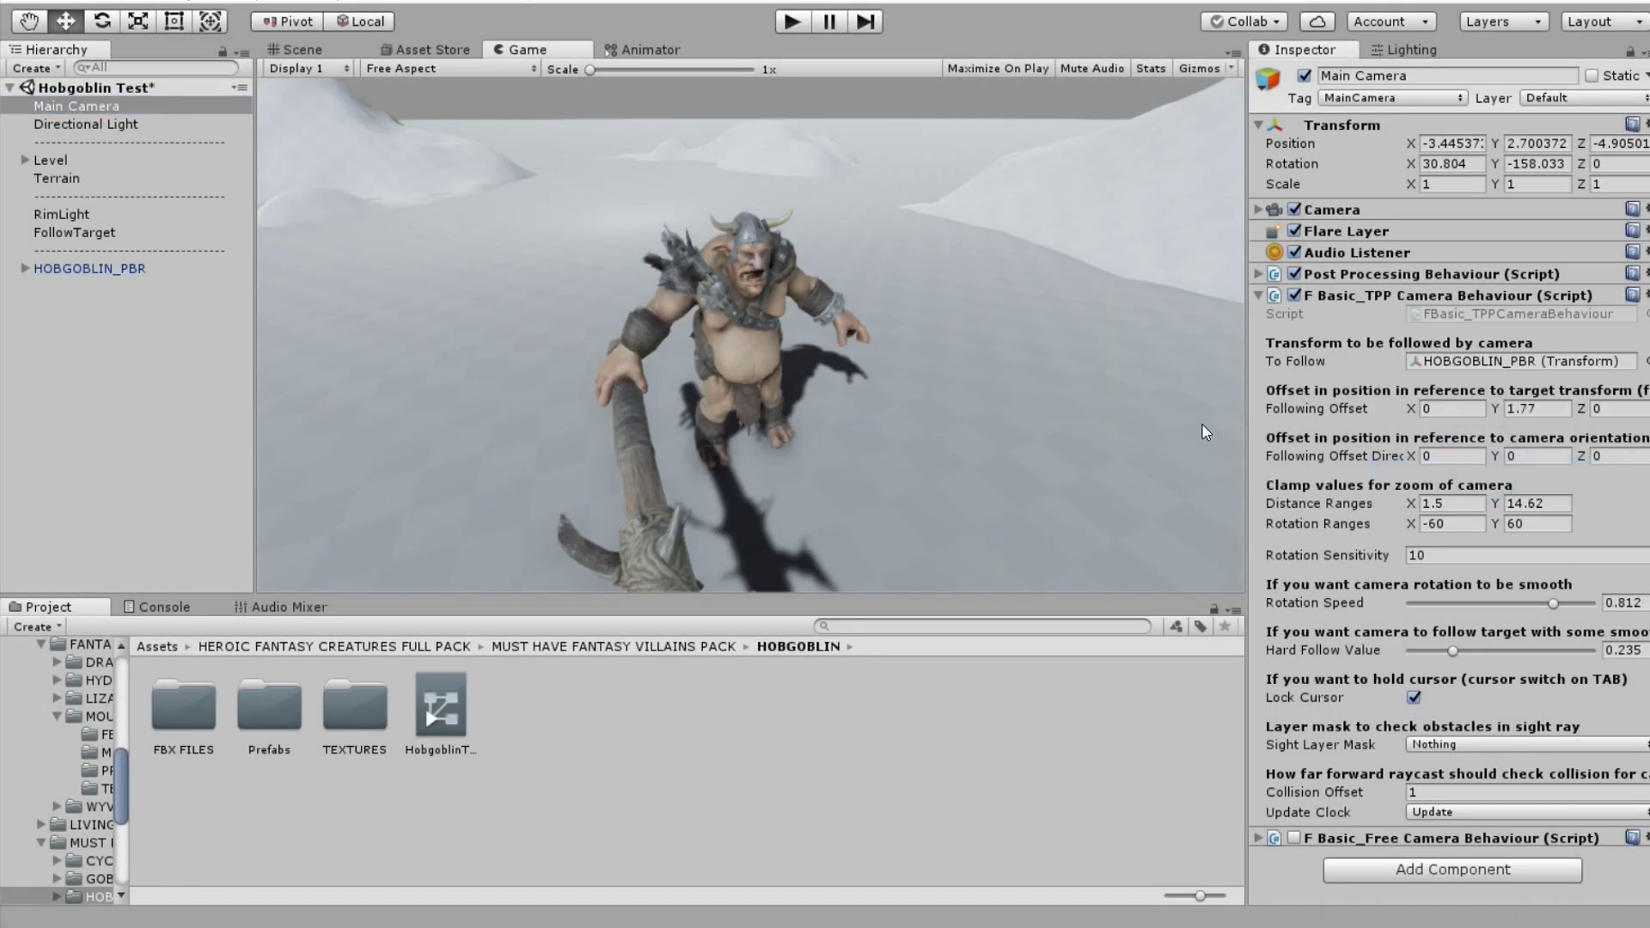
- Add a float parameter named AnimationSpeed to the hobgoblin's Animator controller
{"action": "left_click", "coordinate": [95, 269]}
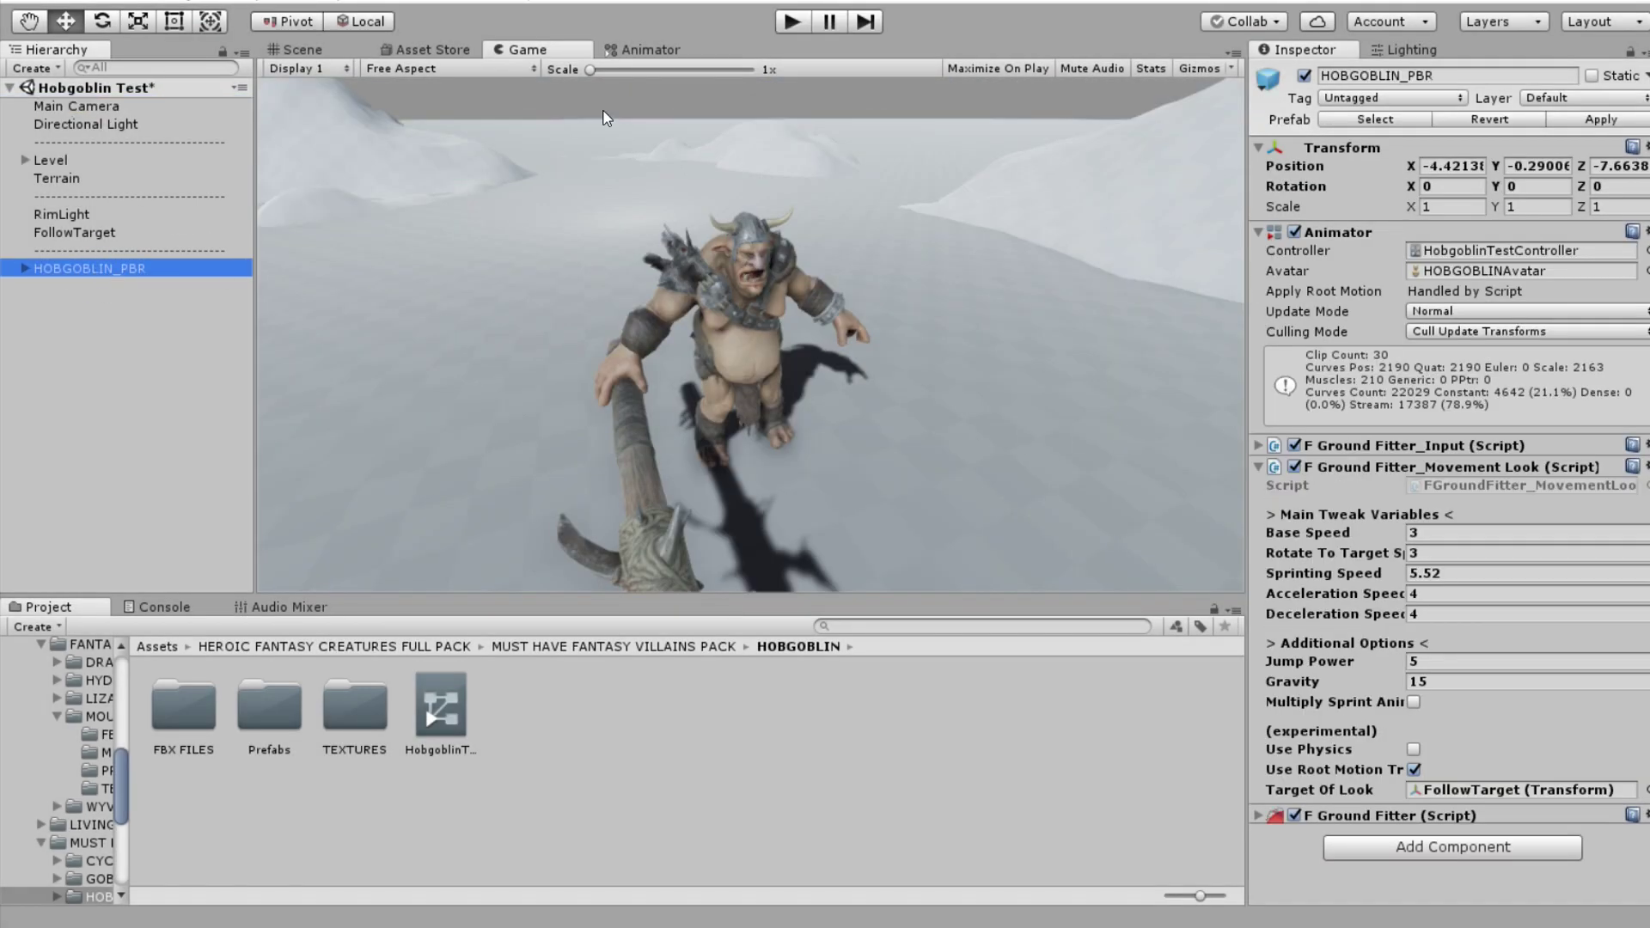
{"action": "left_click", "coordinate": [612, 47]}
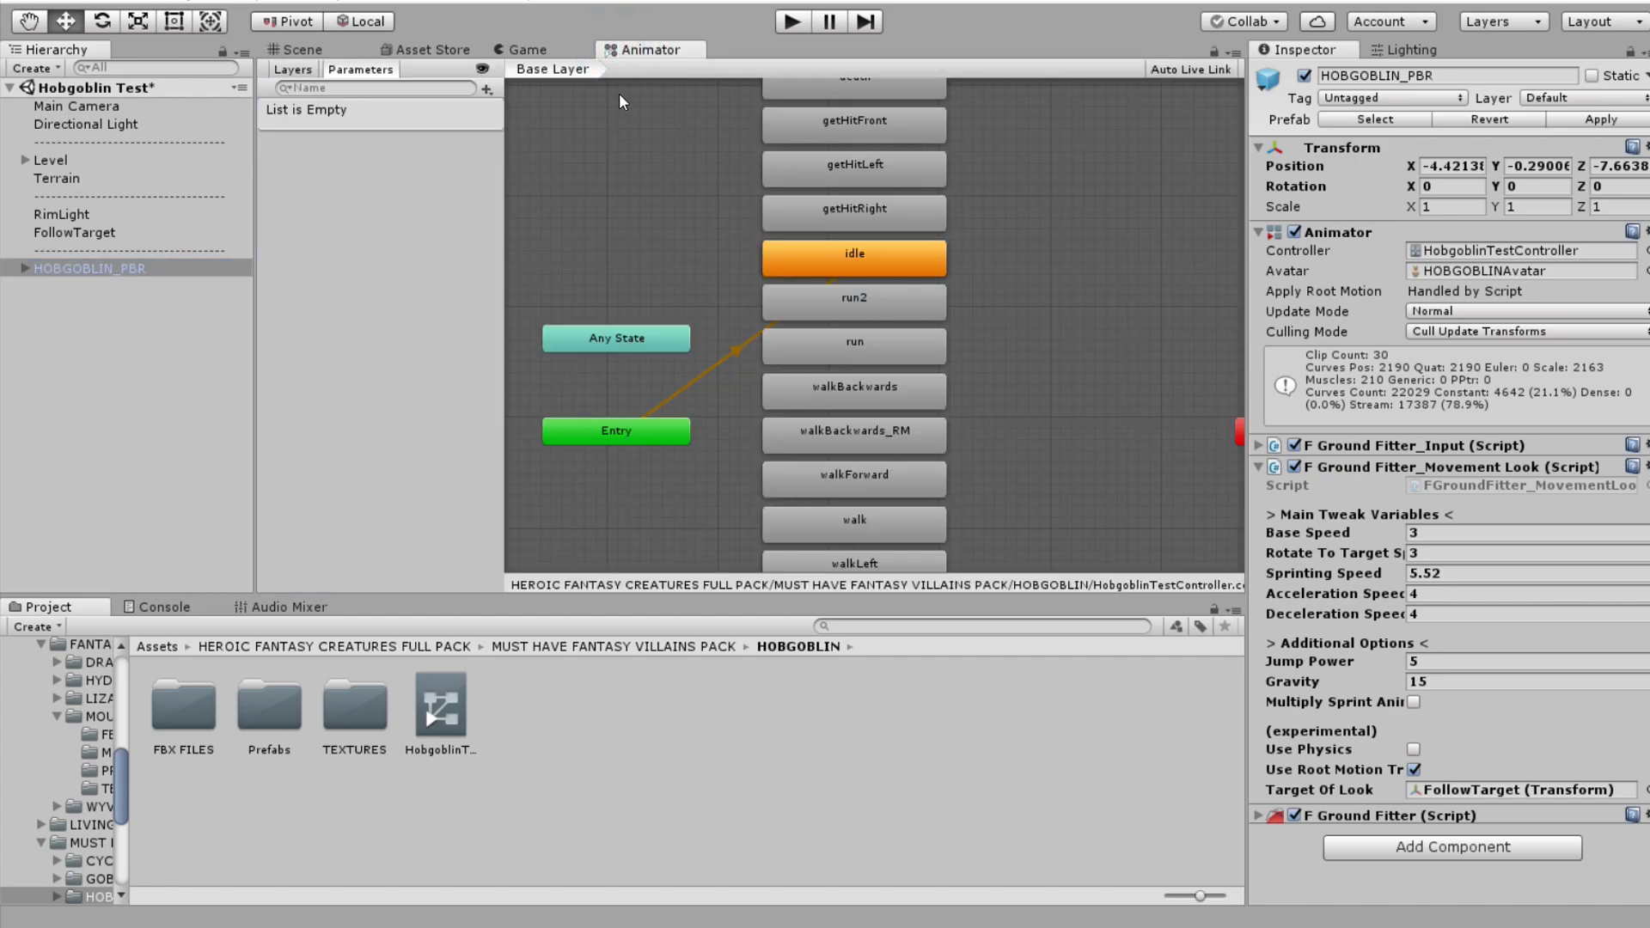
{"action": "left_click", "coordinate": [487, 90]}
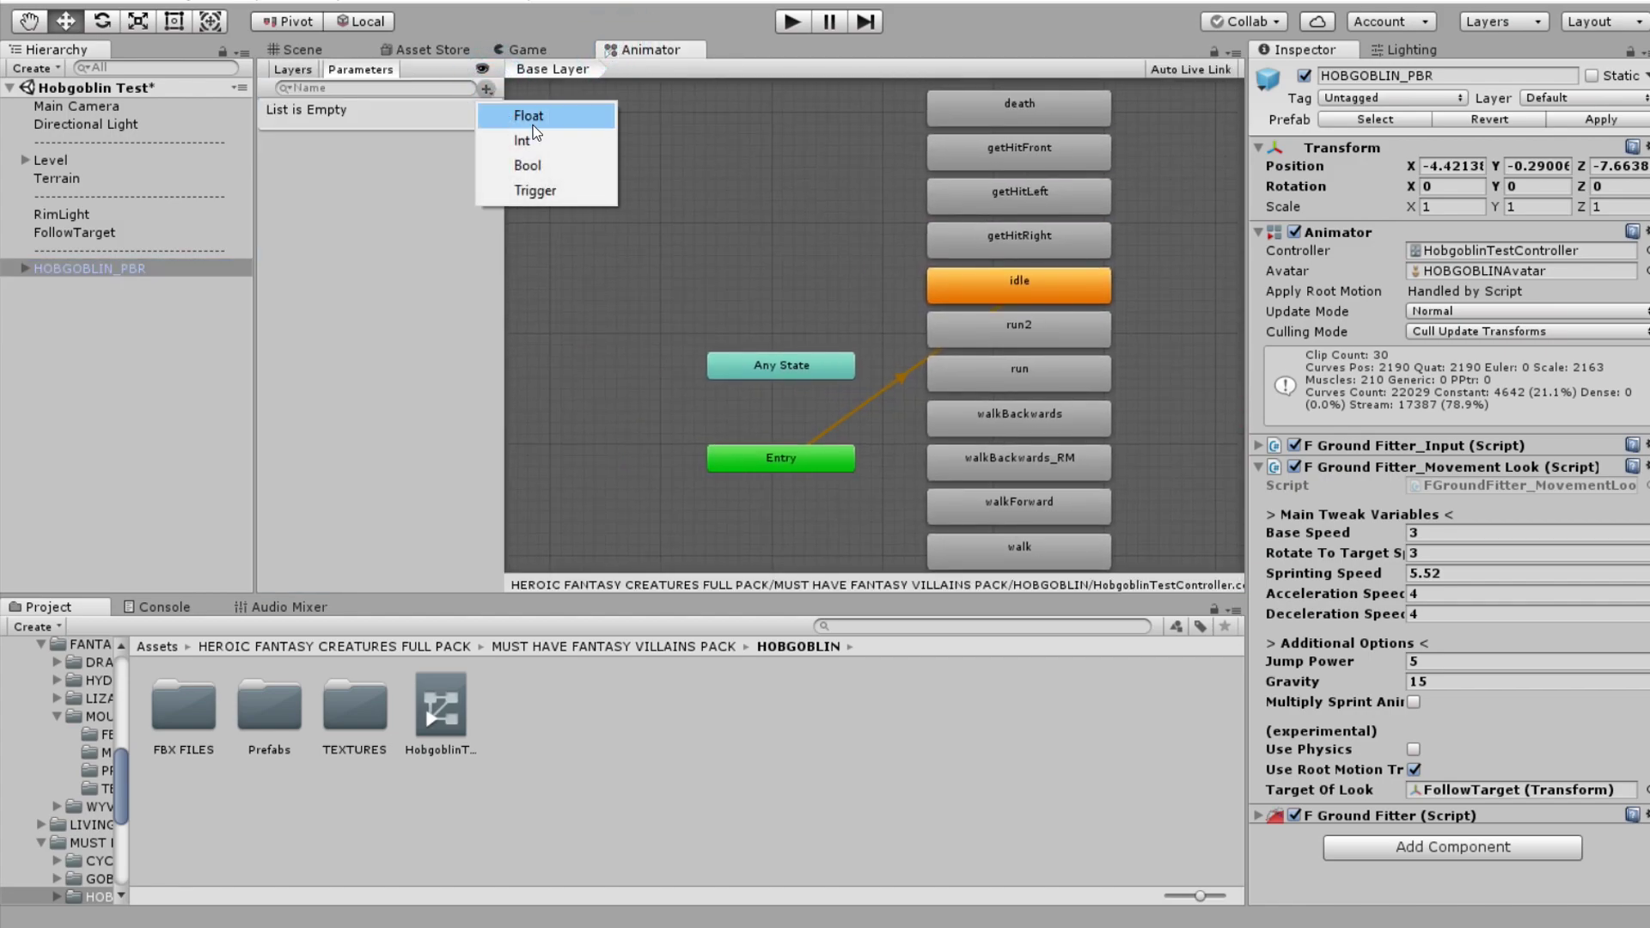
{"action": "left_click", "coordinate": [543, 117]}
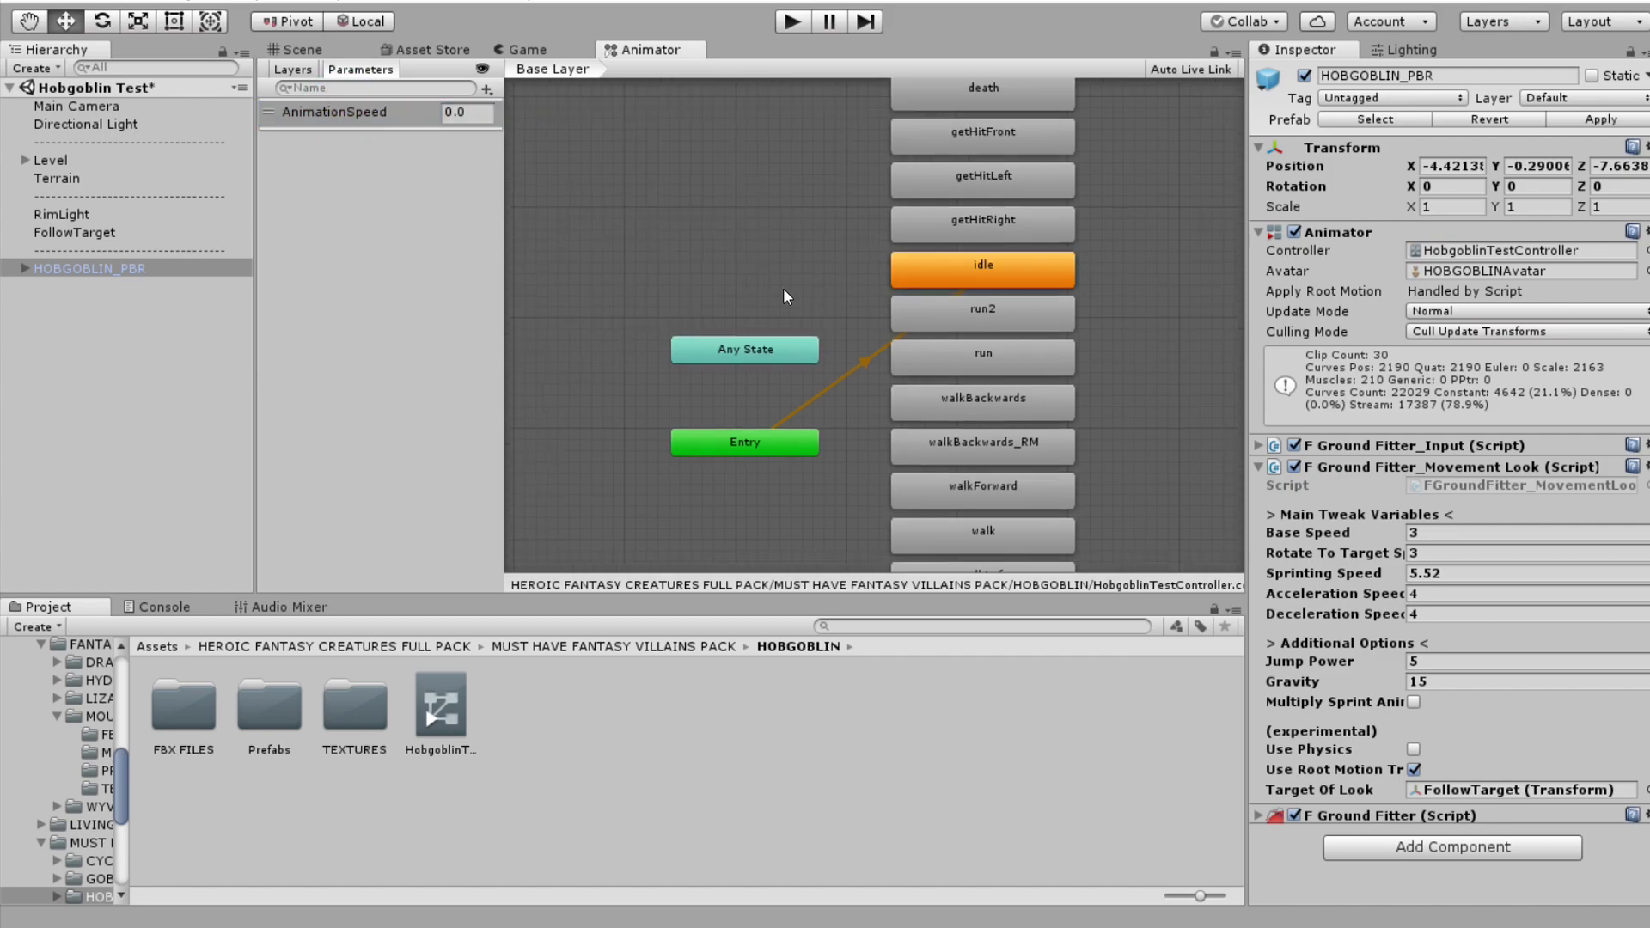
- Enable AnimationSpeed as the speed multiplier parameter of the run and walk states in the hobgoblin's Animator controller
{"action": "left_click", "coordinate": [947, 297]}
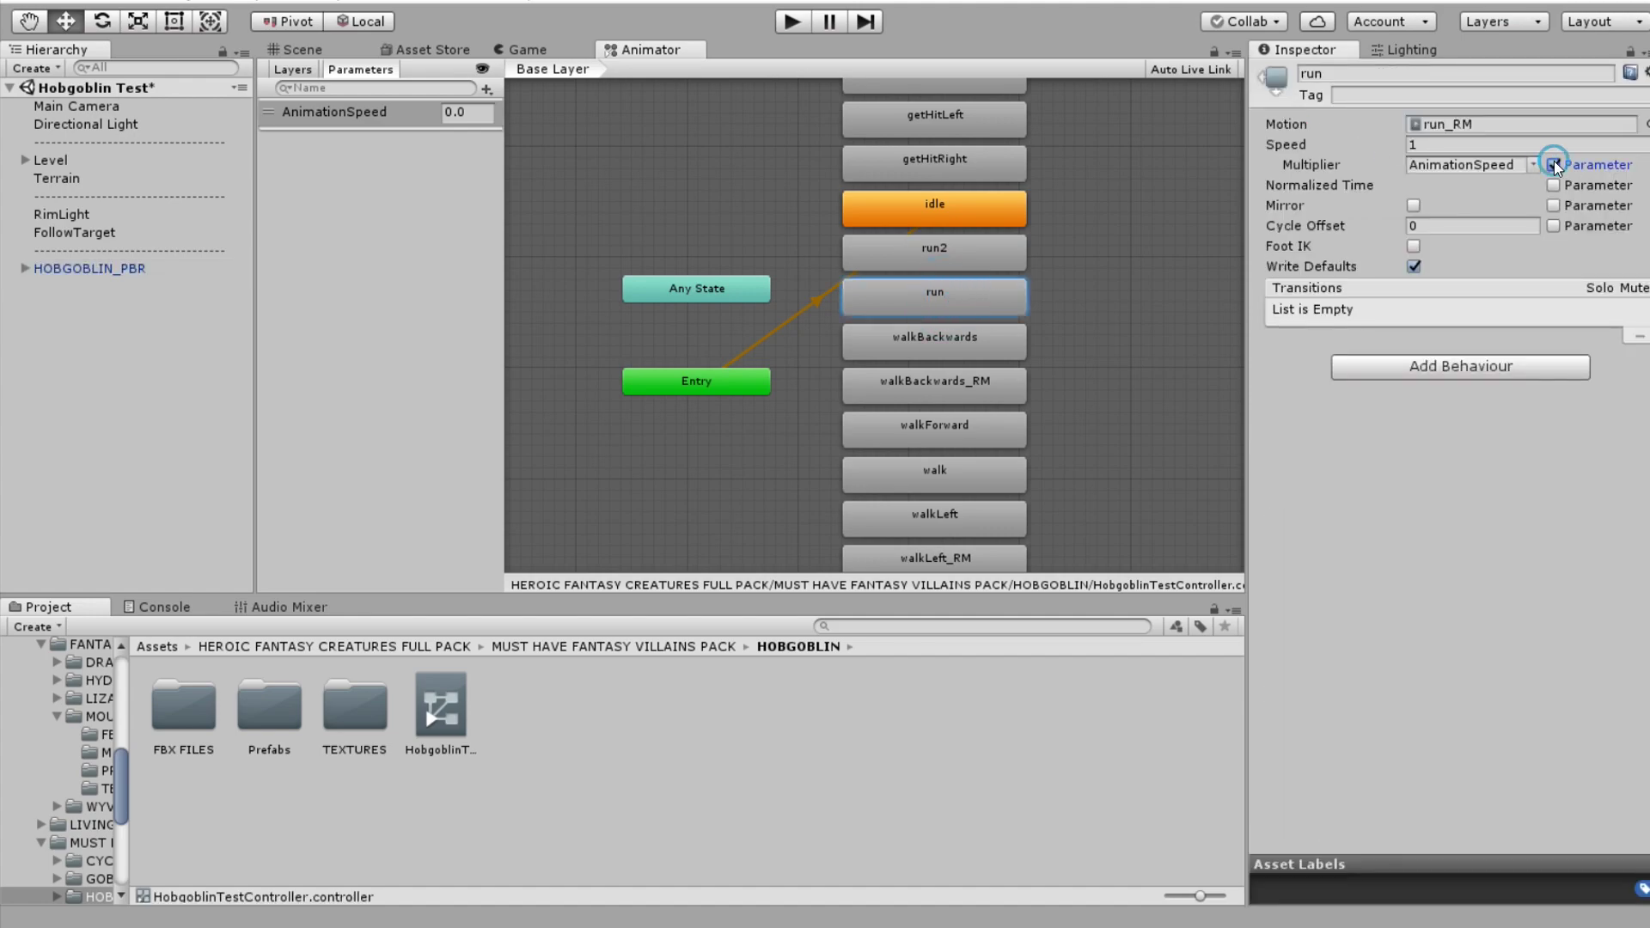
{"action": "left_click", "coordinate": [956, 395]}
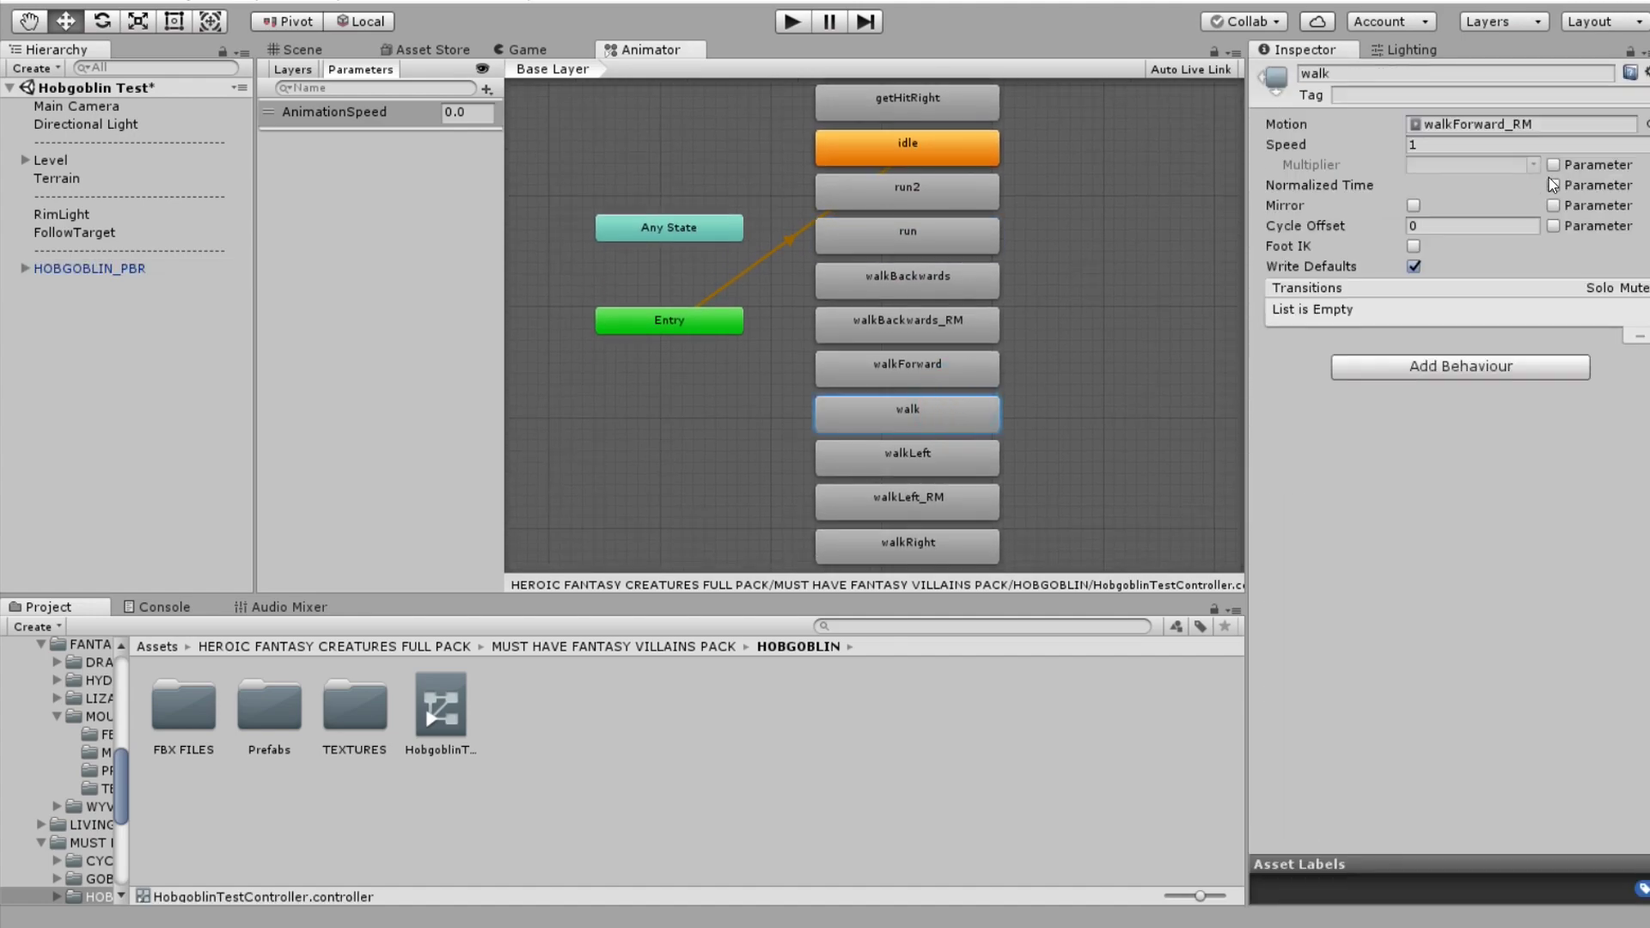
- Tune F Ground Fitter_Movement Look while the game runs to Acceleration Speed 6 and Deceleration Speed 5, and paste its values back after stopping
{"action": "left_click", "coordinate": [791, 24]}
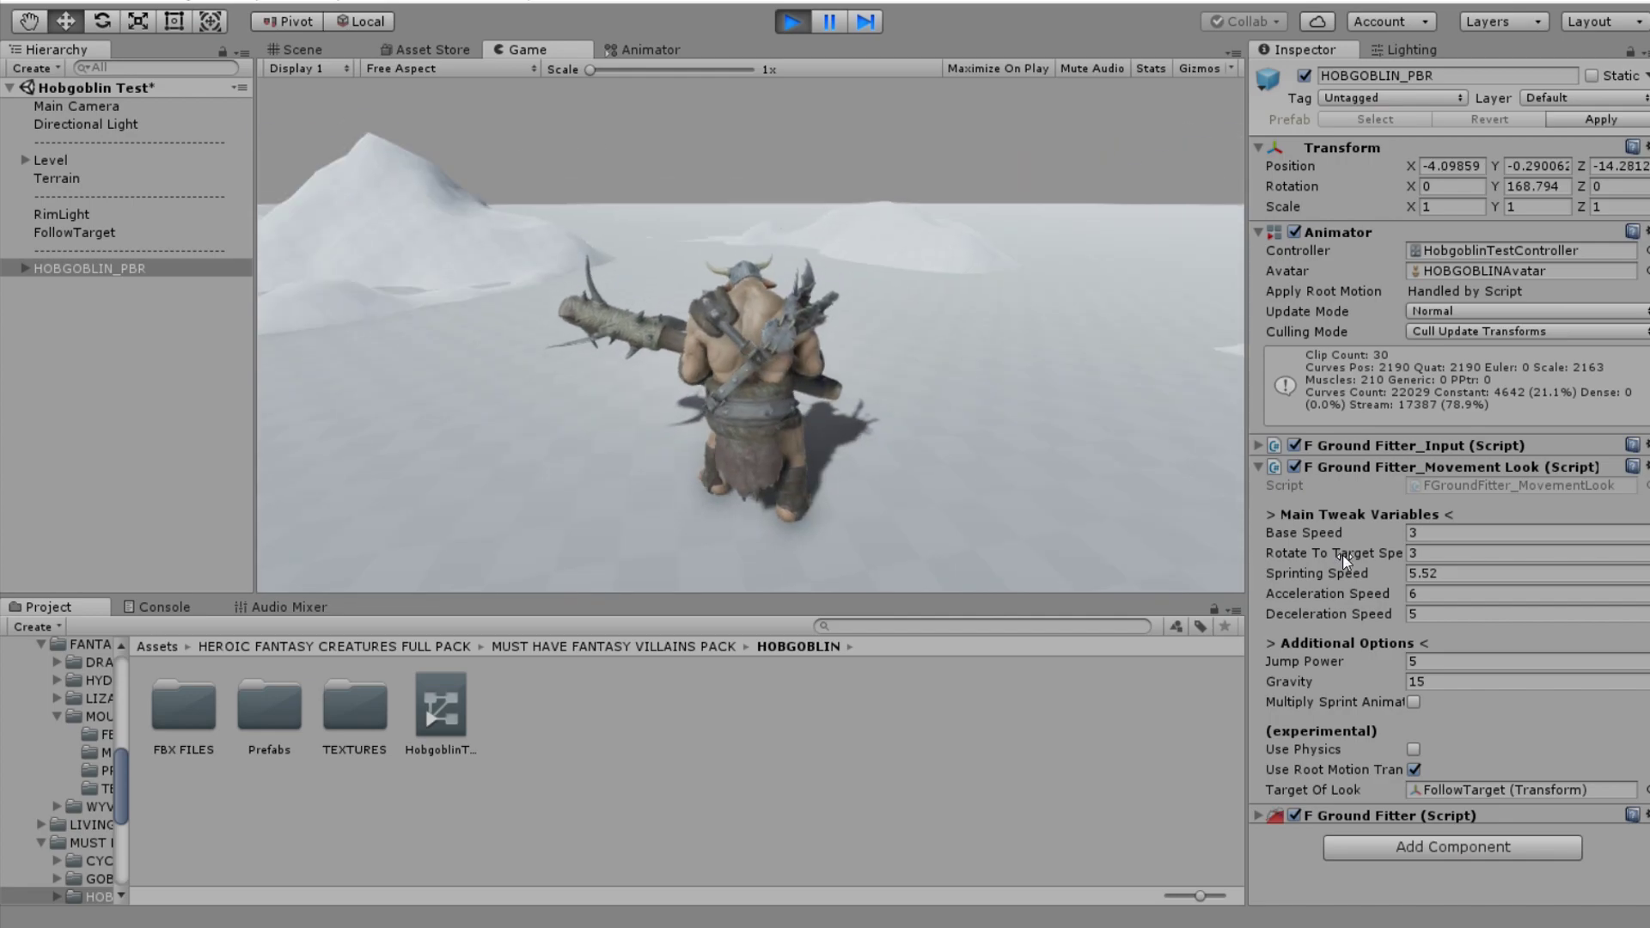
{"action": "right_click", "coordinate": [1377, 467]}
{"action": "left_click", "coordinate": [1437, 590]}
{"action": "left_click", "coordinate": [799, 28]}
{"action": "right_click", "coordinate": [1397, 466]}
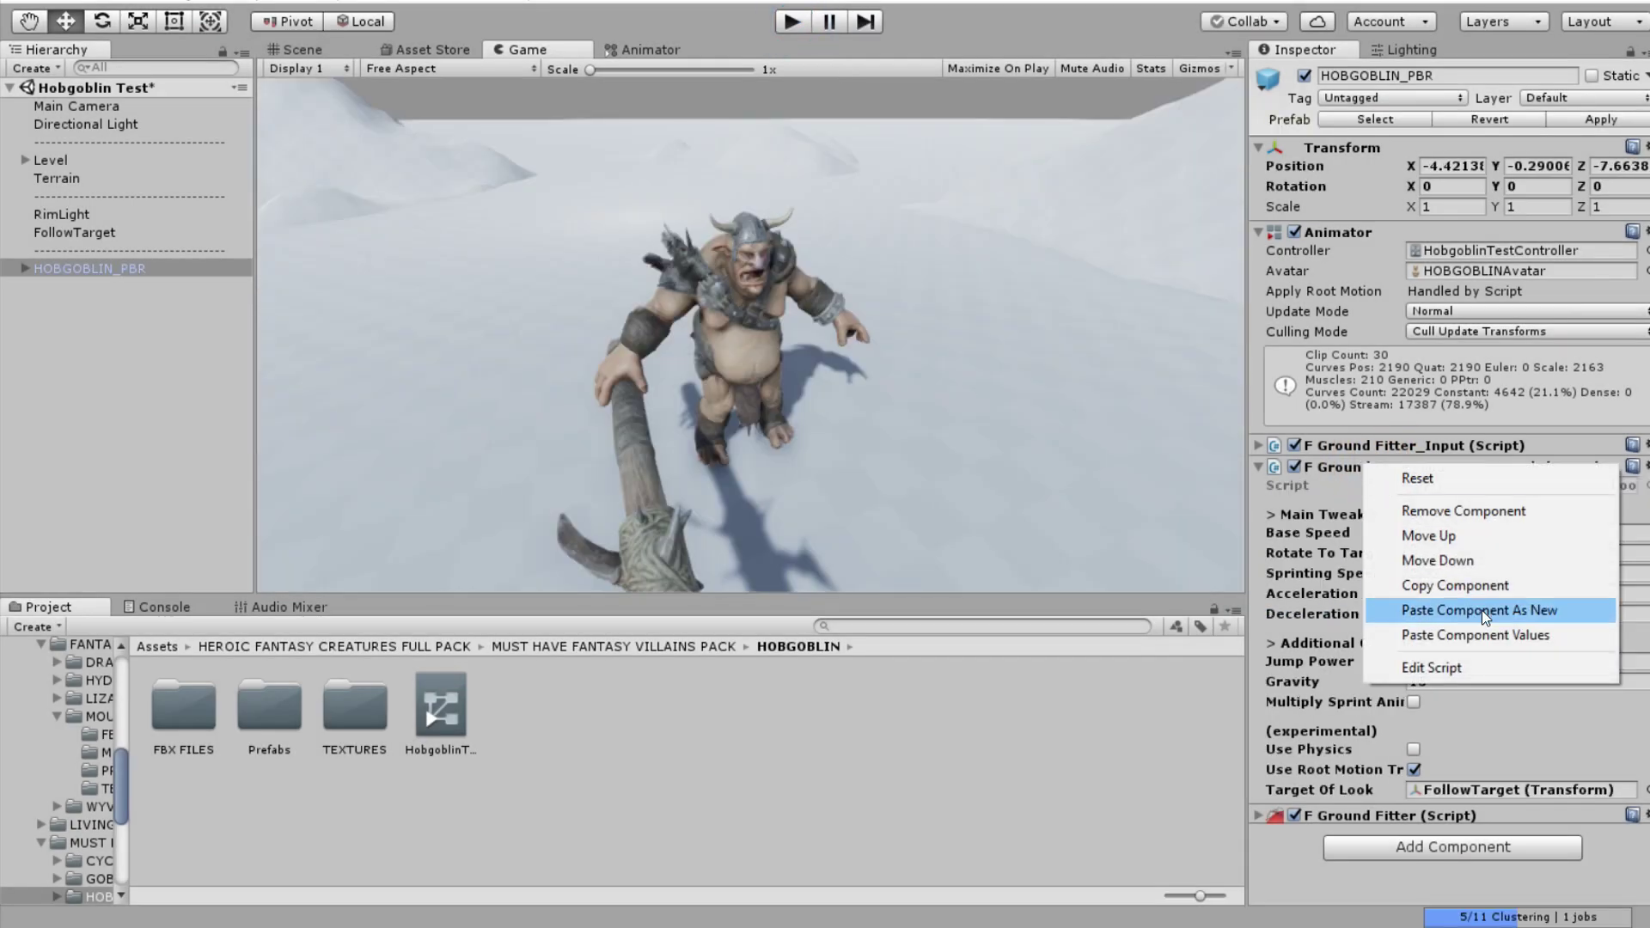
{"action": "left_click", "coordinate": [1481, 633]}
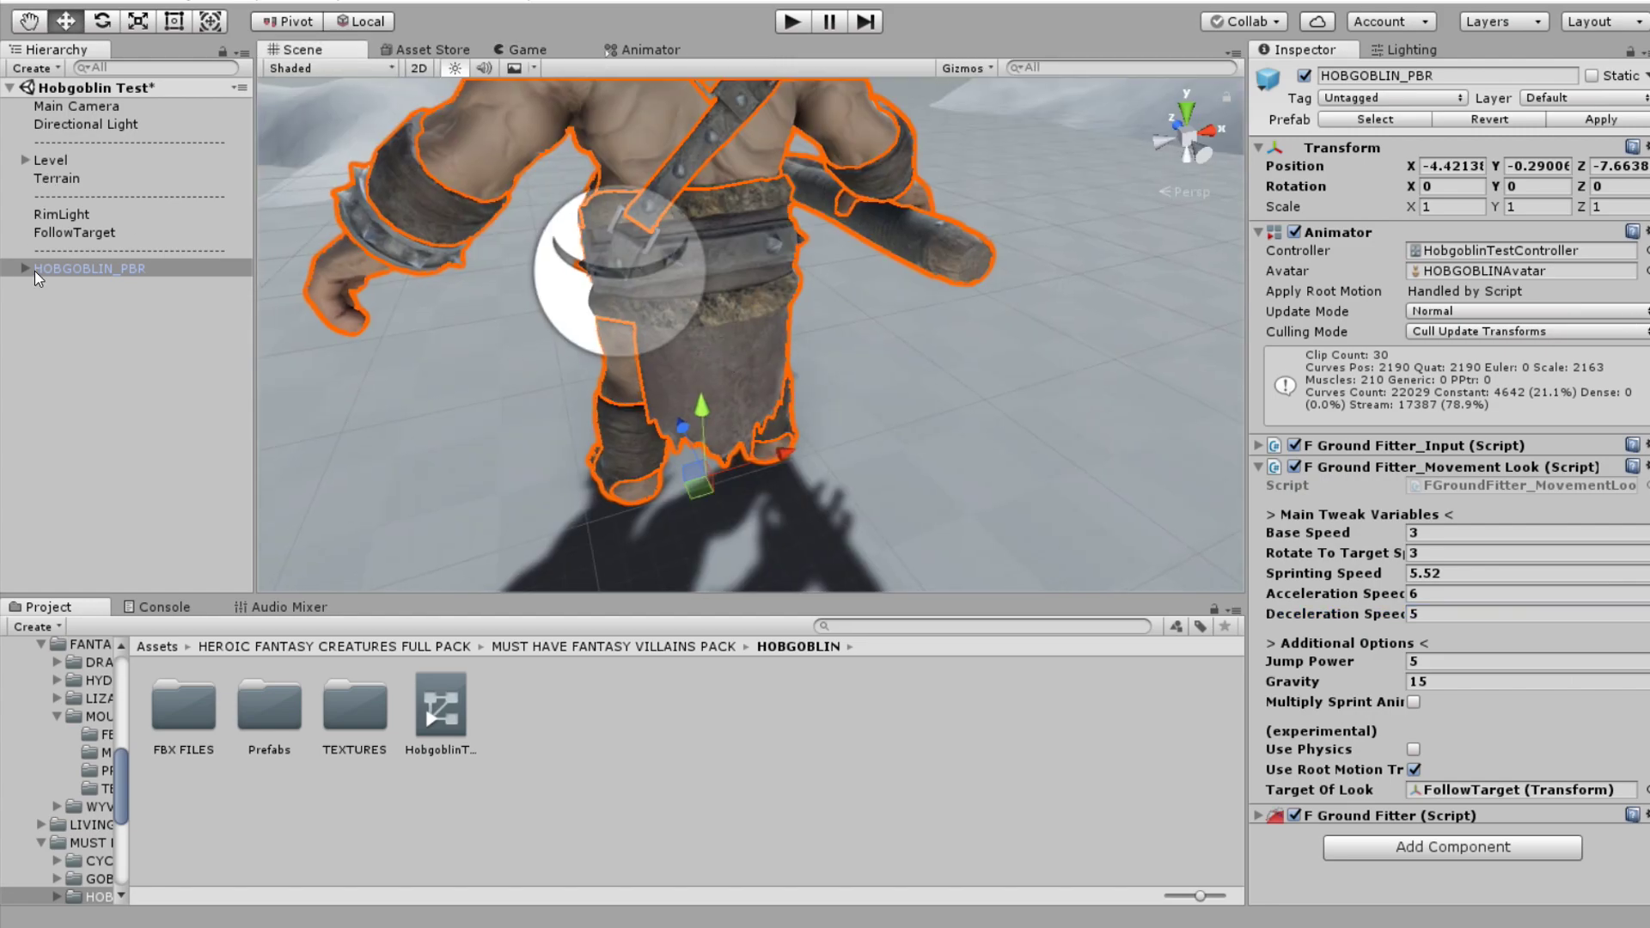
- Expand the hobgoblin's bone hierarchy through pelvis and hips_Twist_01 to examine the Cloth_Back bone chain
{"action": "left_click", "coordinate": [29, 269]}
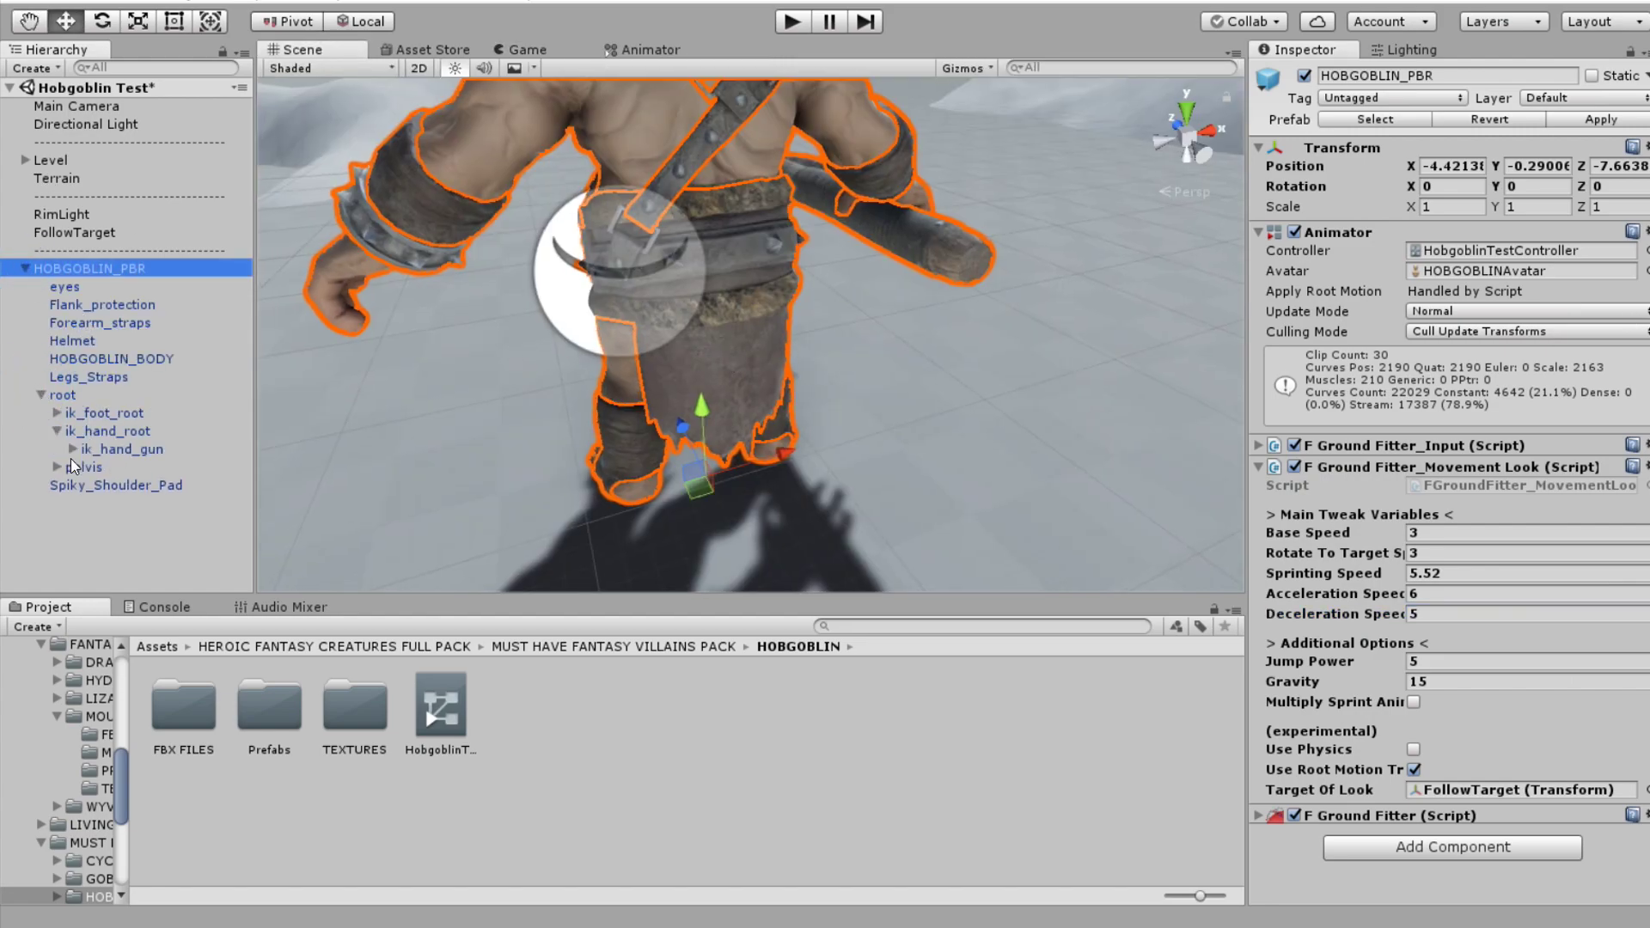
{"action": "left_click", "coordinate": [73, 503]}
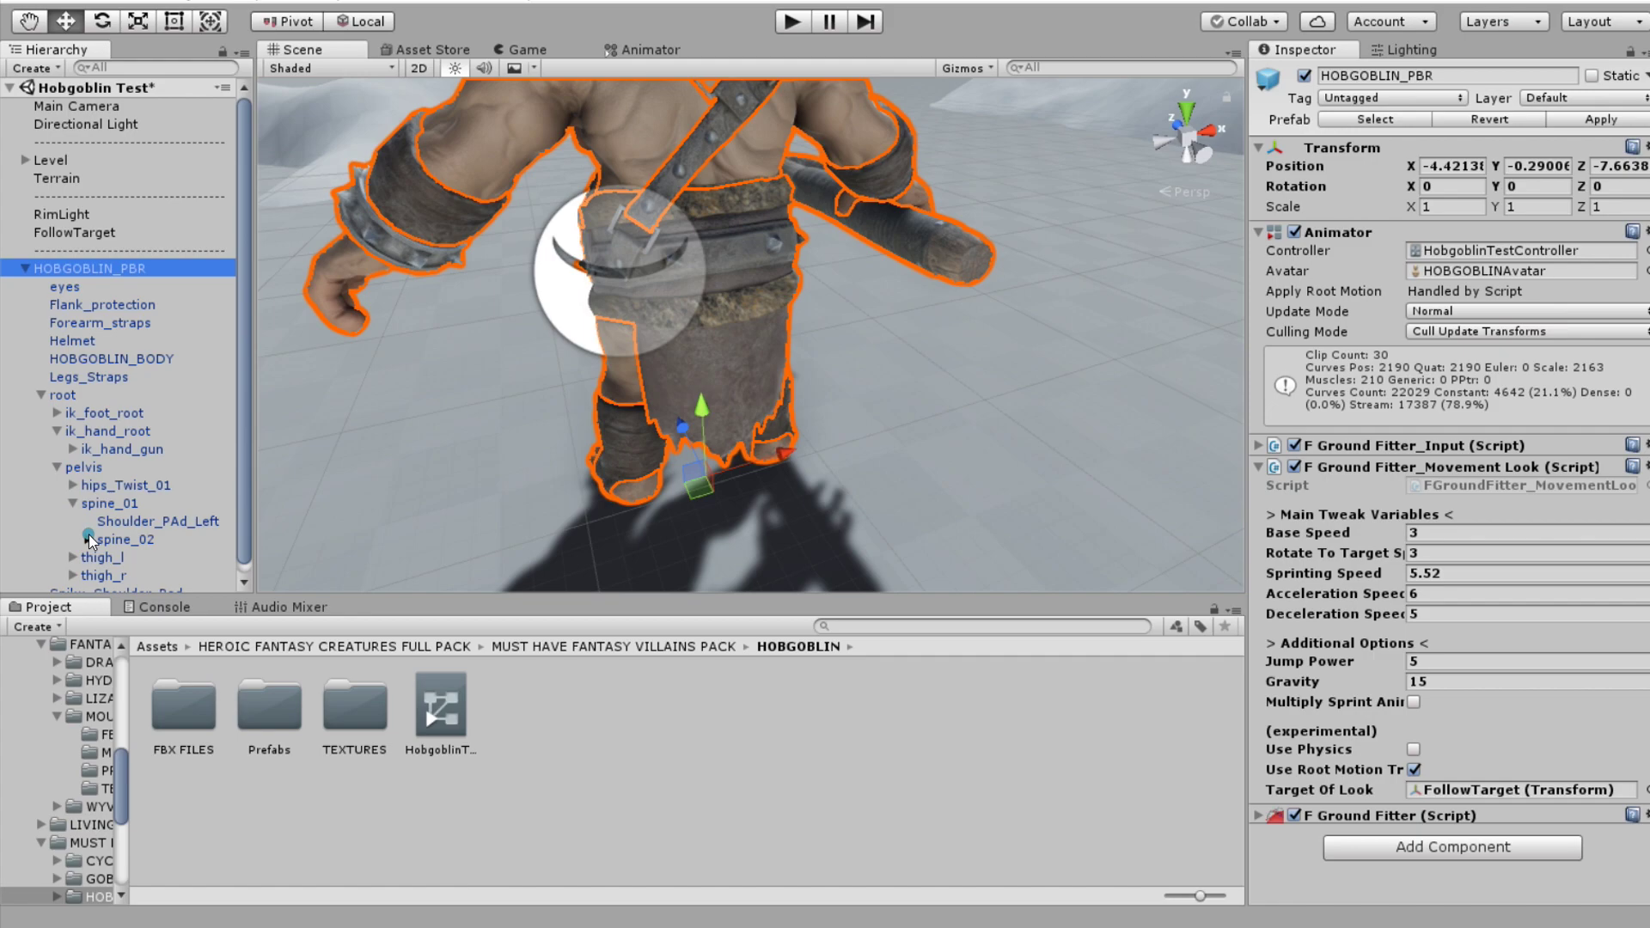
{"action": "left_click", "coordinate": [88, 538]}
{"action": "scroll", "coordinate": [86, 541], "scroll_direction": "down", "scroll_amount": 1}
{"action": "left_click", "coordinate": [74, 458]}
{"action": "left_click", "coordinate": [150, 477]}
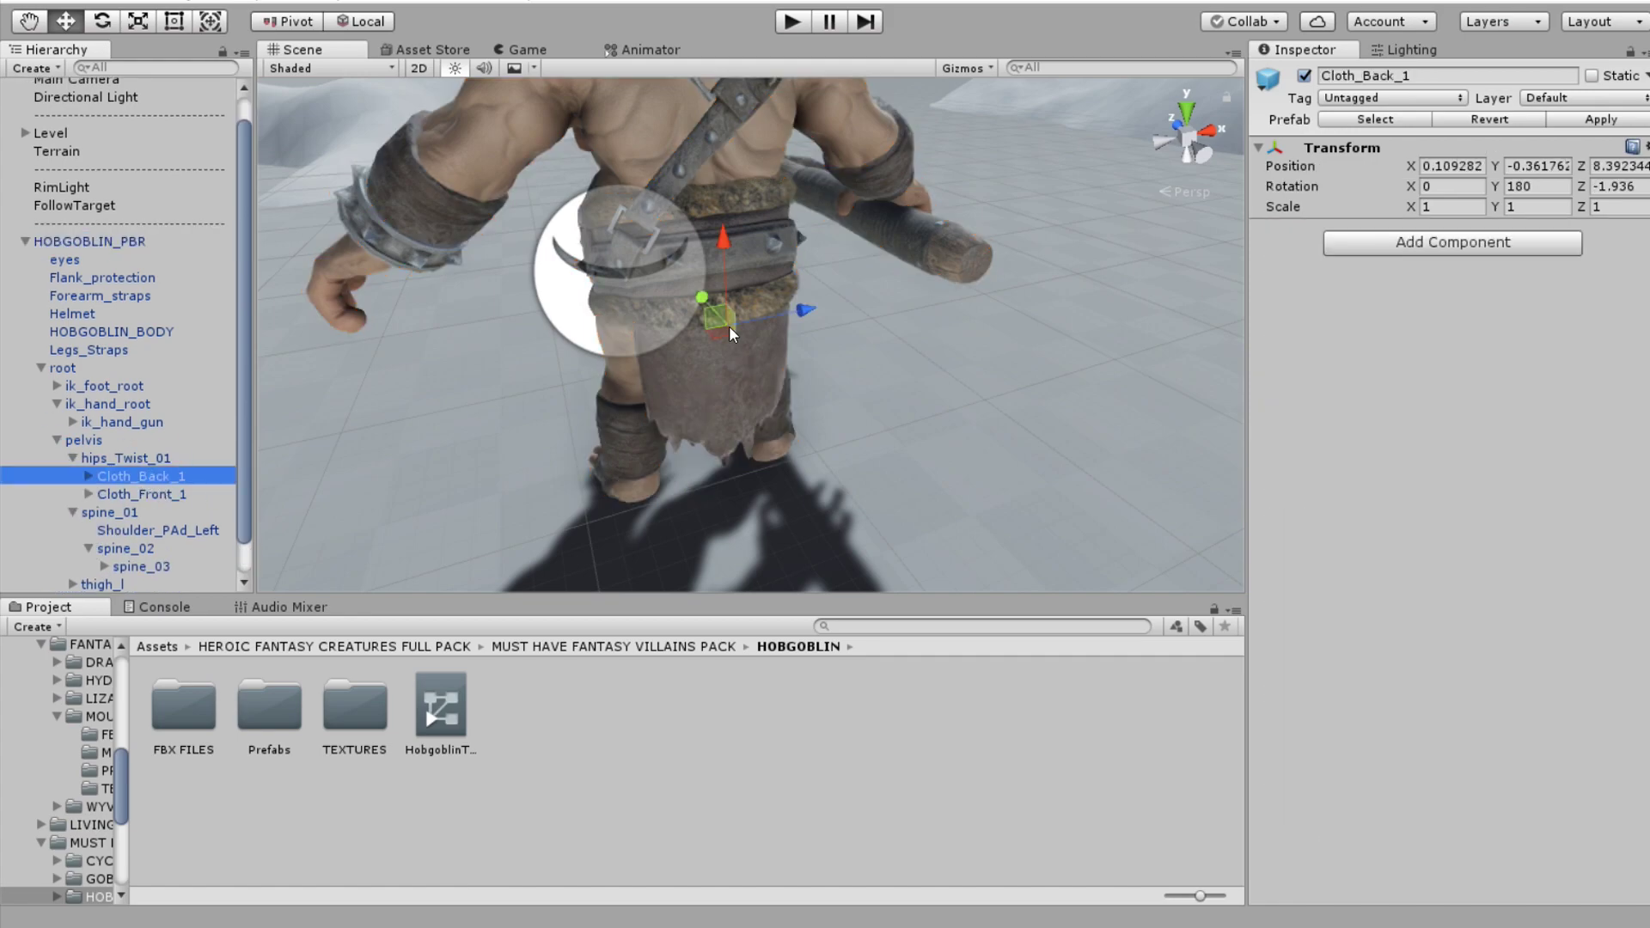
{"action": "scroll", "coordinate": [116, 517], "scroll_direction": "down", "scroll_amount": 2}
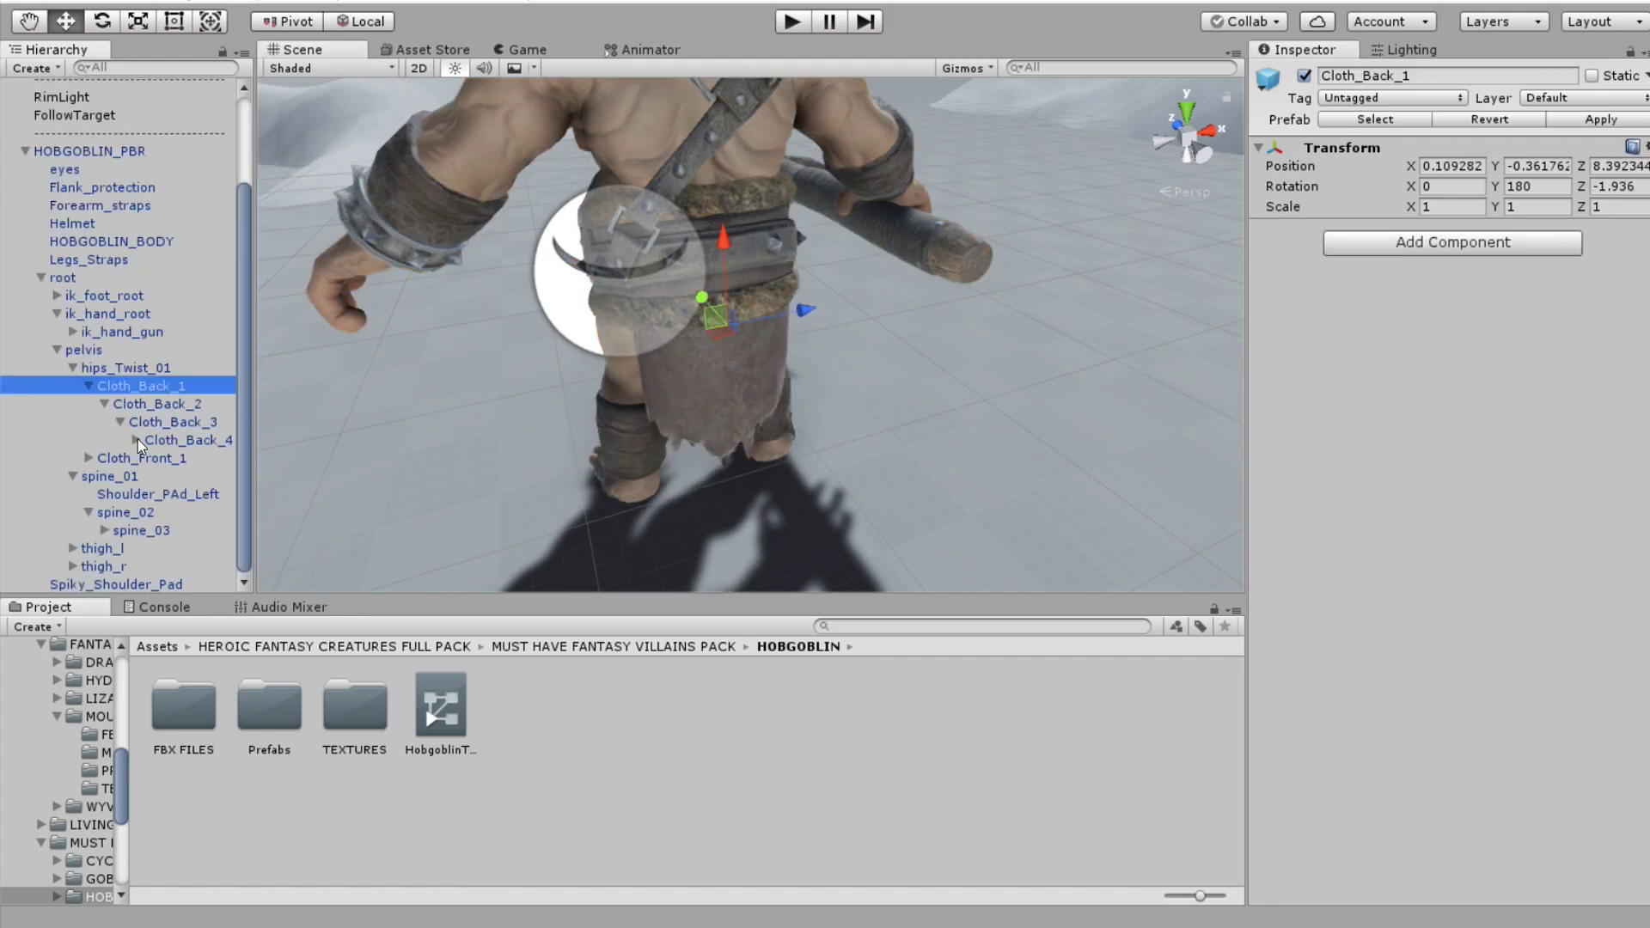
{"action": "left_click", "coordinate": [120, 422]}
{"action": "left_click", "coordinate": [172, 421]}
{"action": "left_click", "coordinate": [126, 368]}
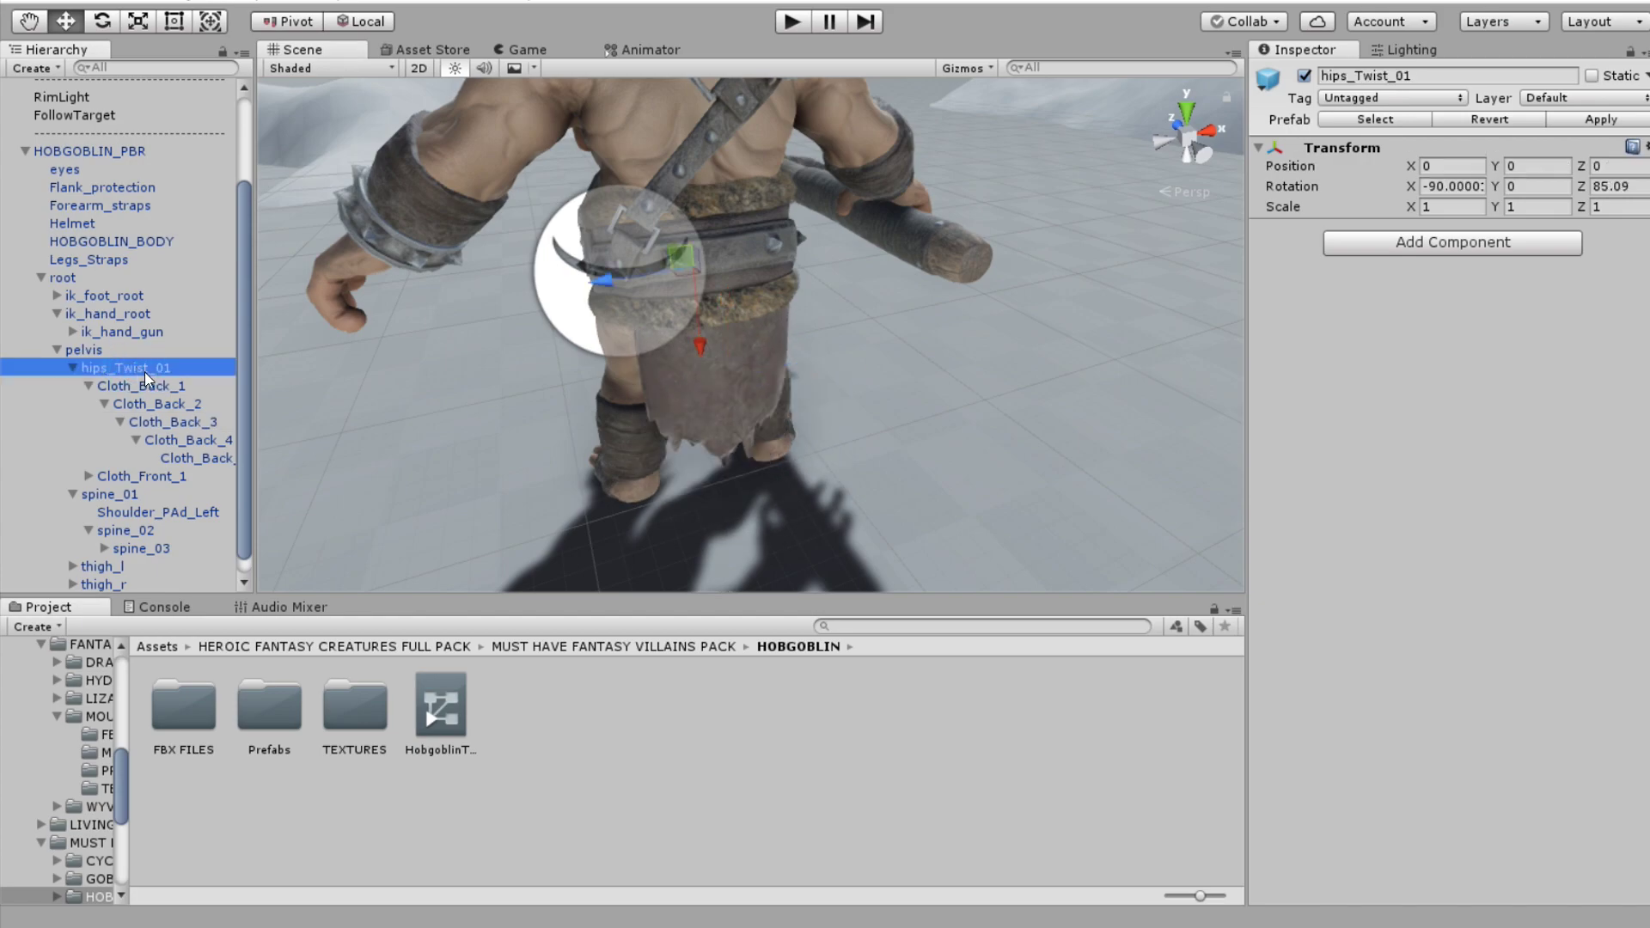
- Add F Tail_Animator Blending to Cloth_Back_1, turn on Connect with animator and turn off Use Waving
{"action": "left_click", "coordinate": [141, 386]}
{"action": "left_click", "coordinate": [1452, 243]}
{"action": "type", "text": "ta"}
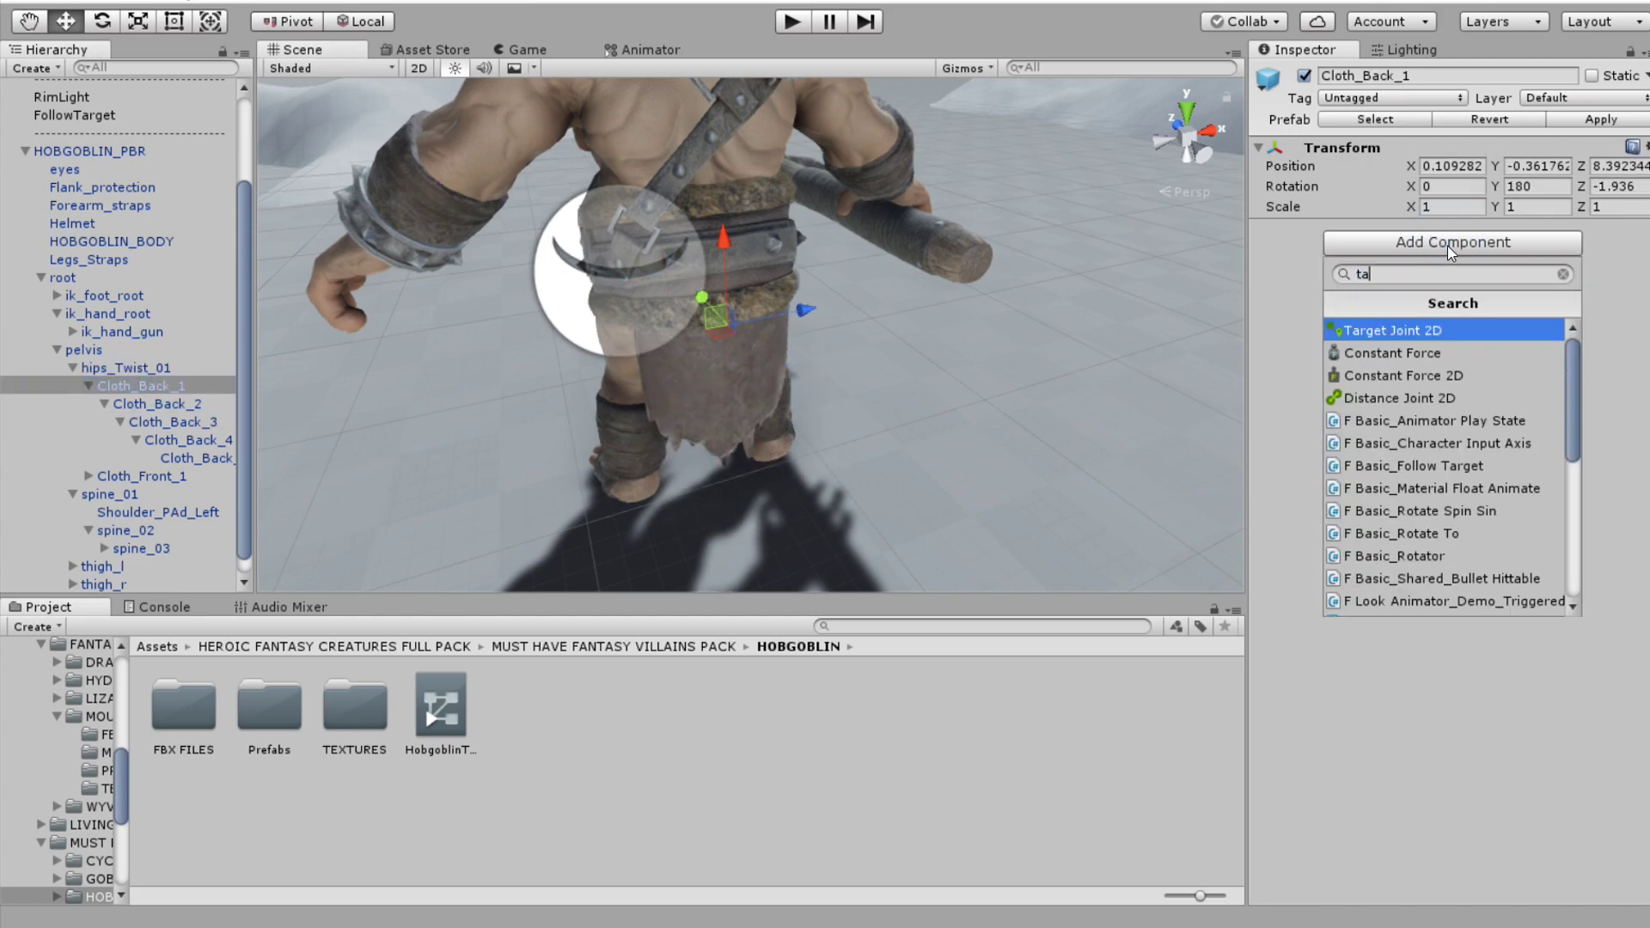
{"action": "type", "text": "il"}
{"action": "left_click", "coordinate": [1444, 379]}
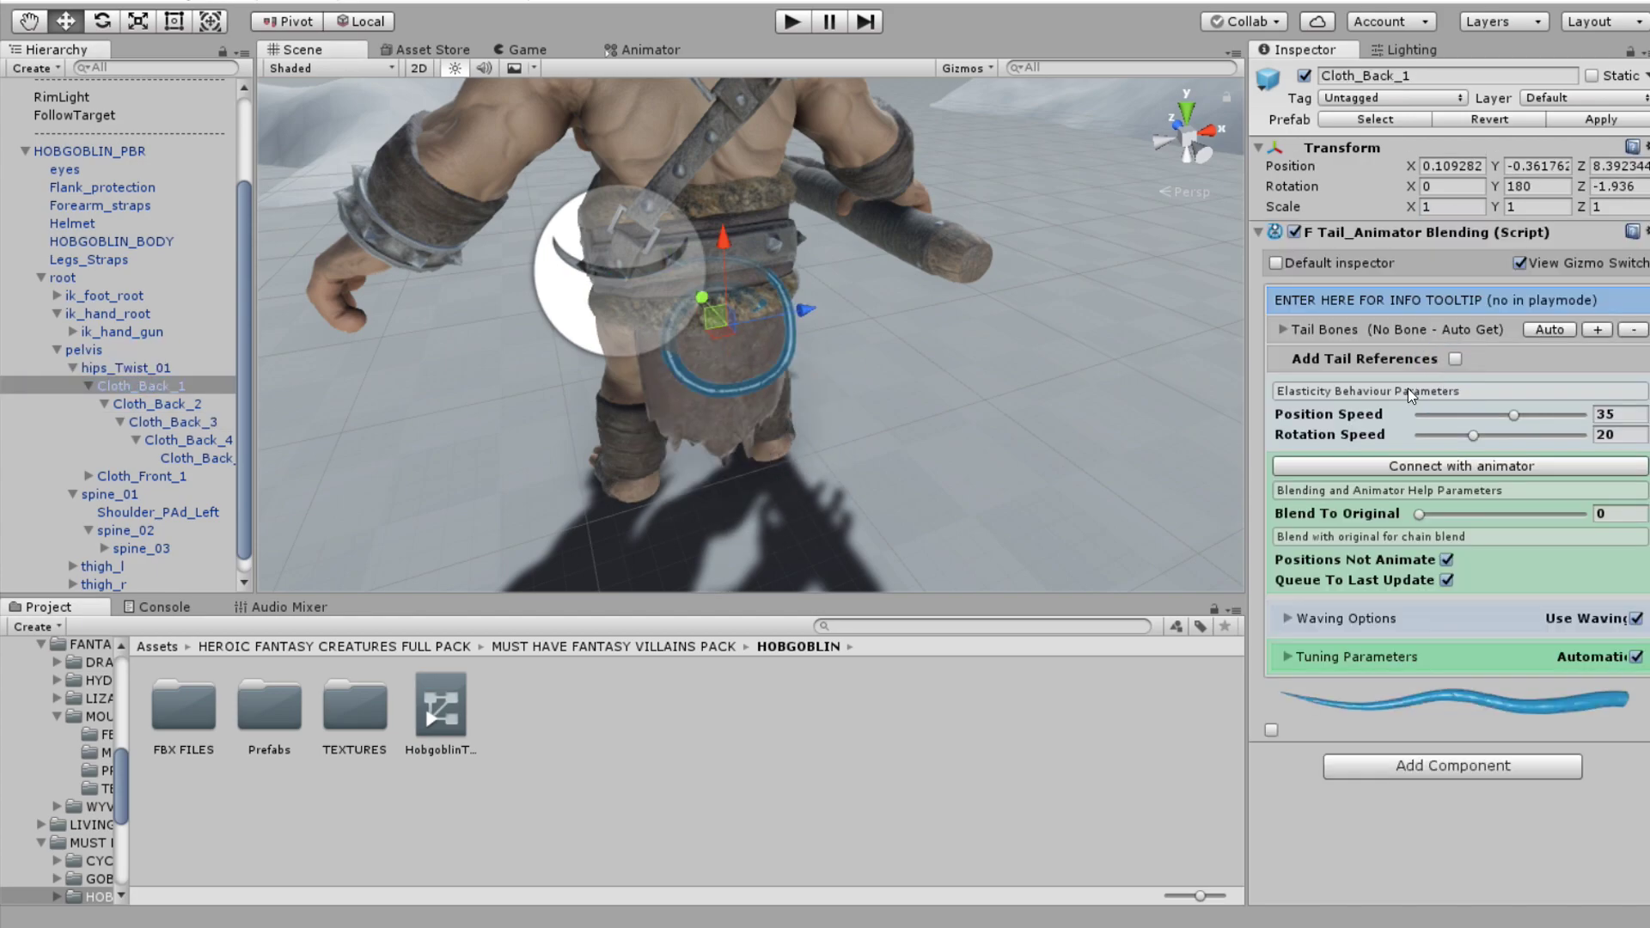
{"action": "left_click", "coordinate": [1390, 466]}
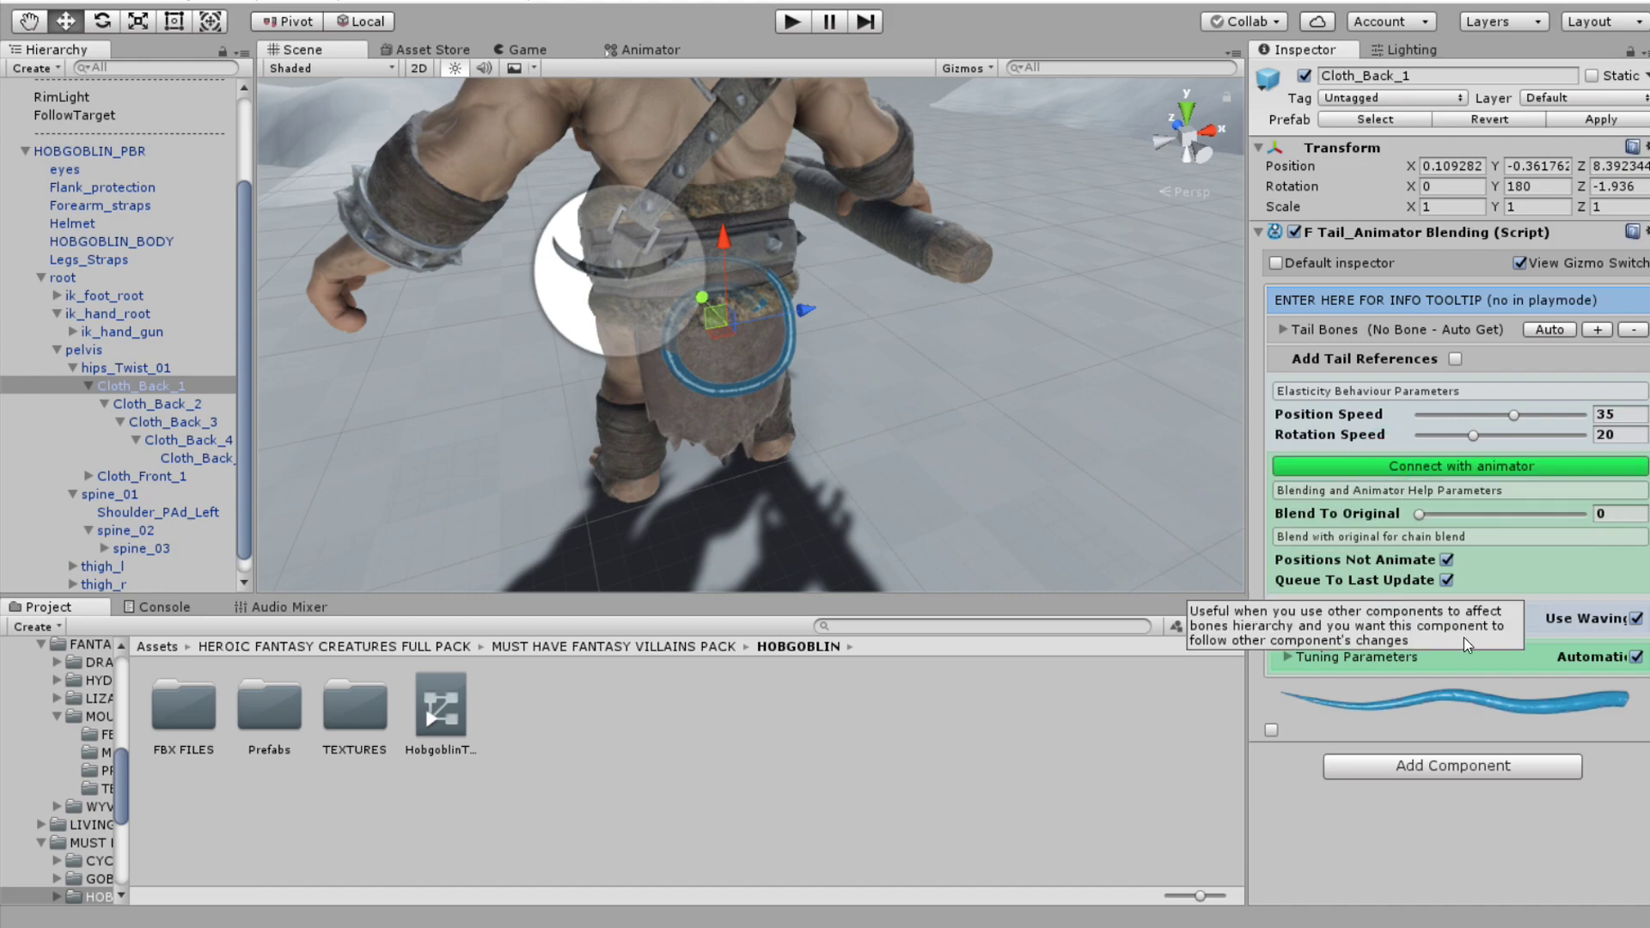
{"action": "left_click", "coordinate": [1636, 619]}
- Run the game and compare the back cloth's motion with the Tail Animator component disabled and enabled again
{"action": "key", "text": "ctrl+p"}
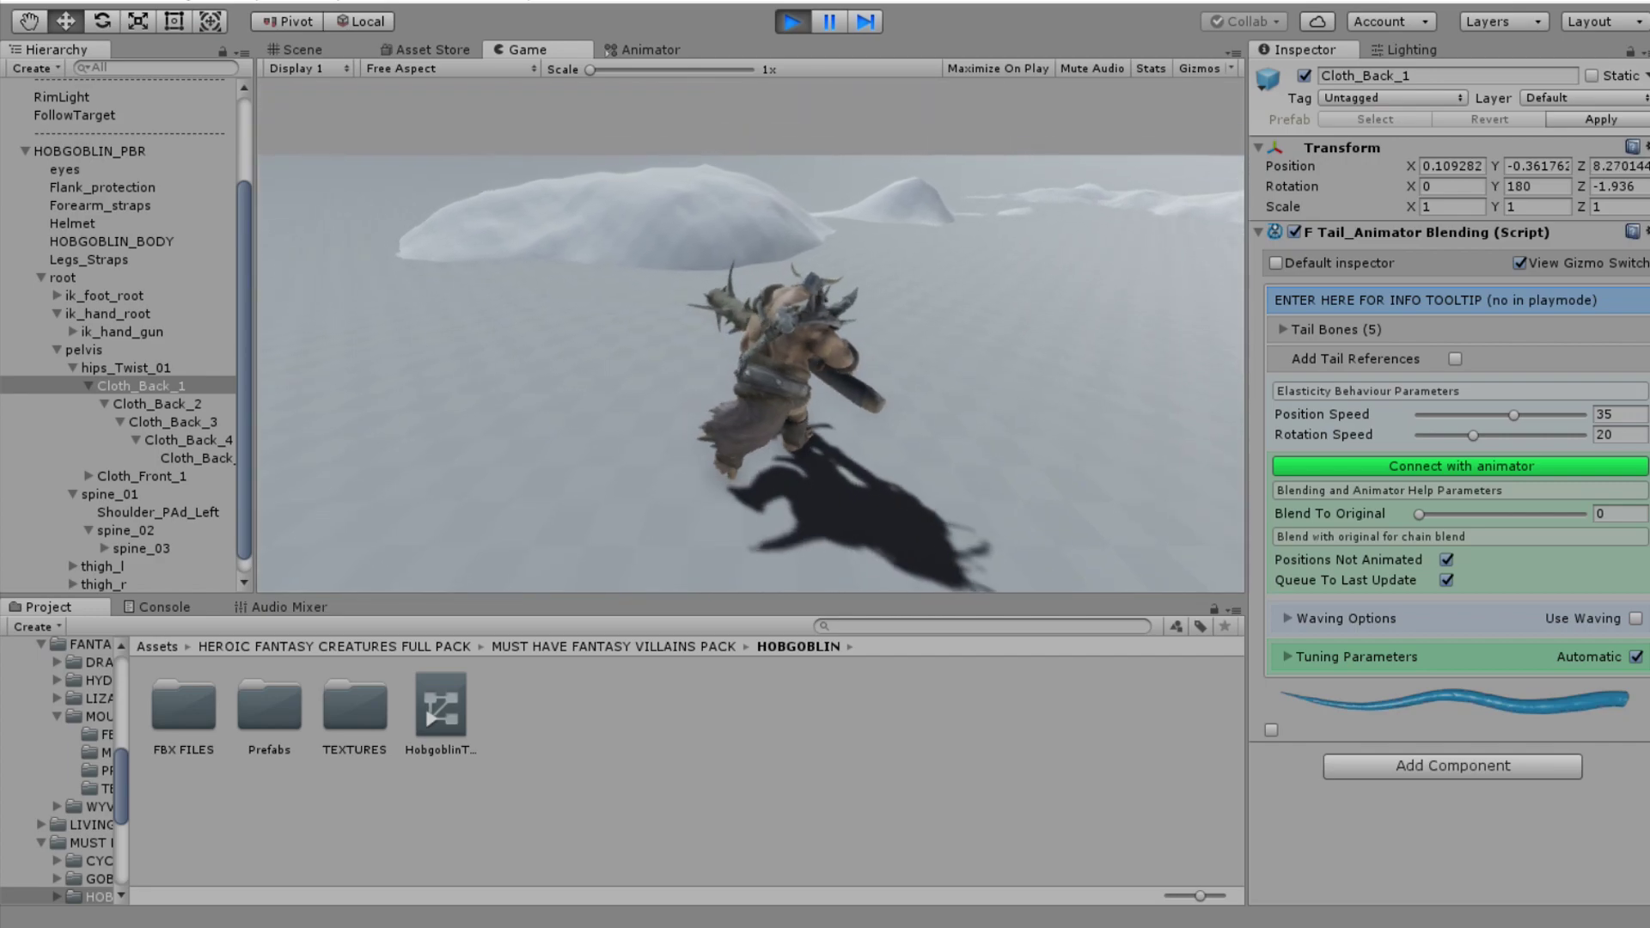
{"action": "left_click", "coordinate": [1292, 233]}
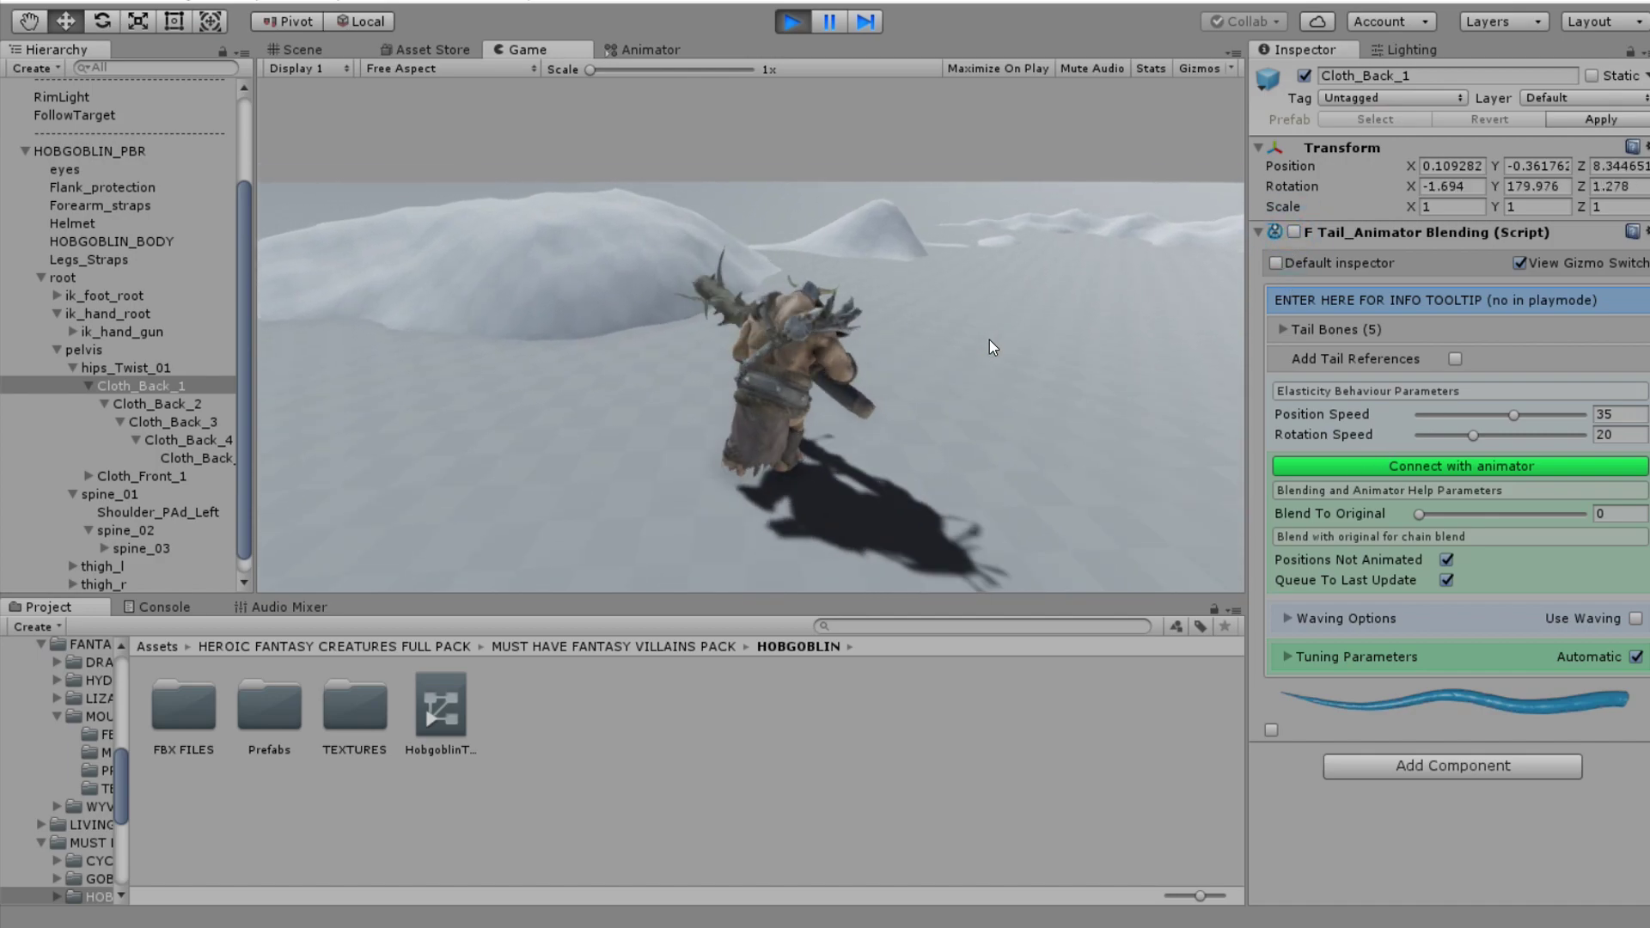
{"action": "left_click", "coordinate": [1295, 233]}
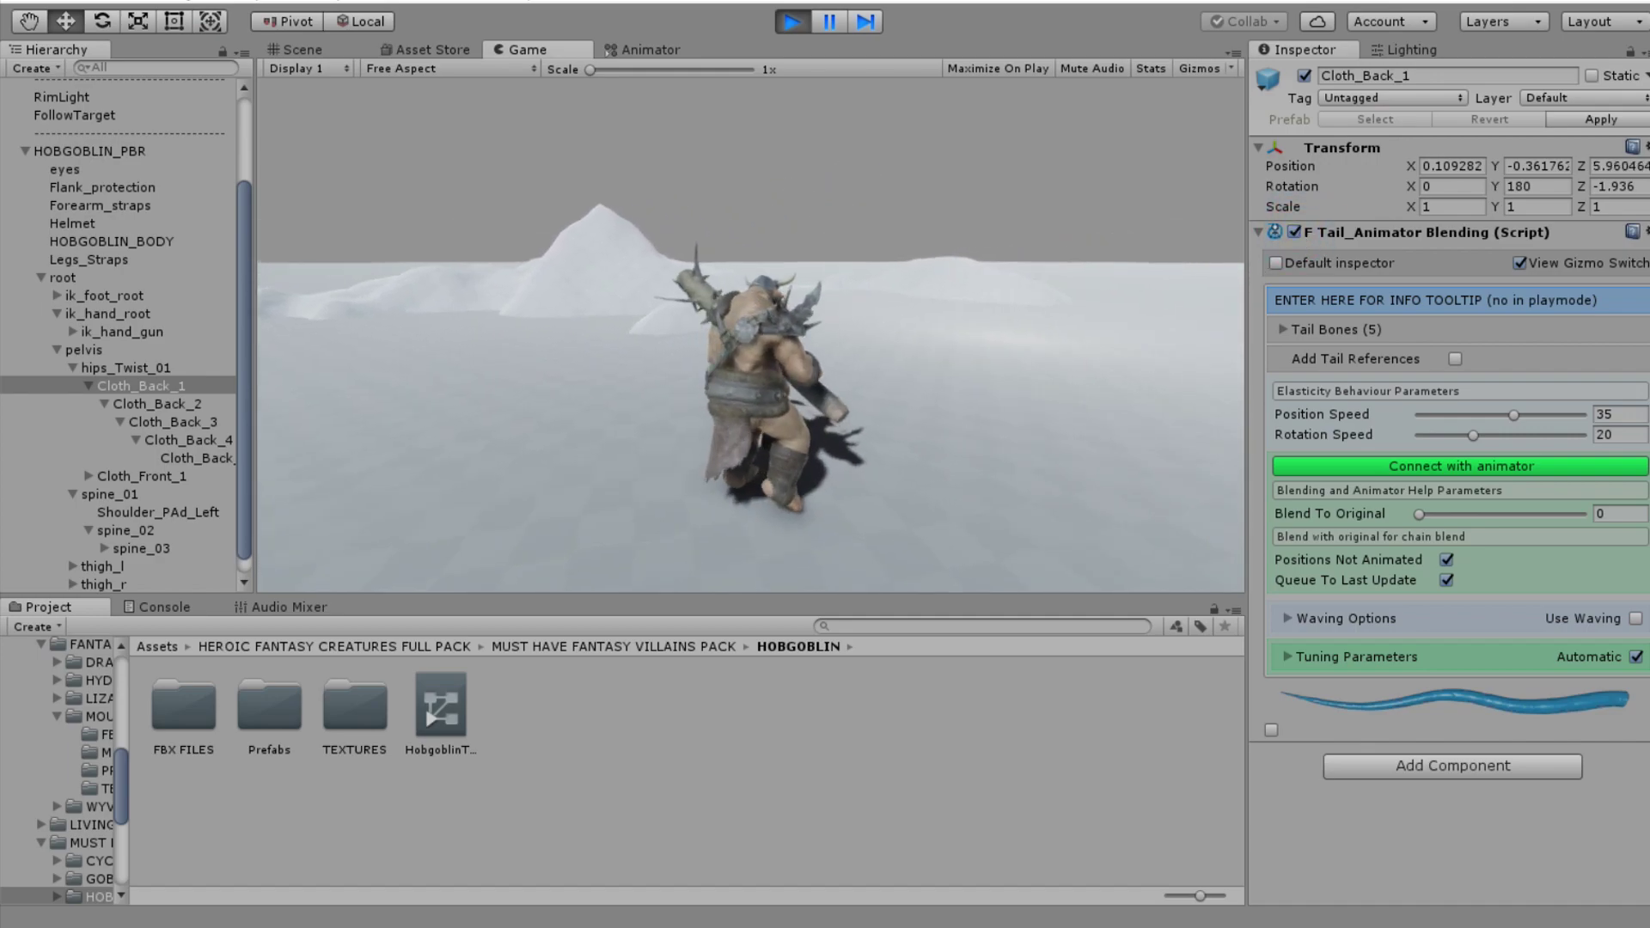
- Enable waving on Cloth_Back_1 with Waving Speed 5, Range 0.3 and Axis 0.5, 0.33, 0.2, and test it on the moving hobgoblin
{"action": "left_click", "coordinate": [1315, 618]}
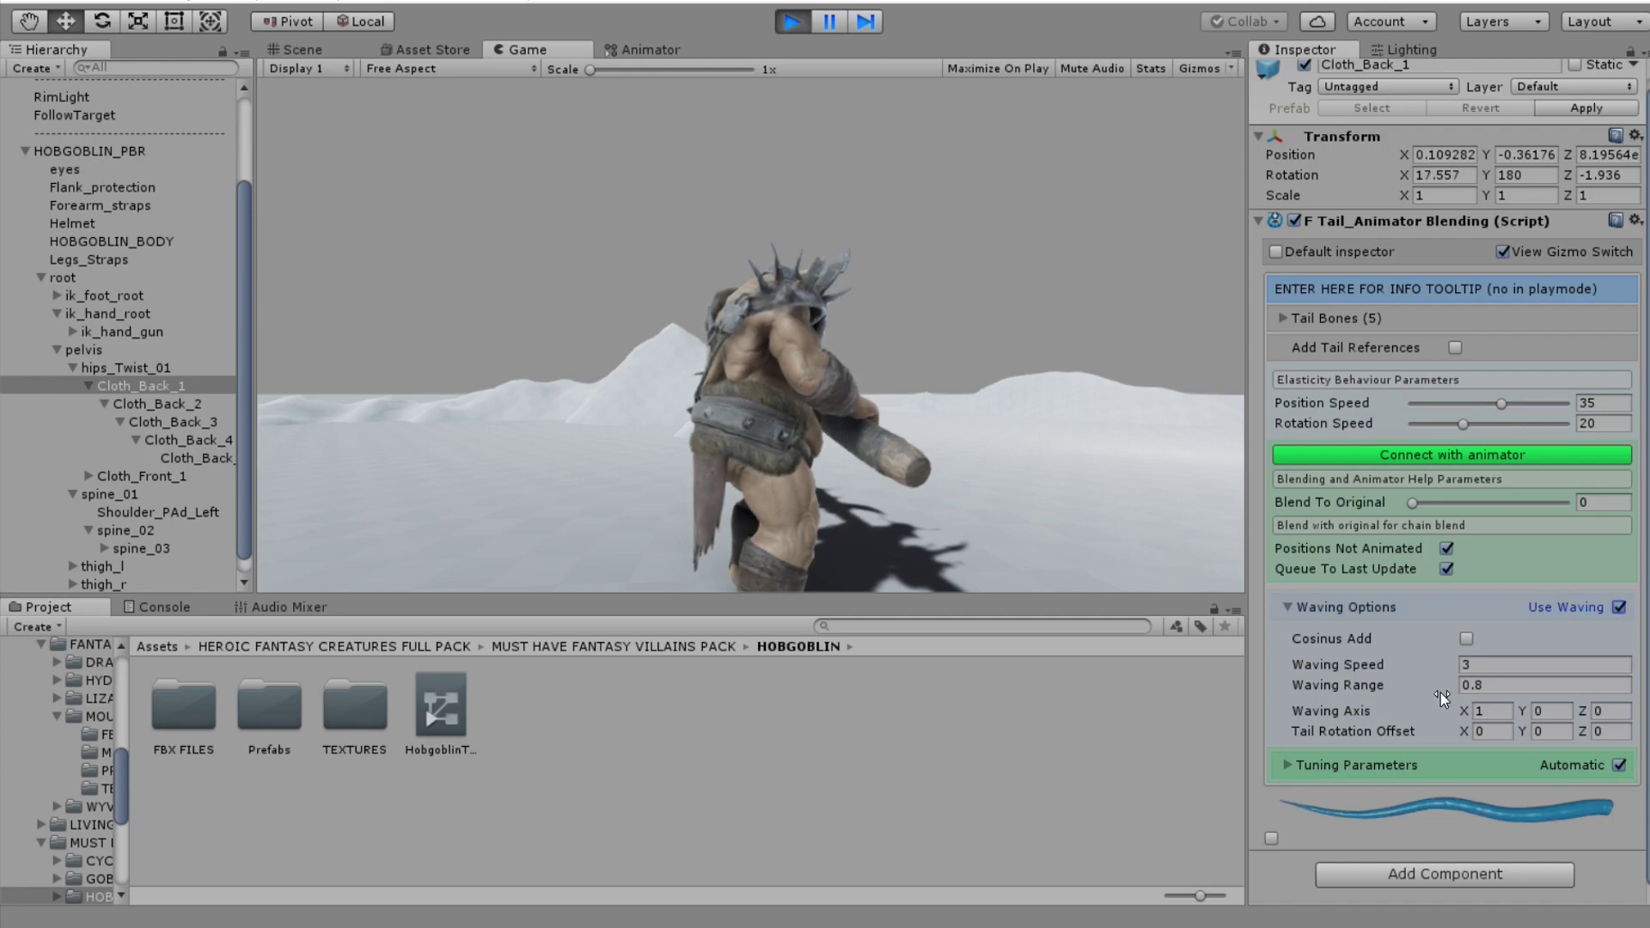
{"action": "left_click", "coordinate": [1496, 712]}
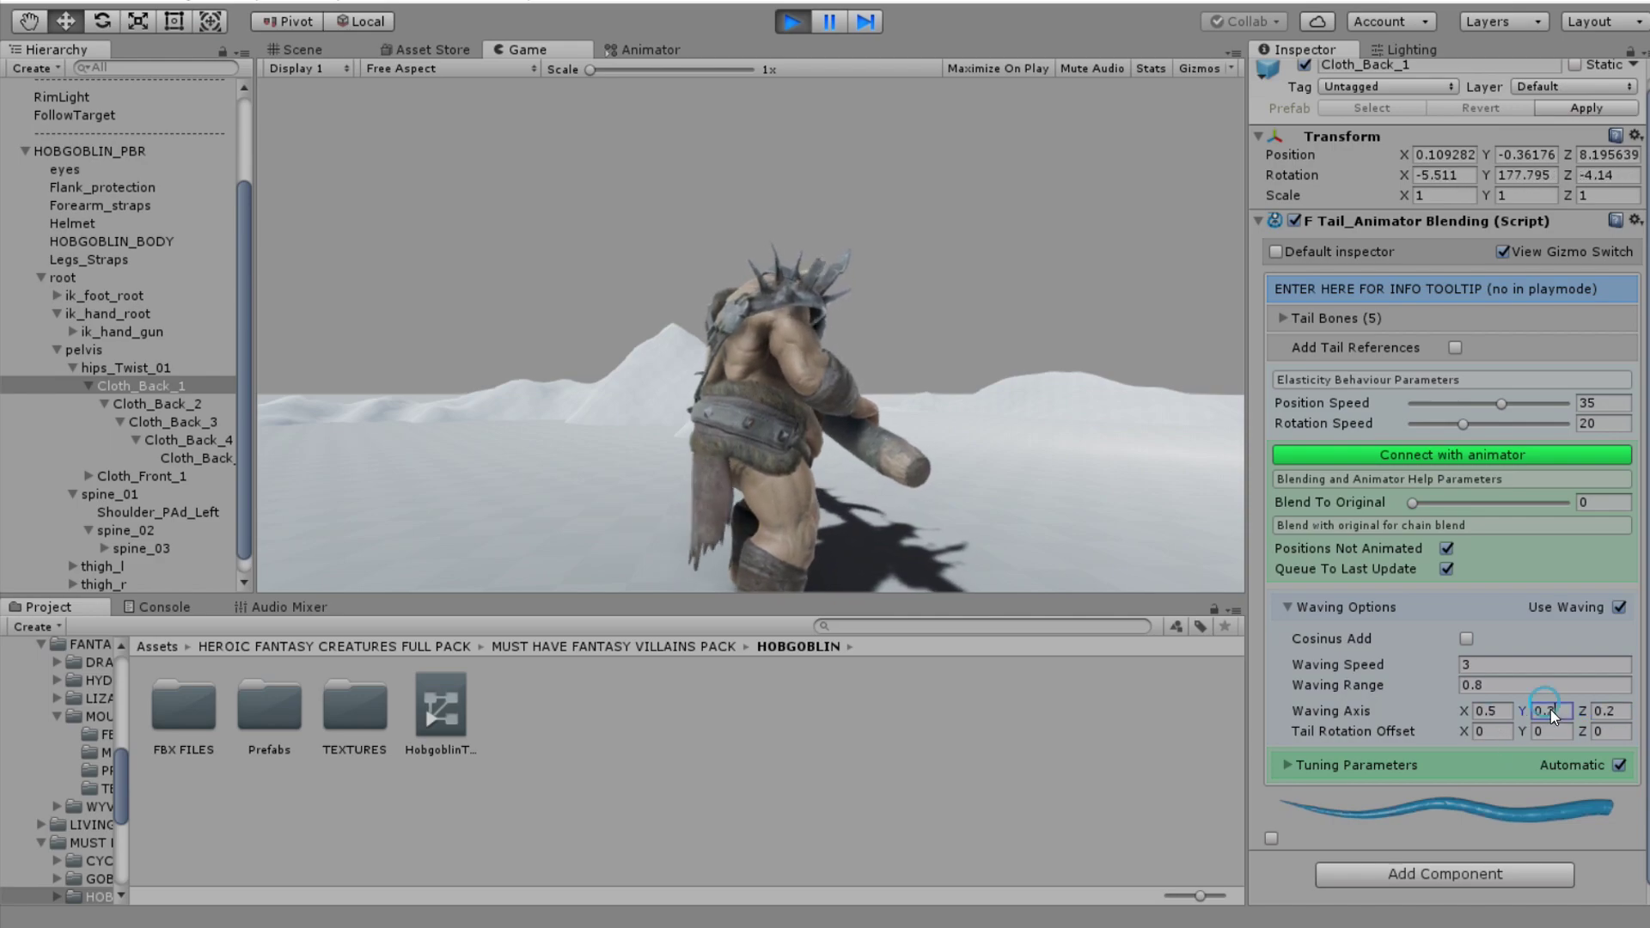
{"action": "left_click", "coordinate": [1480, 685]}
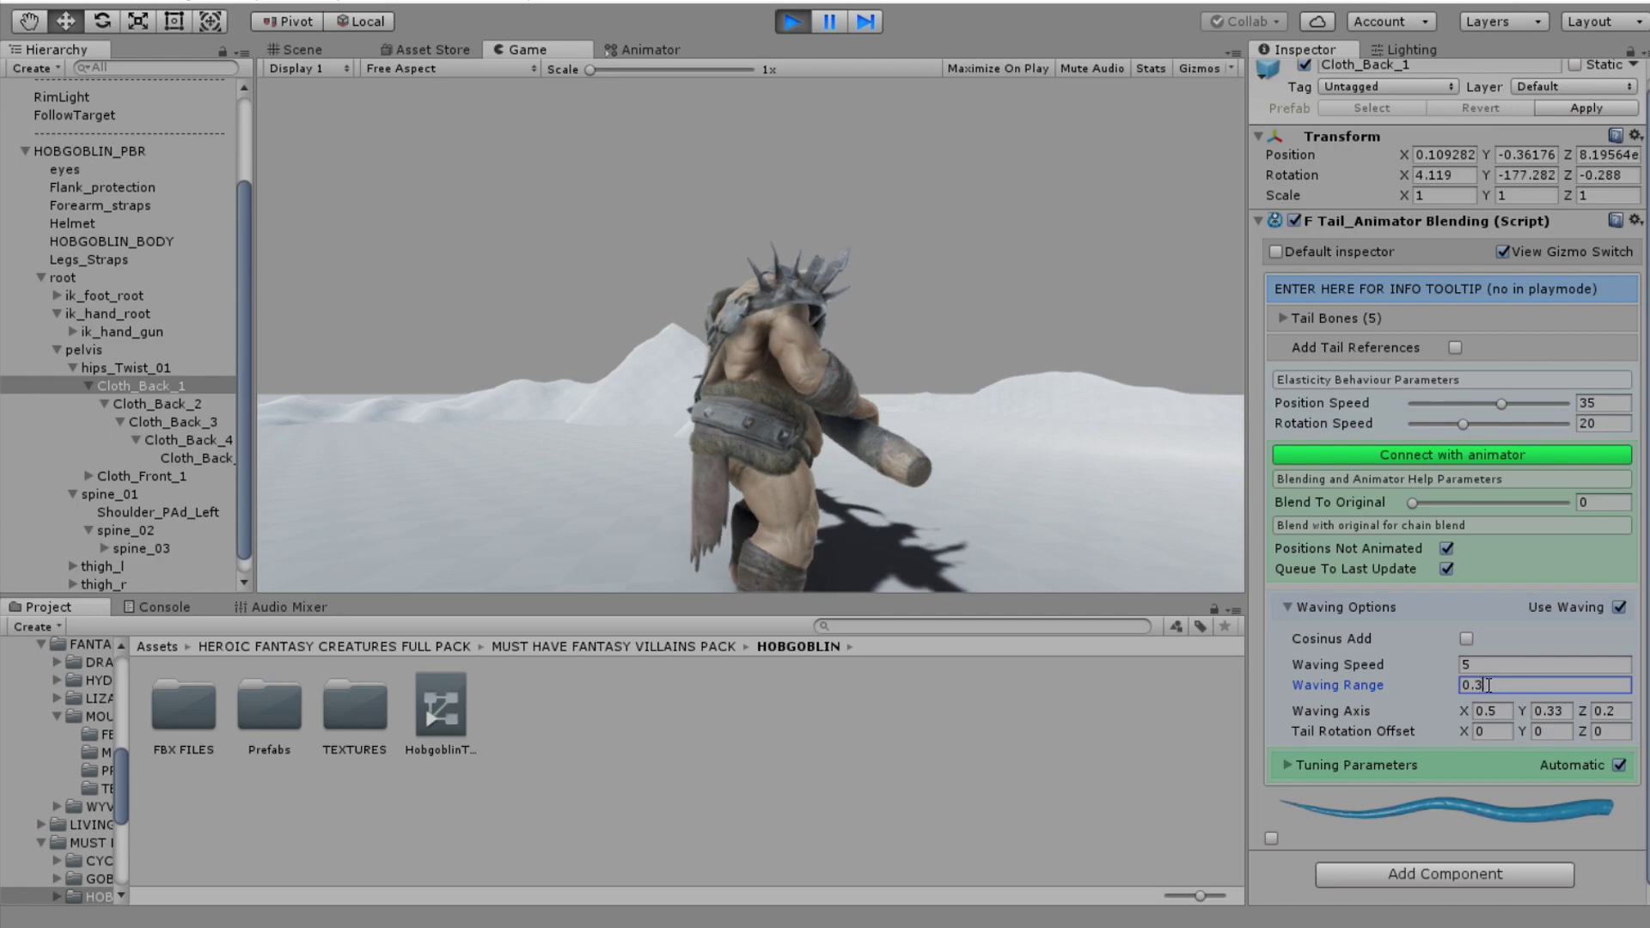
{"action": "left_click", "coordinate": [761, 538]}
{"action": "scroll", "coordinate": [750, 335], "scroll_direction": "down", "scroll_amount": 5}
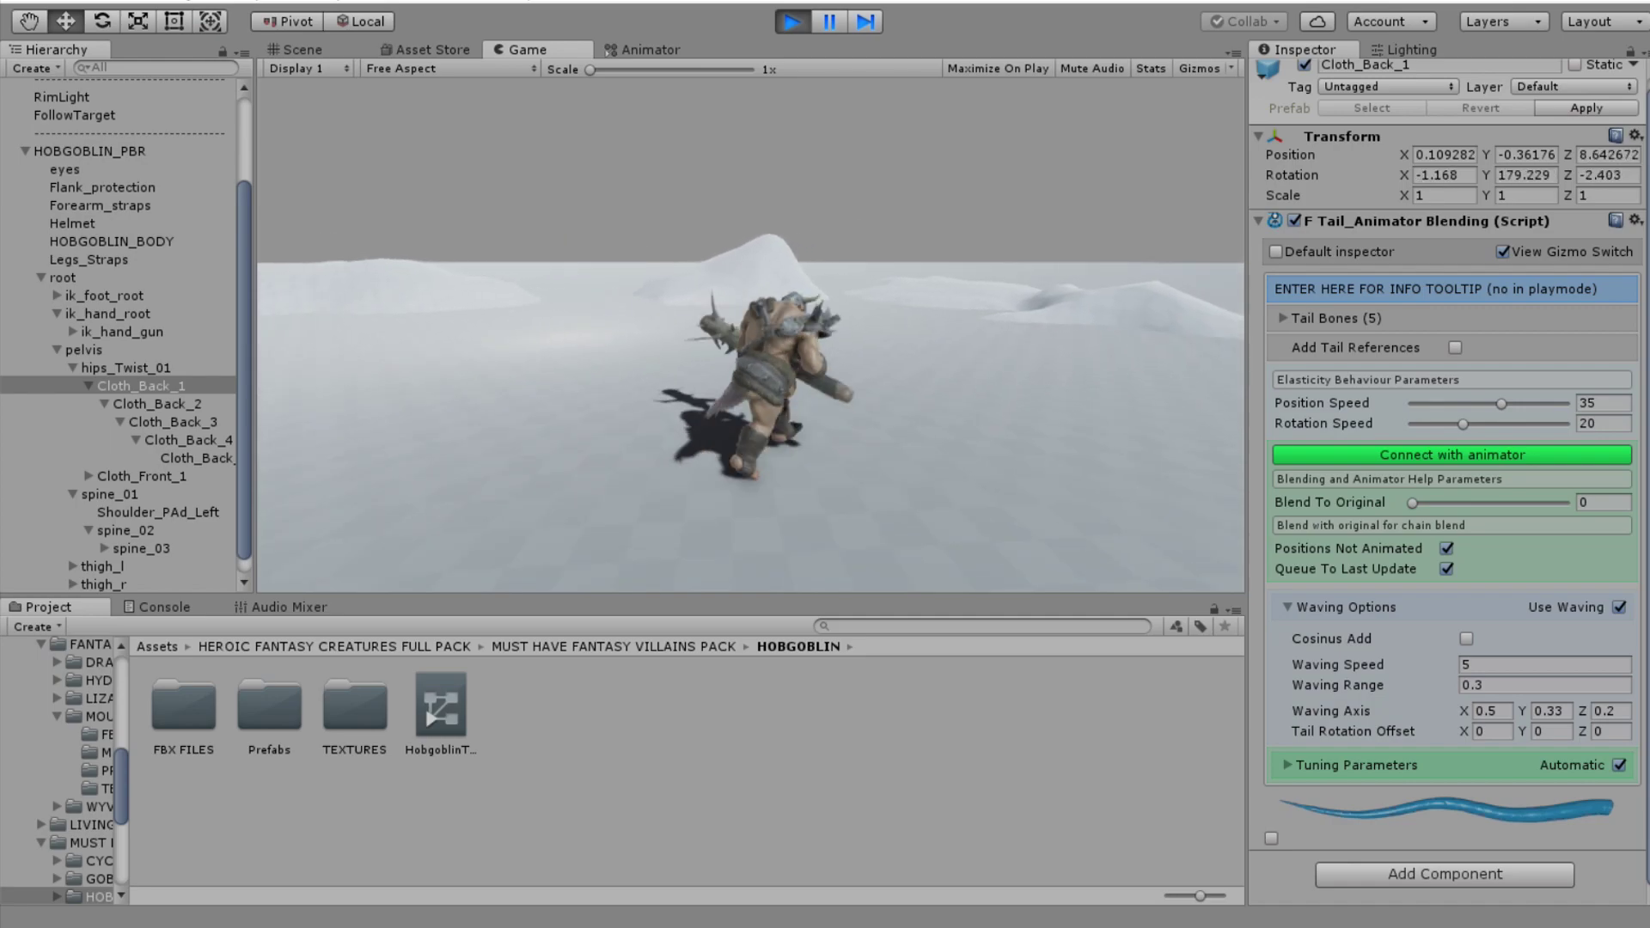
- Add F Tail_Animator Blending to Cloth_Front_1 with Connect with animator enabled, and run the game to test it
{"action": "left_click", "coordinate": [191, 512]}
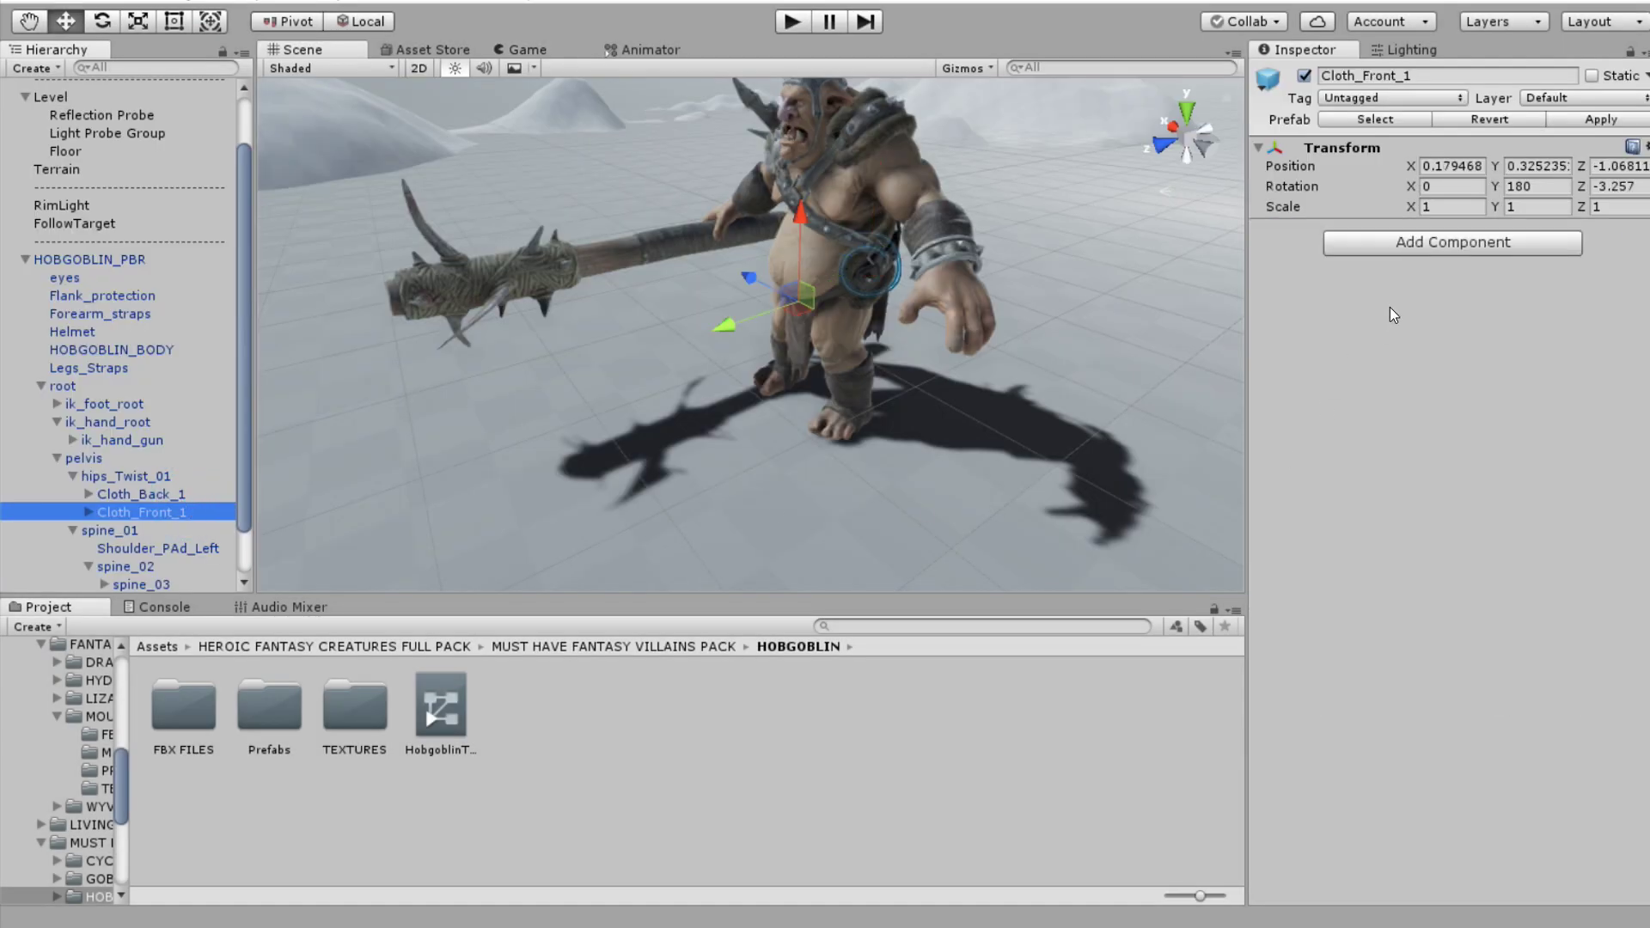
{"action": "left_click", "coordinate": [1453, 243]}
{"action": "type", "text": "tail"}
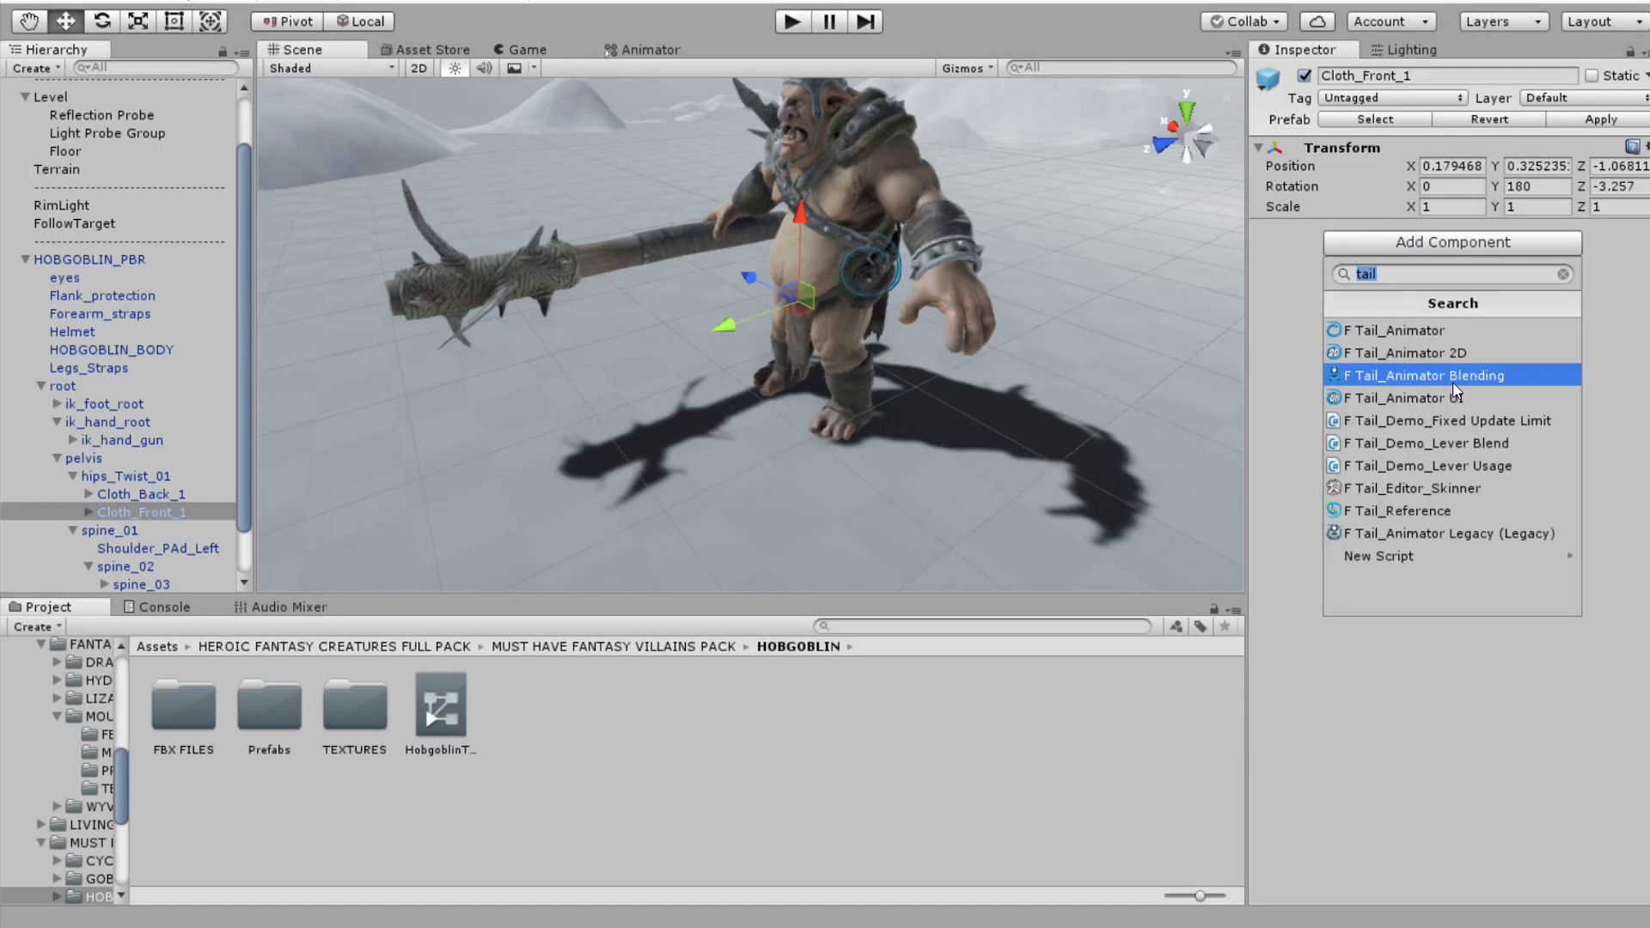
{"action": "left_click", "coordinate": [1452, 377]}
{"action": "left_click", "coordinate": [1409, 466]}
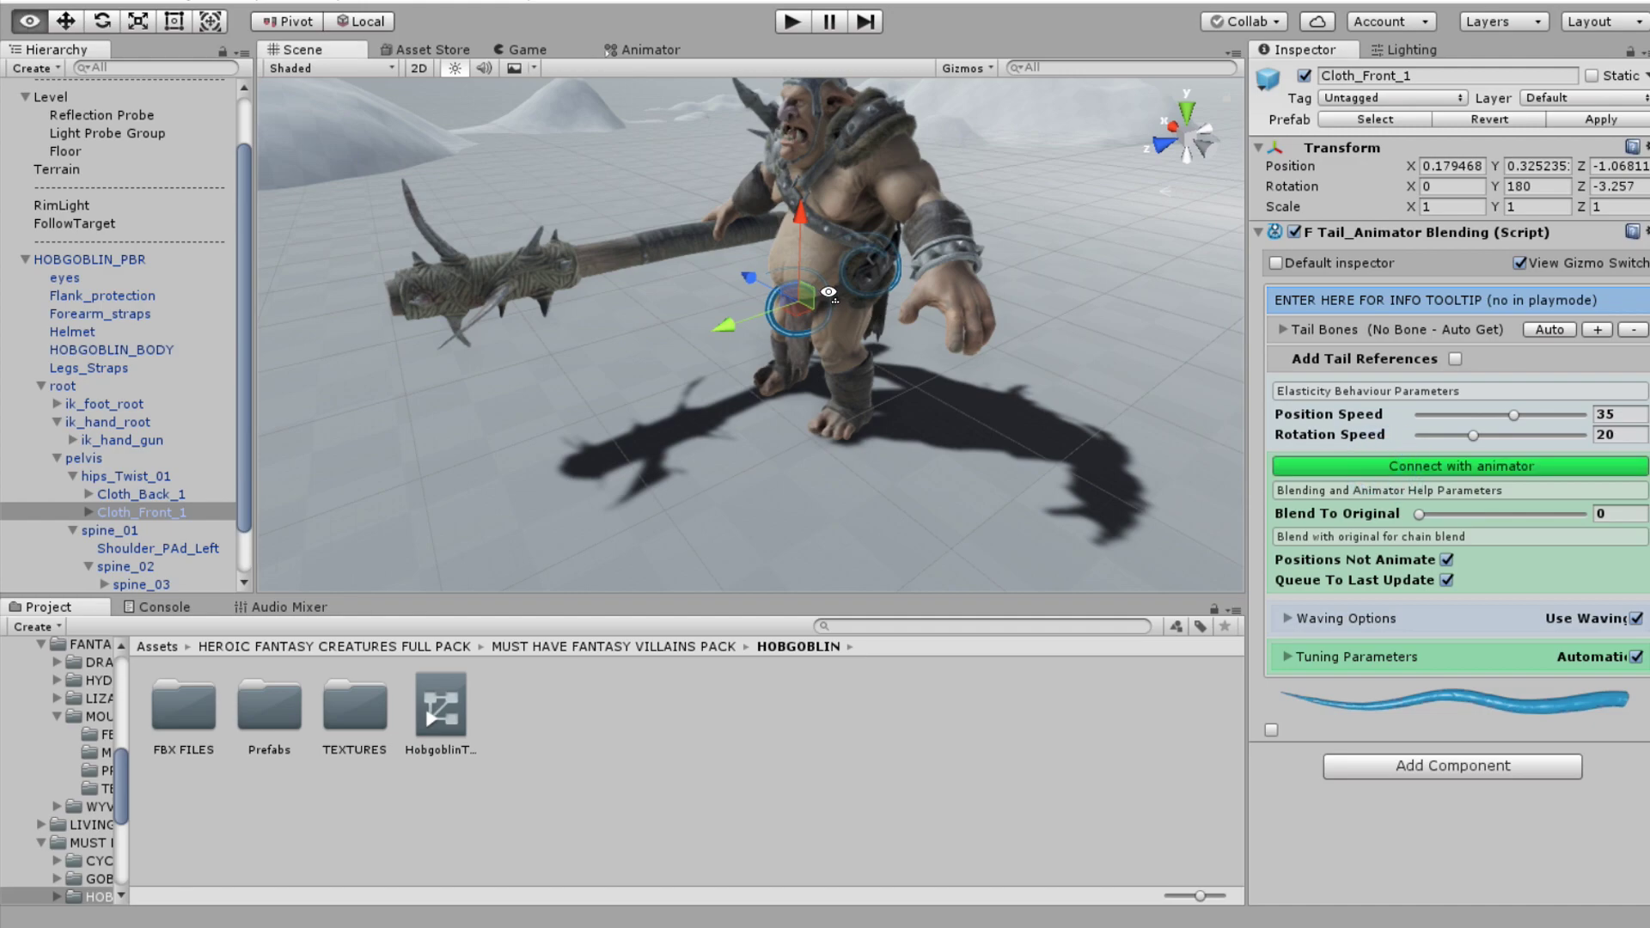
{"action": "left_click", "coordinate": [790, 21]}
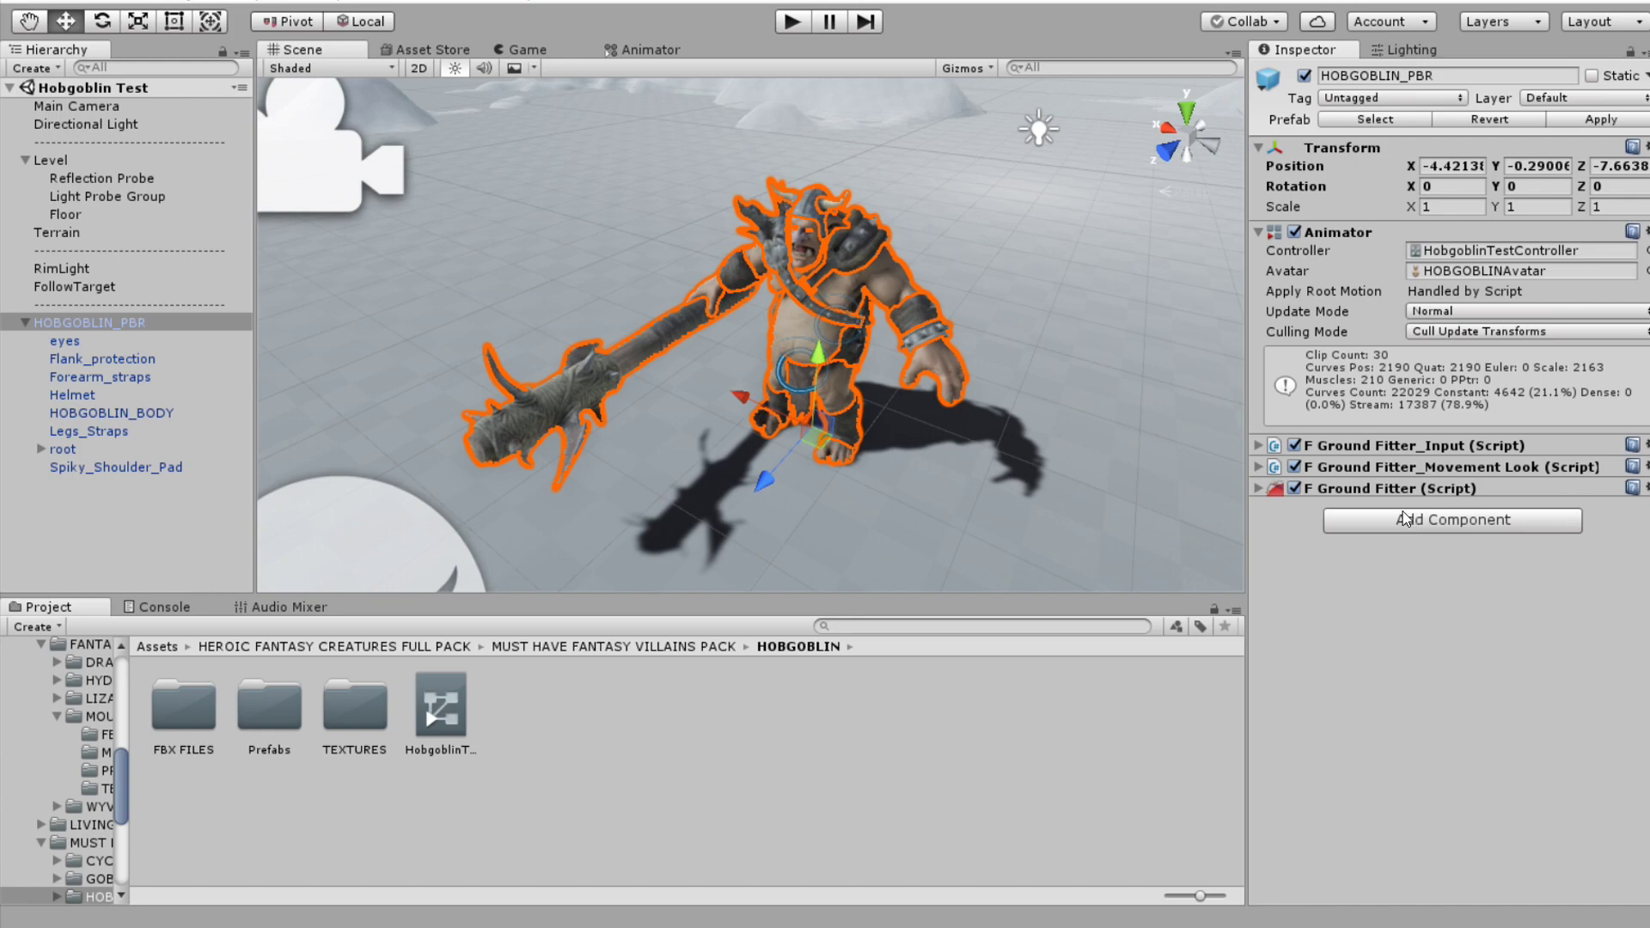
- Add the F Spine Animator component to HOBGOBLIN_PBR
{"action": "left_click", "coordinate": [1406, 519]}
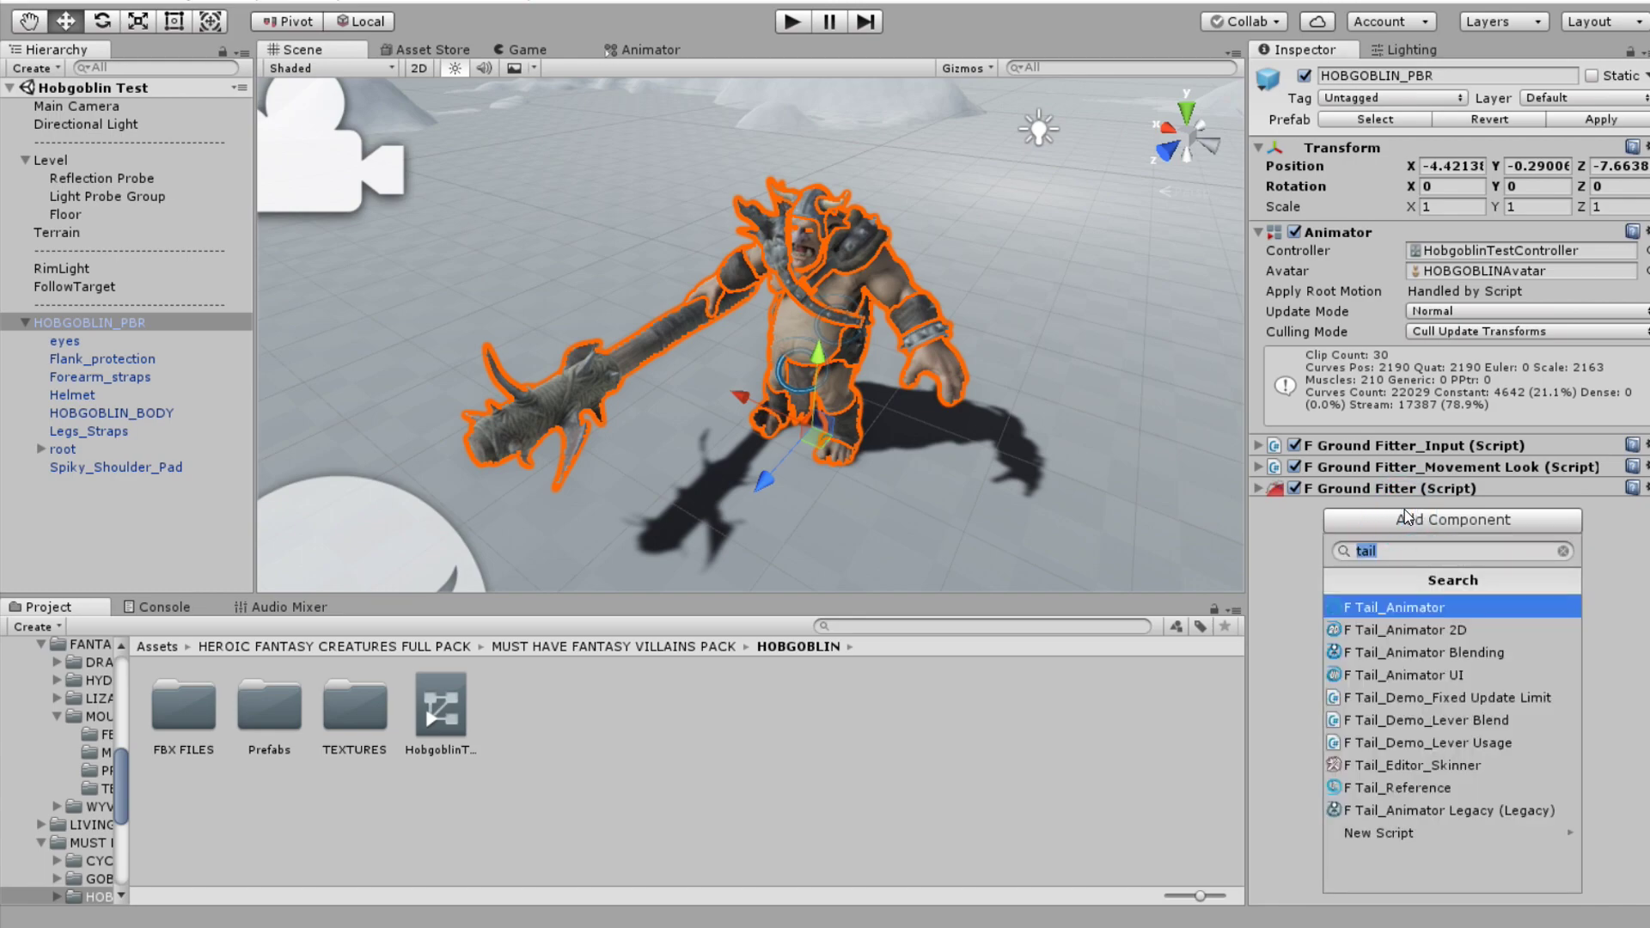
{"action": "type", "text": "spine"}
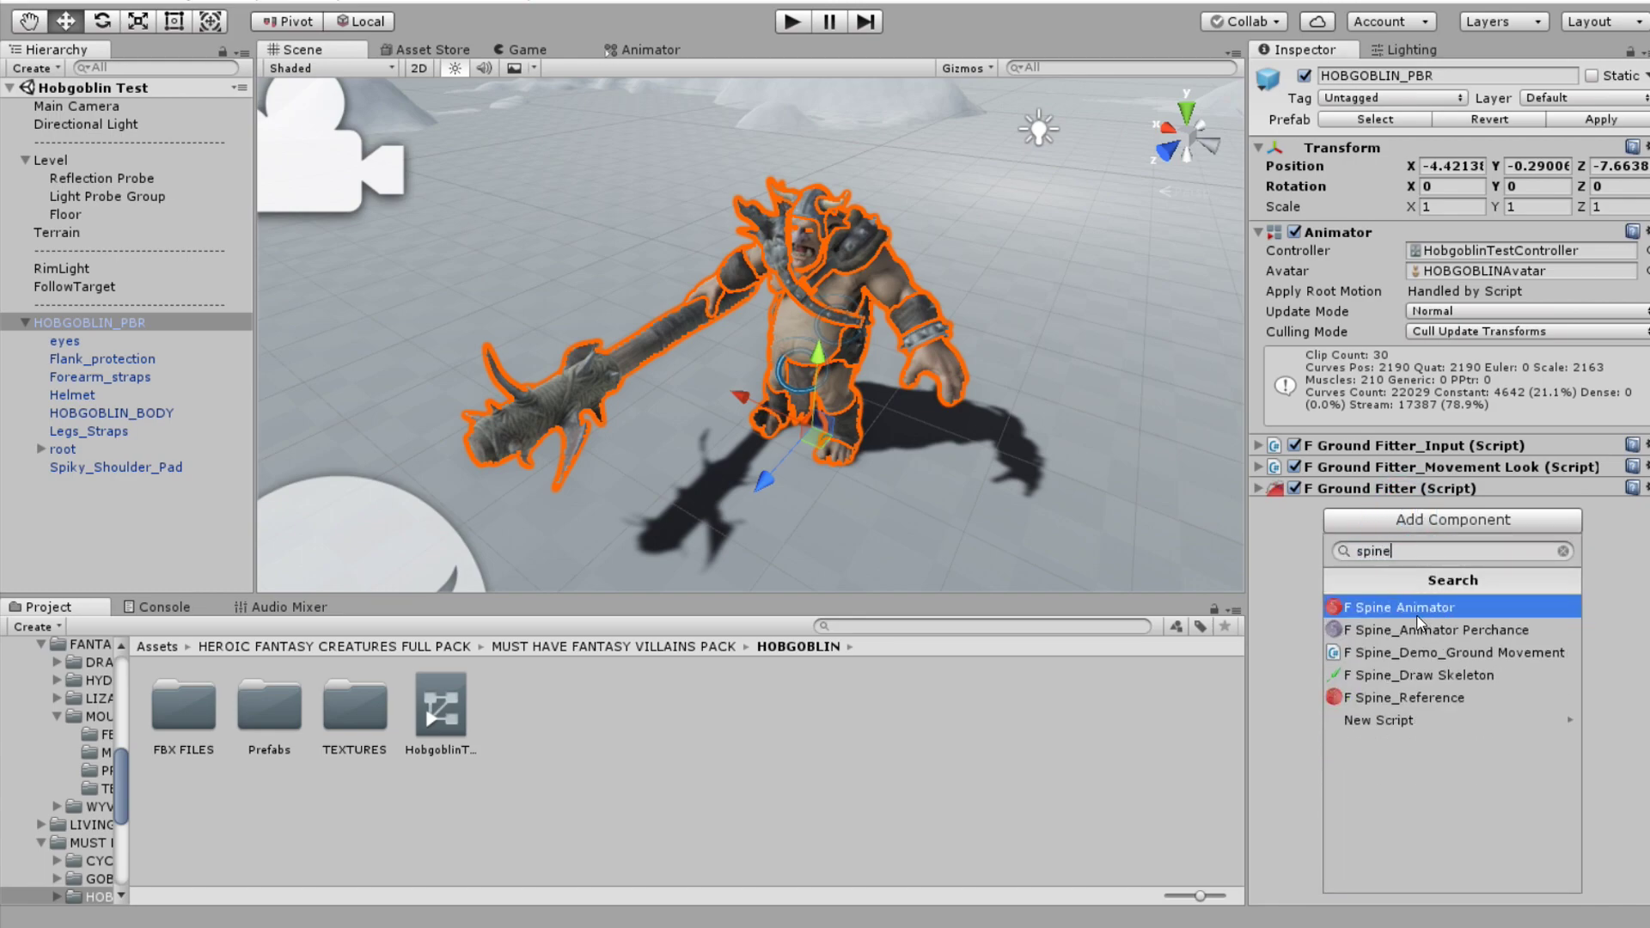
{"action": "left_click", "coordinate": [1410, 610]}
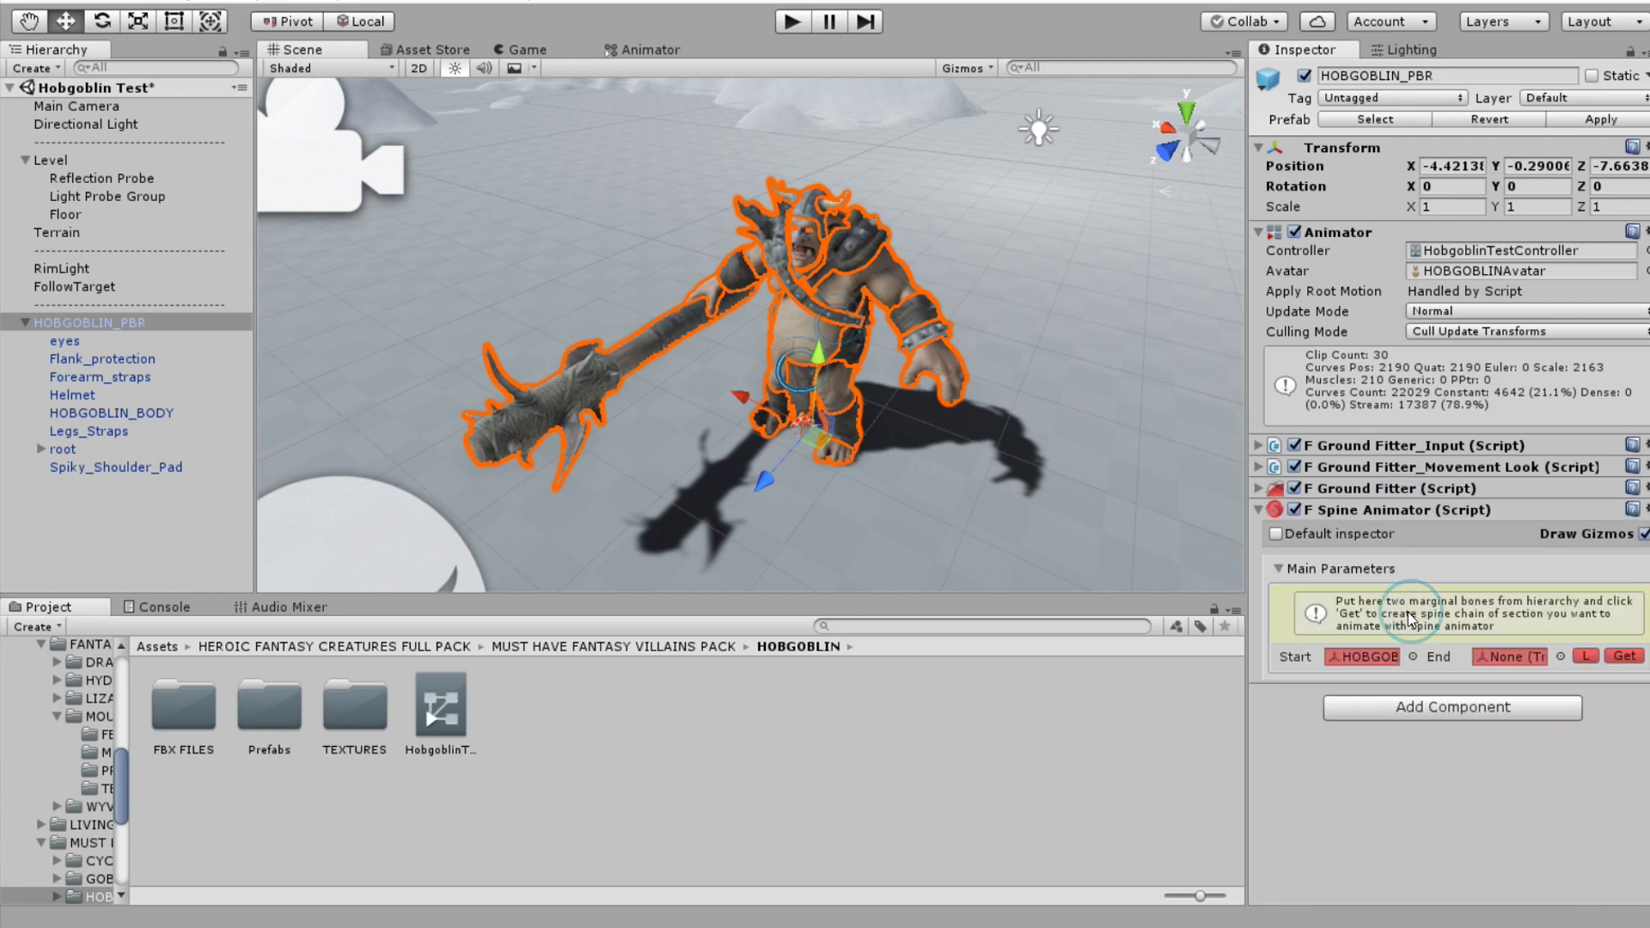
- Assign pelvis as Start and neck_01 as End bone in the F Spine Animator, and get the spine chain between them
{"action": "left_click", "coordinate": [41, 449]}
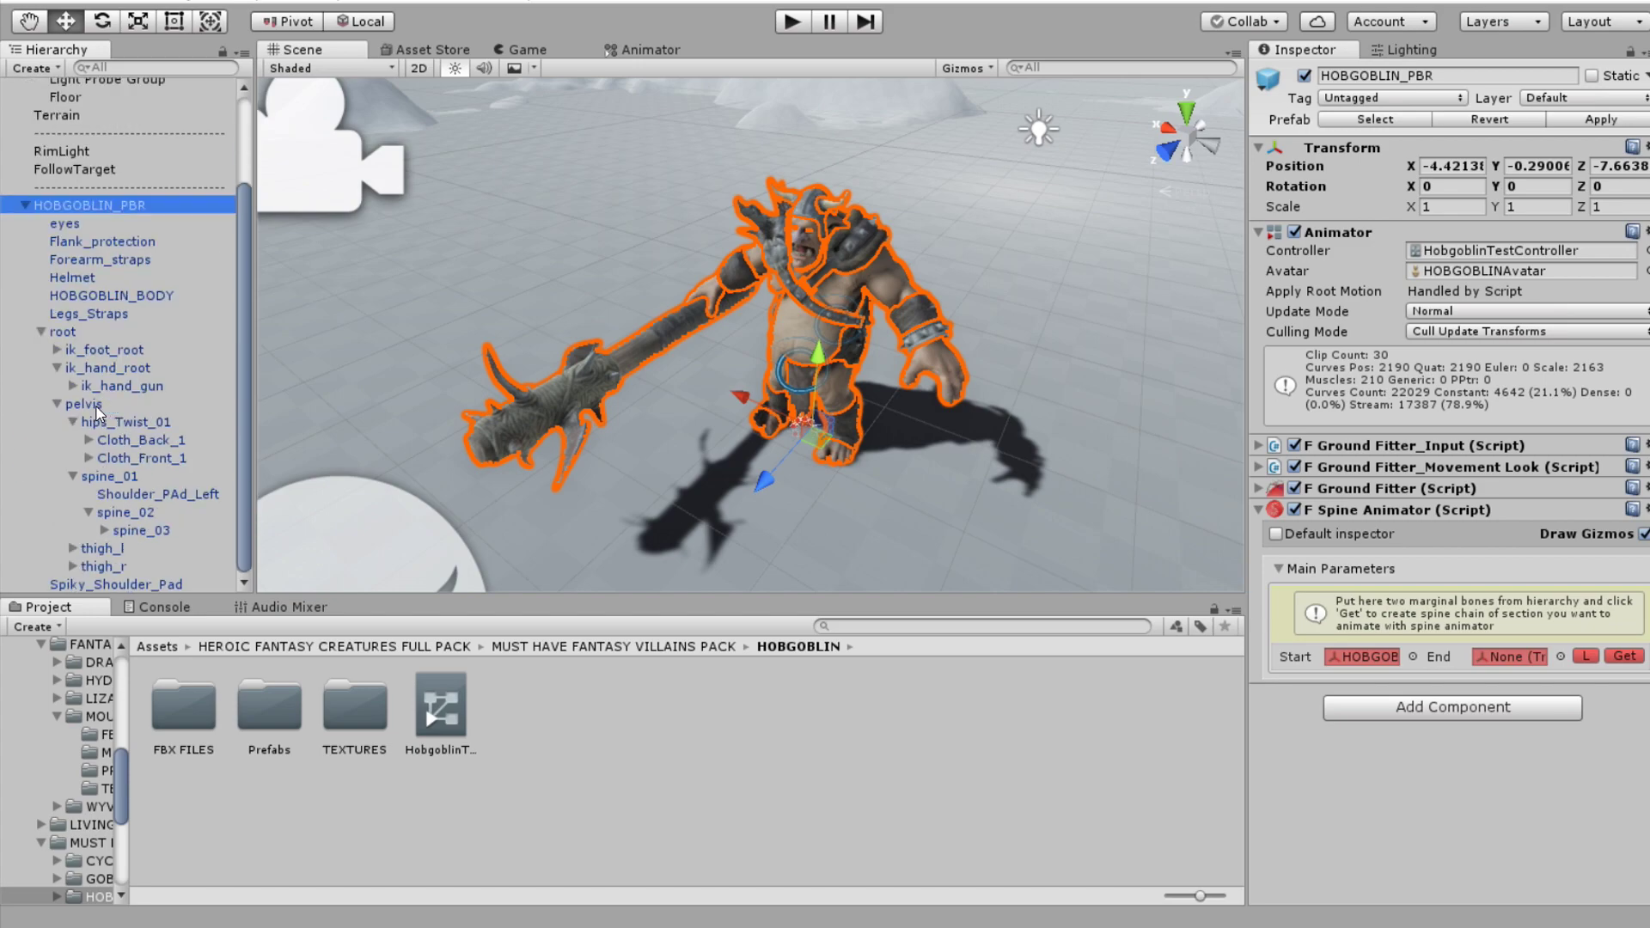
{"action": "left_click_drag", "start_coordinate": [84, 404], "coordinate": [1294, 607]}
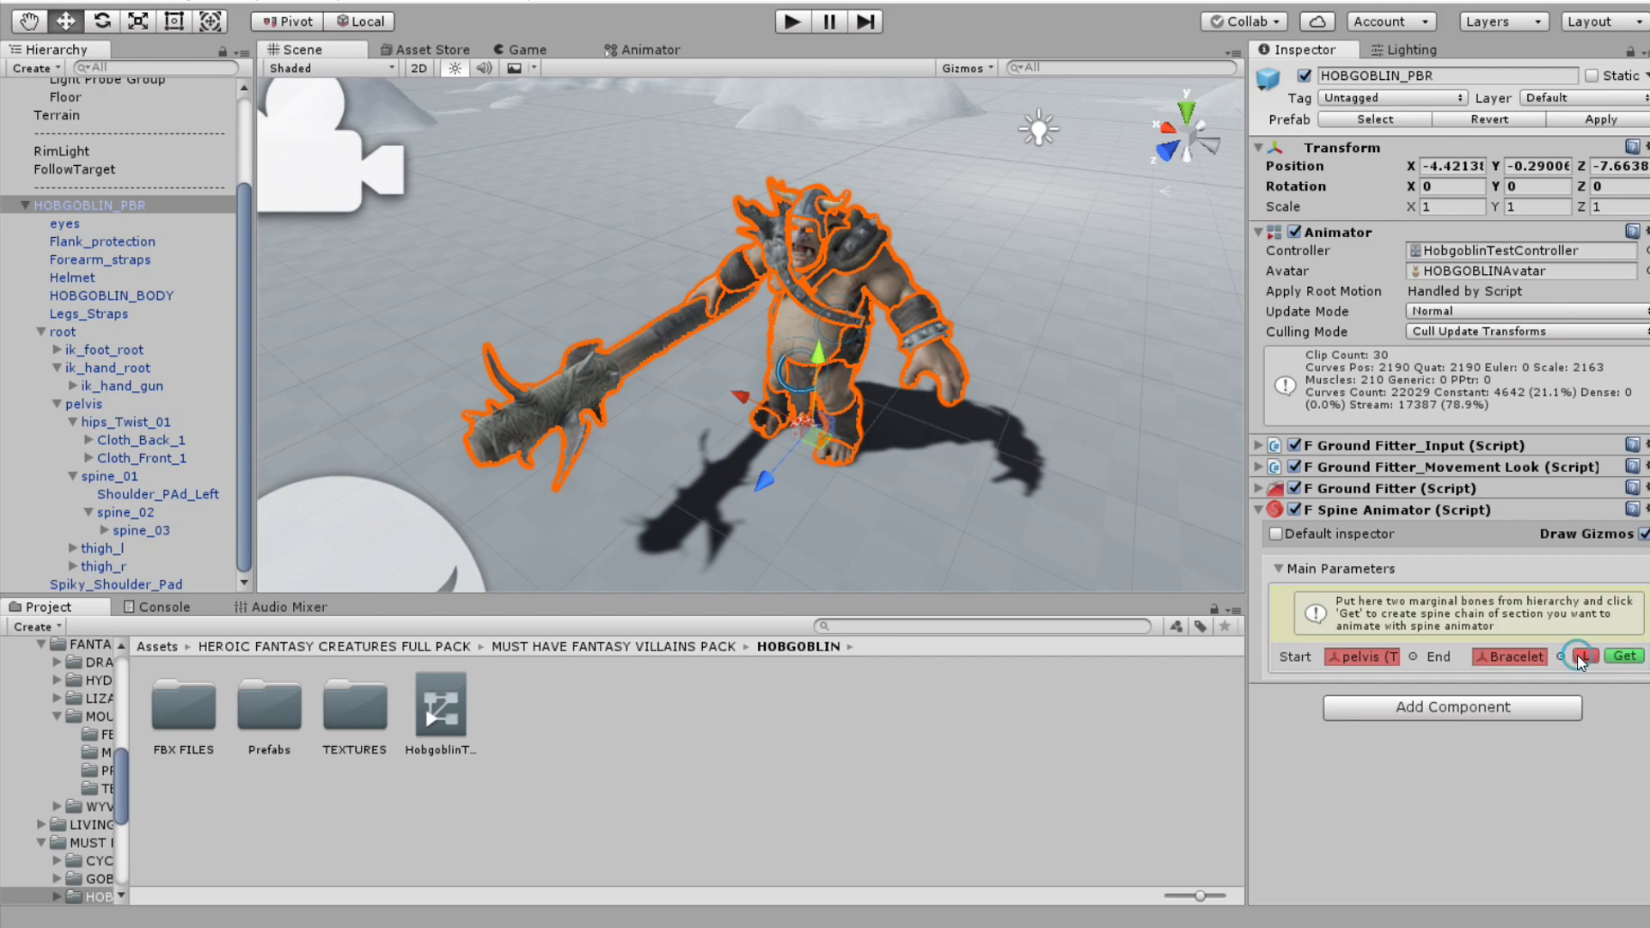
{"action": "left_click", "coordinate": [1580, 656]}
{"action": "scroll", "coordinate": [140, 368], "scroll_direction": "down", "scroll_amount": 5}
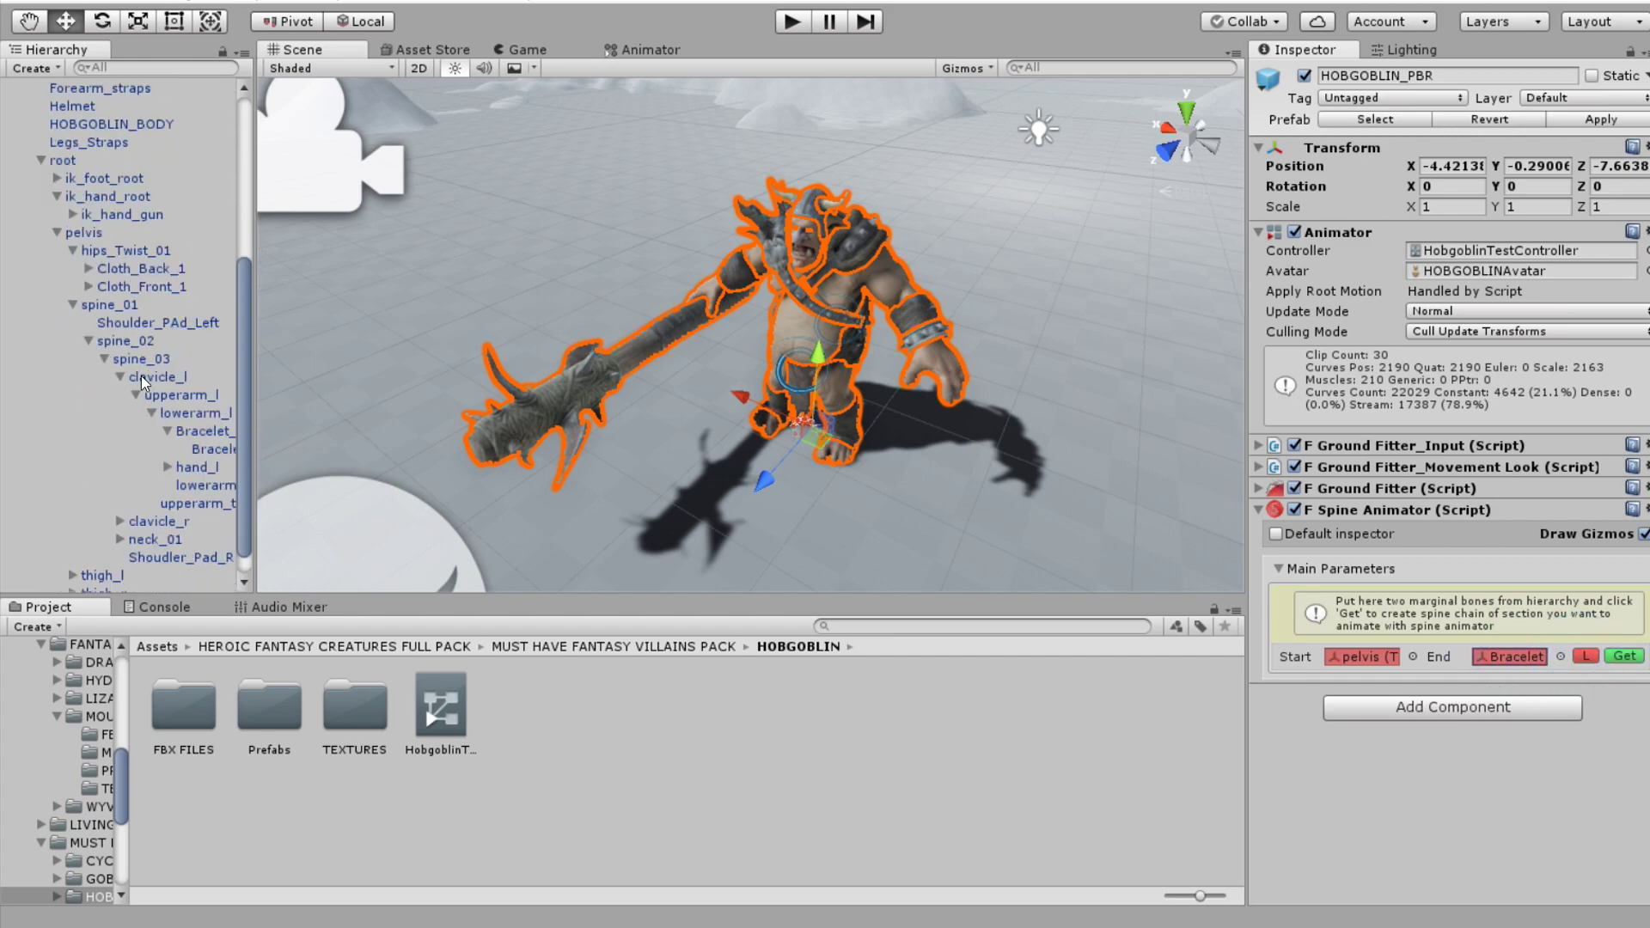
{"action": "left_click", "coordinate": [121, 378]}
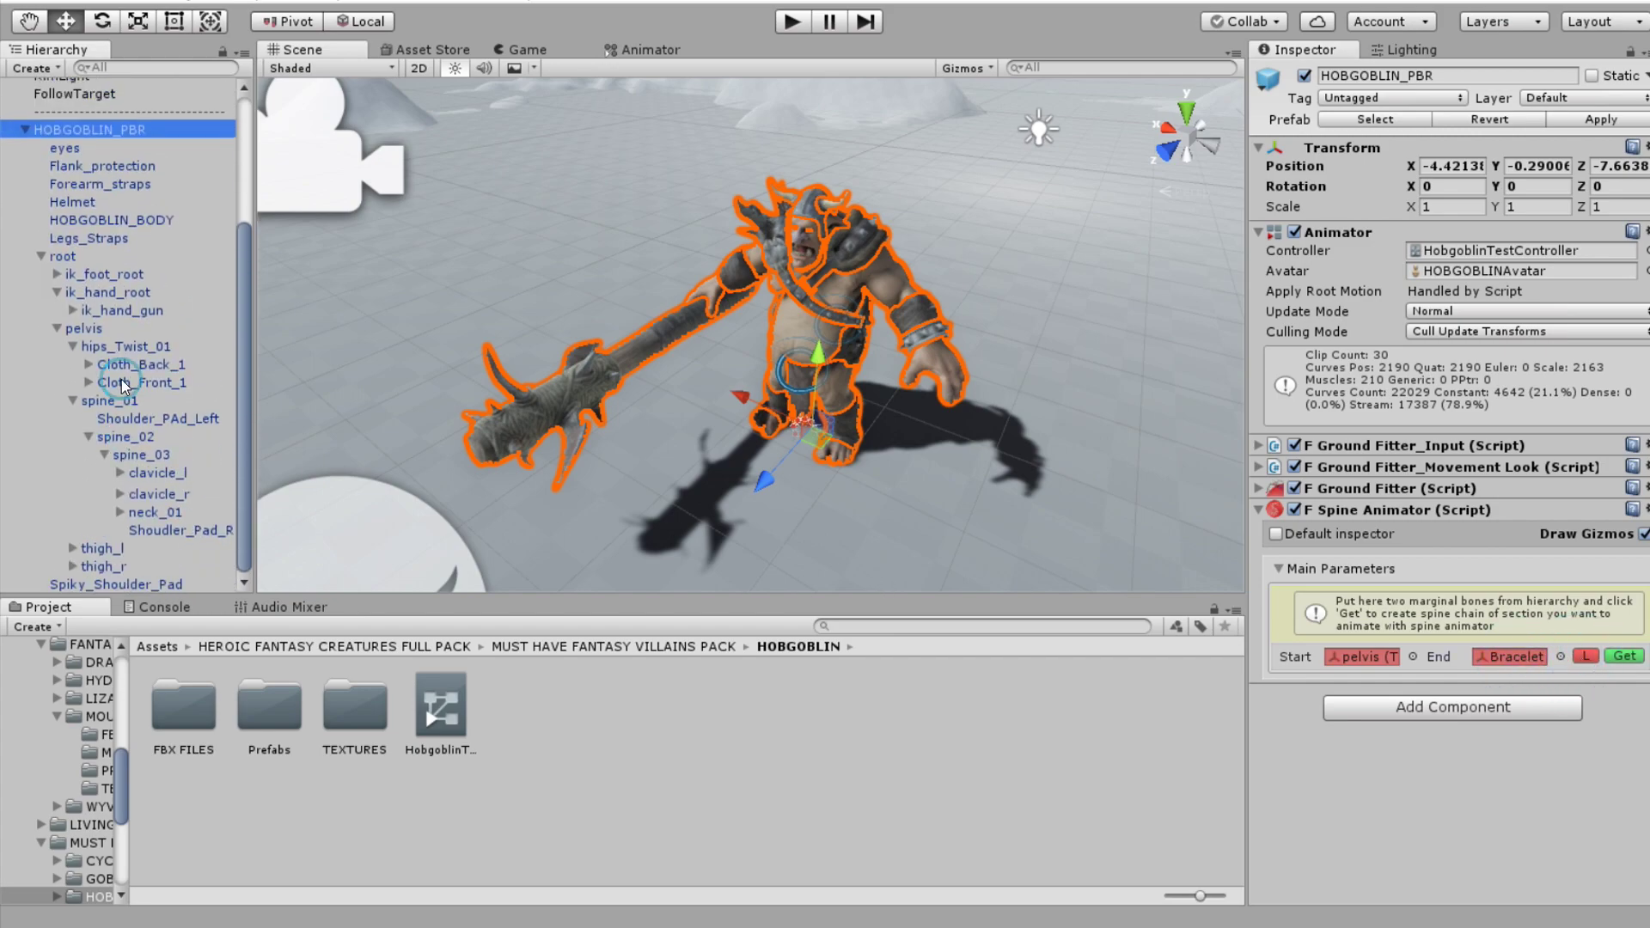
{"action": "left_click_drag", "start_coordinate": [159, 511], "coordinate": [1330, 547]}
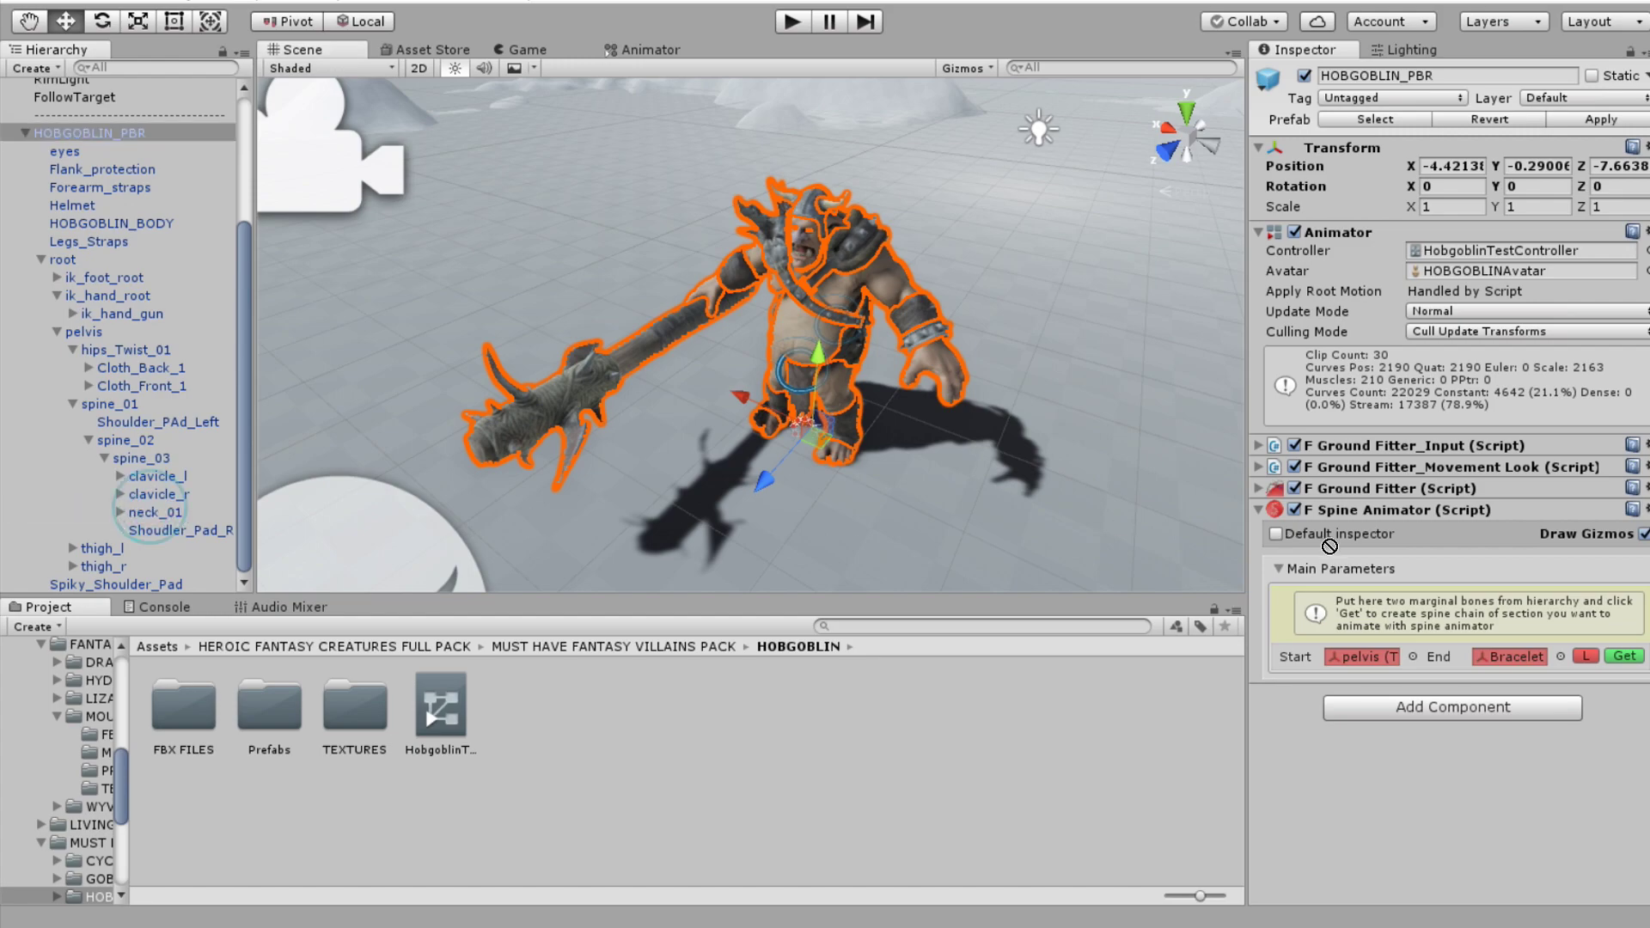
{"action": "left_click", "coordinate": [1623, 658]}
- Check the spine chain's bones on the model and turn off Last Bone Leading in the F Spine Animator
{"action": "scroll", "coordinate": [994, 361], "scroll_direction": "up", "scroll_amount": 4}
{"action": "right_click_drag", "start_coordinate": [995, 361], "coordinate": [801, 248]}
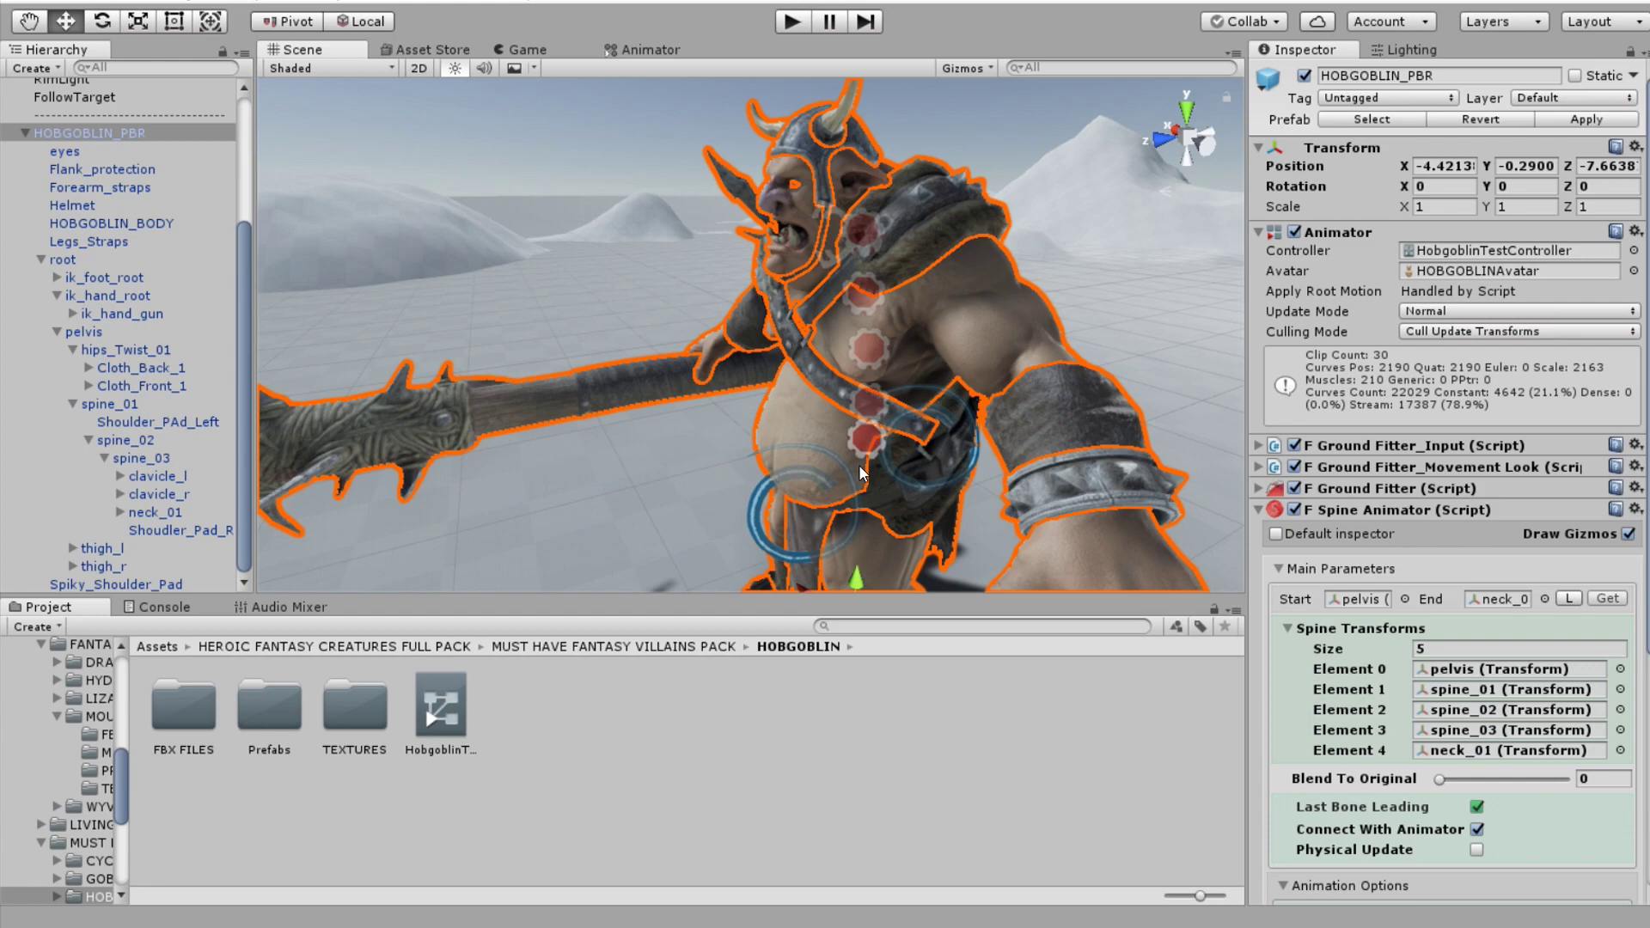
{"action": "scroll", "coordinate": [1308, 636], "scroll_direction": "down", "scroll_amount": 6}
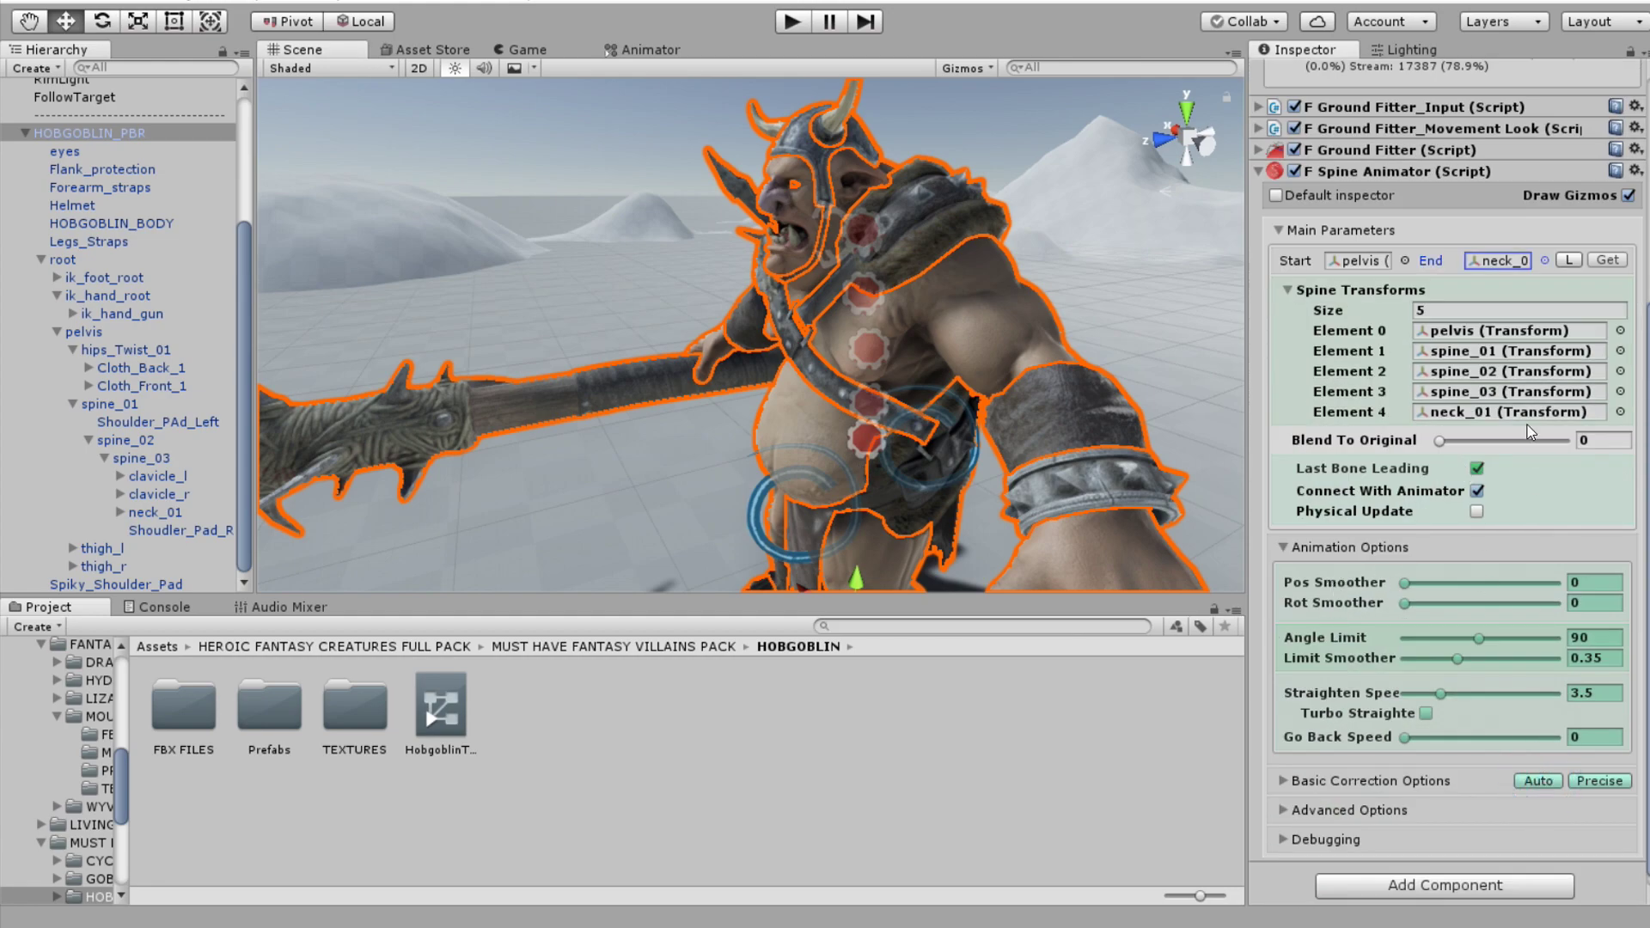
{"action": "left_click", "coordinate": [1477, 468]}
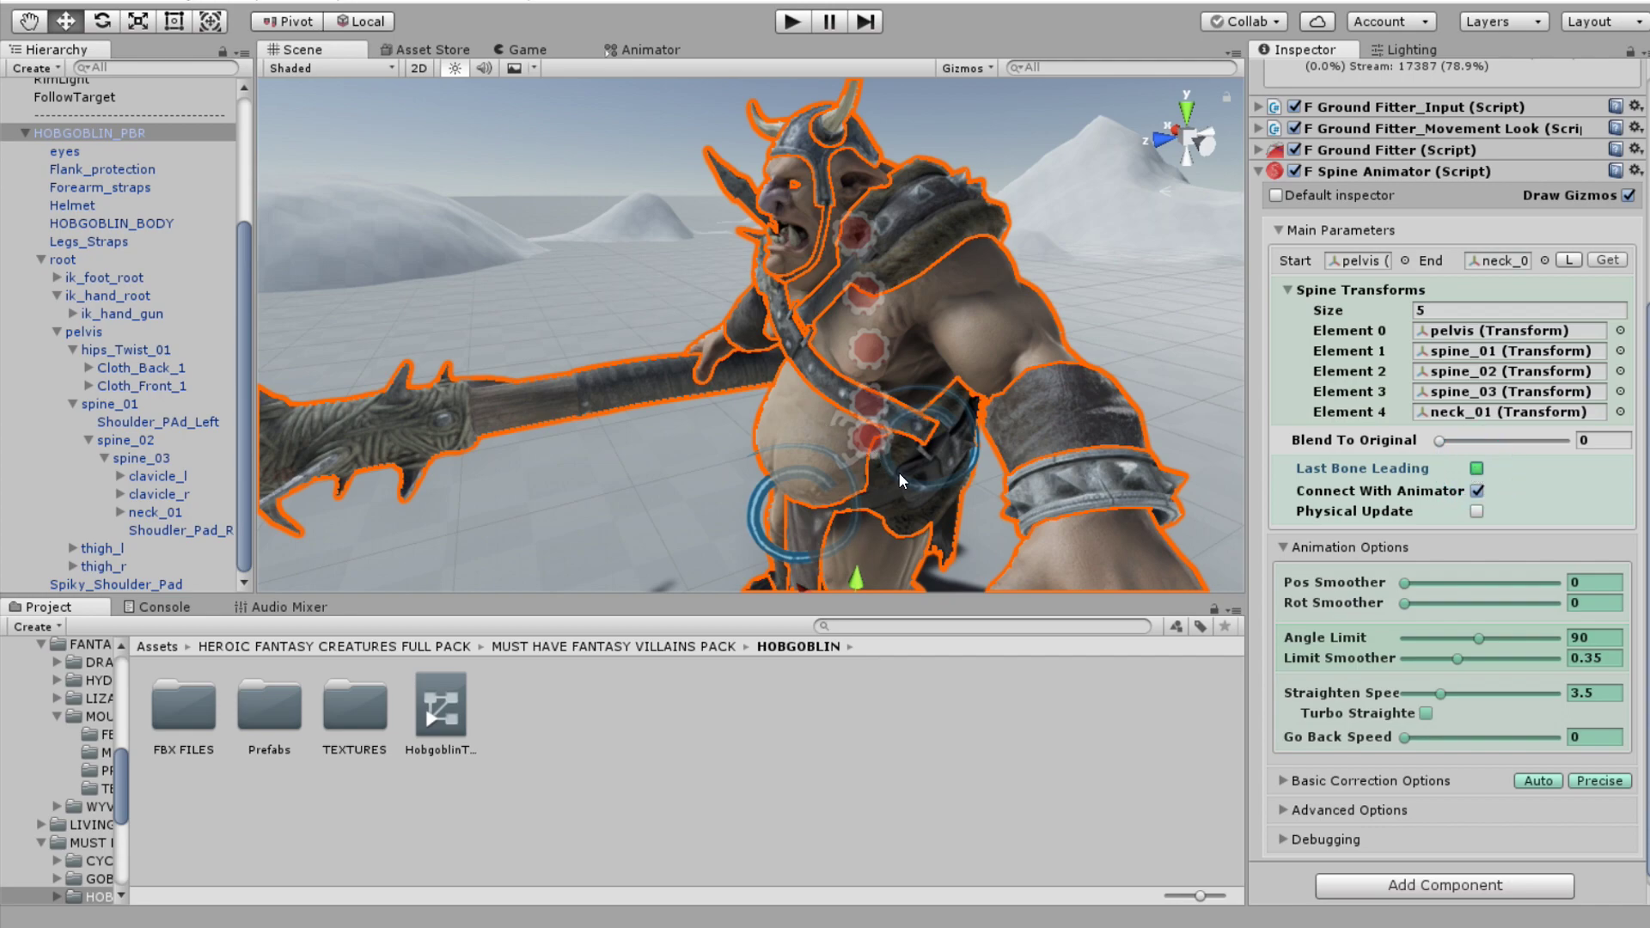
- Set the F Spine Animator's Distances Multiplier to 0.11 in its advanced options, and open its debugging options
{"action": "scroll", "coordinate": [1338, 656], "scroll_direction": "down", "scroll_amount": 1}
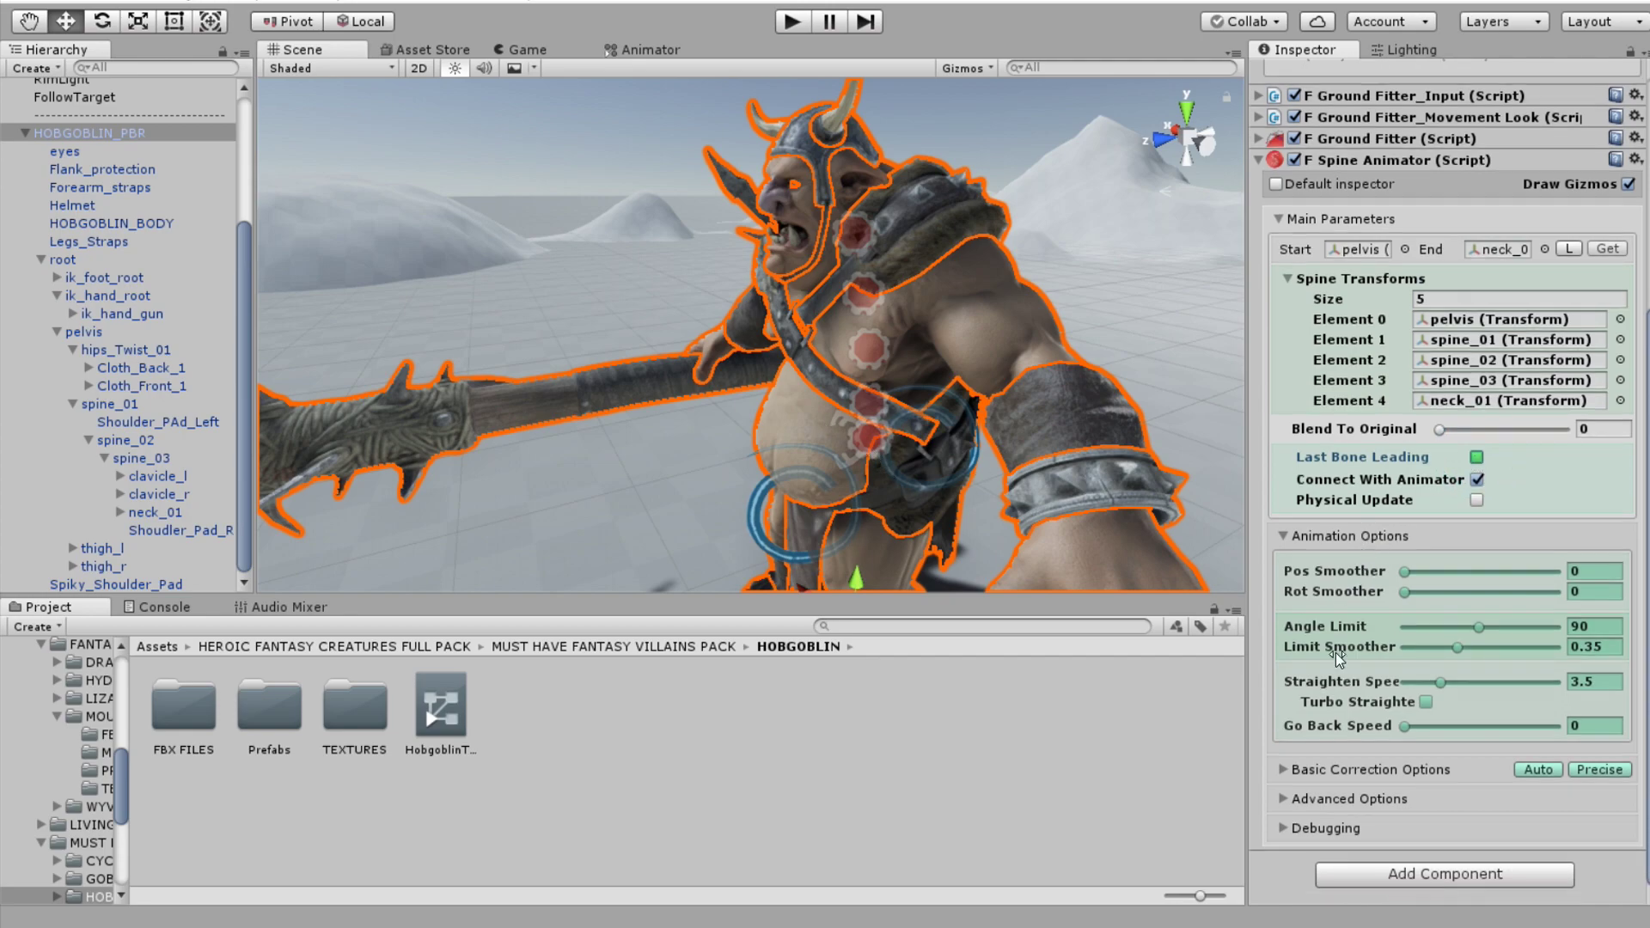
{"action": "left_click", "coordinate": [1286, 799]}
{"action": "scroll", "coordinate": [1332, 771], "scroll_direction": "down", "scroll_amount": 4}
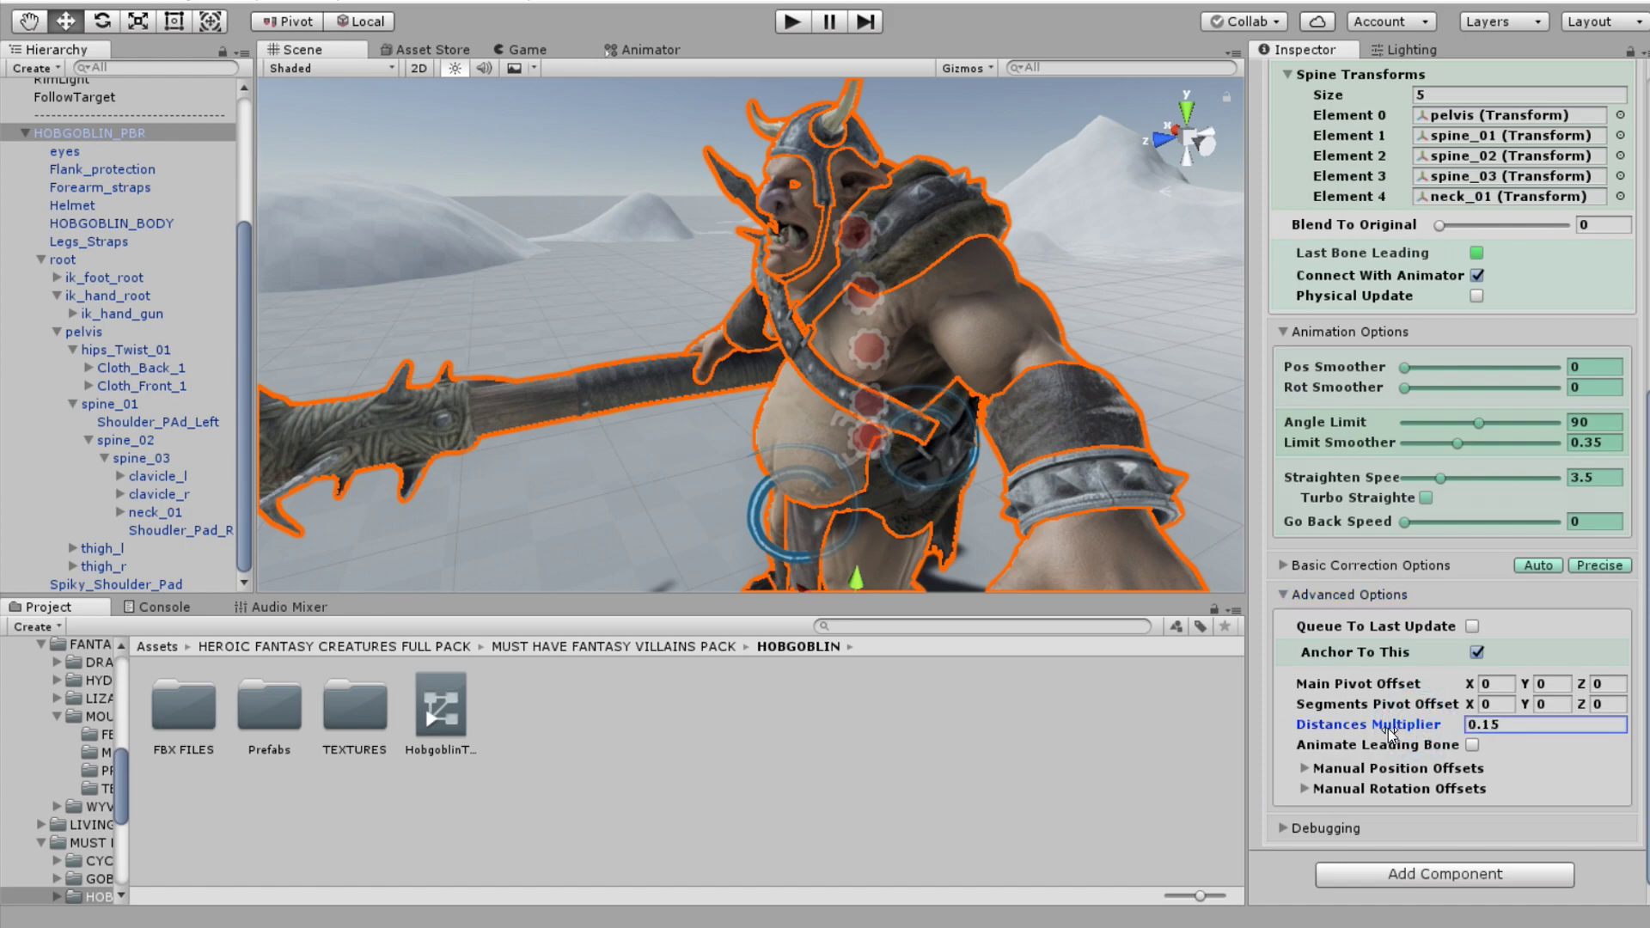
{"action": "left_click_drag", "start_coordinate": [1389, 730], "coordinate": [1385, 732]}
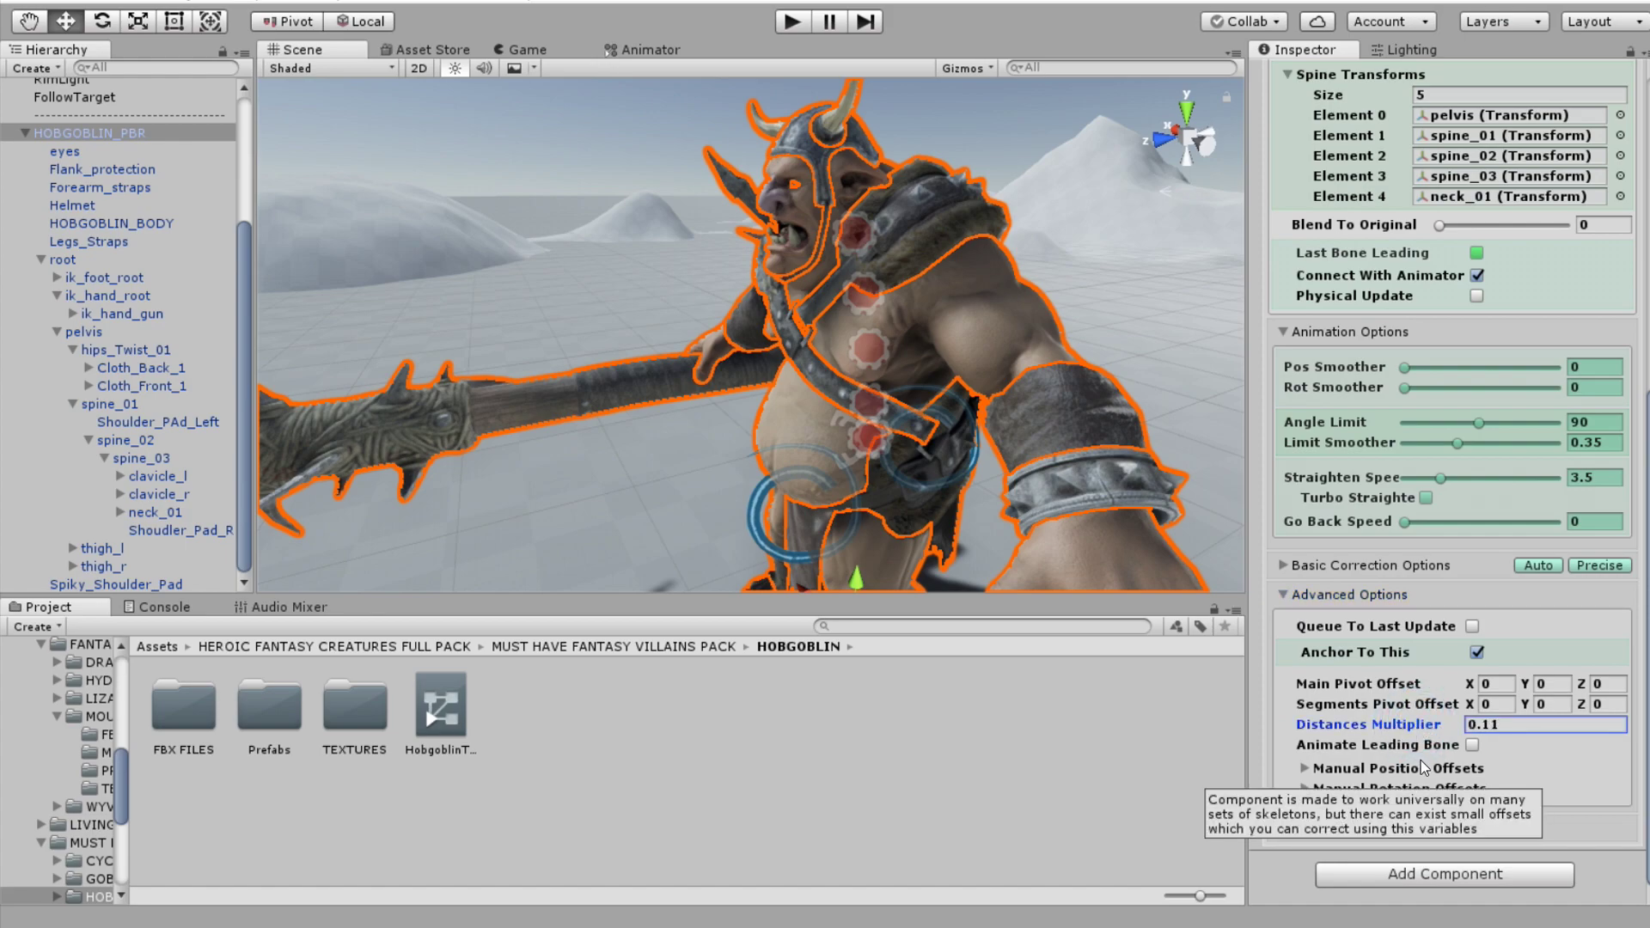
{"action": "left_click", "coordinate": [1286, 826]}
{"action": "scroll", "coordinate": [1312, 824], "scroll_direction": "down", "scroll_amount": 3}
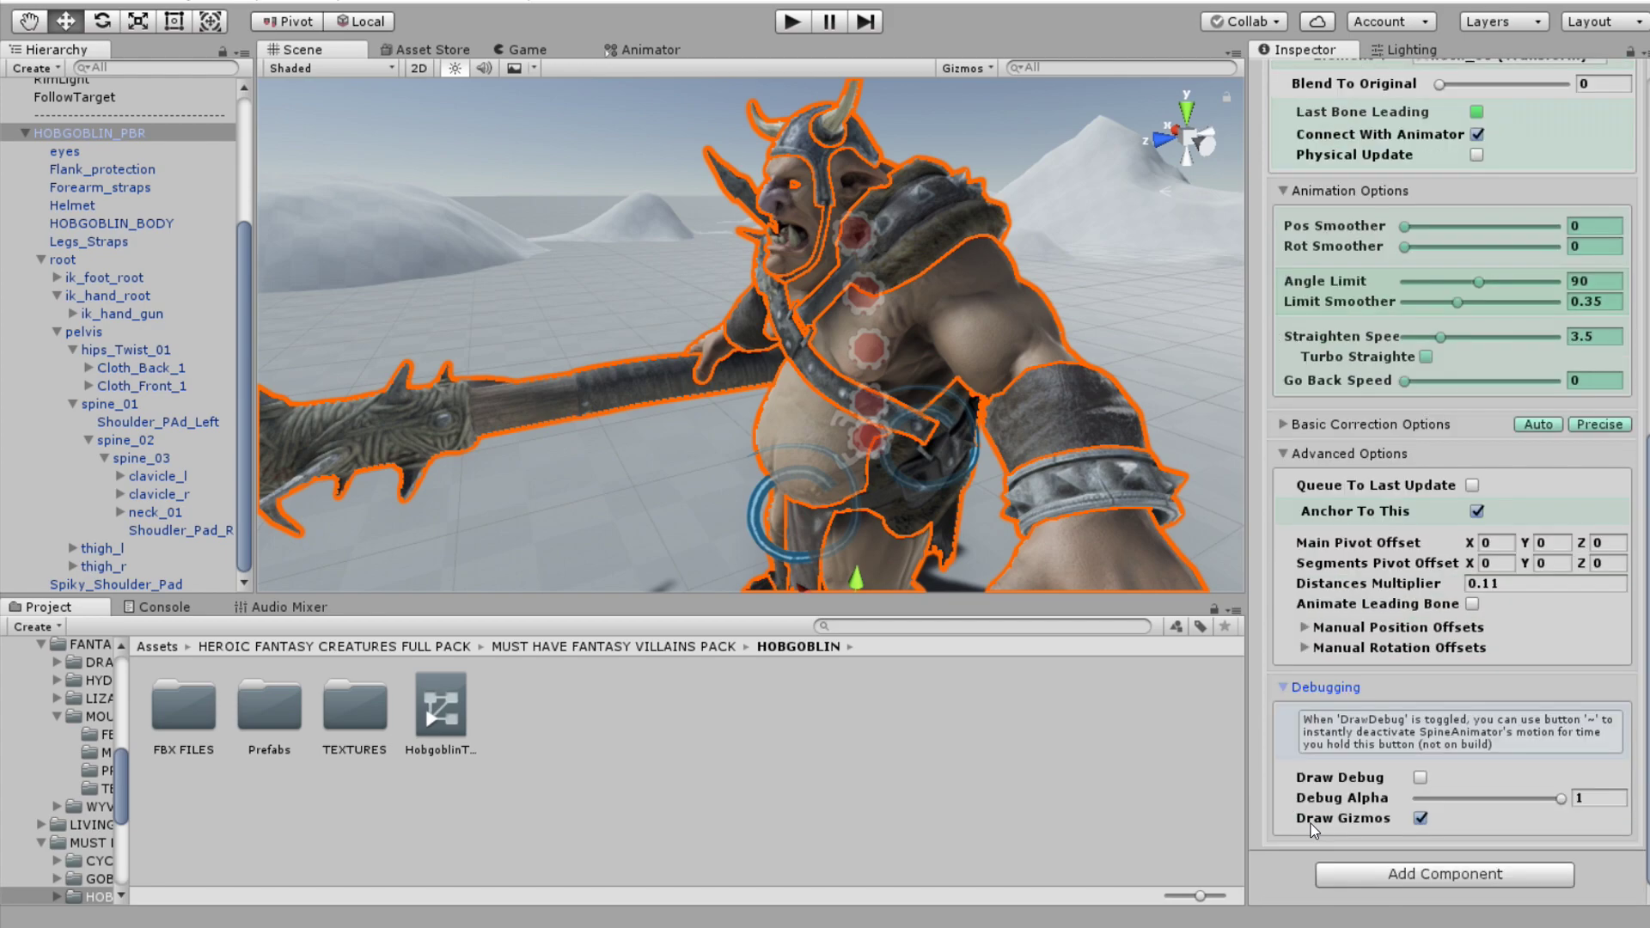
- Set the F Spine Animator's Straighten Speed to 0 and its Go Back Speed to 0.326
{"action": "scroll", "coordinate": [1557, 546], "scroll_direction": "up", "scroll_amount": 9}
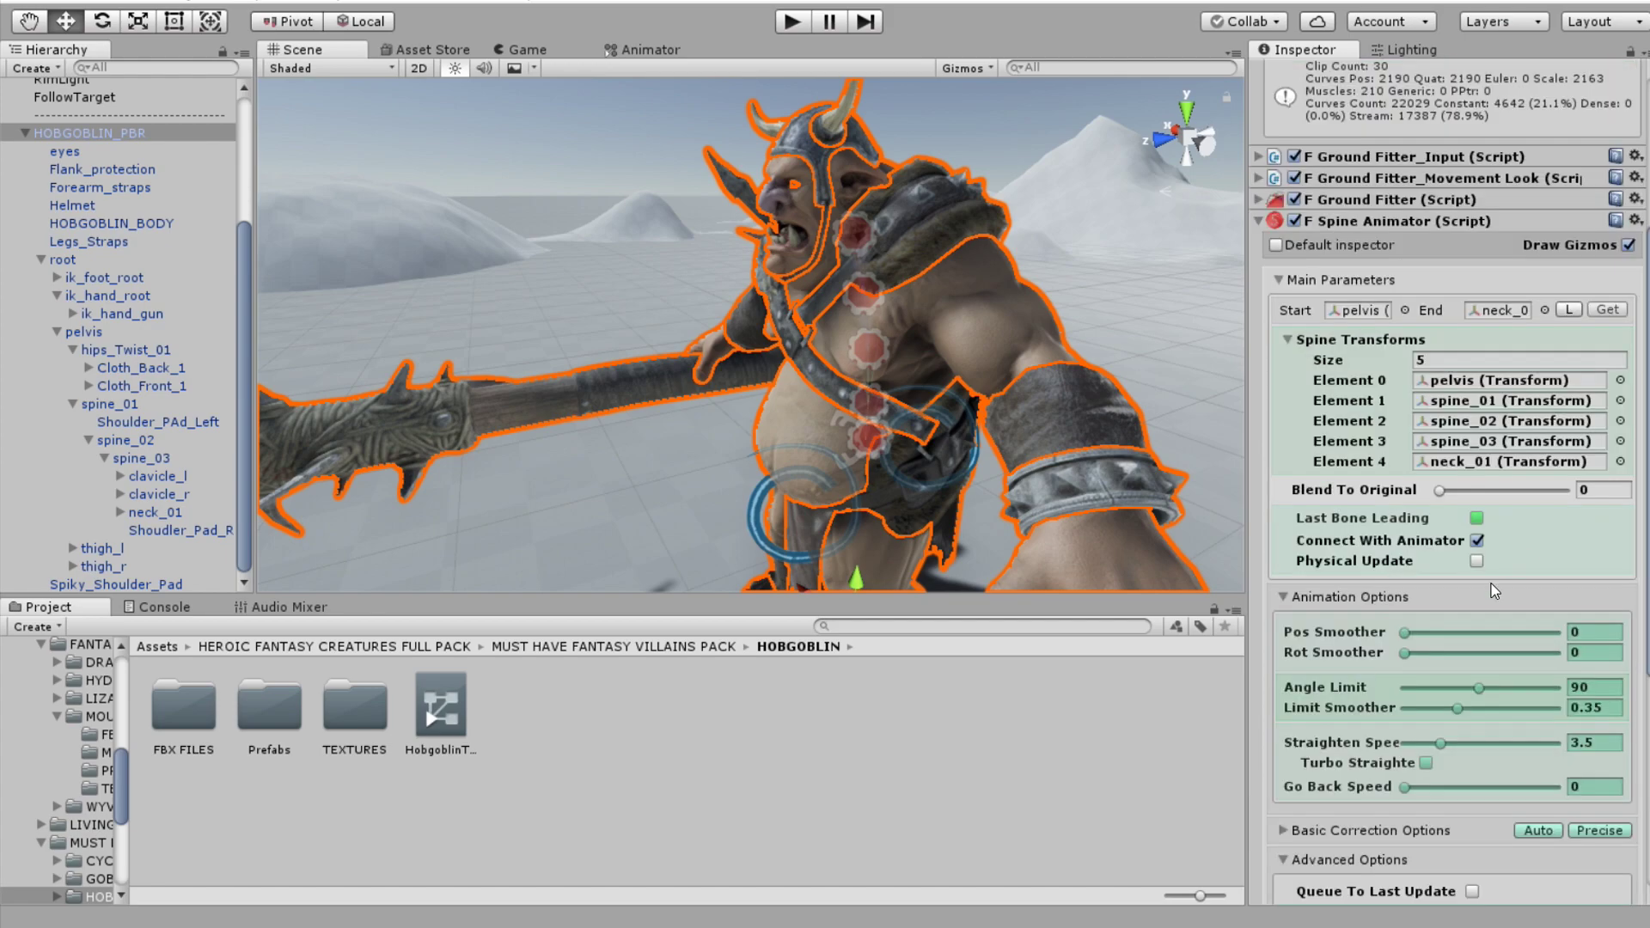
{"action": "scroll", "coordinate": [1353, 621], "scroll_direction": "down", "scroll_amount": 5}
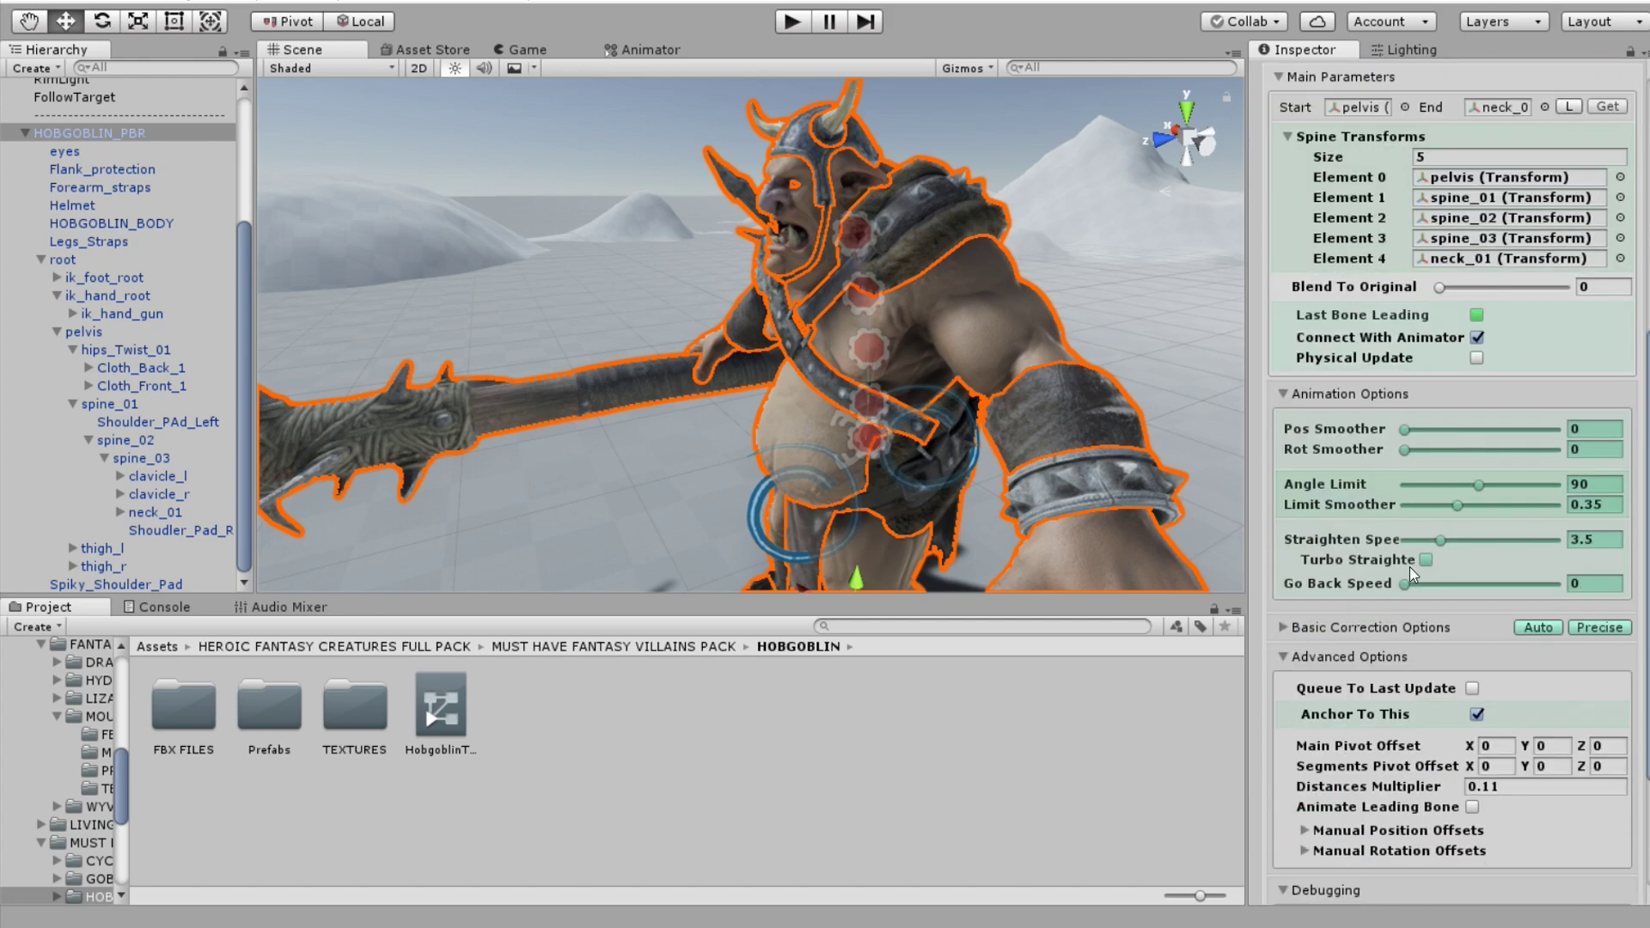
{"action": "left_click_drag", "start_coordinate": [1425, 541], "coordinate": [1454, 563]}
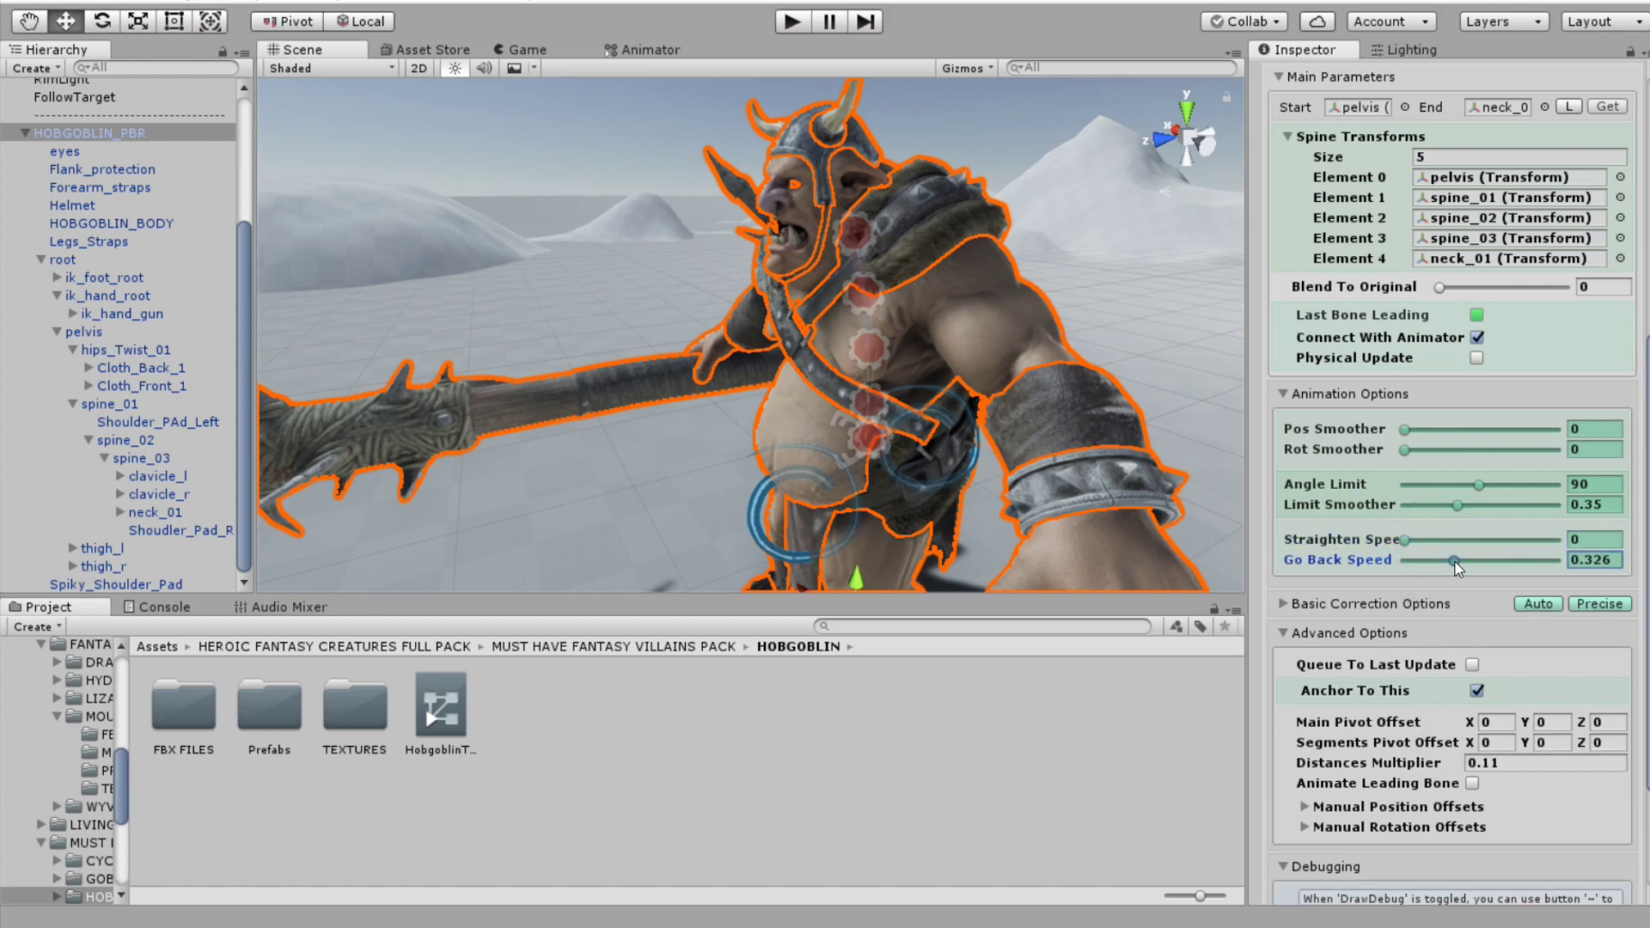
- Run the game and walk the hobgoblin toward and away from the camera to test the spine motion
{"action": "key", "text": "ctrl+p"}
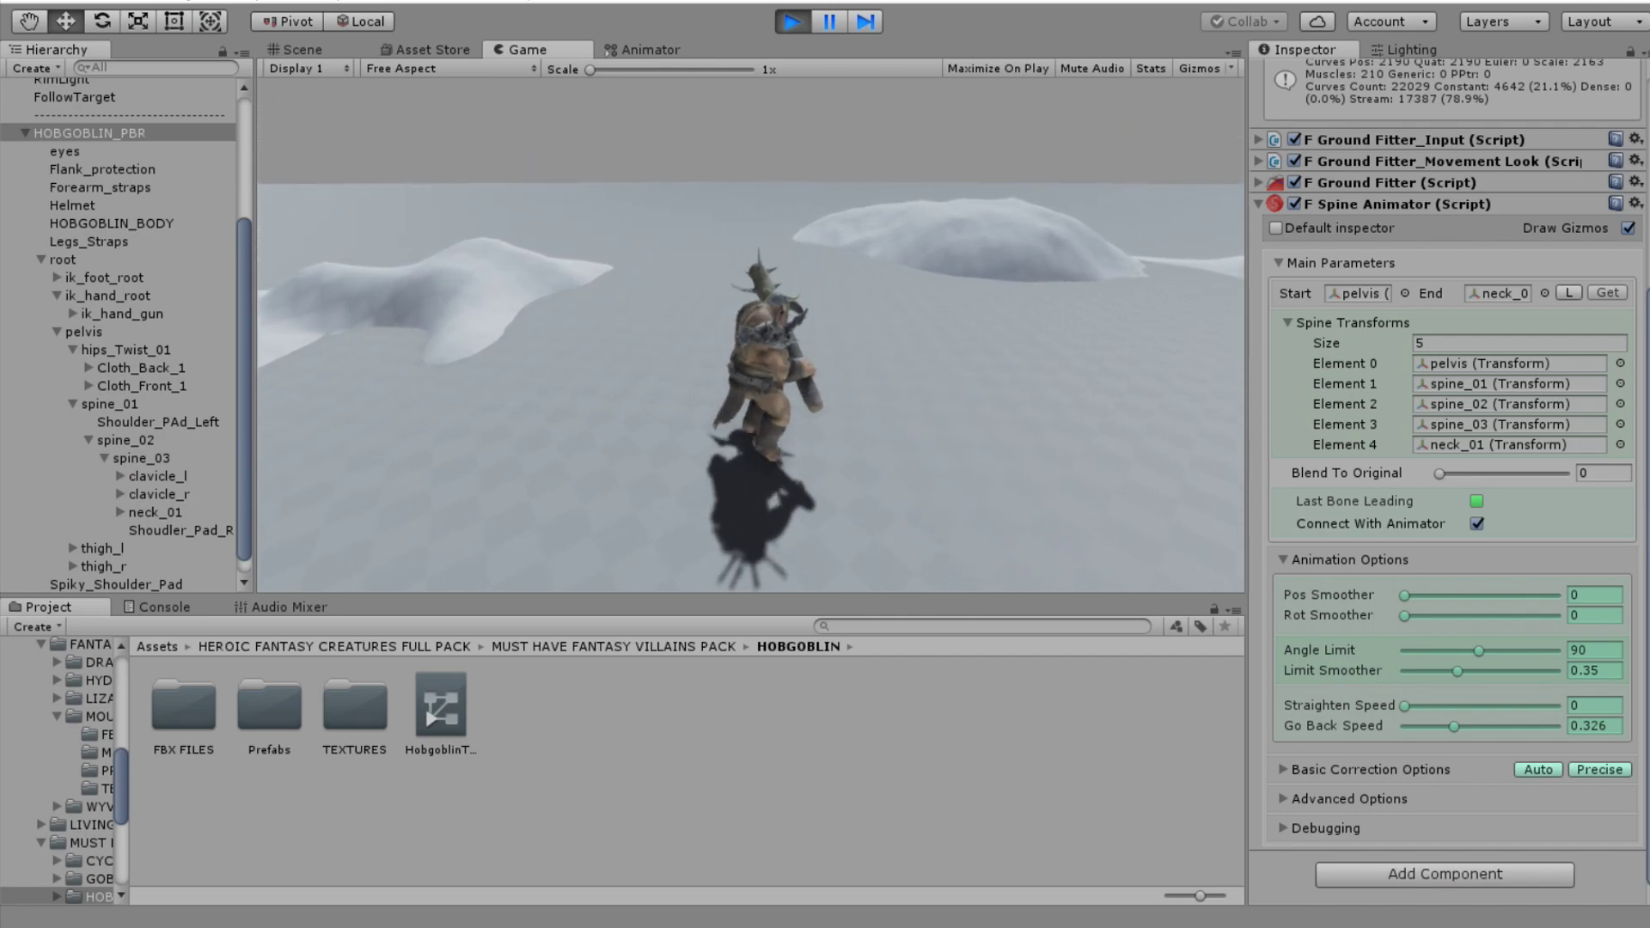
{"action": "key", "text": "s"}
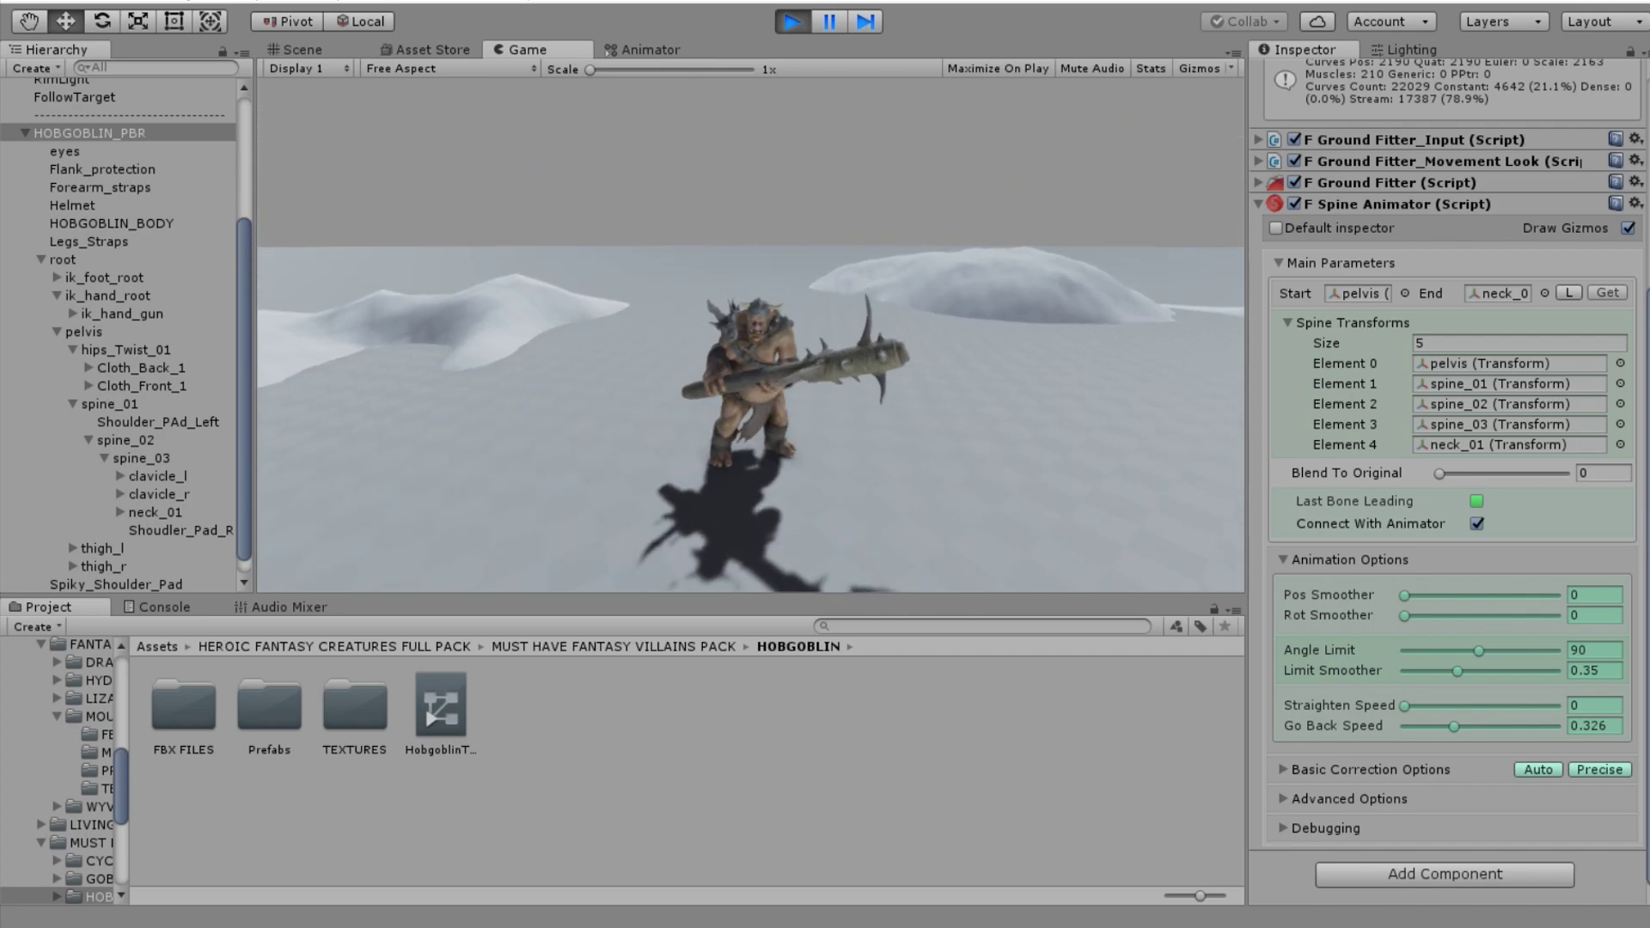
{"action": "key", "text": "w"}
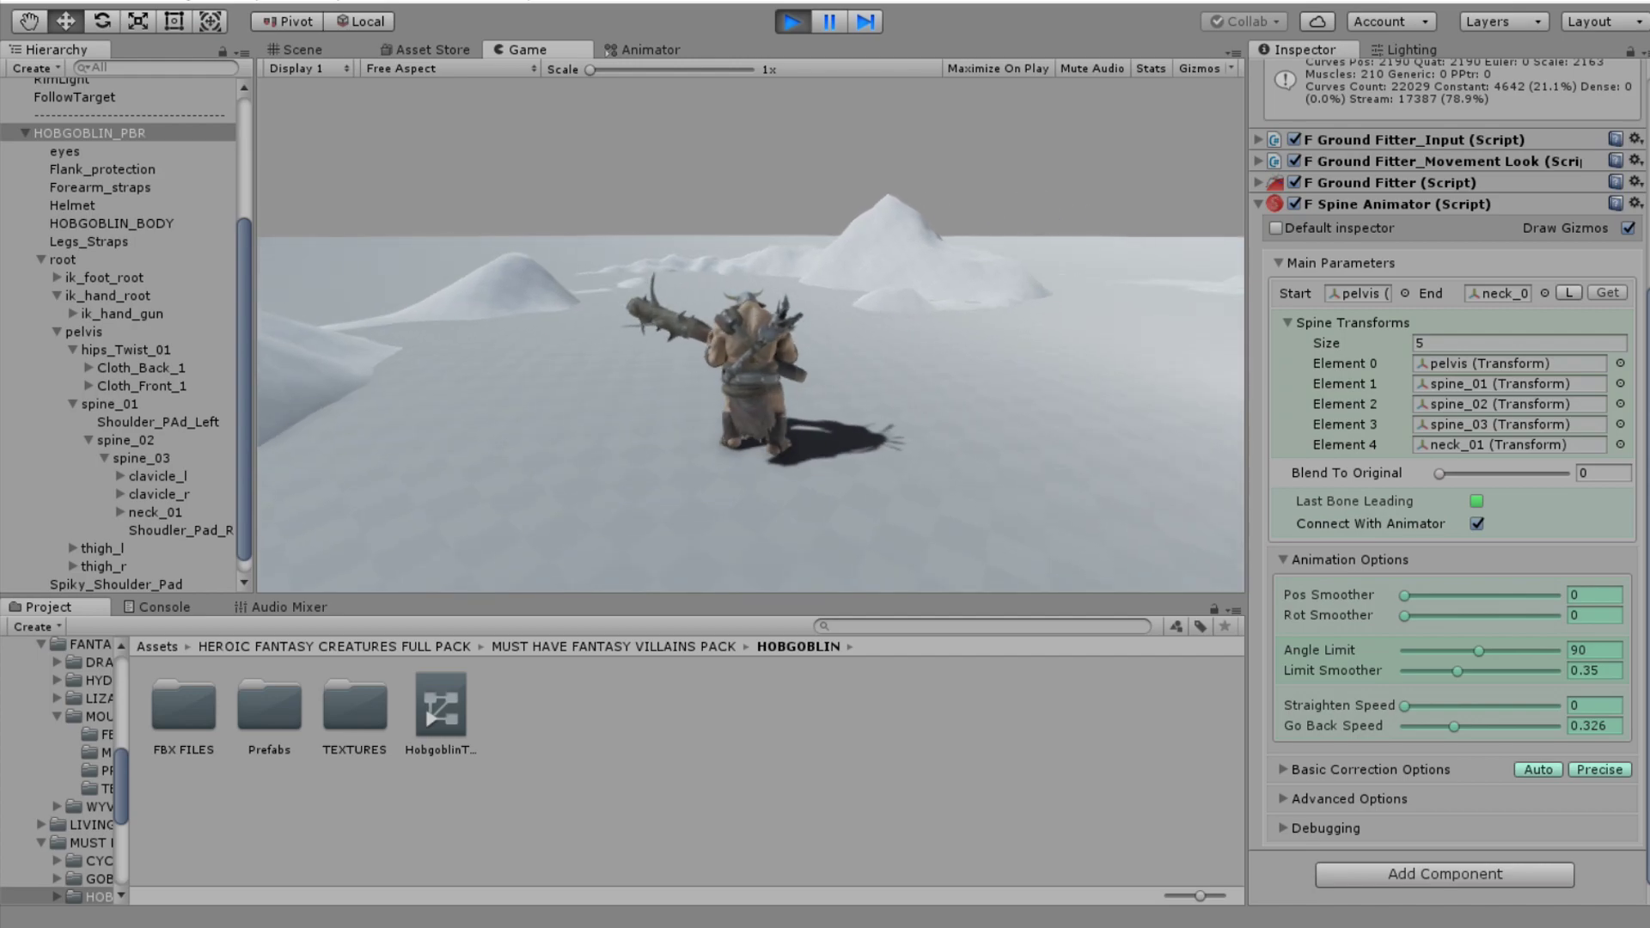
- Turn off Element 0 under Selective Pos Not Animated in the F Spine Animator's Basic Correction Options, and stop the game
{"action": "left_click", "coordinate": [1323, 526]}
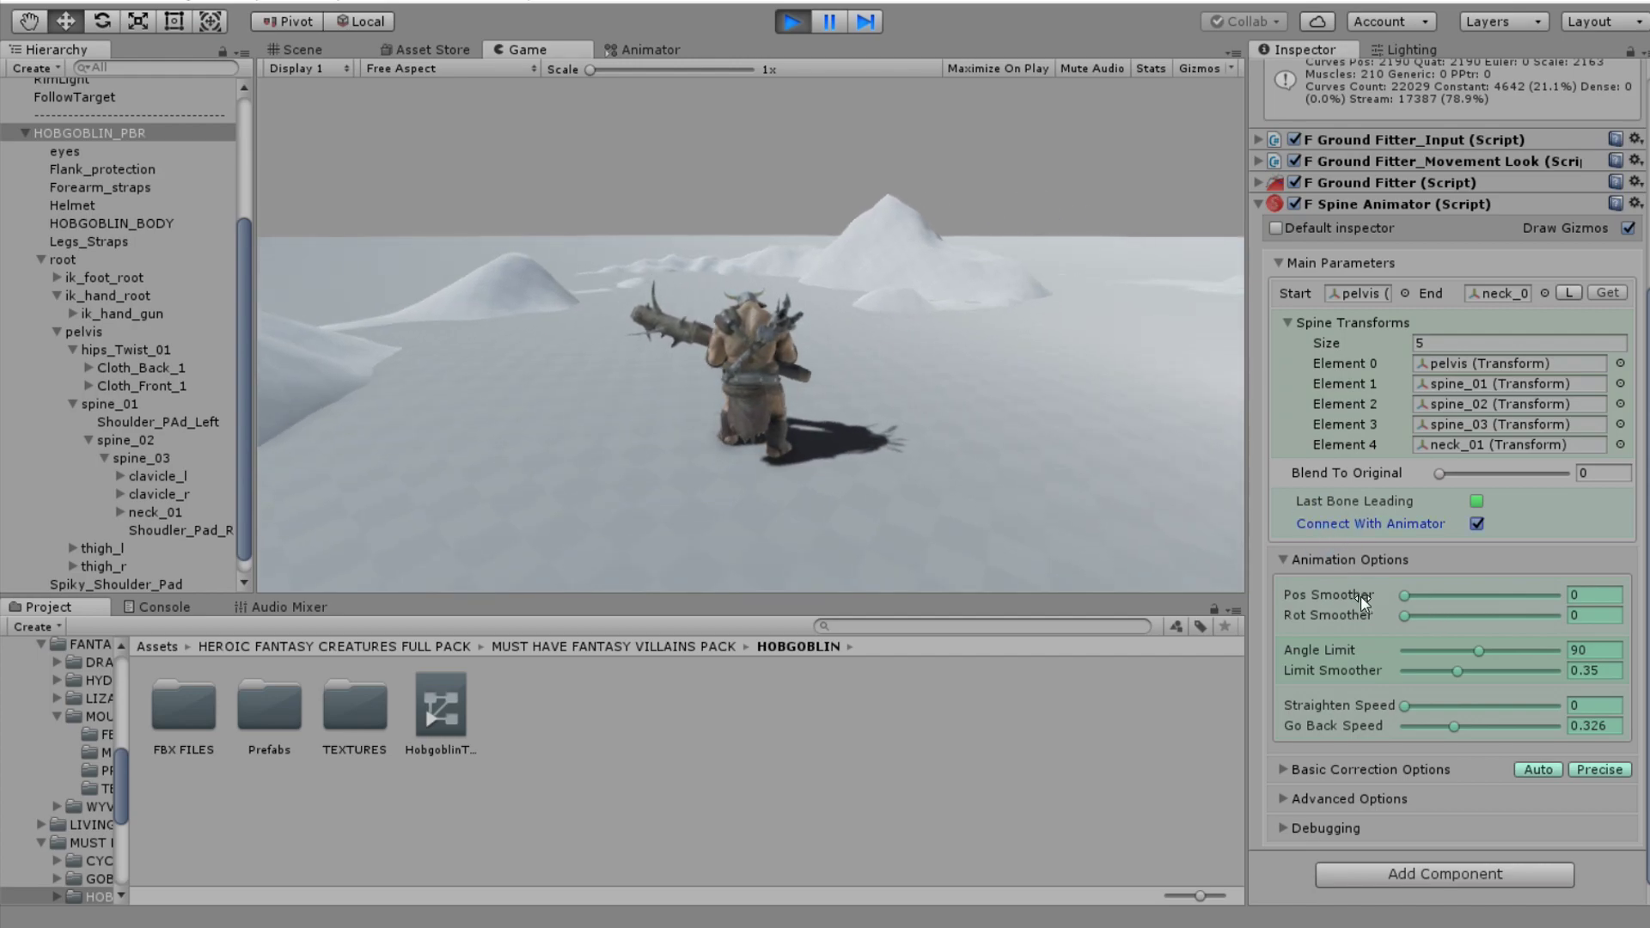
{"action": "left_click", "coordinate": [1282, 771]}
{"action": "scroll", "coordinate": [1418, 688], "scroll_direction": "down", "scroll_amount": 5}
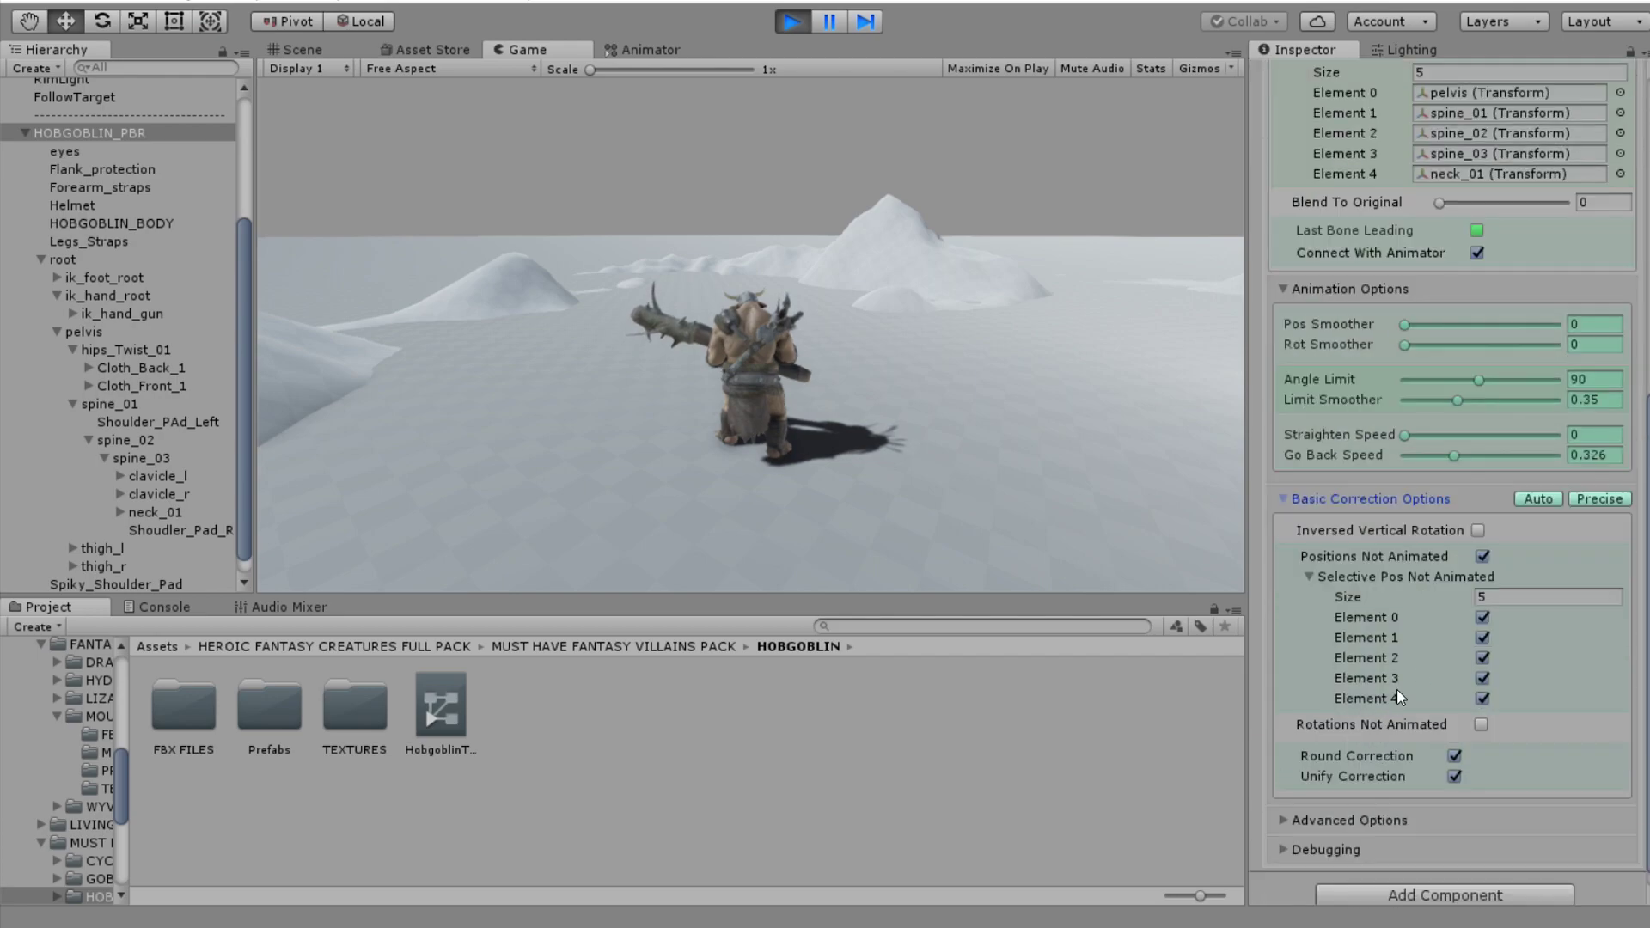
{"action": "left_click", "coordinate": [1482, 617]}
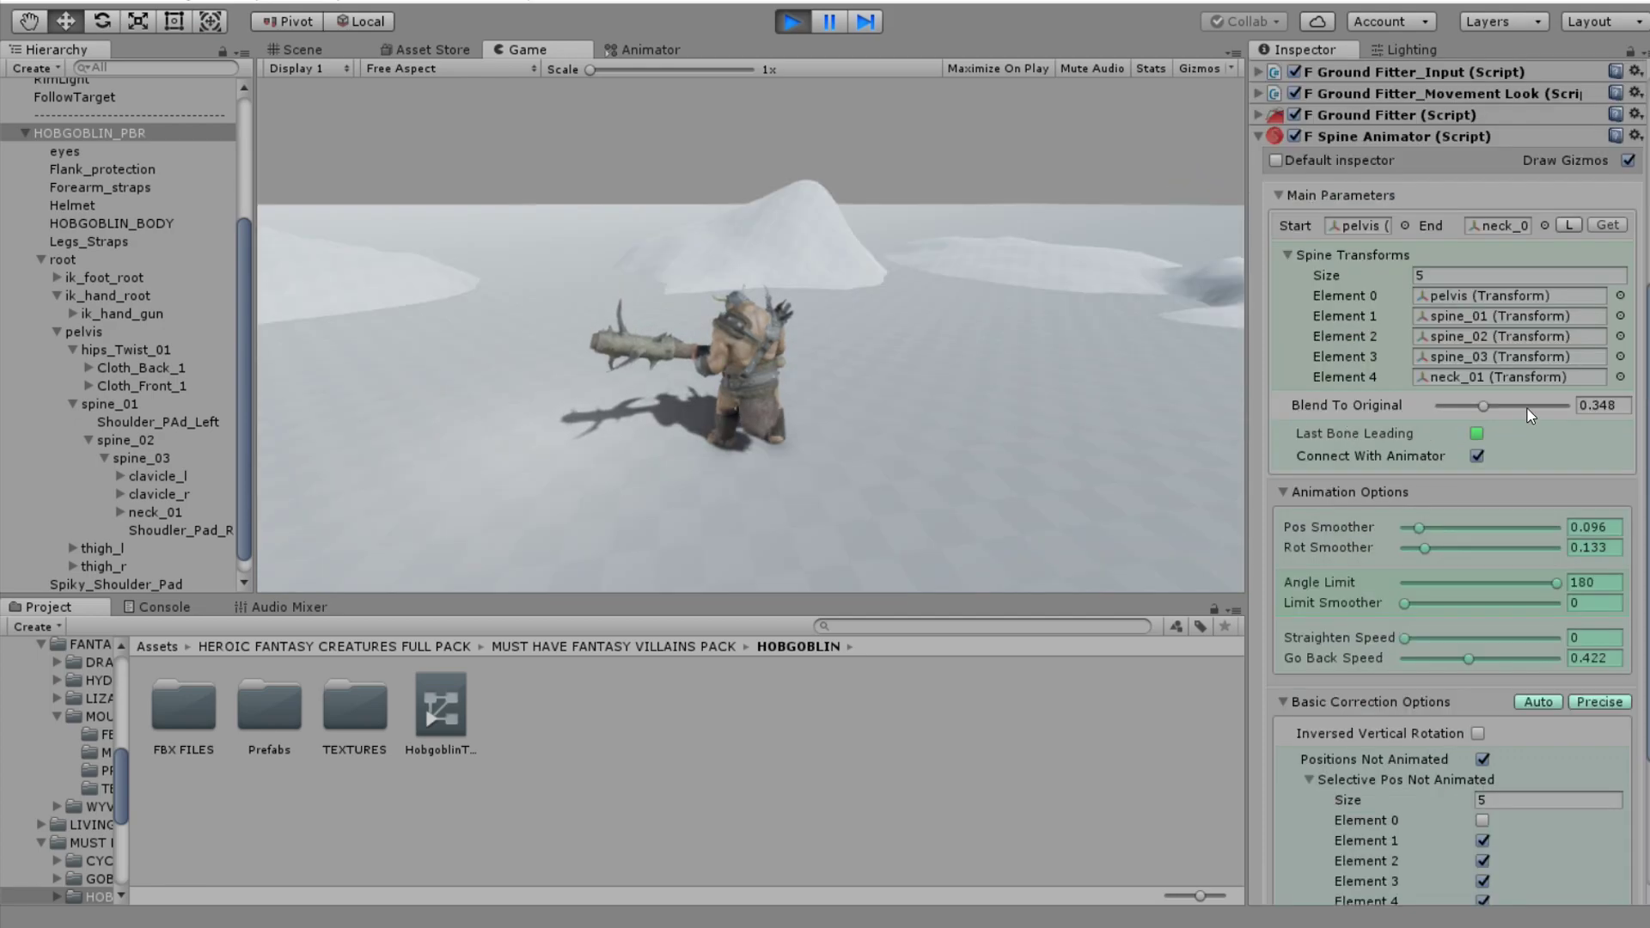
{"action": "key", "text": "ctrl+p"}
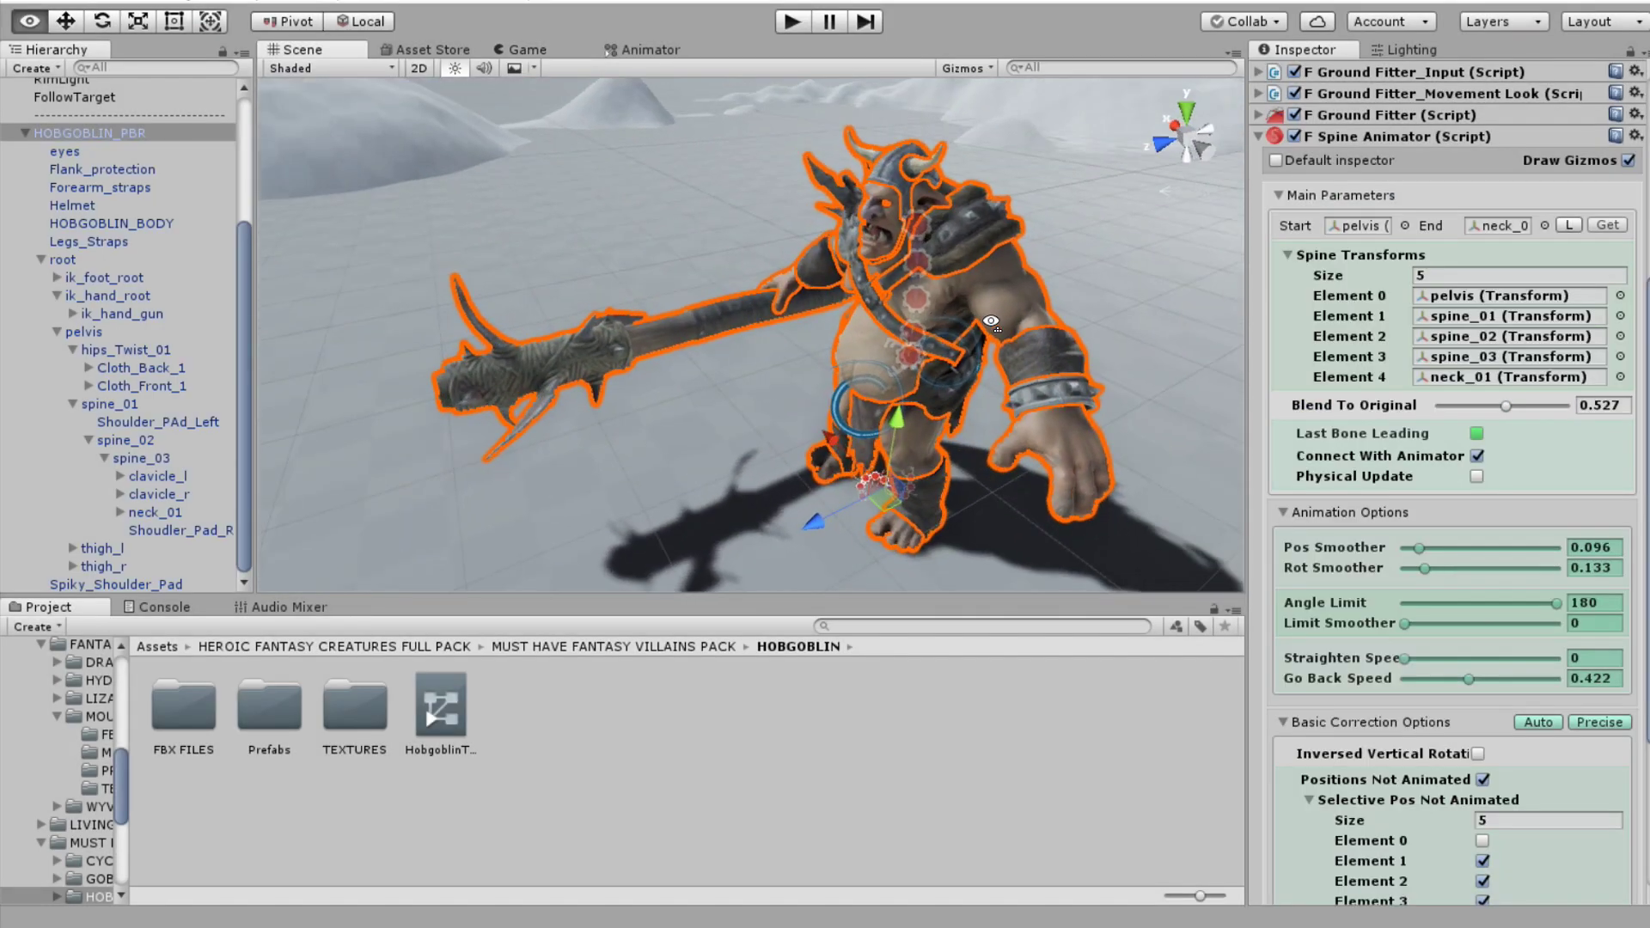
- Add the F Look Animator component to HOBGOBLIN_PBR
{"action": "left_click", "coordinate": [1347, 140]}
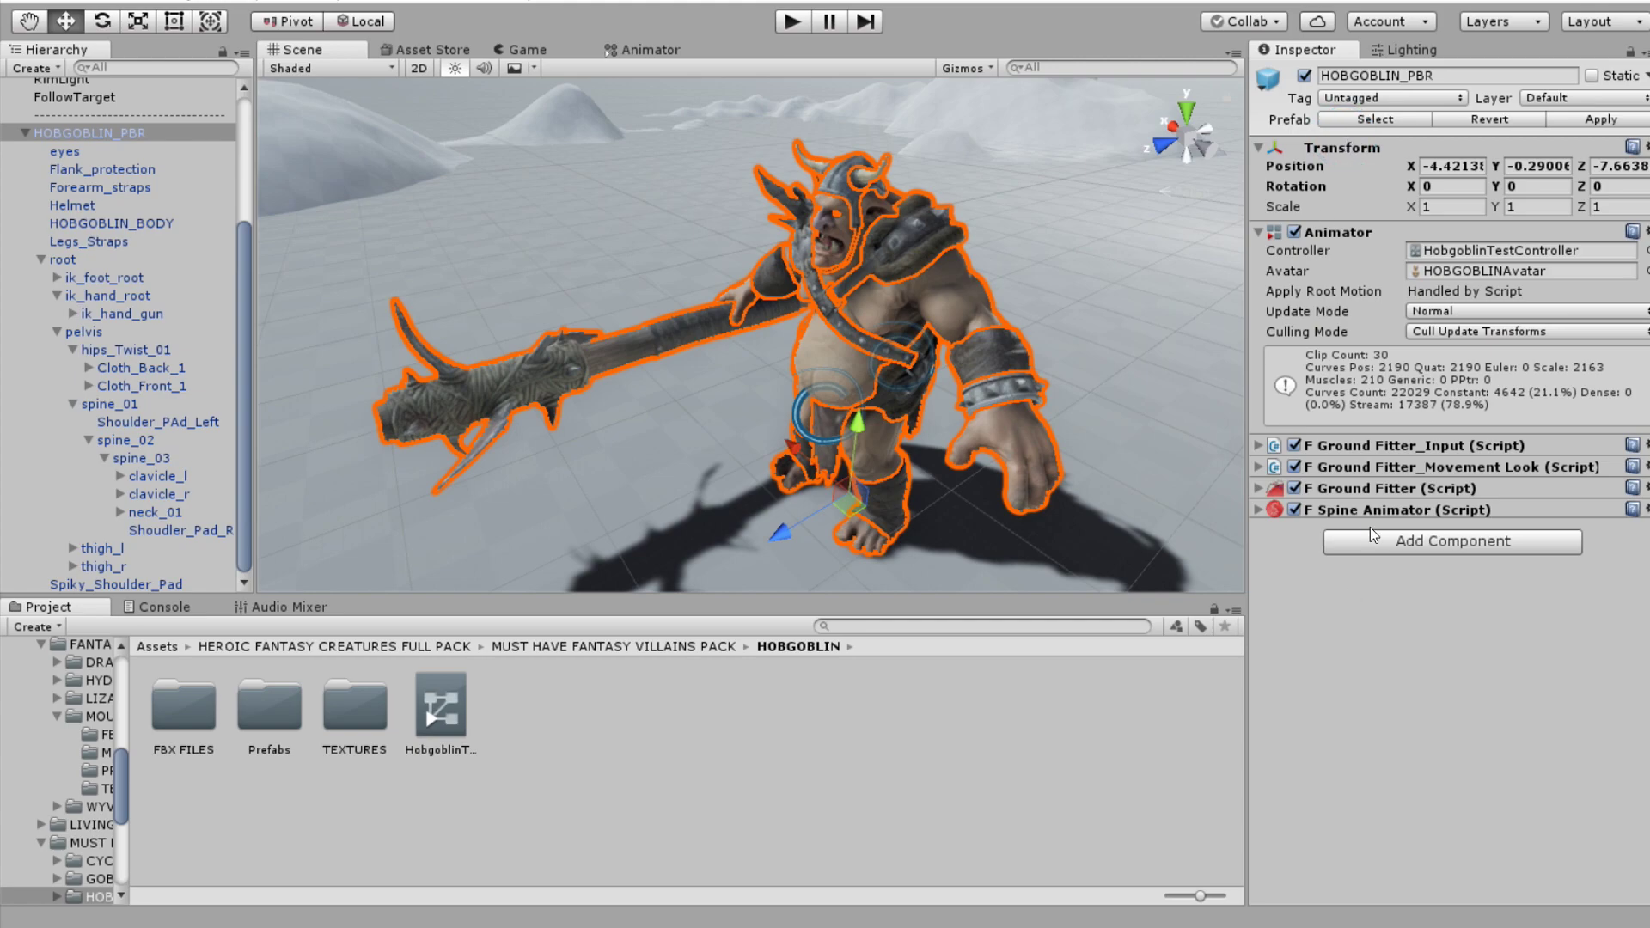
{"action": "left_click", "coordinate": [1367, 539]}
{"action": "type", "text": "looka"}
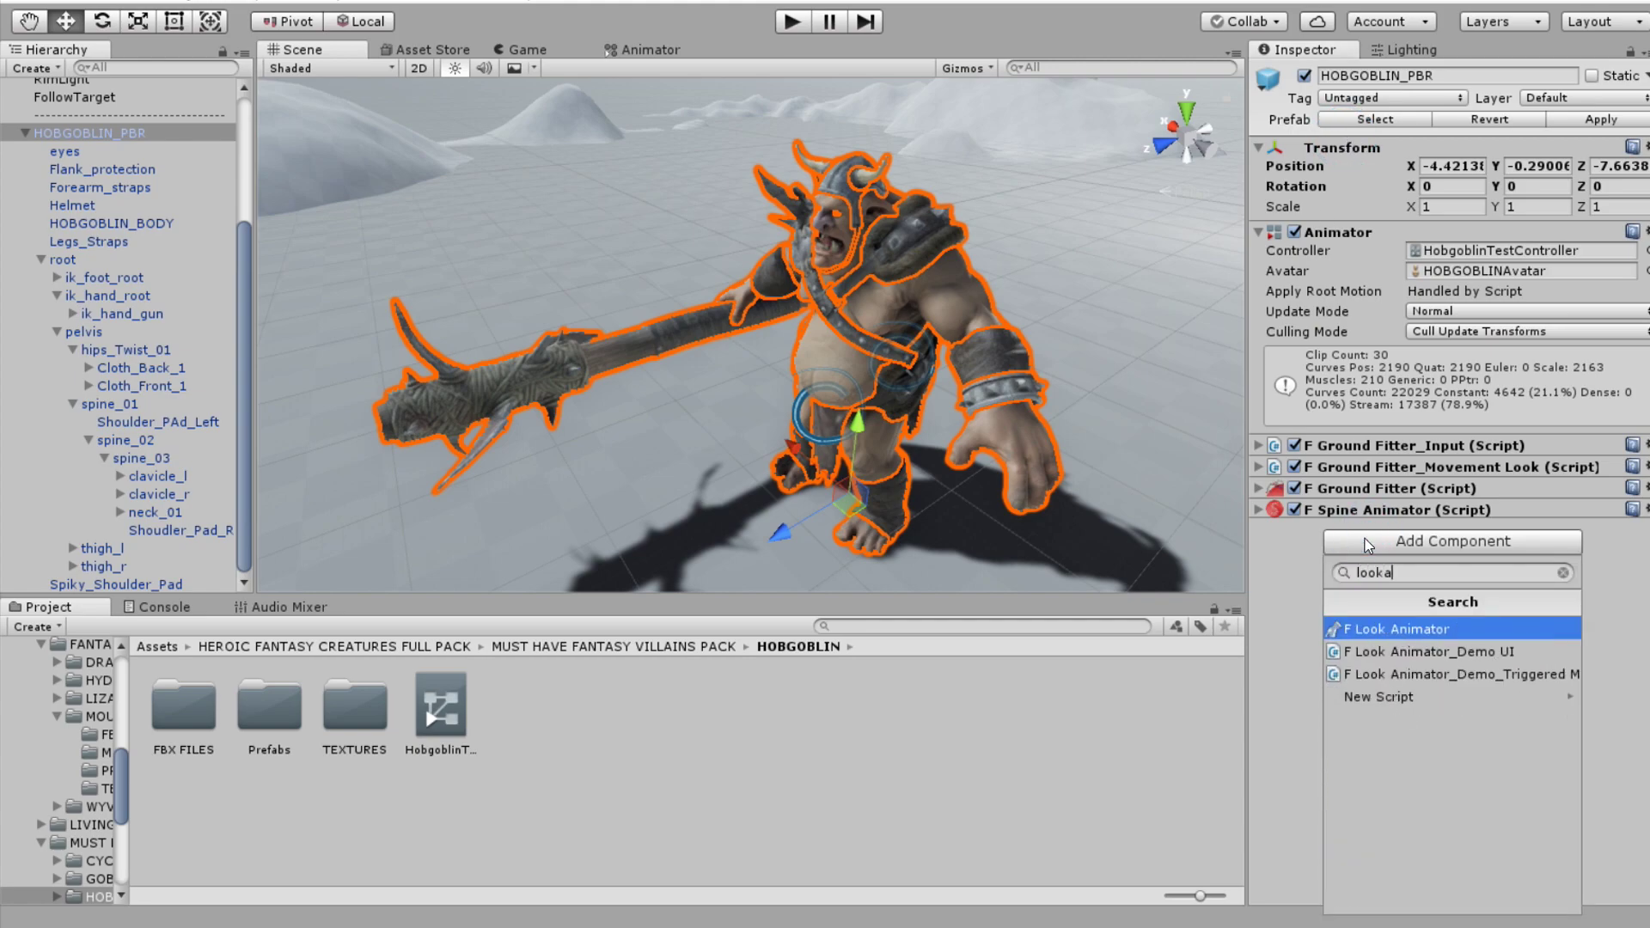
{"action": "left_click", "coordinate": [1417, 628]}
{"action": "left_click", "coordinate": [1332, 527]}
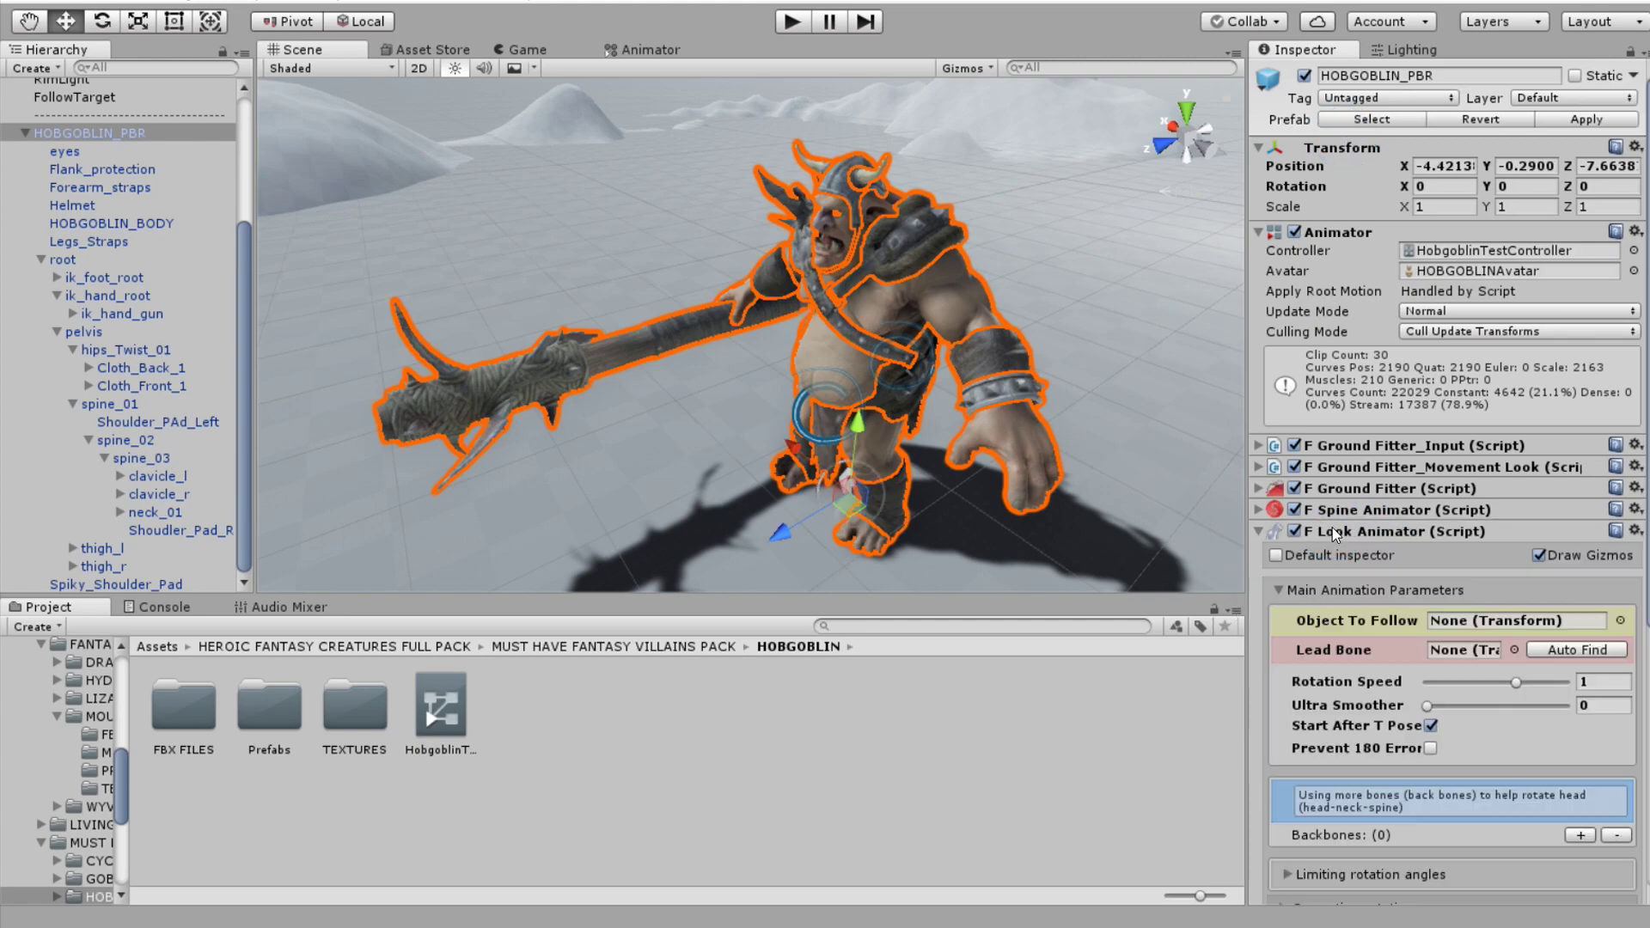
{"action": "scroll", "coordinate": [1336, 487], "scroll_direction": "down", "scroll_amount": 5}
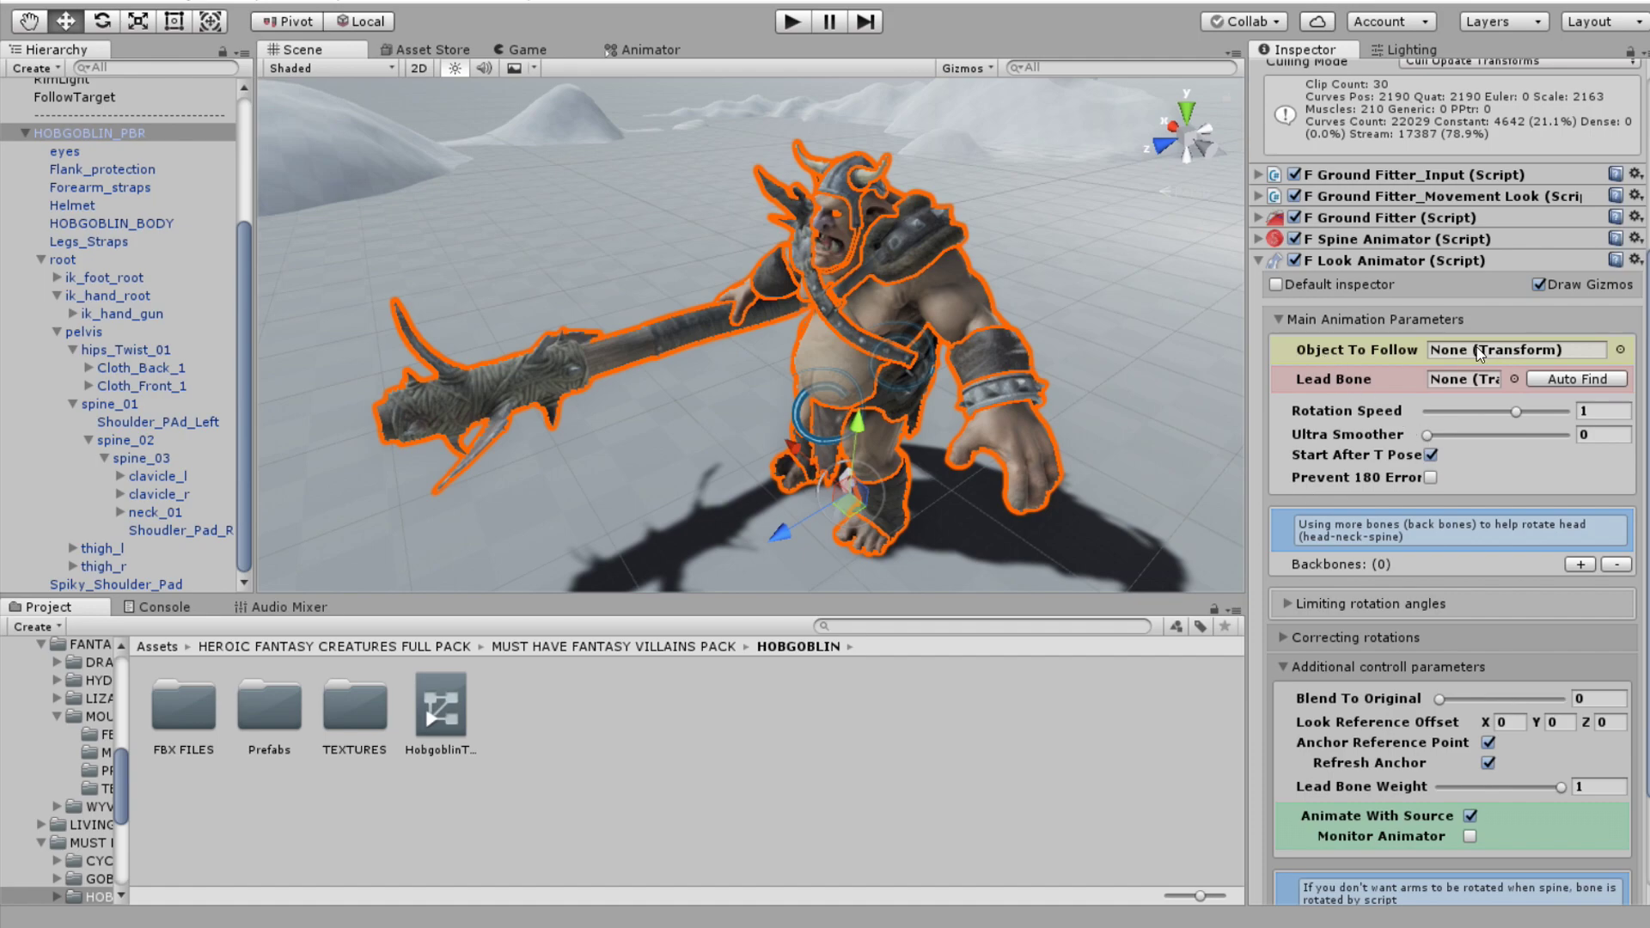
- Locate the object used as Target Of Look in F Ground Fitter_Movement Look, and select FollowTarget
{"action": "left_click", "coordinate": [25, 134]}
{"action": "left_click", "coordinate": [1370, 197]}
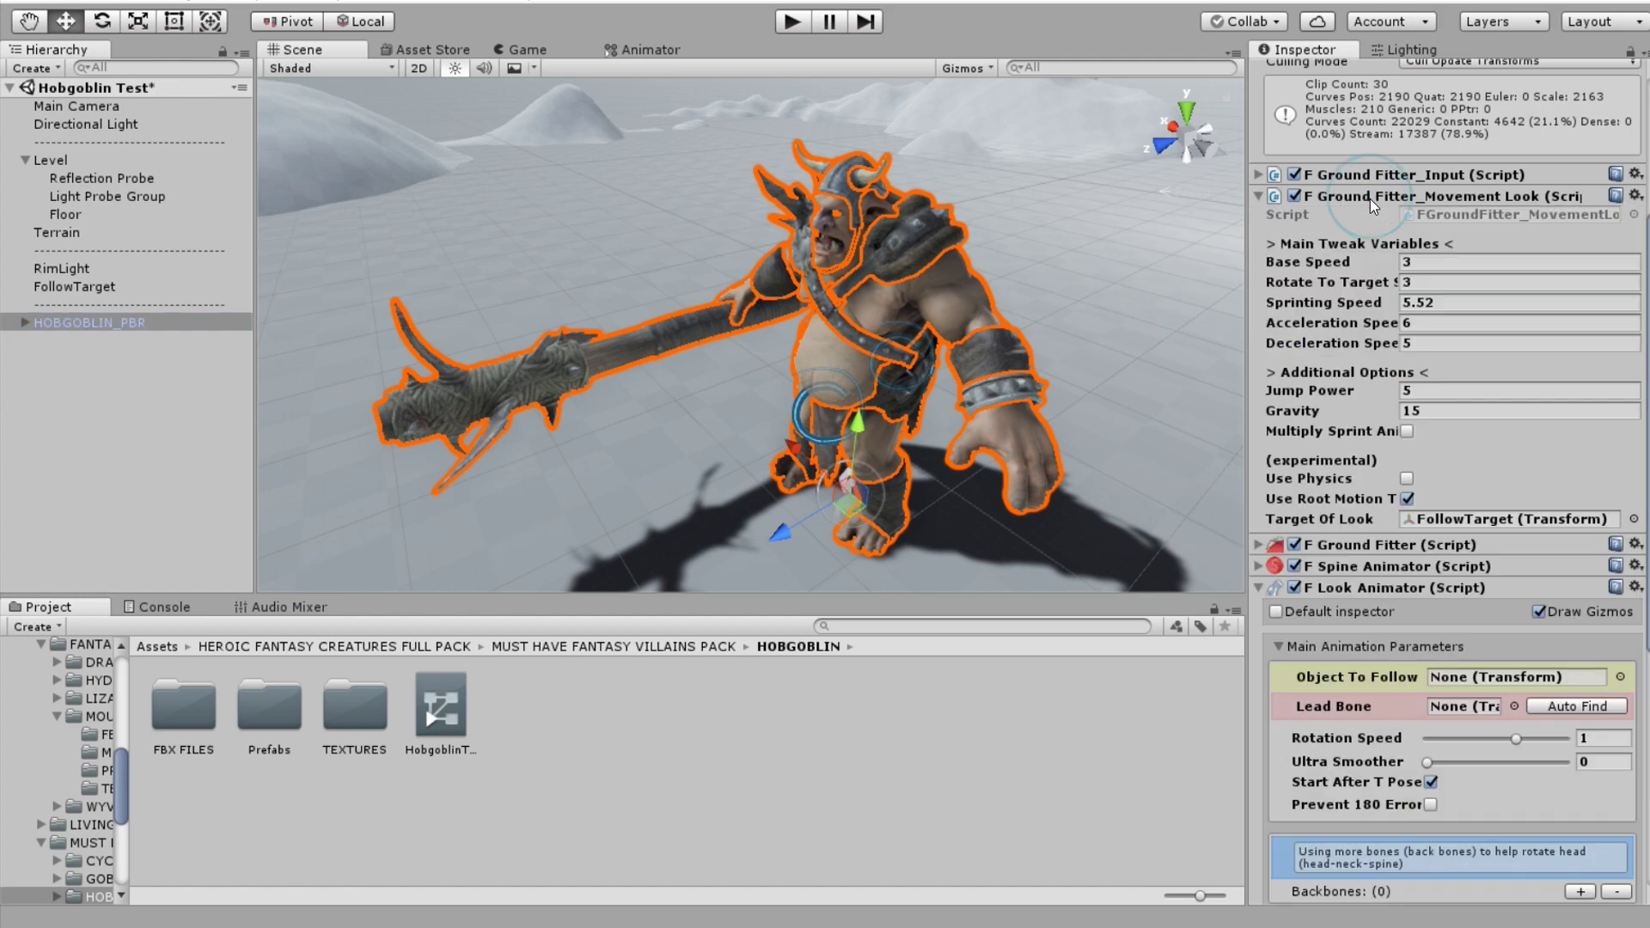
{"action": "left_click", "coordinate": [1441, 518]}
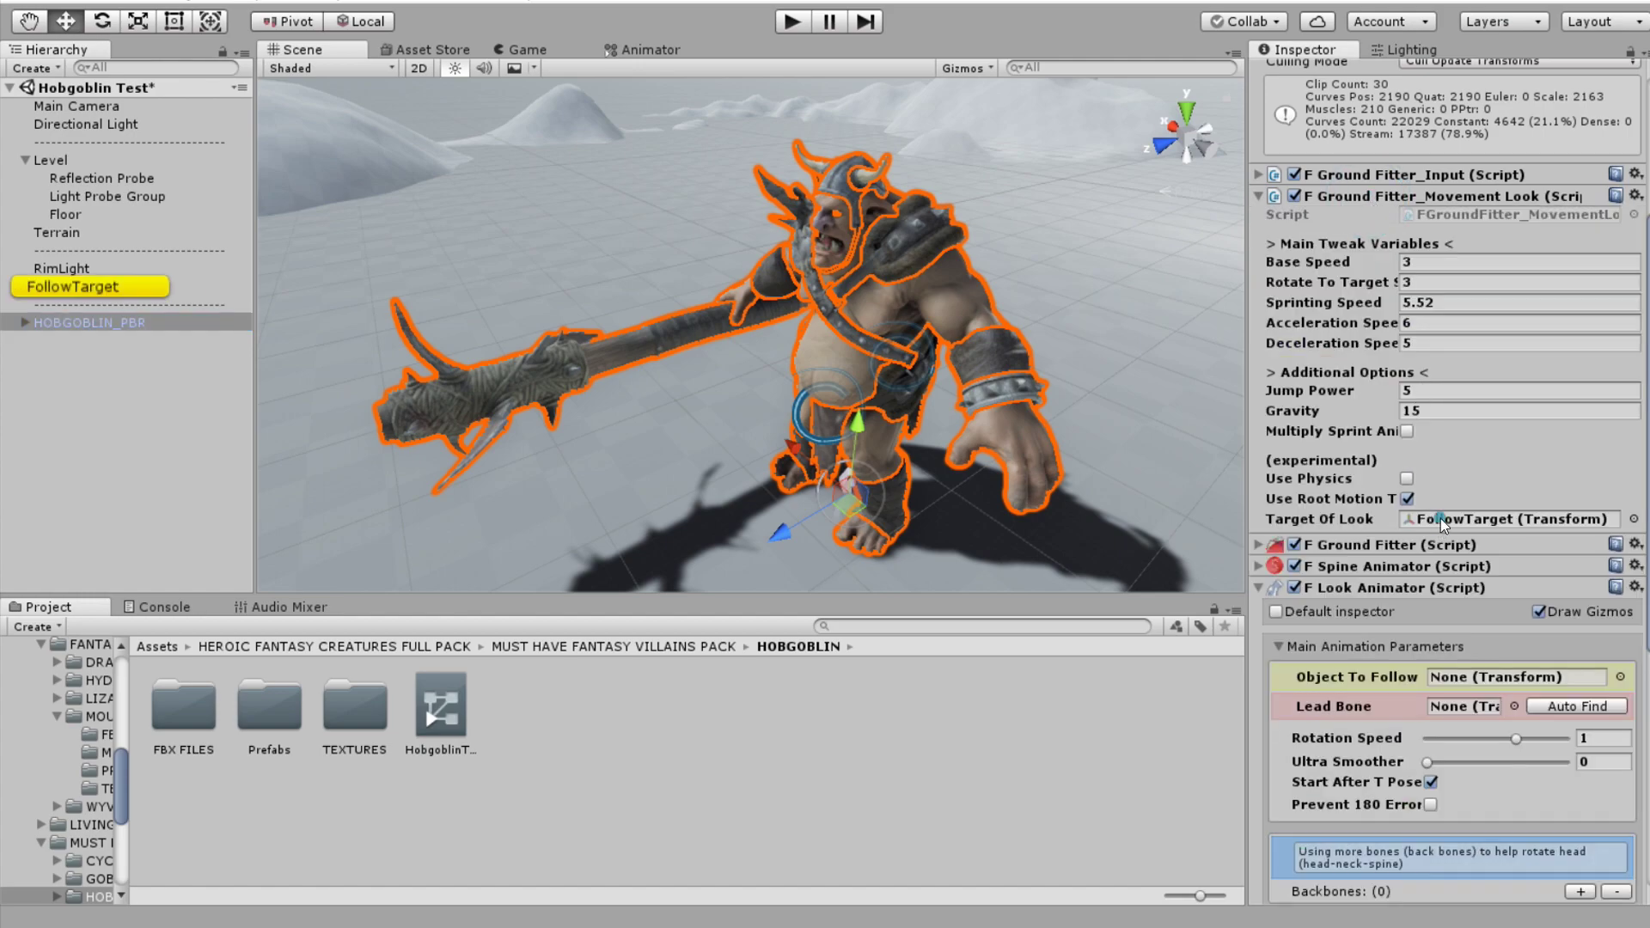
{"action": "left_click", "coordinate": [73, 289]}
- Add the F Tail_Animator component to FollowTarget, turn it off, and check the object's marker in the Scene and Game views
{"action": "left_click_drag", "start_coordinate": [735, 260], "coordinate": [568, 284], "text": "alt"}
{"action": "scroll", "coordinate": [567, 284], "scroll_direction": "down", "scroll_amount": 5}
{"action": "left_click", "coordinate": [1356, 225]}
{"action": "type", "text": "tail"}
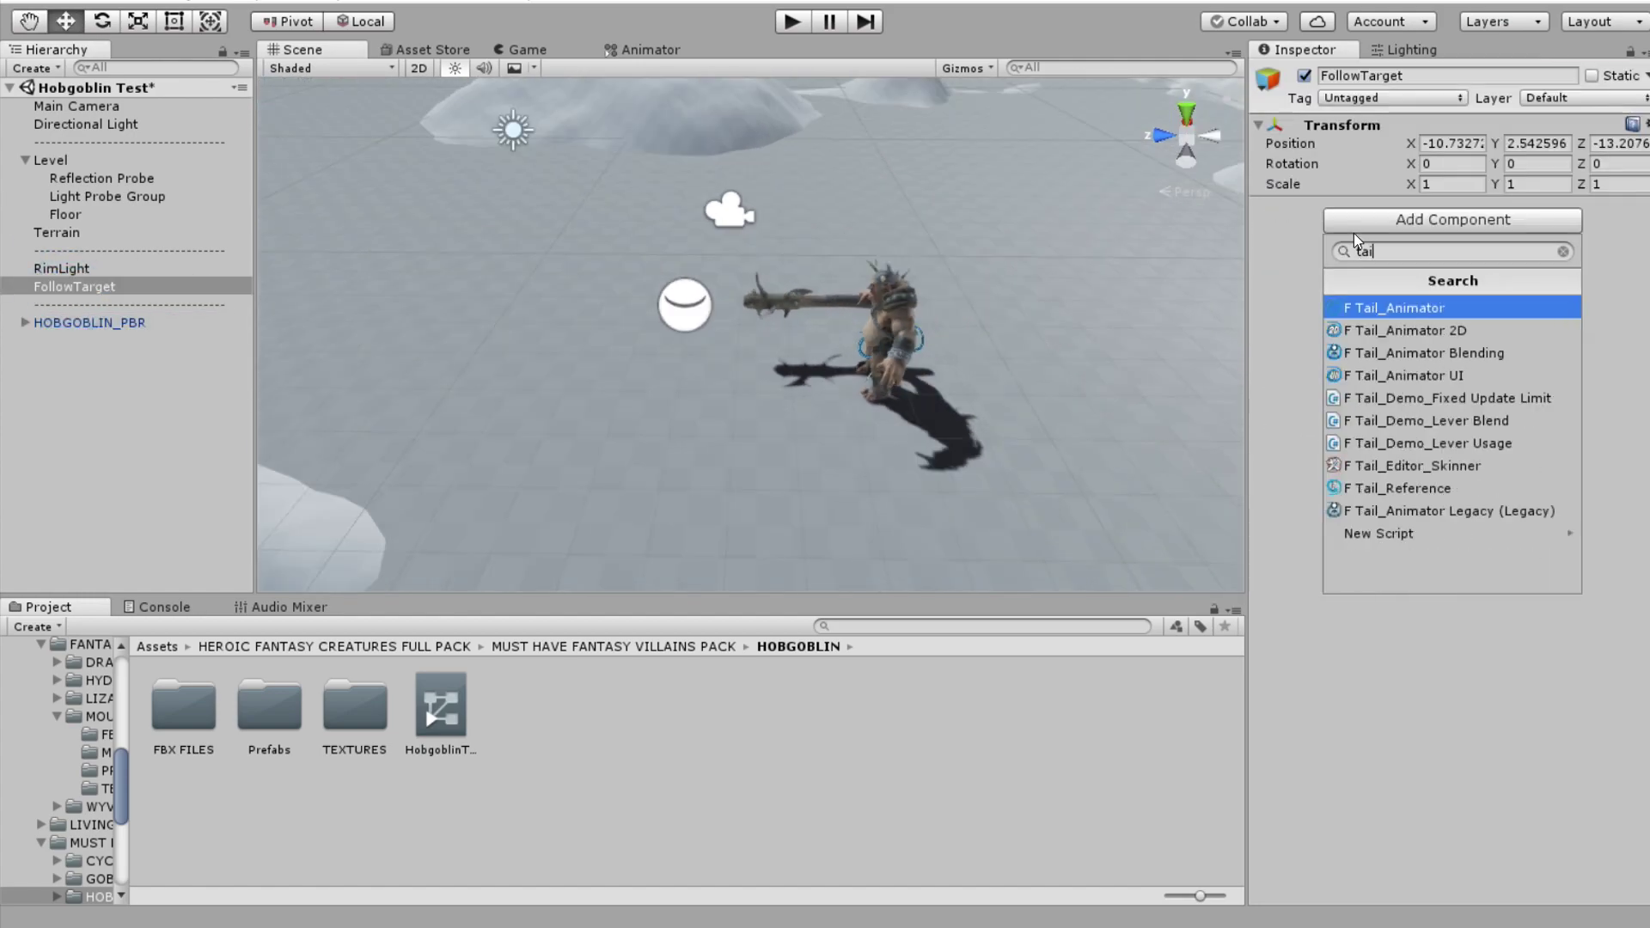
{"action": "left_click", "coordinate": [1371, 312]}
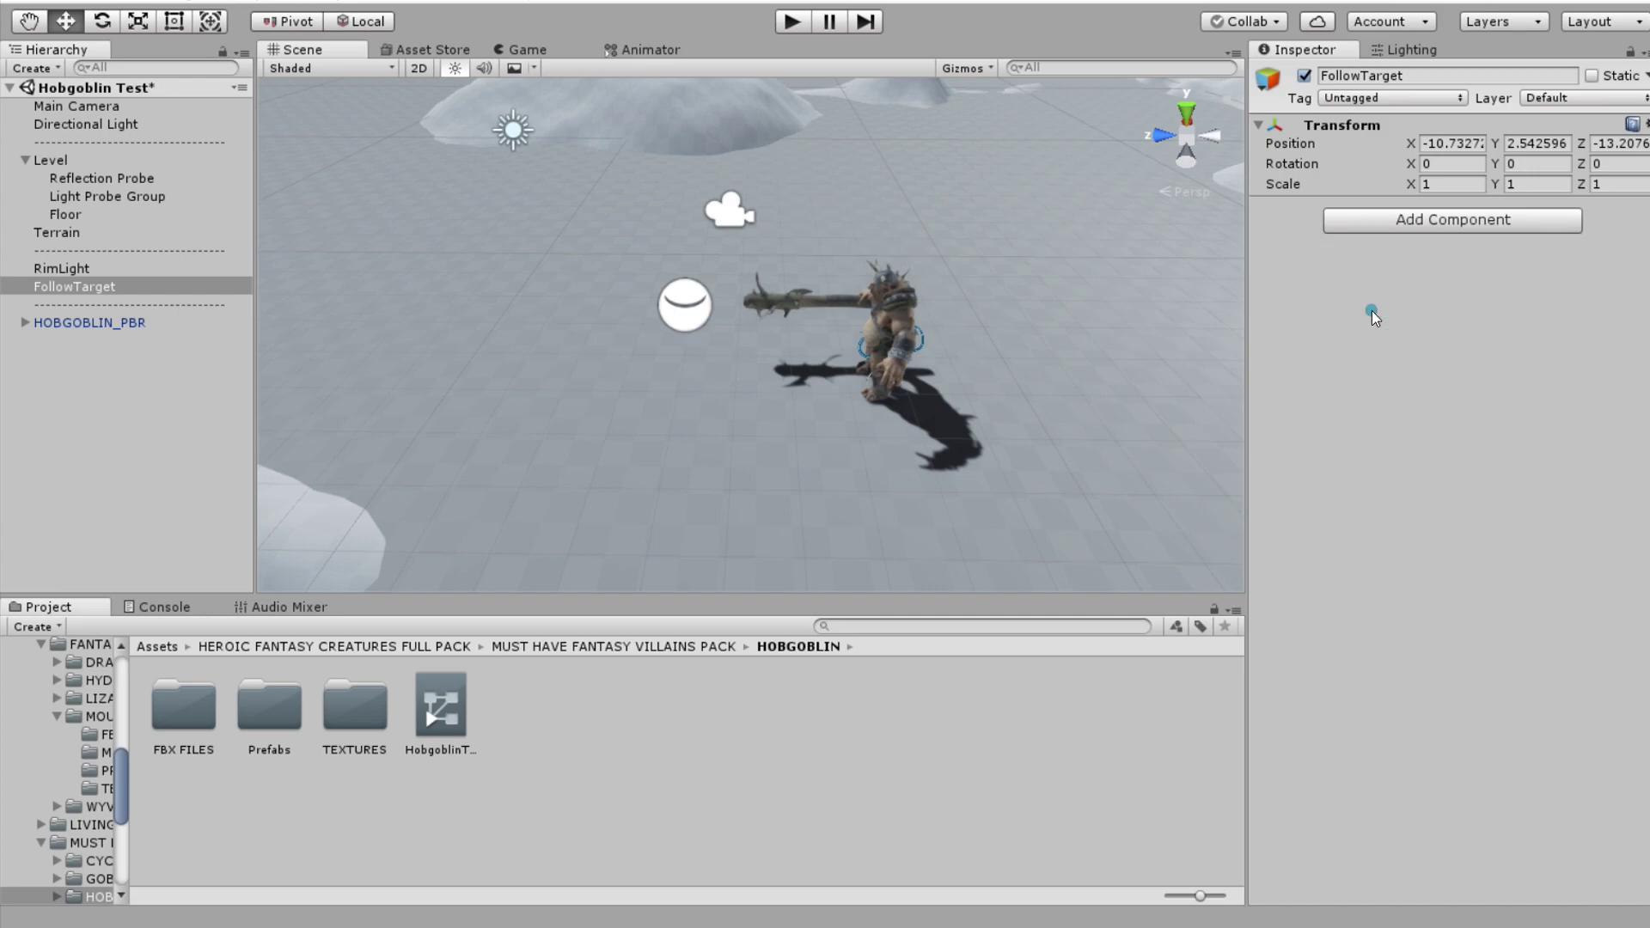
{"action": "left_click_drag", "start_coordinate": [1100, 344], "coordinate": [1020, 353], "text": "alt"}
{"action": "key", "text": "f"}
{"action": "scroll", "coordinate": [781, 375], "scroll_direction": "up", "scroll_amount": 4}
{"action": "scroll", "coordinate": [784, 379], "scroll_direction": "up", "scroll_amount": 4}
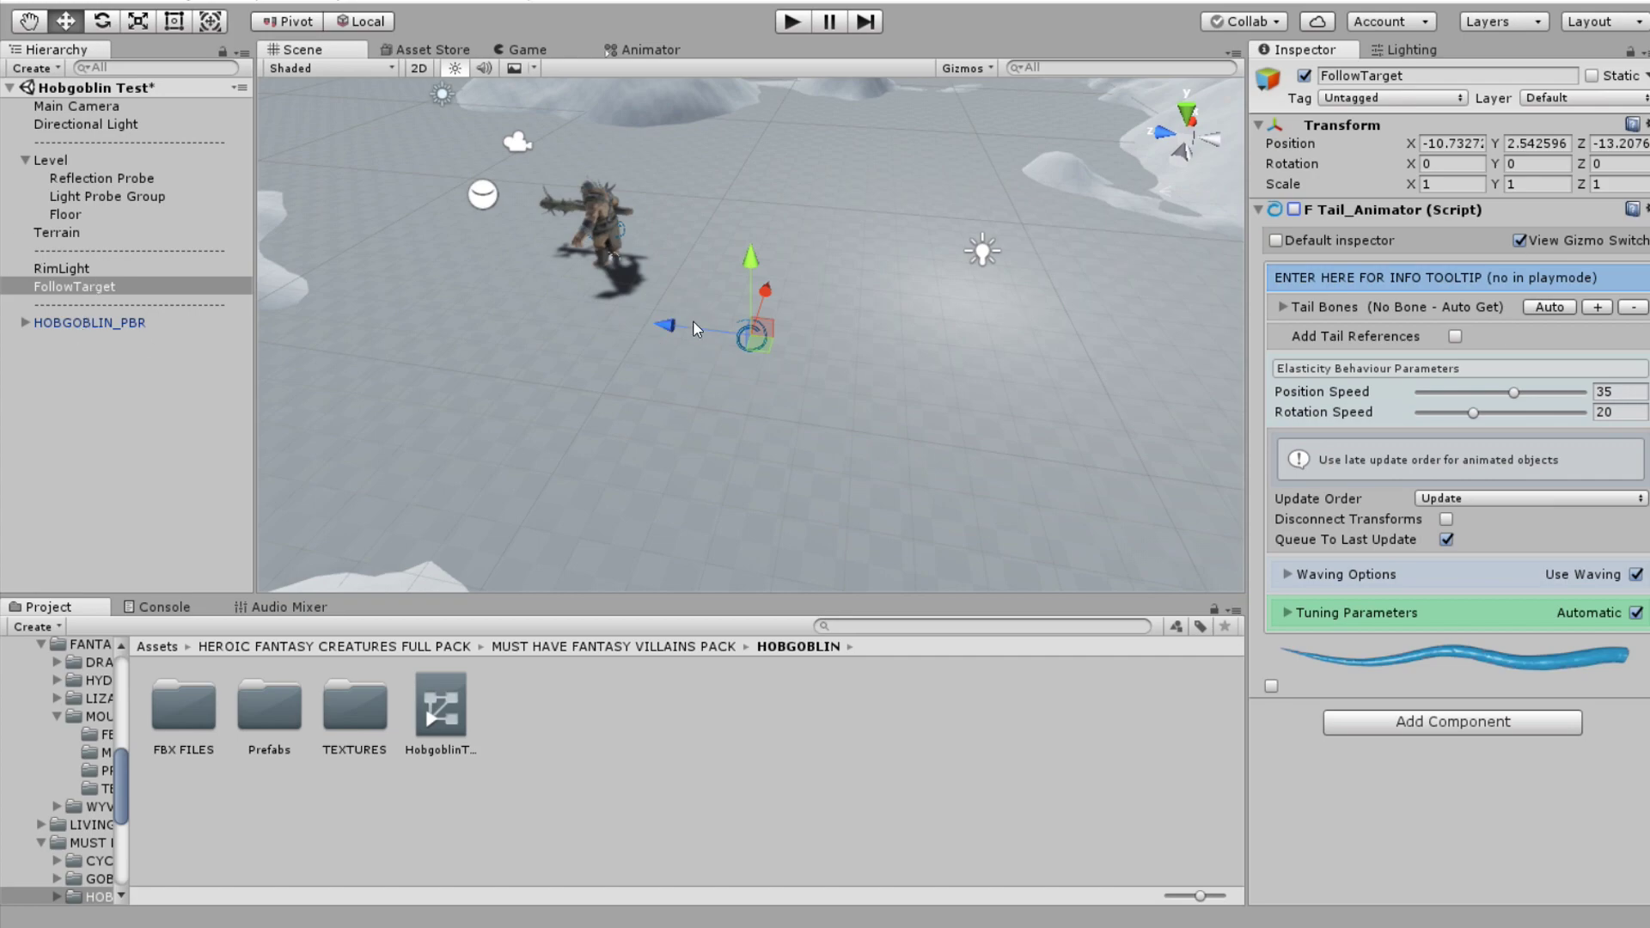
{"action": "left_click", "coordinate": [520, 49]}
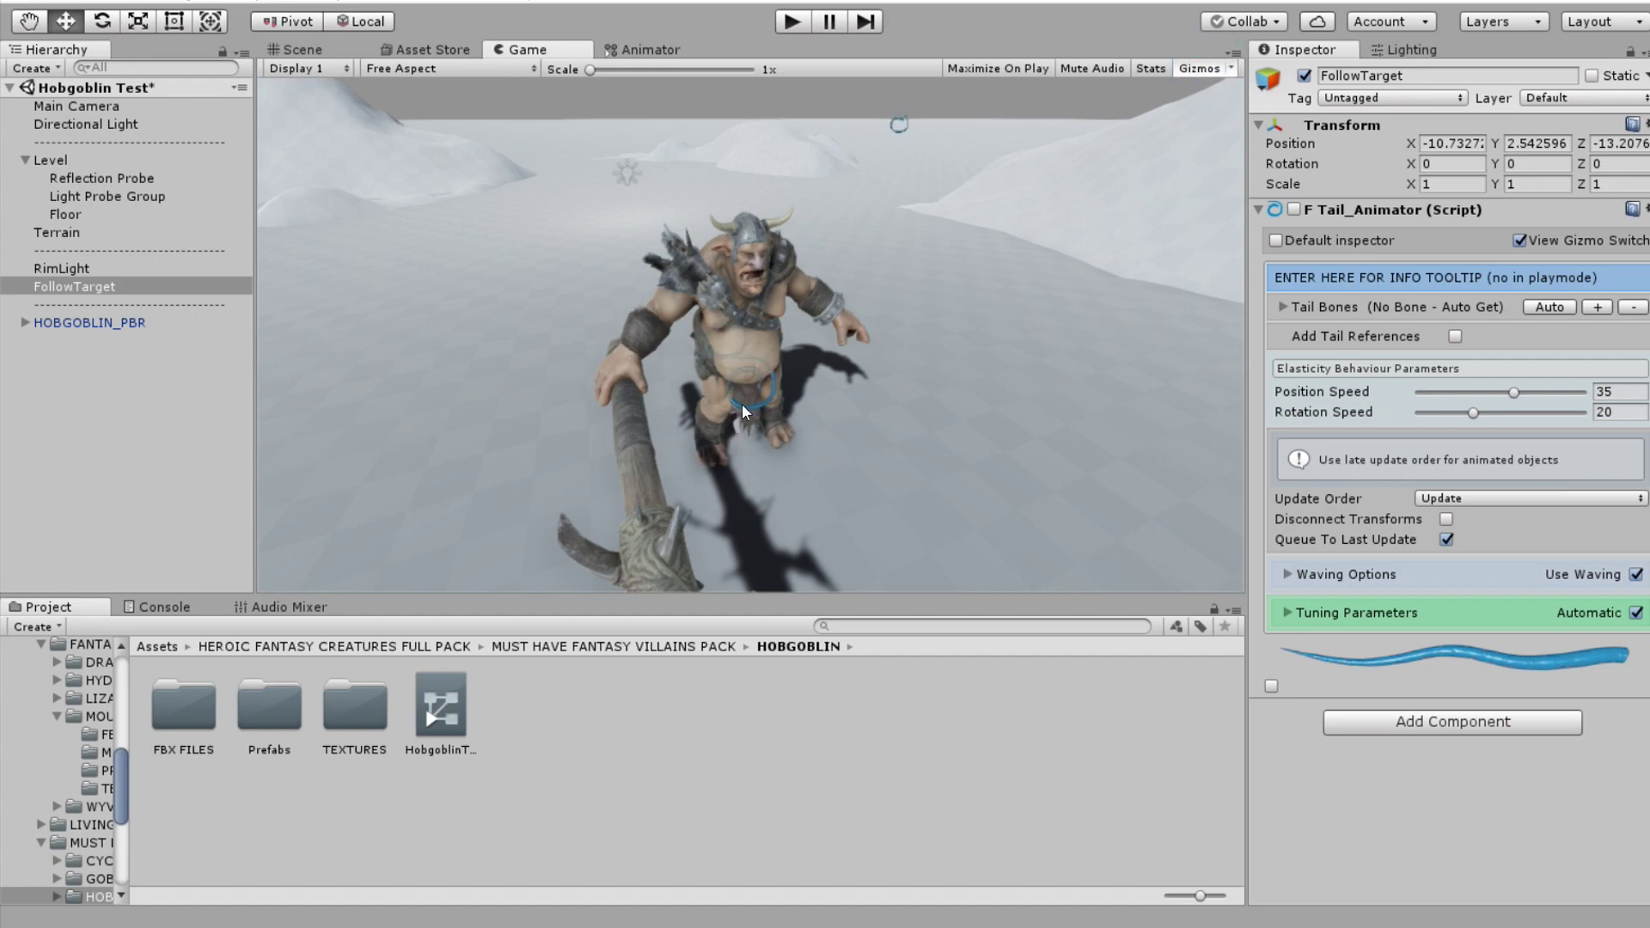
- Find the Lead Bone automatically in HOBGOBLIN_PBR's F Look Animator, and check the assigned bone in the skeleton hierarchy
{"action": "left_click", "coordinate": [103, 322]}
{"action": "scroll", "coordinate": [1325, 511], "scroll_direction": "down", "scroll_amount": 10}
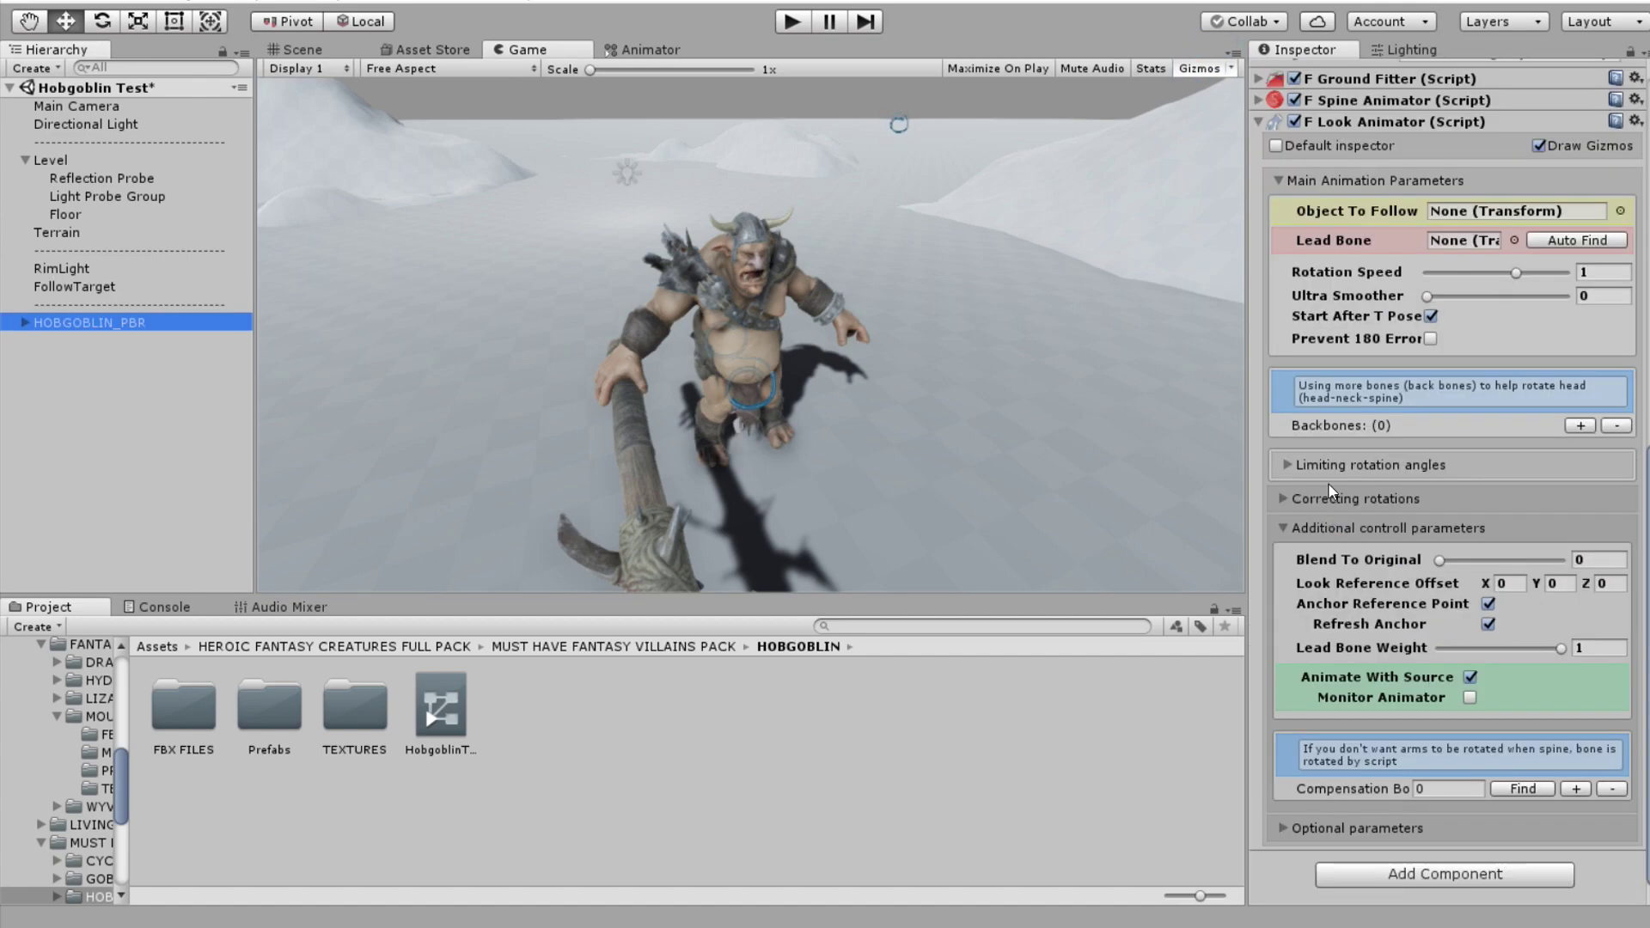
{"action": "left_click", "coordinate": [1560, 242]}
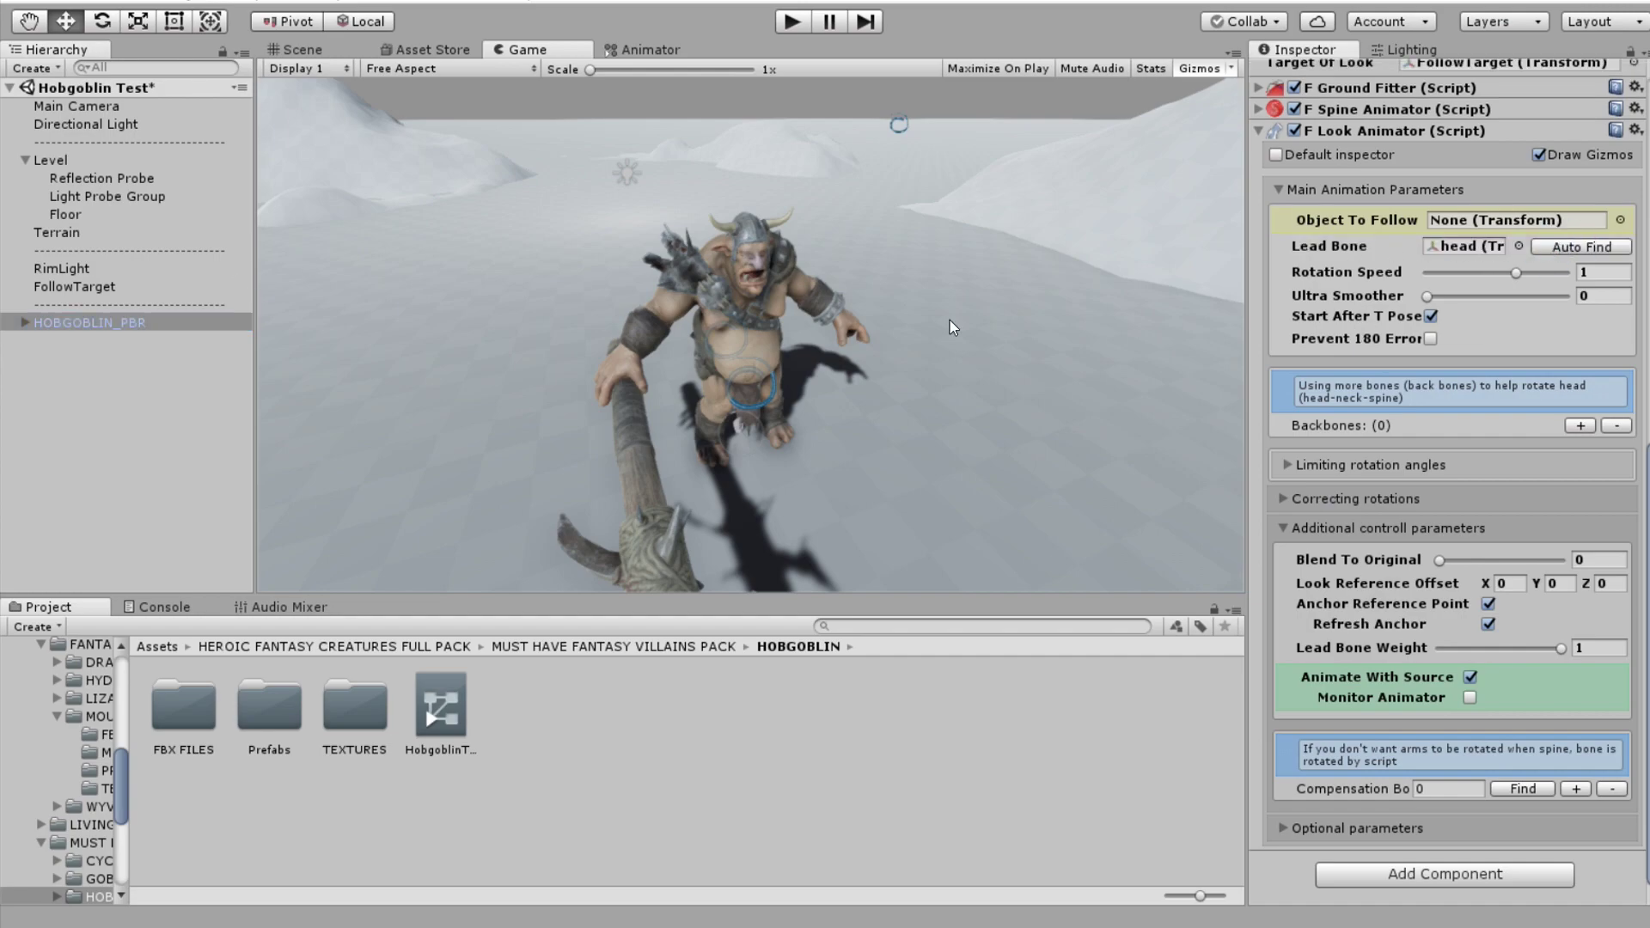
{"action": "double_click", "coordinate": [1446, 249]}
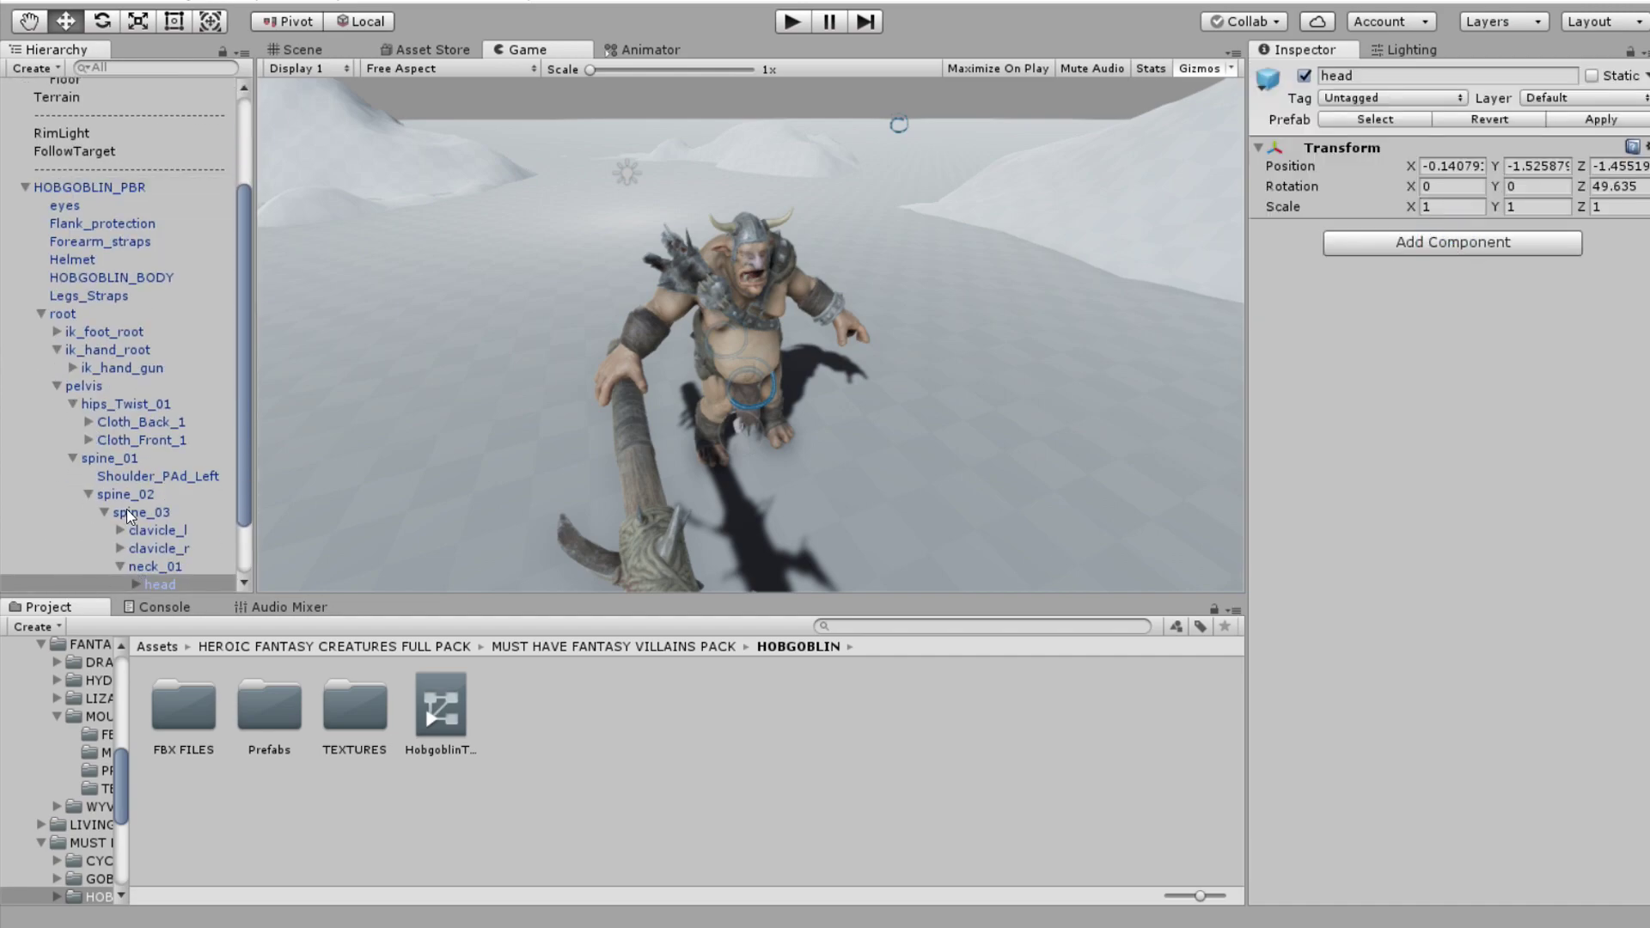
- Set FollowTarget as the F Look Animator's Object To Follow, with Prevent 180 Error enabled, Ultra Smoother 0.106 and Rotation Speed 0.81
{"action": "left_click", "coordinate": [1333, 232]}
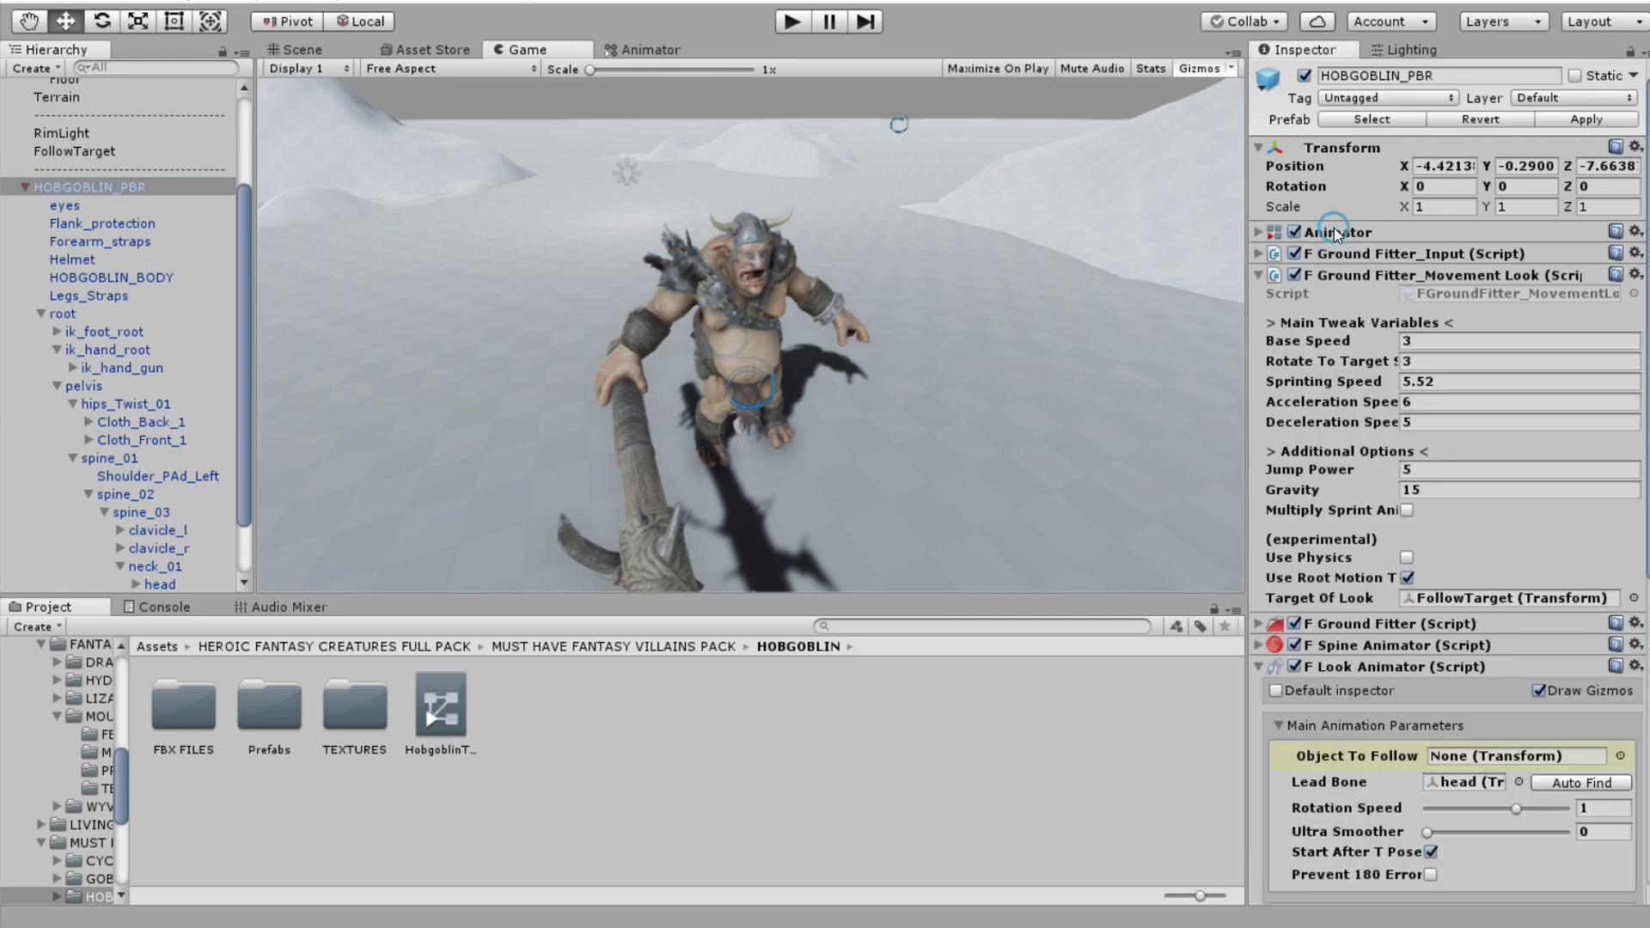
{"action": "left_click", "coordinate": [1332, 275]}
{"action": "scroll", "coordinate": [1331, 420], "scroll_direction": "down", "scroll_amount": 3}
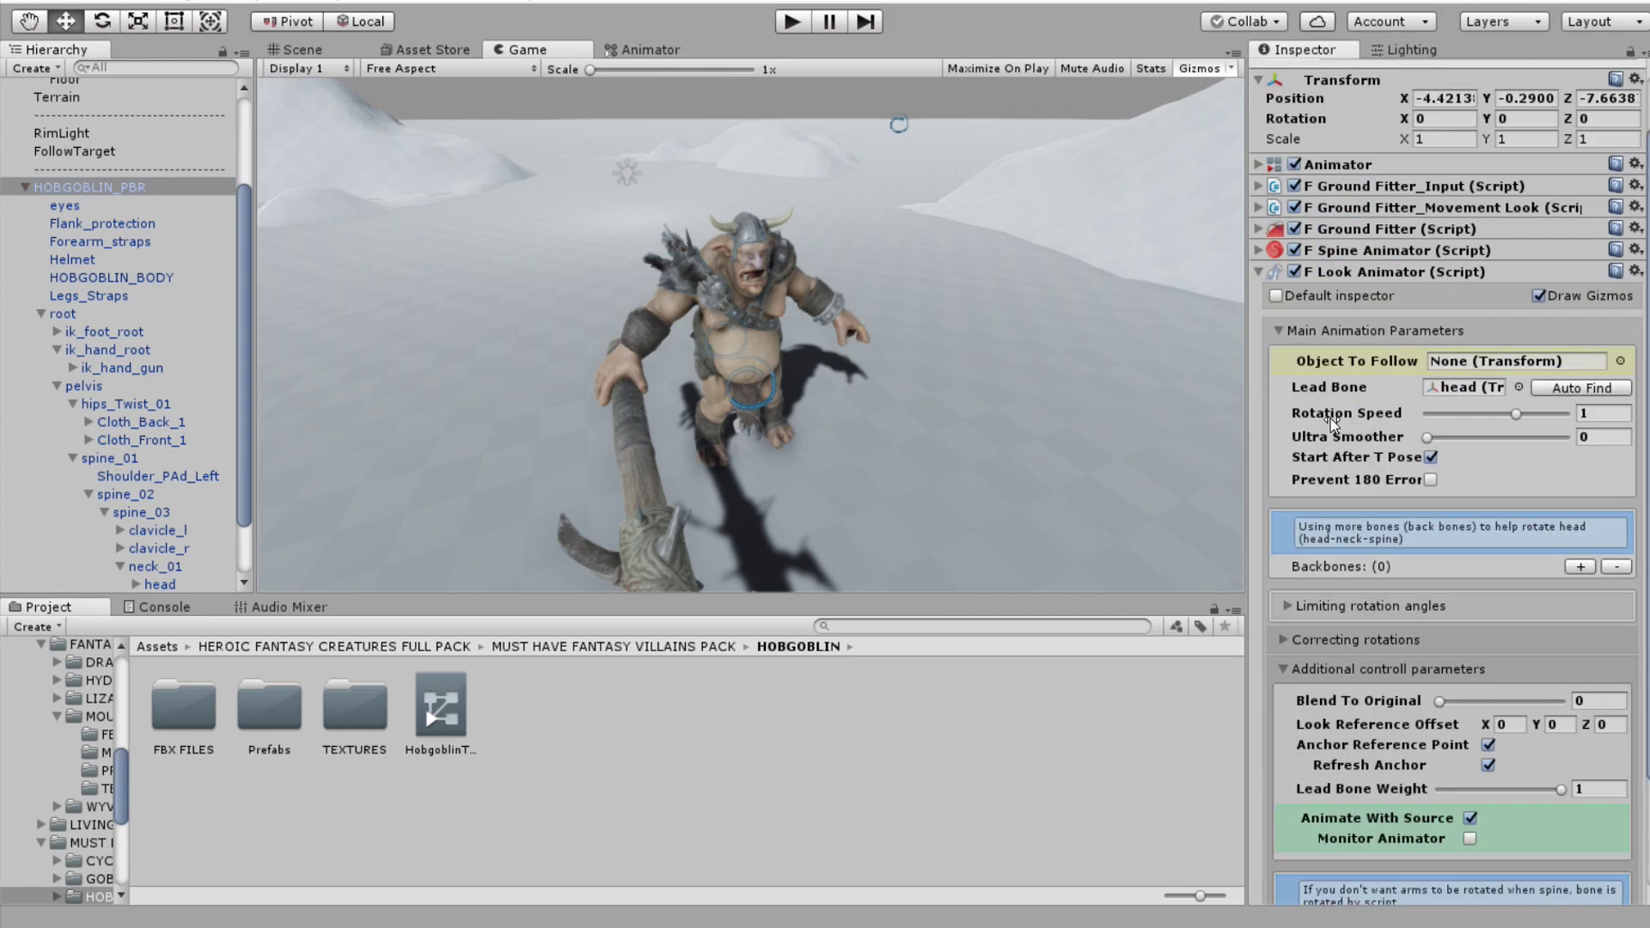
{"action": "left_click_drag", "start_coordinate": [104, 179], "coordinate": [1489, 296]}
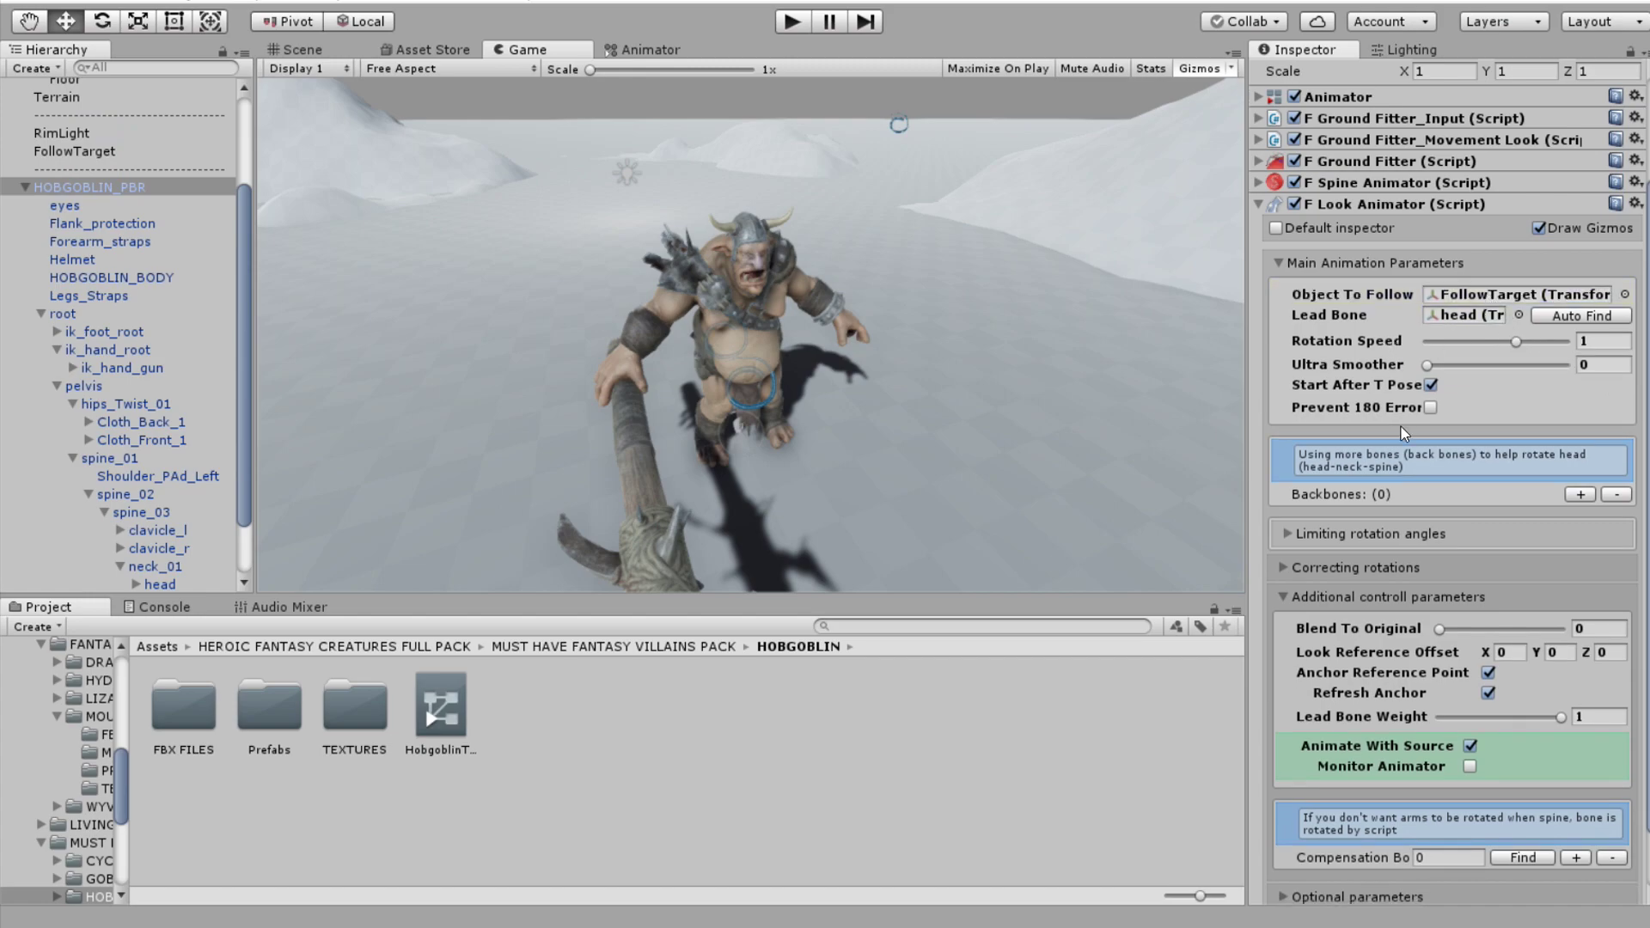
{"action": "left_click", "coordinate": [1430, 408]}
{"action": "left_click_drag", "start_coordinate": [1432, 366], "coordinate": [1497, 342]}
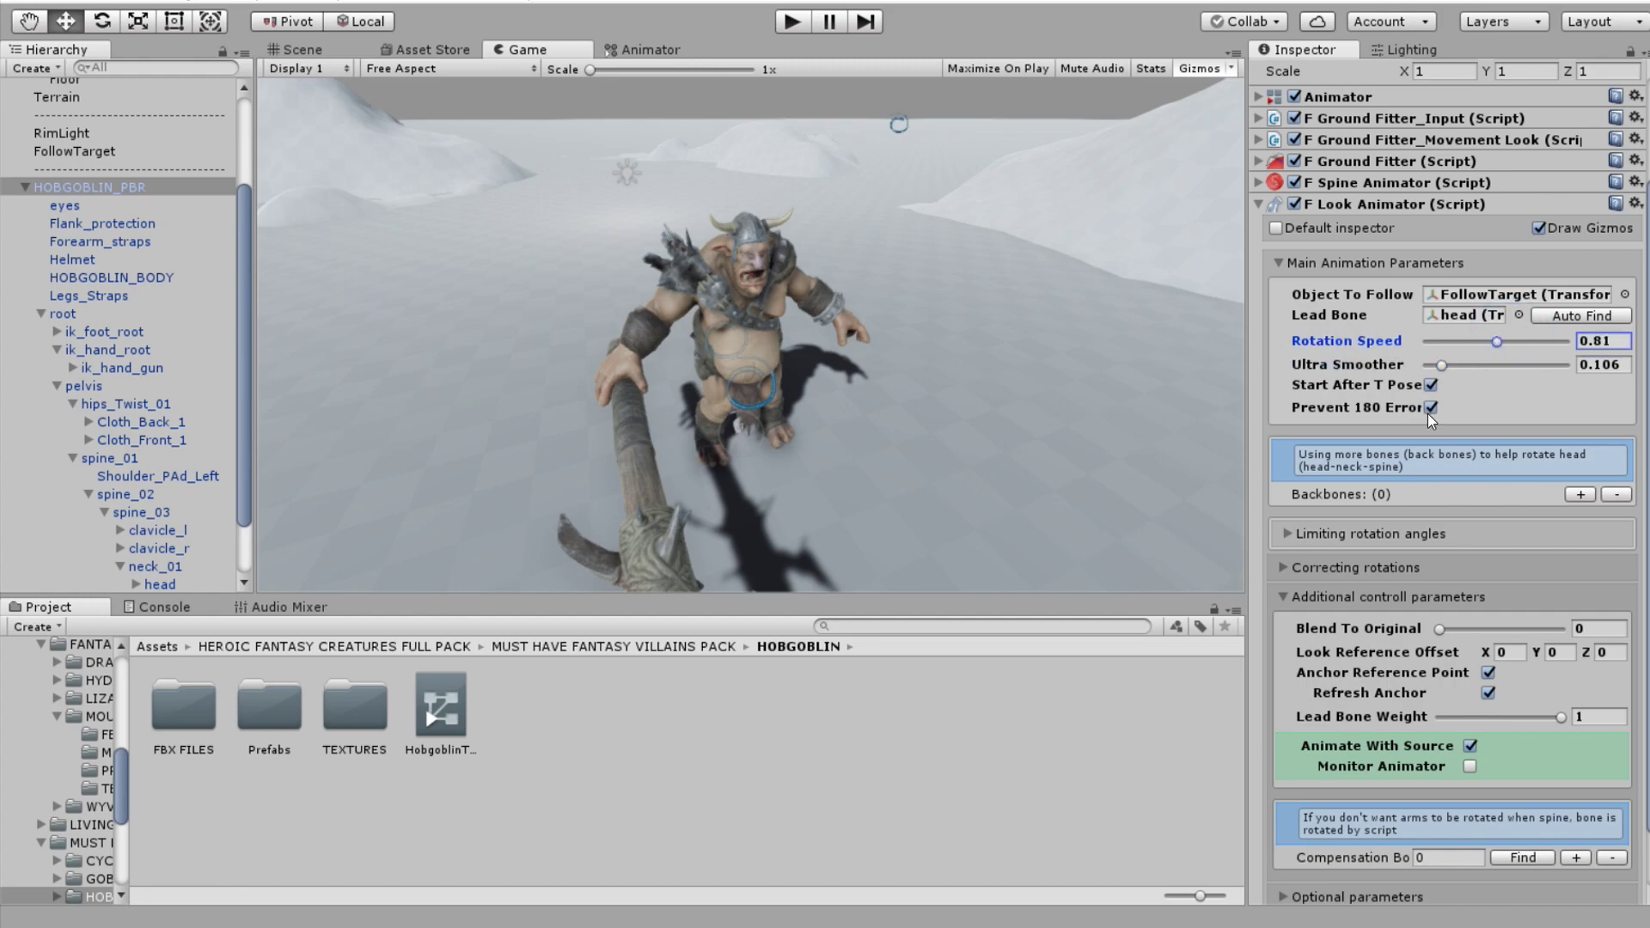
- Give the F Look Animator four back bones with a Curve Spread of 0.643, and find its compensation bones automatically
{"action": "left_click", "coordinate": [1582, 494]}
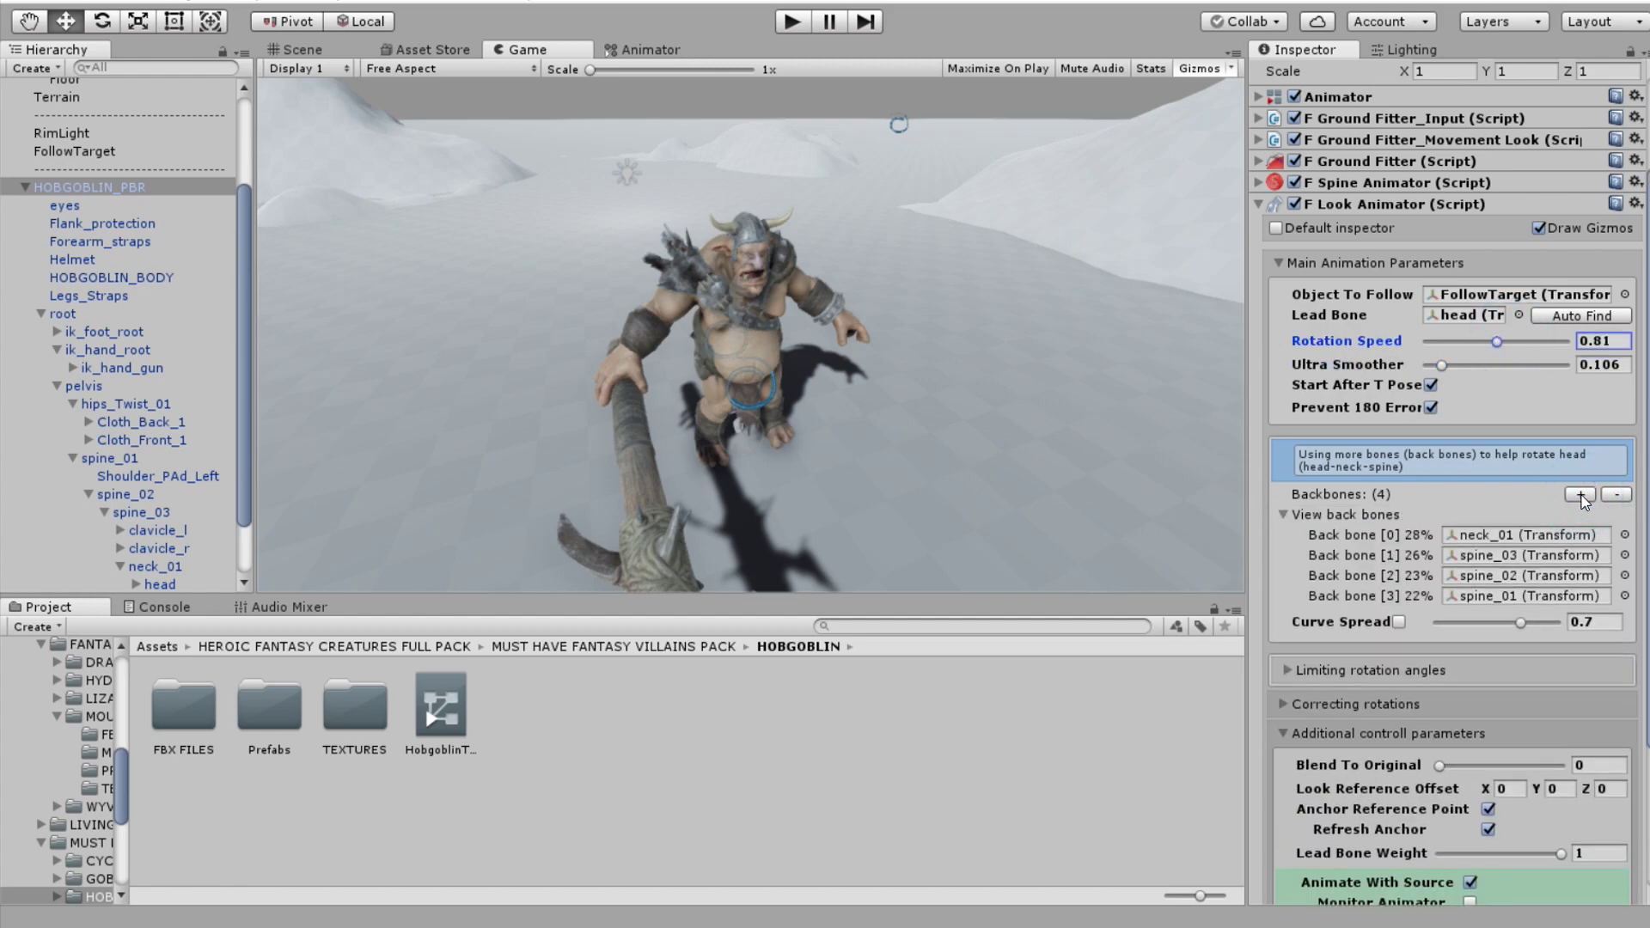
{"action": "left_click", "coordinate": [1622, 495]}
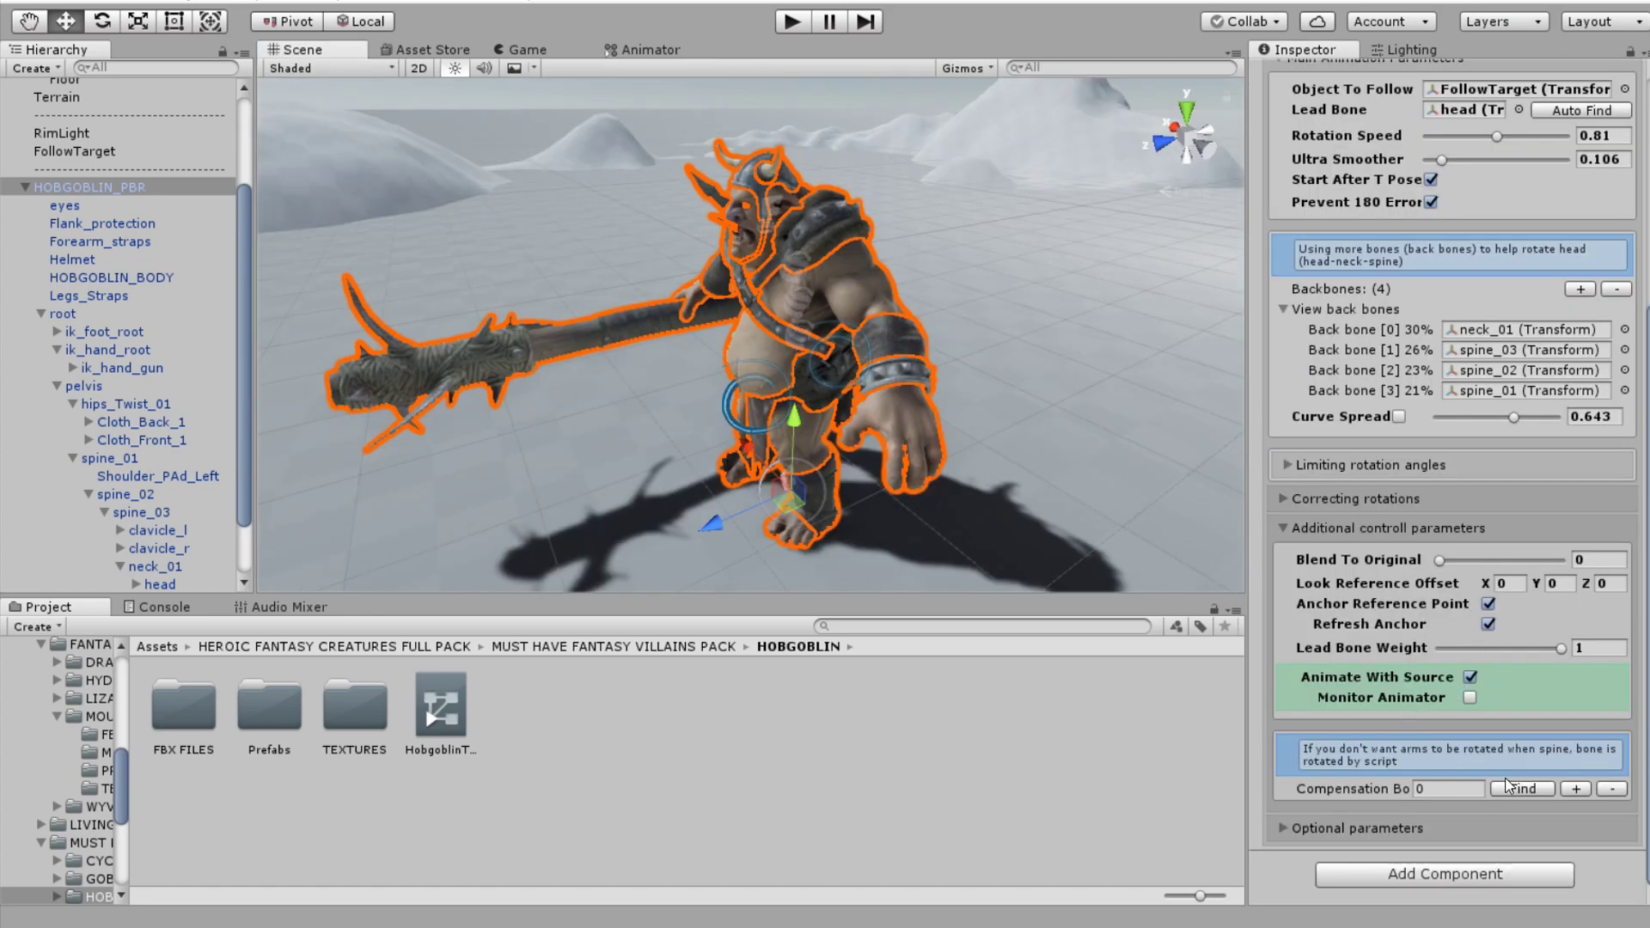
{"action": "left_click", "coordinate": [1522, 789]}
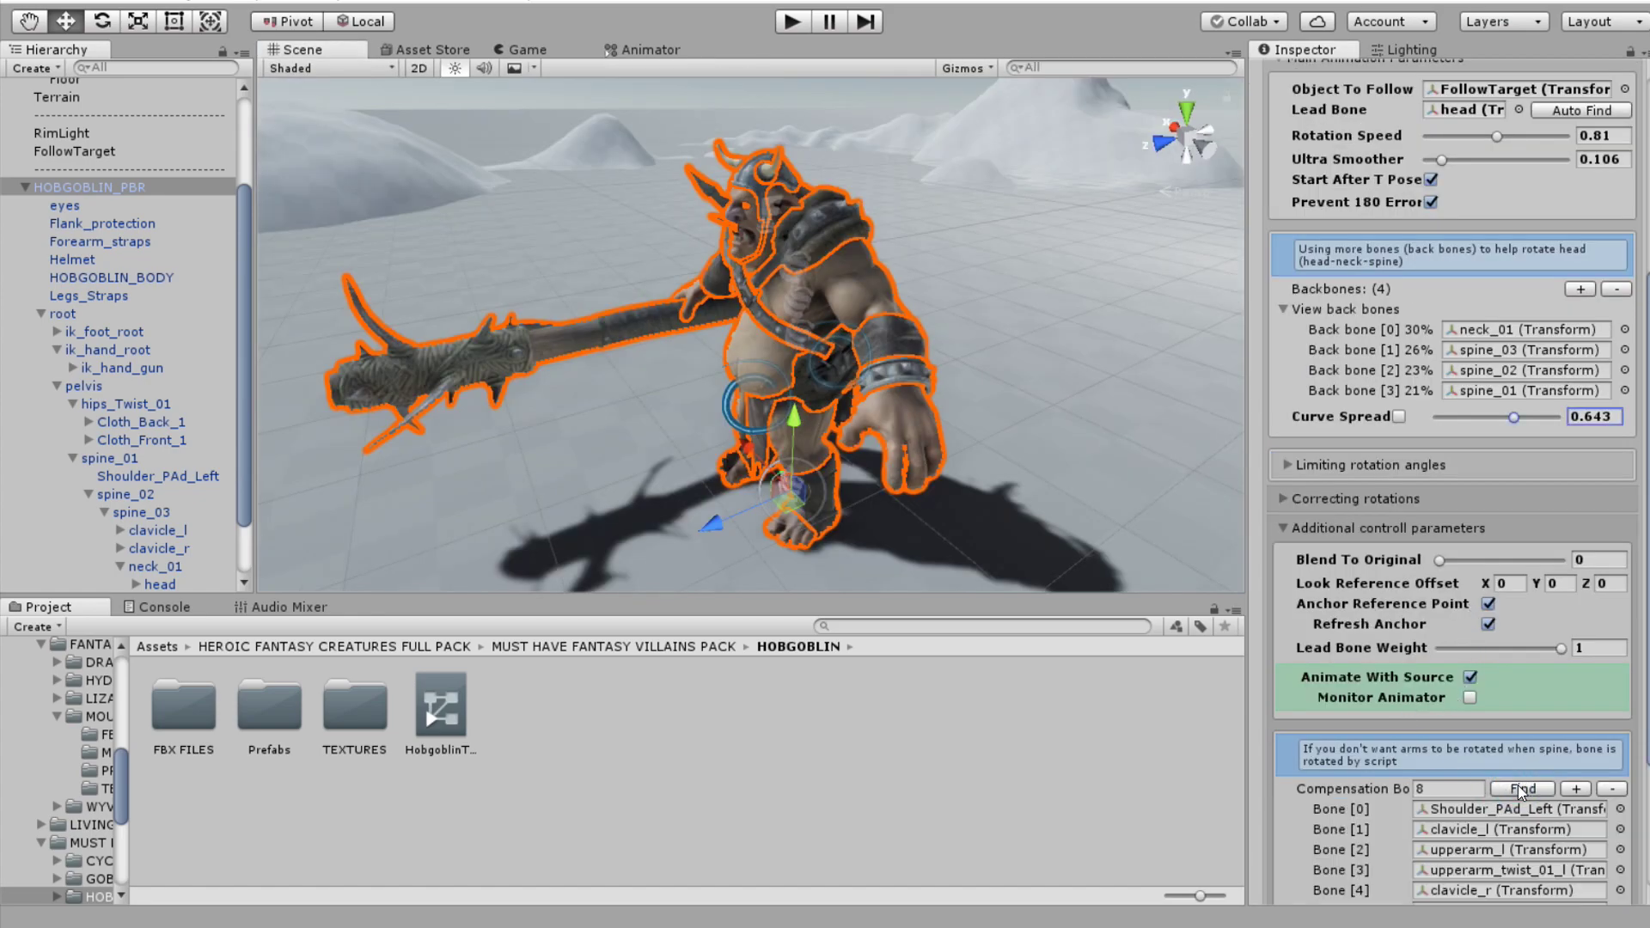
{"action": "scroll", "coordinate": [1340, 704], "scroll_direction": "down", "scroll_amount": 4}
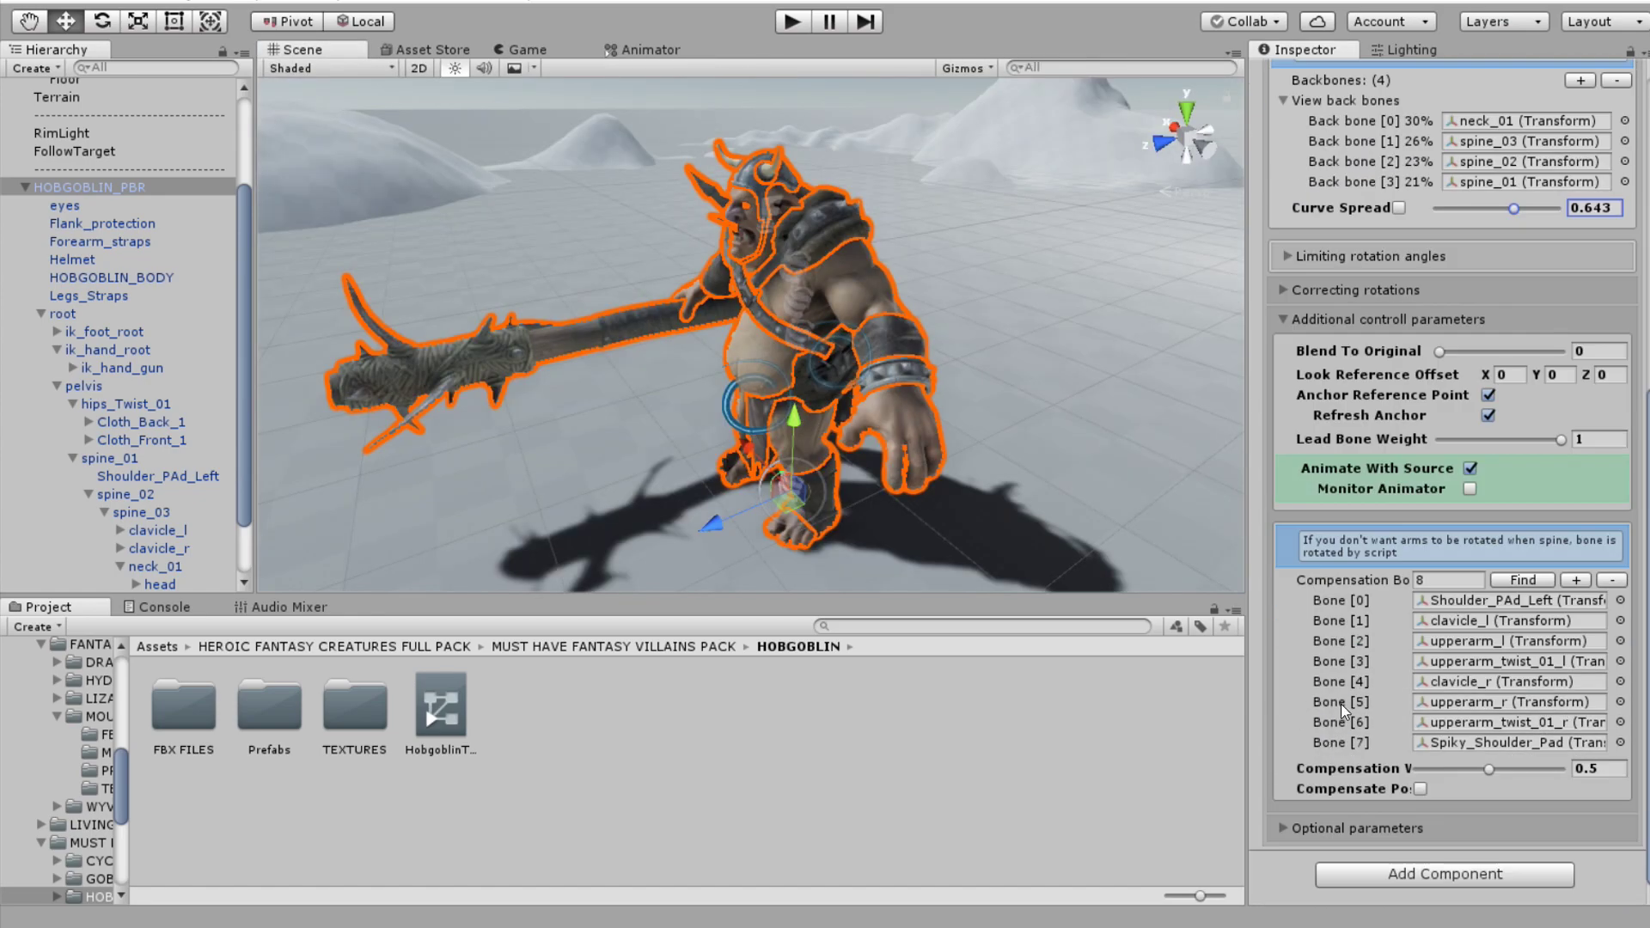
- Reduce the F Look Animator's compensation bones to four: clavicle_r, clavicle_l, upperarm_l and upperarm_r
{"action": "left_click", "coordinate": [1459, 601]}
{"action": "left_click", "coordinate": [1458, 620]}
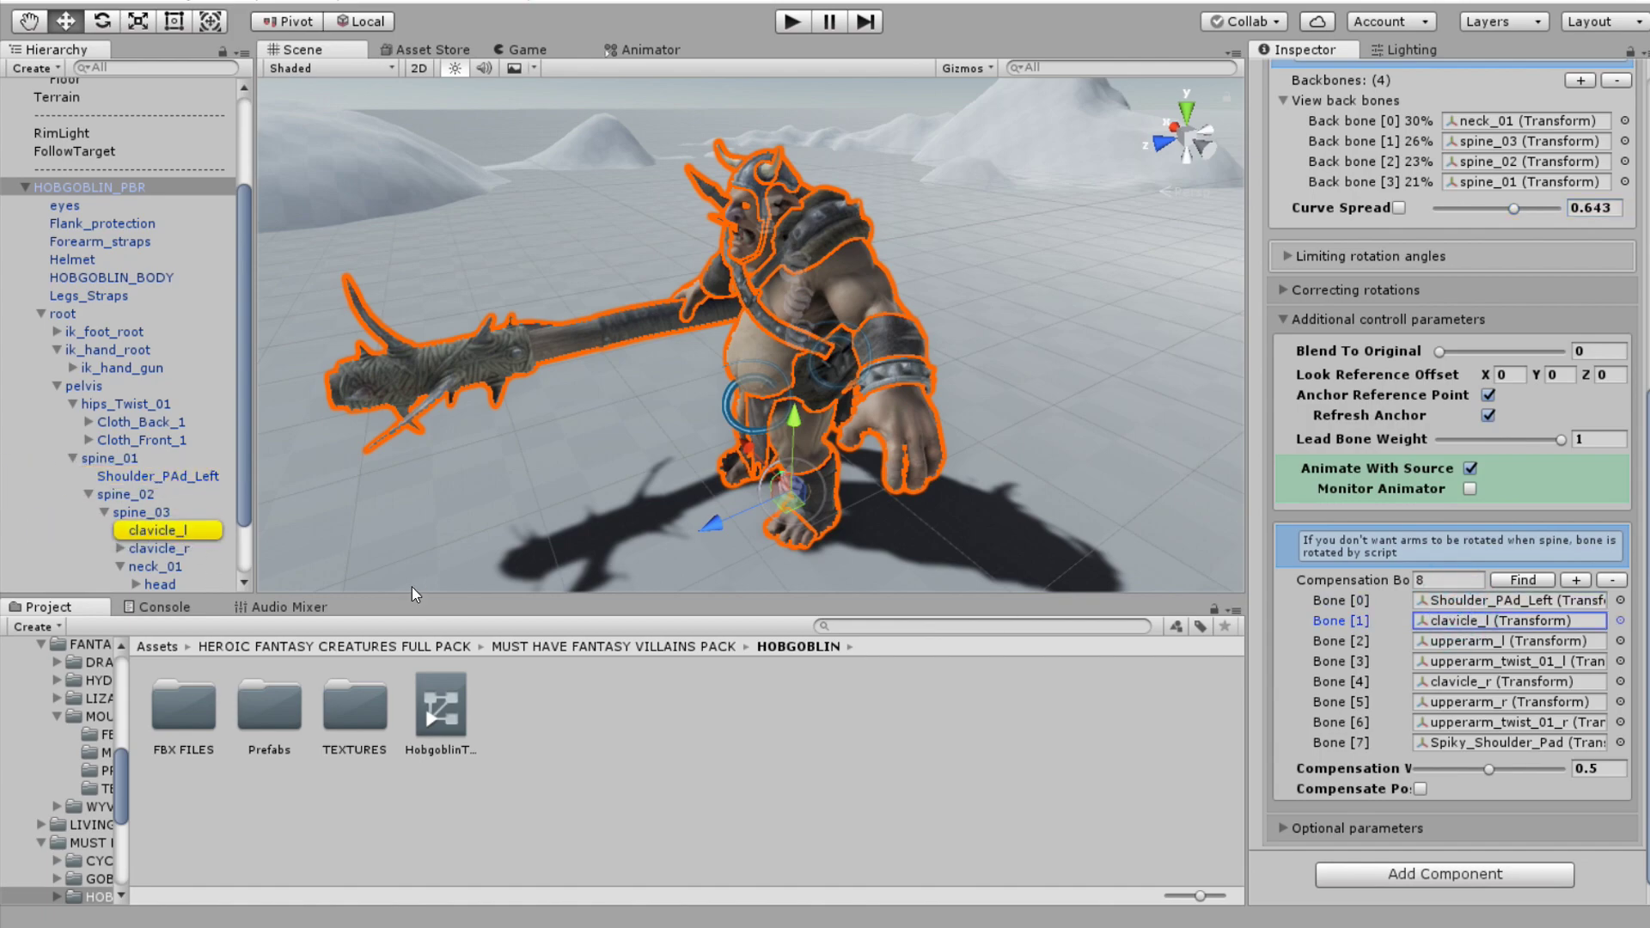
{"action": "left_click", "coordinate": [1603, 581]}
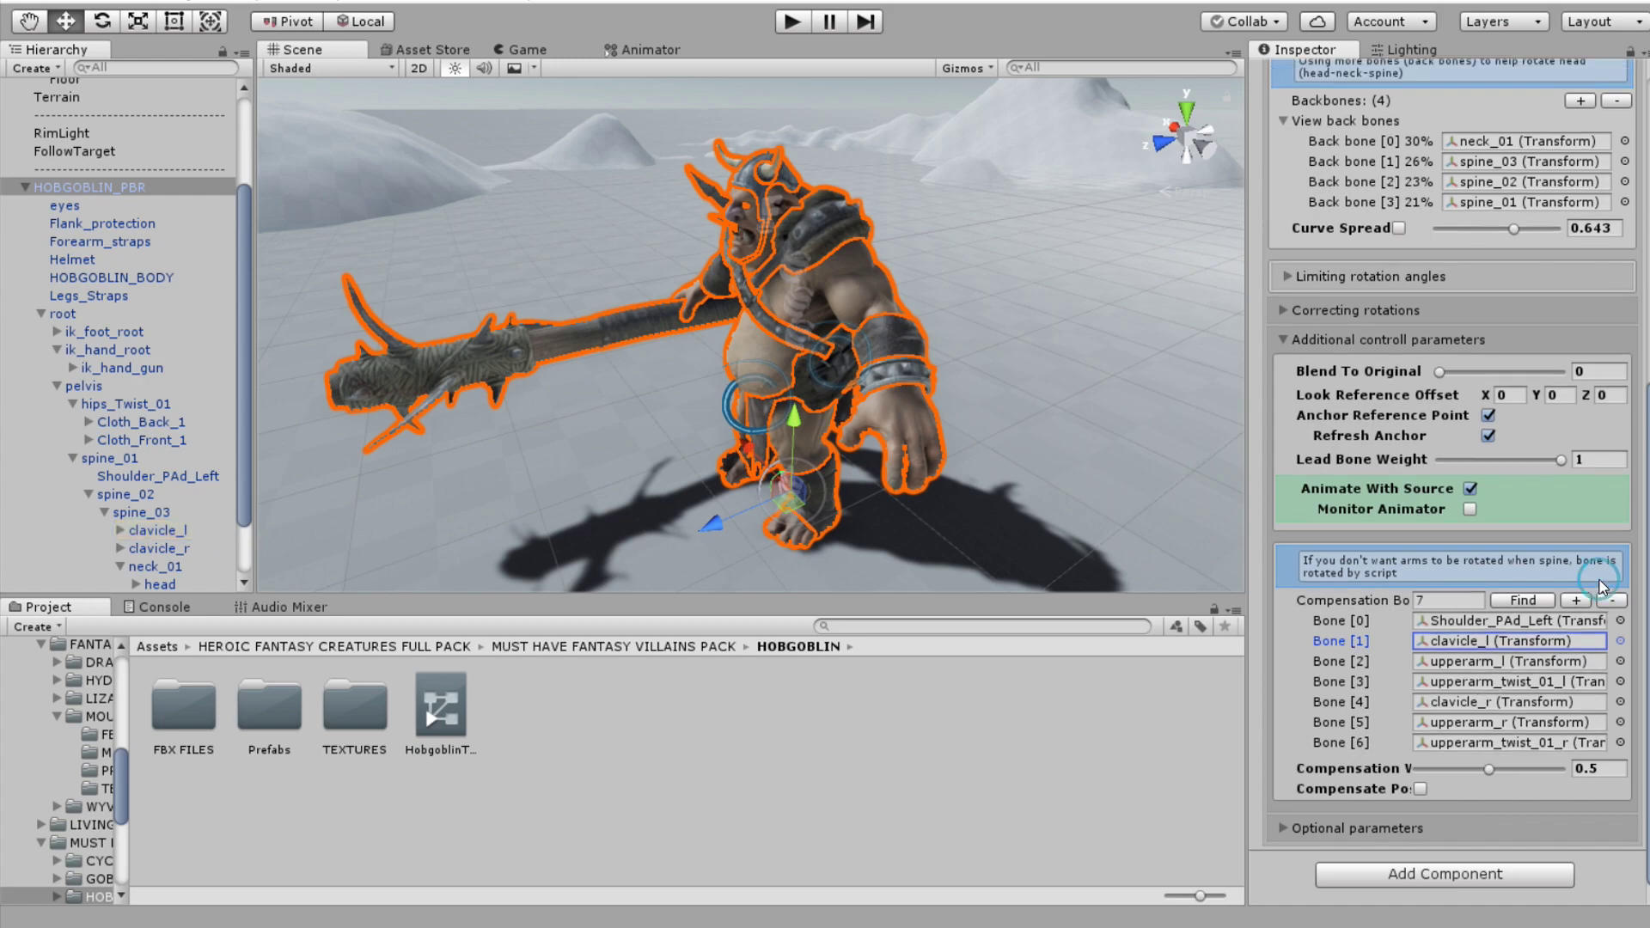
{"action": "left_click", "coordinate": [1608, 600]}
{"action": "left_click", "coordinate": [1609, 621]}
{"action": "left_click", "coordinate": [1612, 641]}
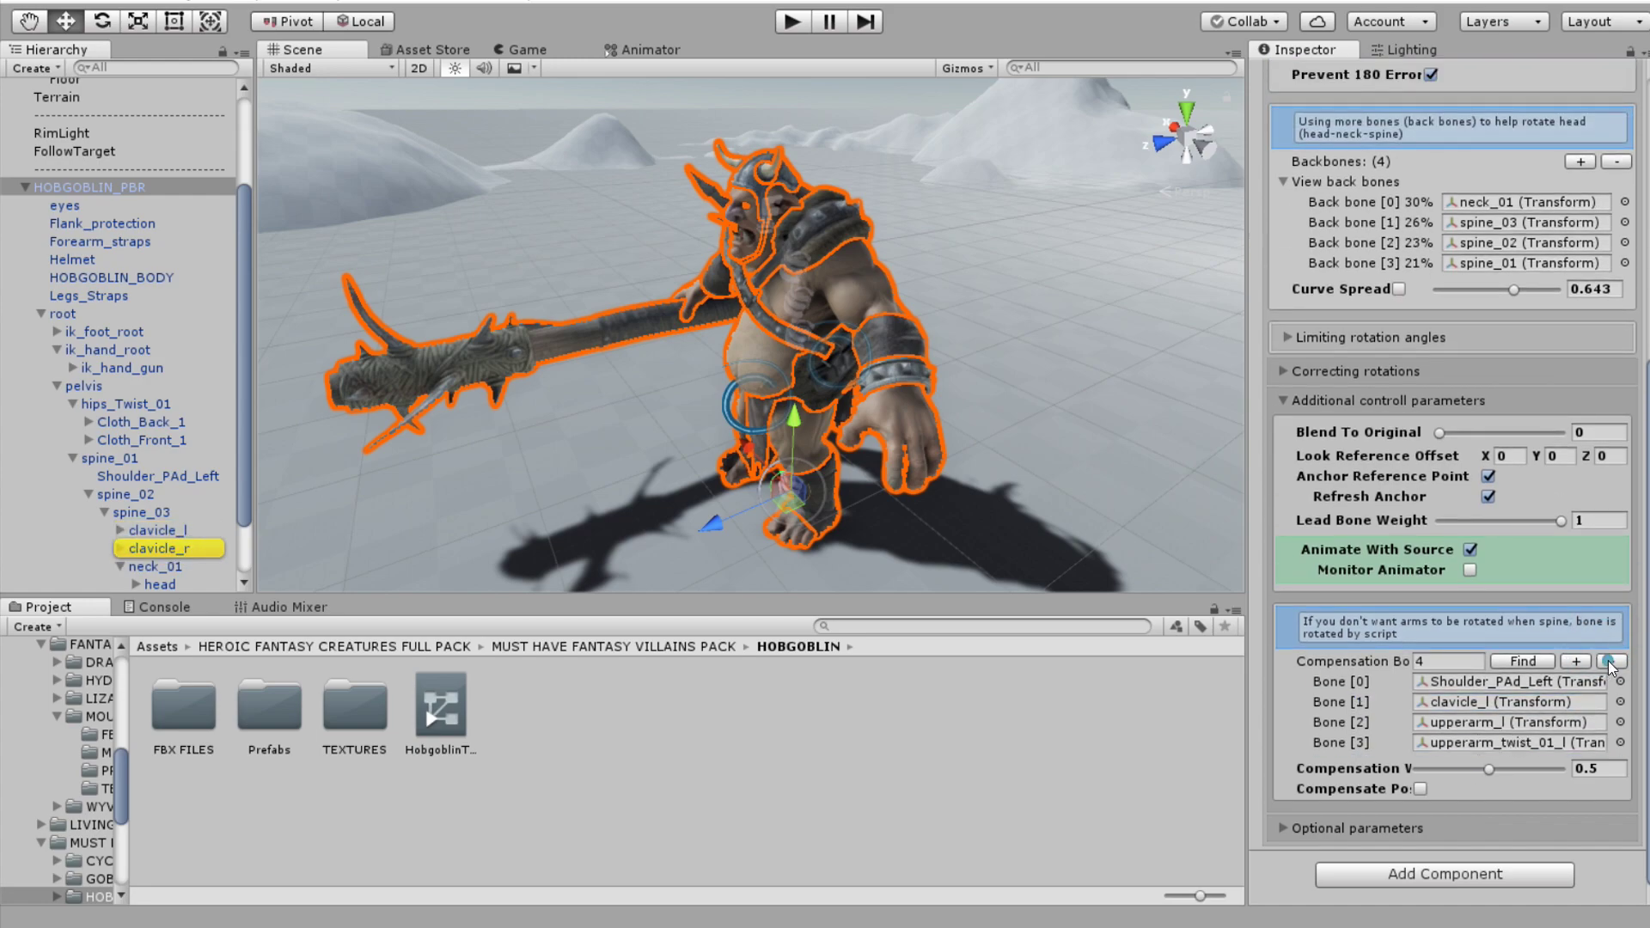
{"action": "left_click", "coordinate": [1610, 661]}
{"action": "left_click", "coordinate": [1471, 743]}
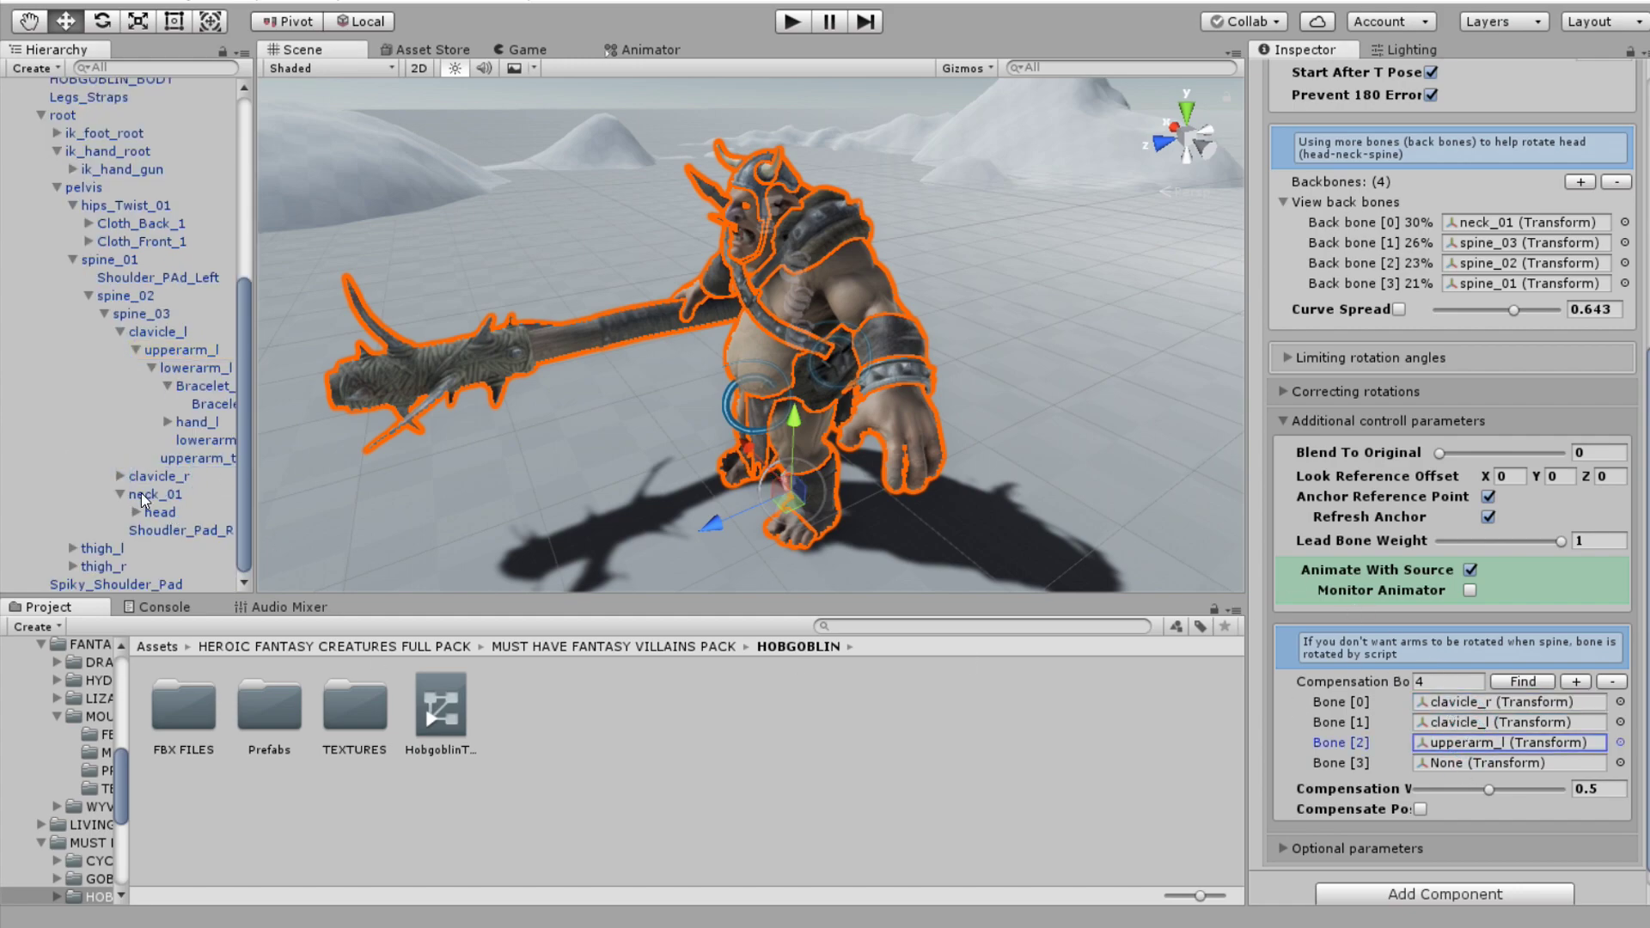
- Play the scene and walk the hobgoblin around the snow to check how its head and spine turn toward FollowTarget
{"action": "left_click", "coordinate": [791, 21]}
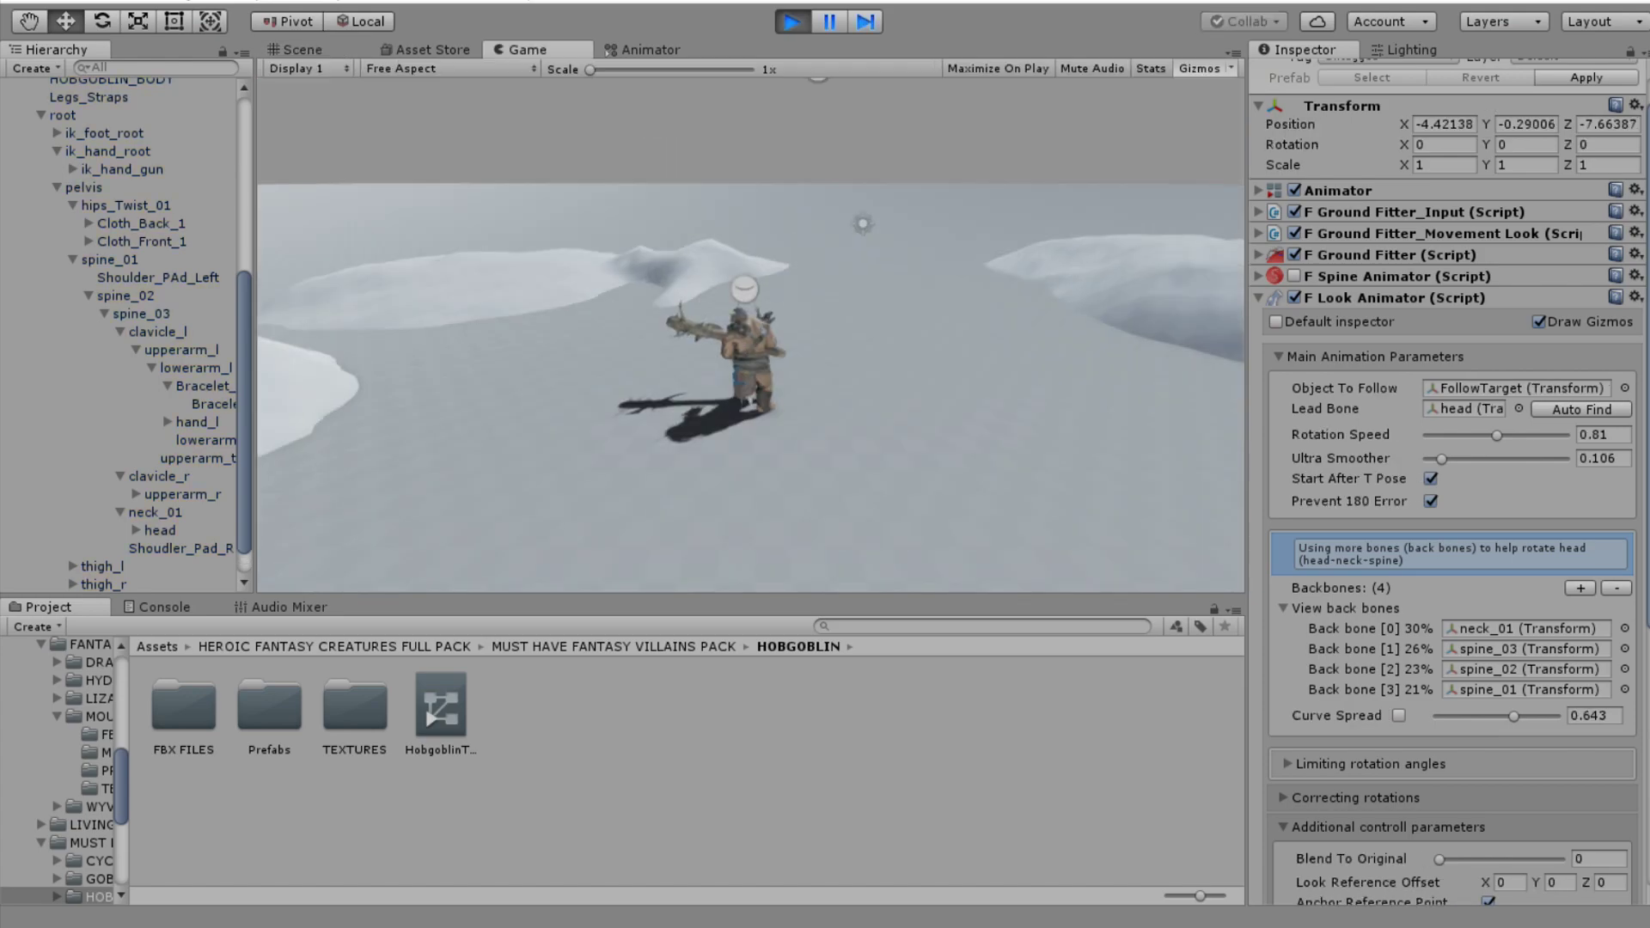
{"action": "key", "text": "d"}
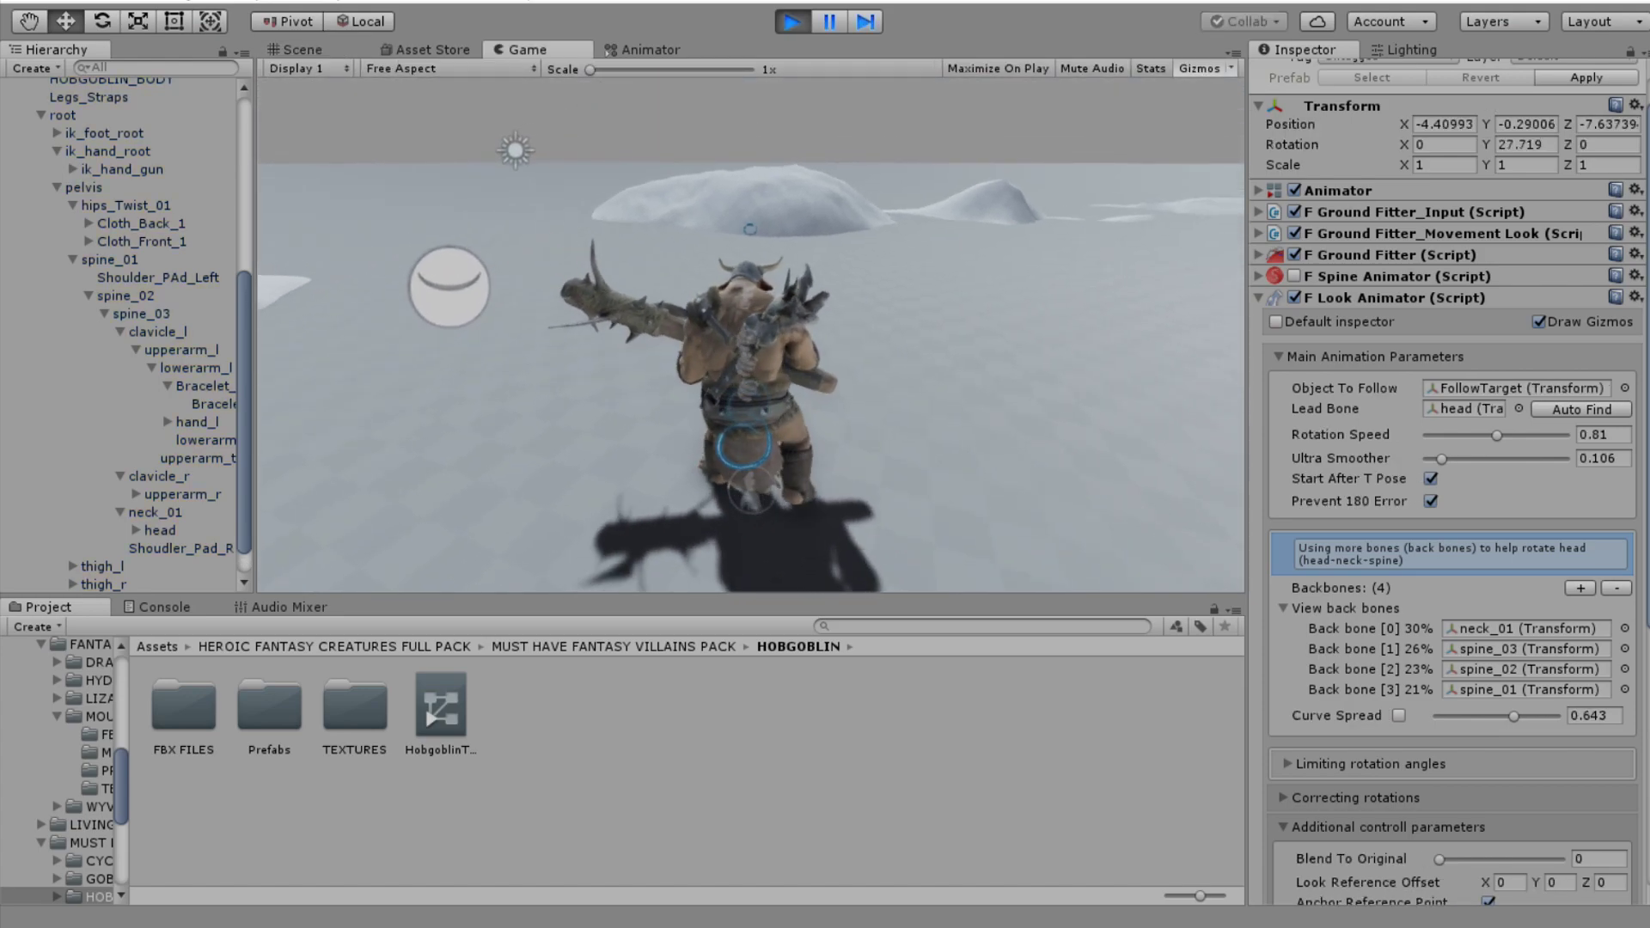
{"action": "scroll", "coordinate": [751, 335], "scroll_direction": "down", "scroll_amount": 5}
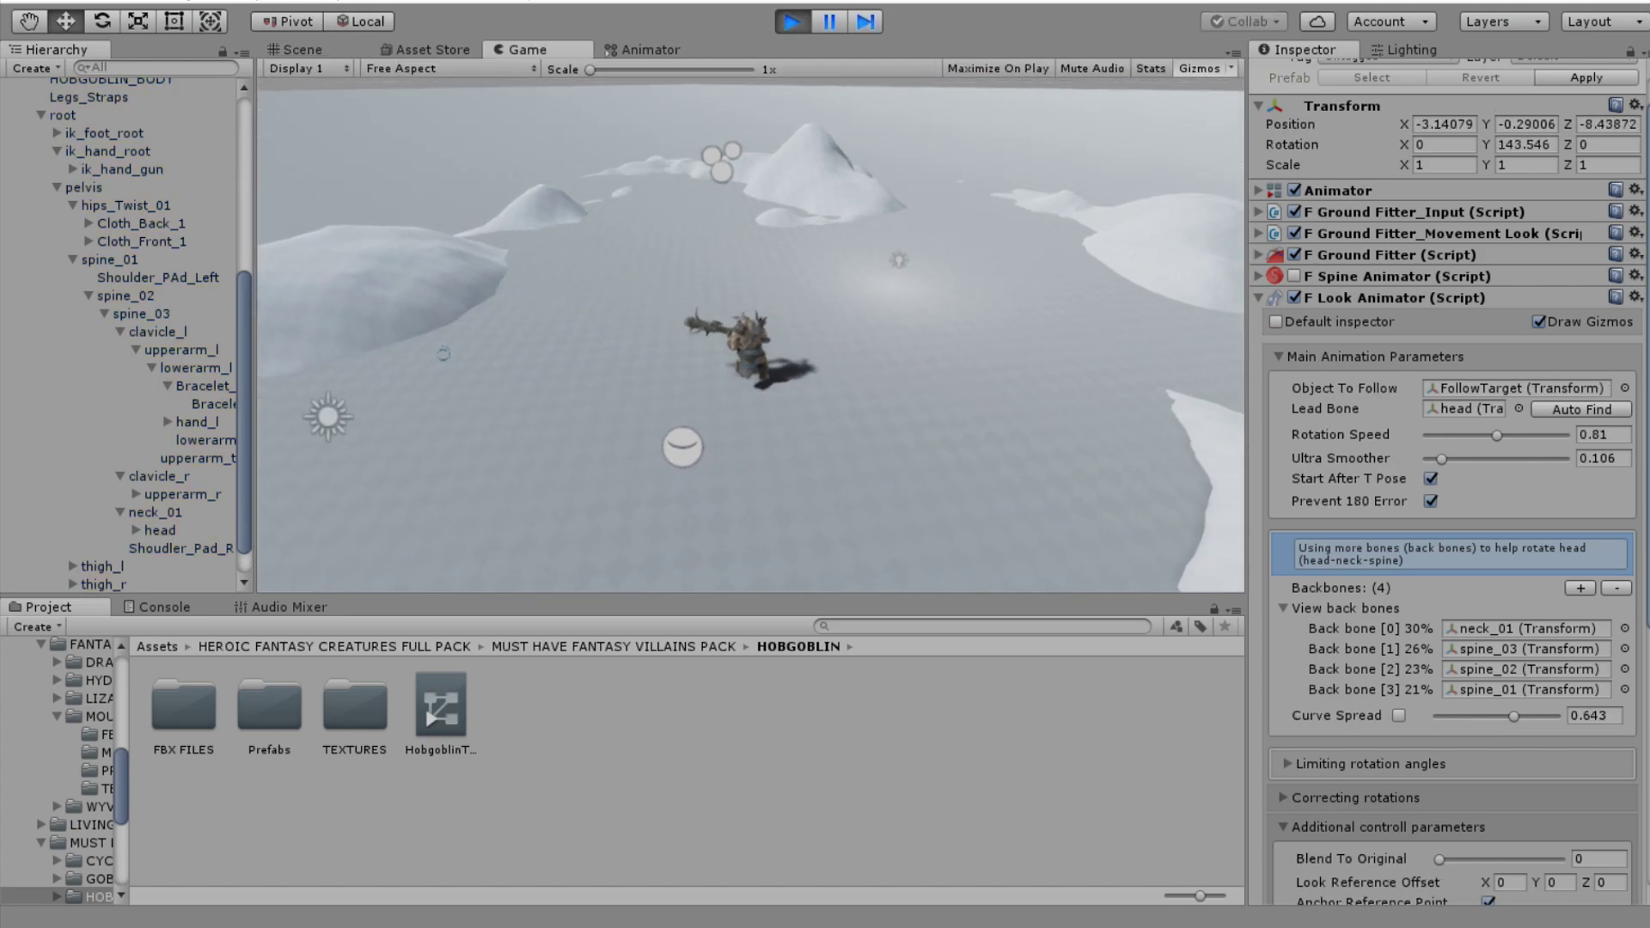
{"action": "key", "text": "w"}
{"action": "key", "text": "s"}
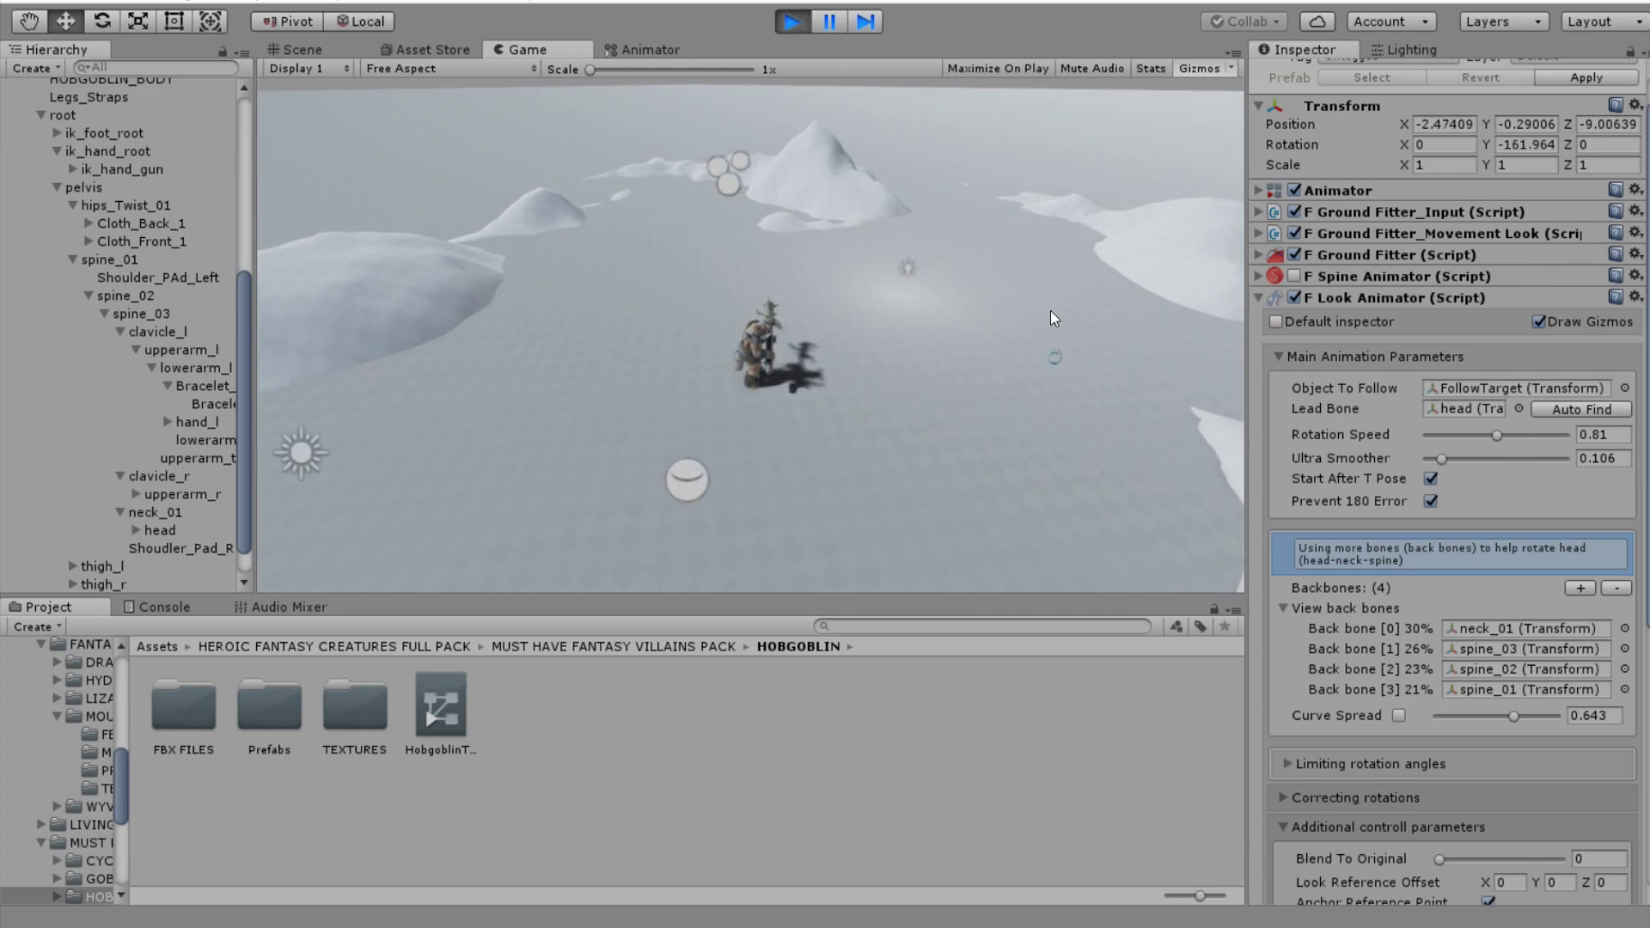
{"action": "key", "text": "a"}
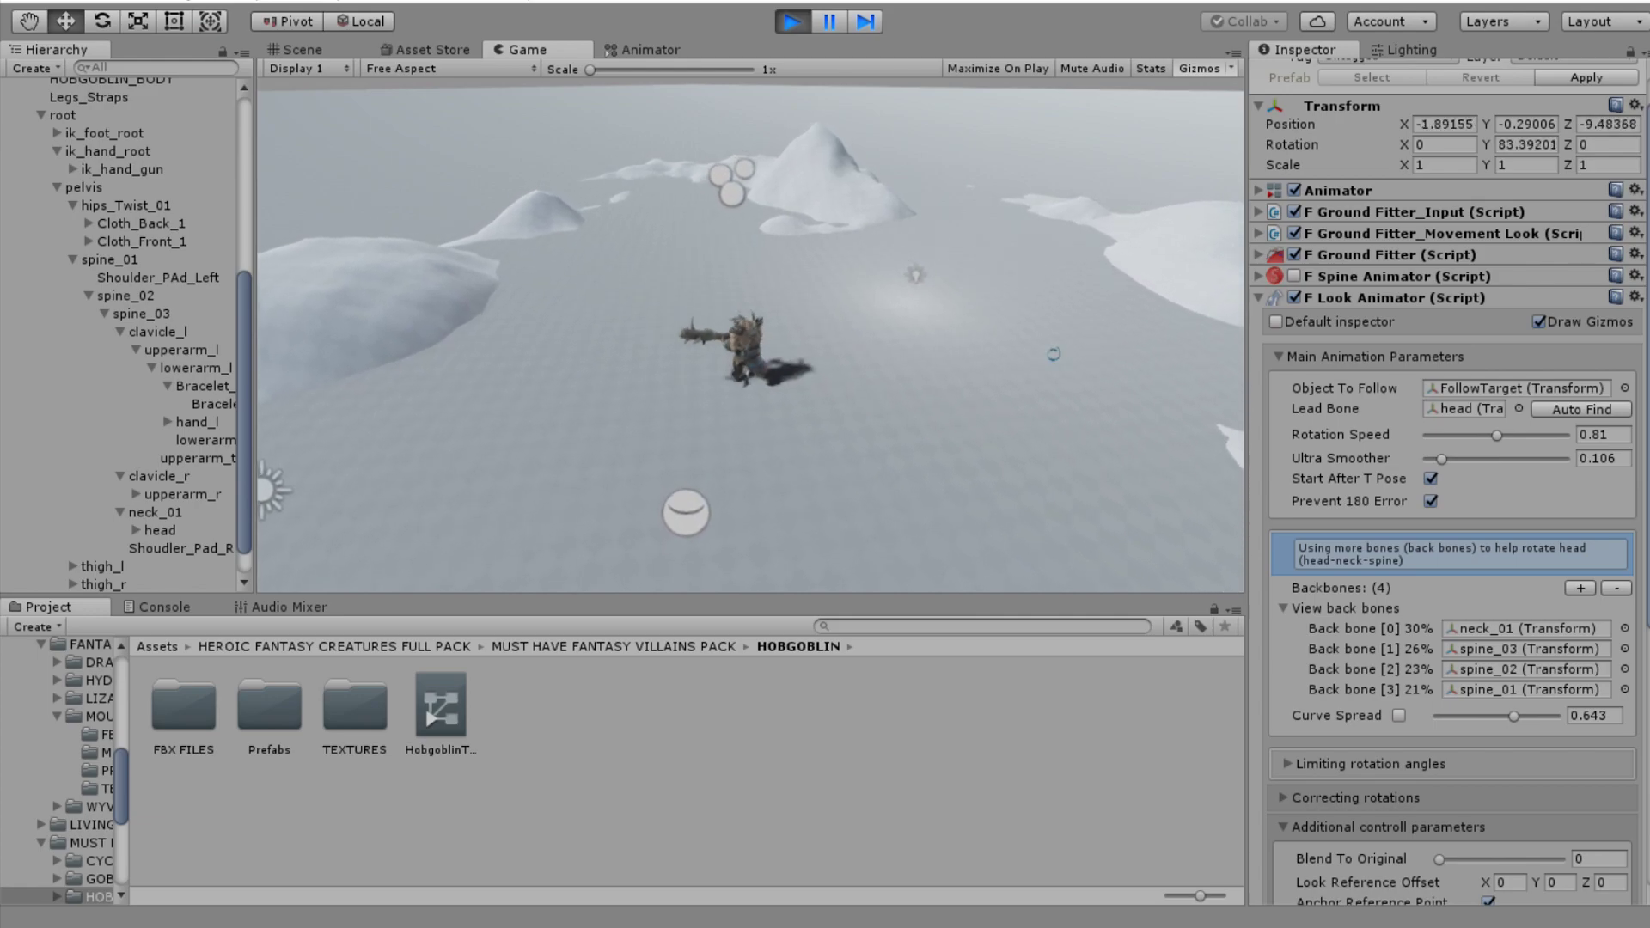
{"action": "key", "text": "w"}
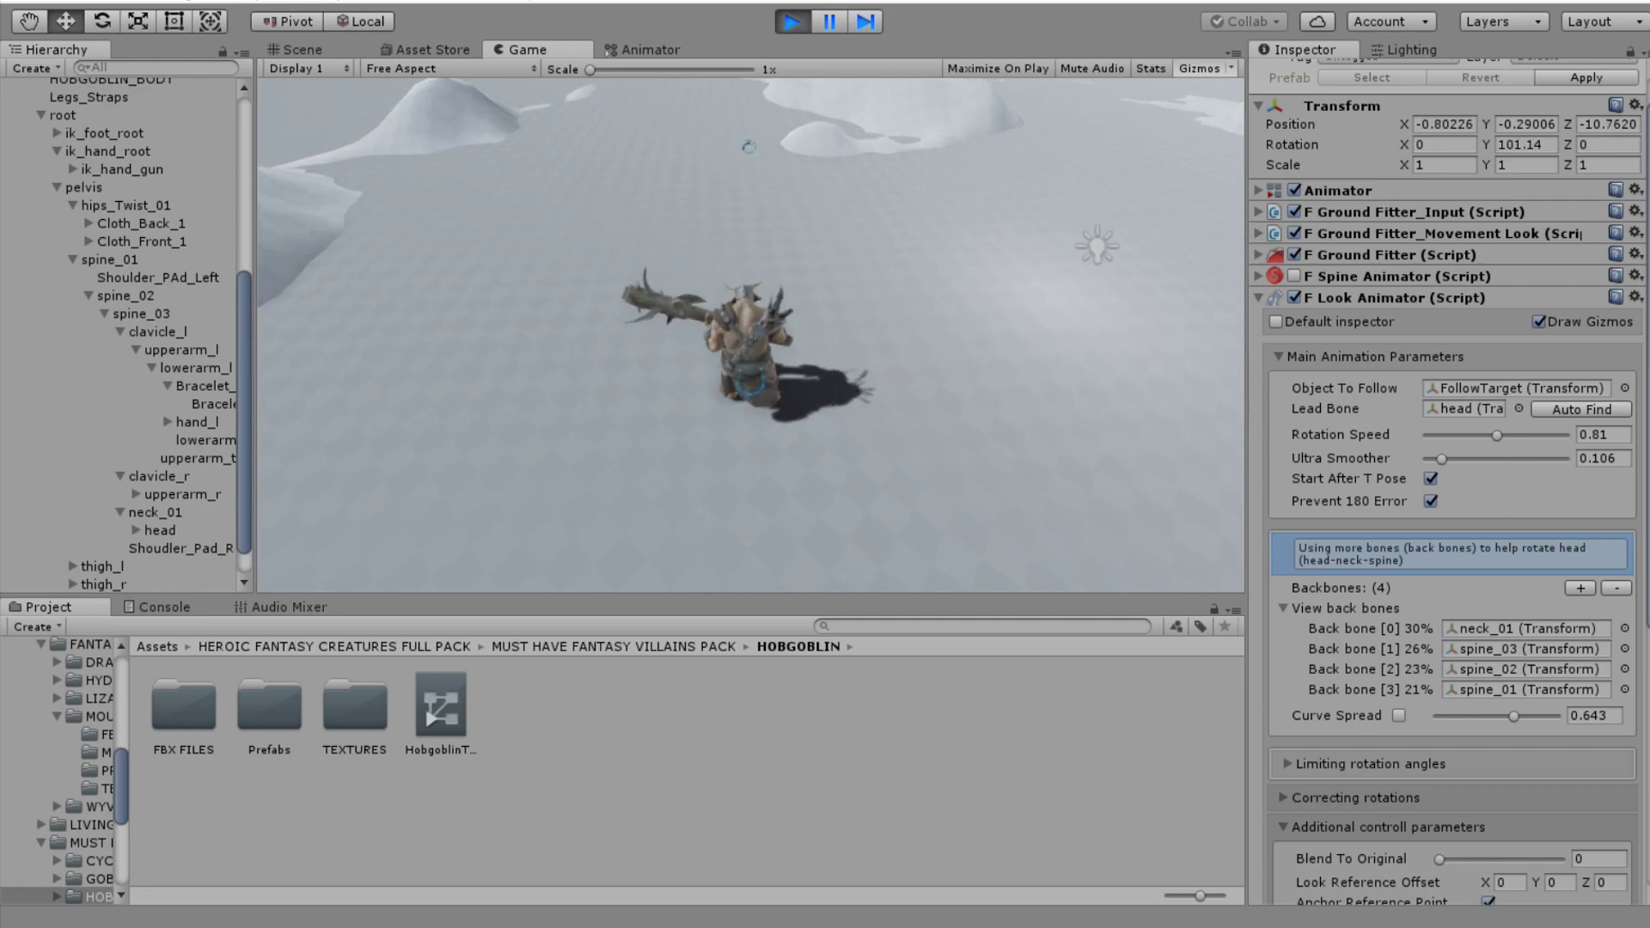
{"action": "key", "text": "w"}
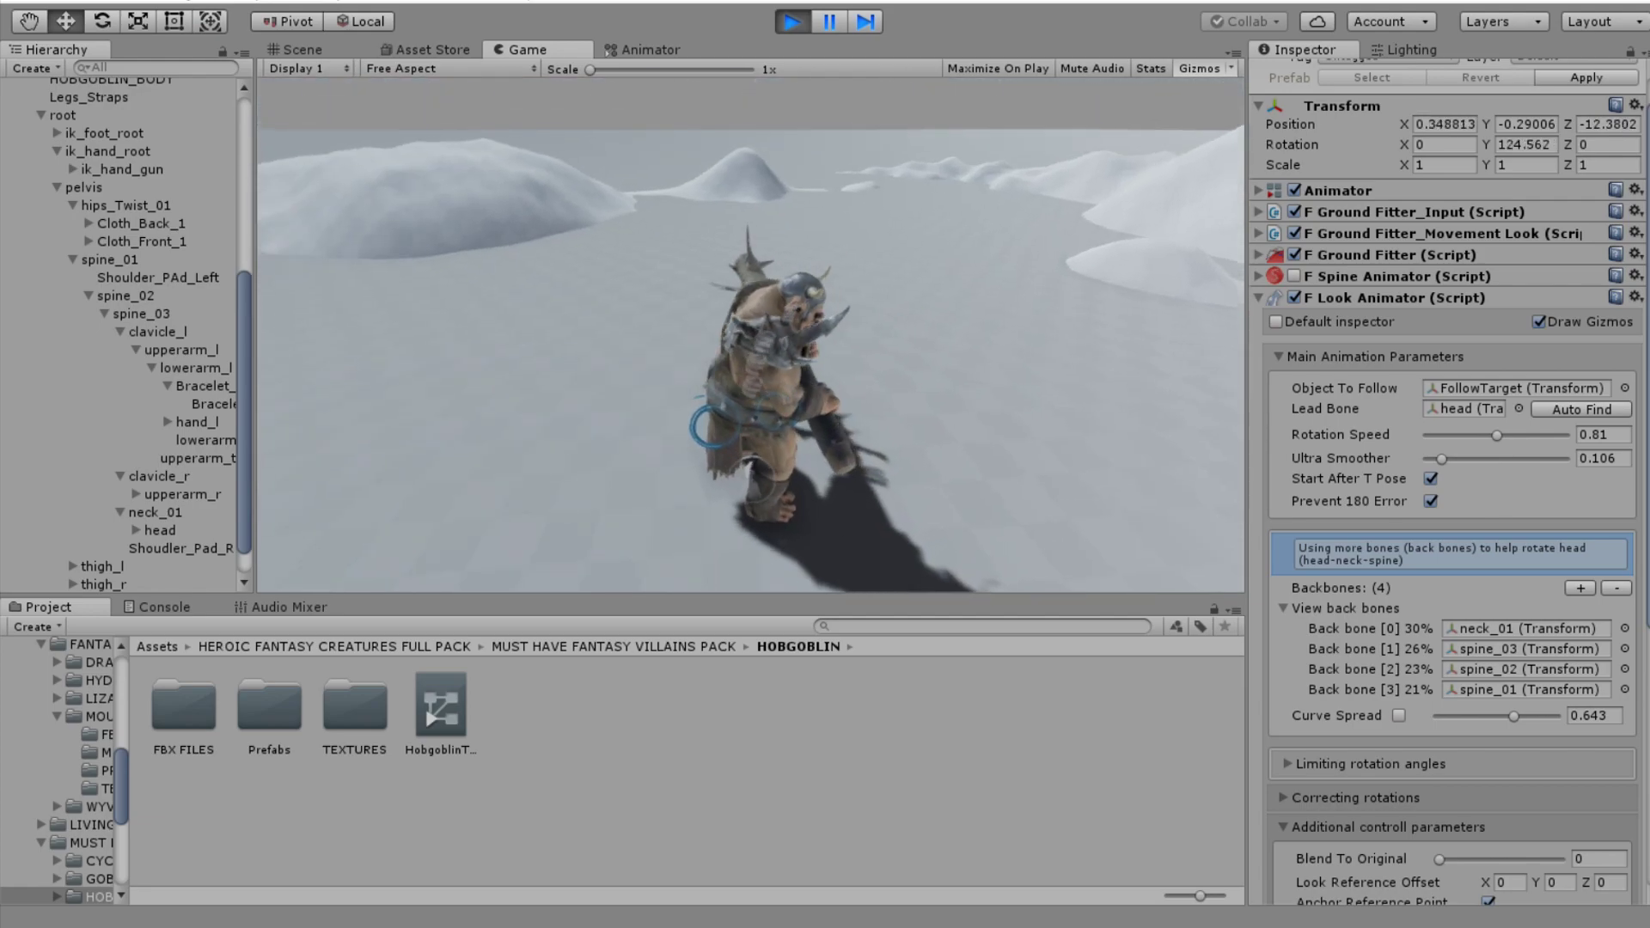
{"action": "key", "text": "w"}
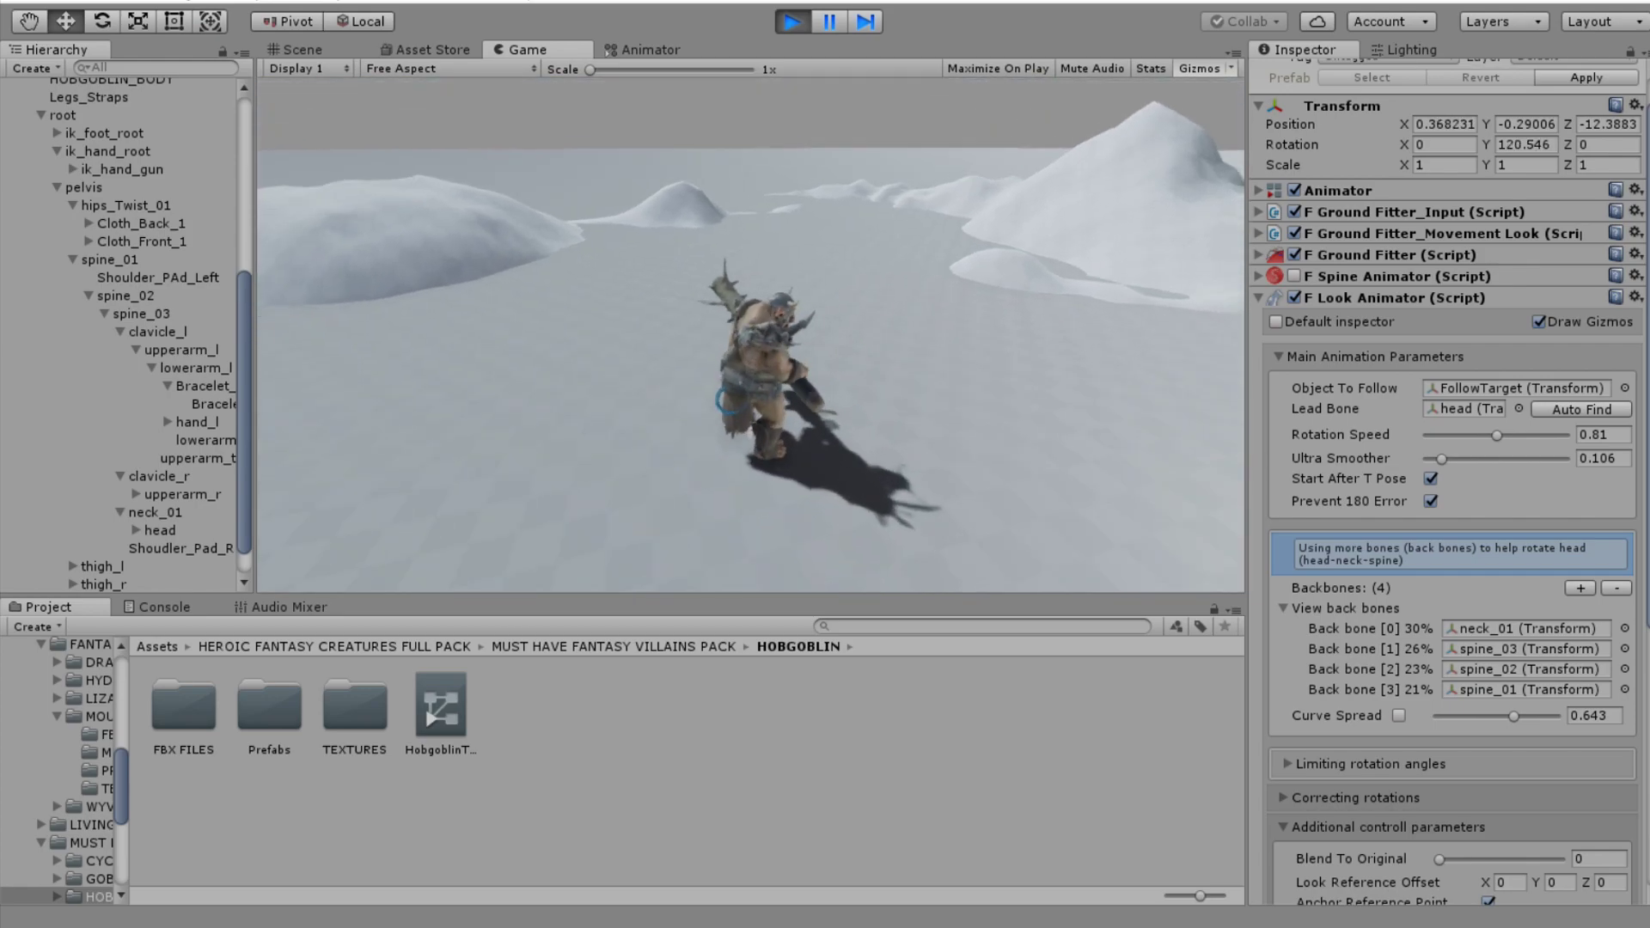
- Hide the gizmos in the Game view and keep moving the hobgoblin, checking its look animation from the front at close range
{"action": "key", "text": "Escape"}
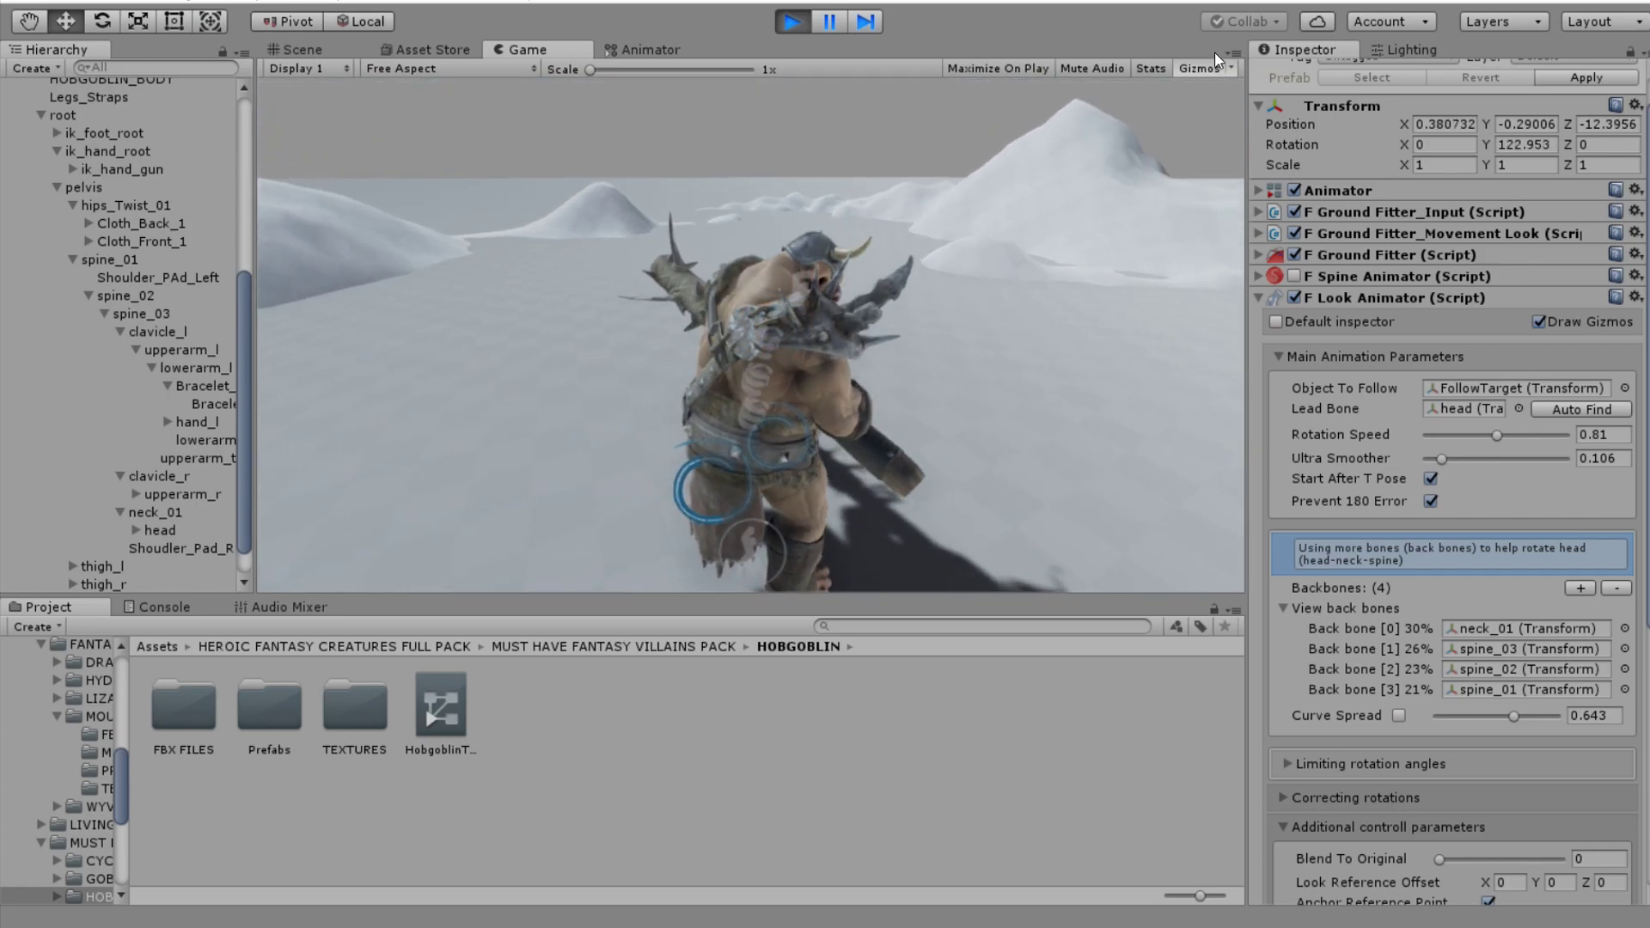
{"action": "left_click", "coordinate": [928, 230]}
{"action": "scroll", "coordinate": [750, 335], "scroll_direction": "down", "scroll_amount": 4}
{"action": "key", "text": "w"}
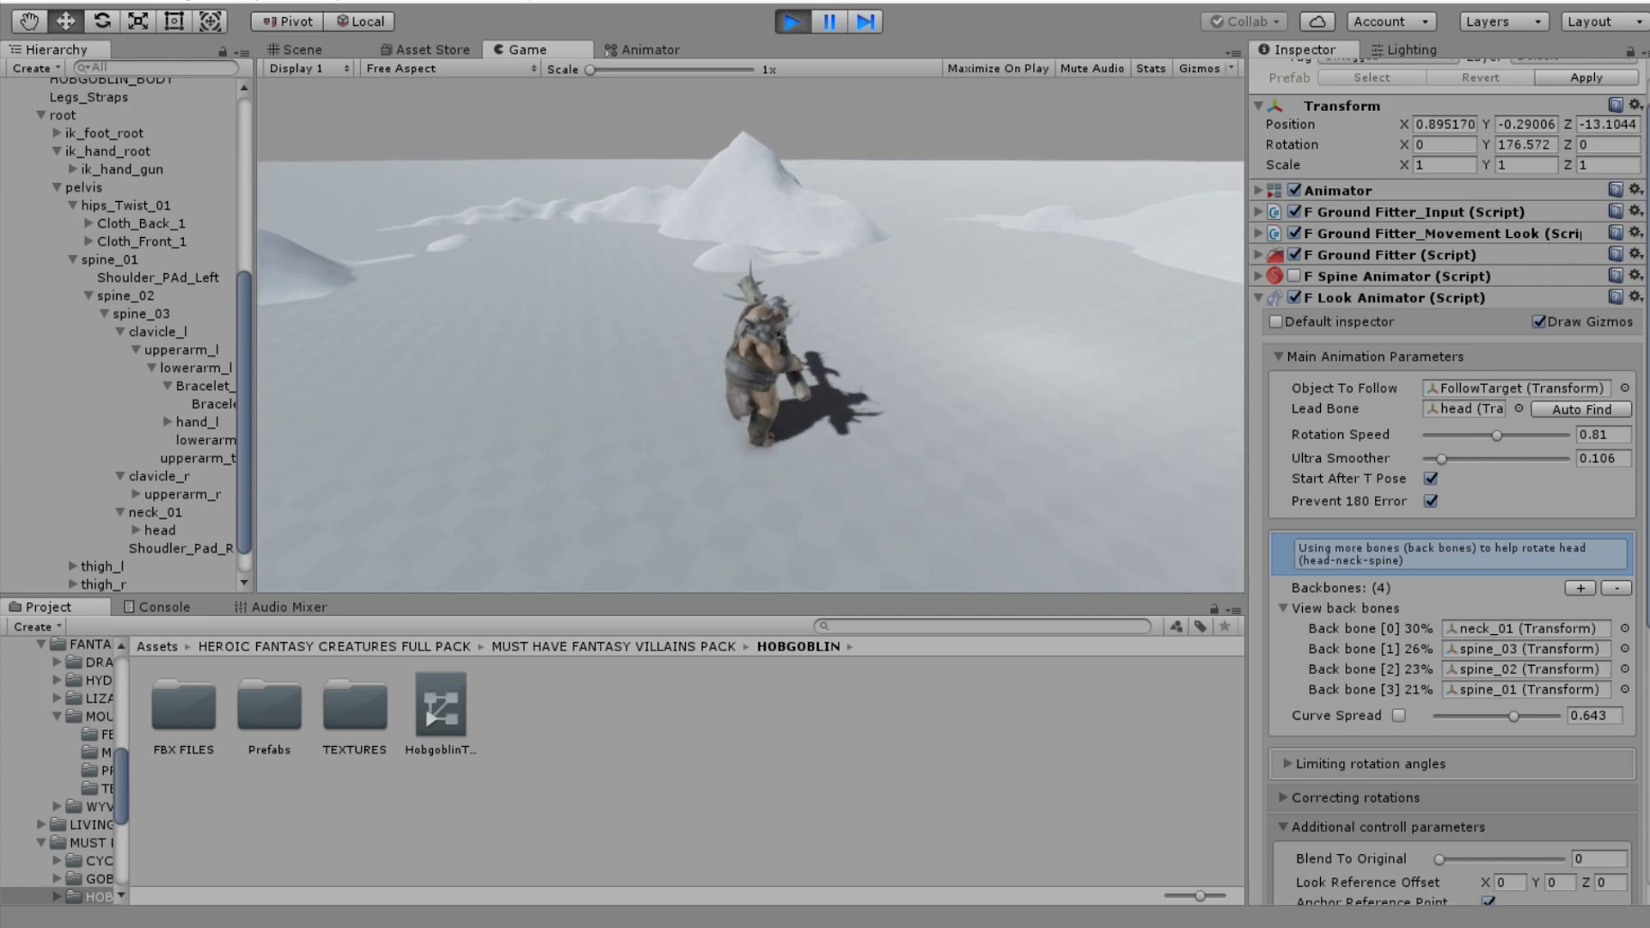
{"action": "left_click", "coordinate": [784, 316]}
{"action": "scroll", "coordinate": [784, 316], "scroll_direction": "up", "scroll_amount": 4}
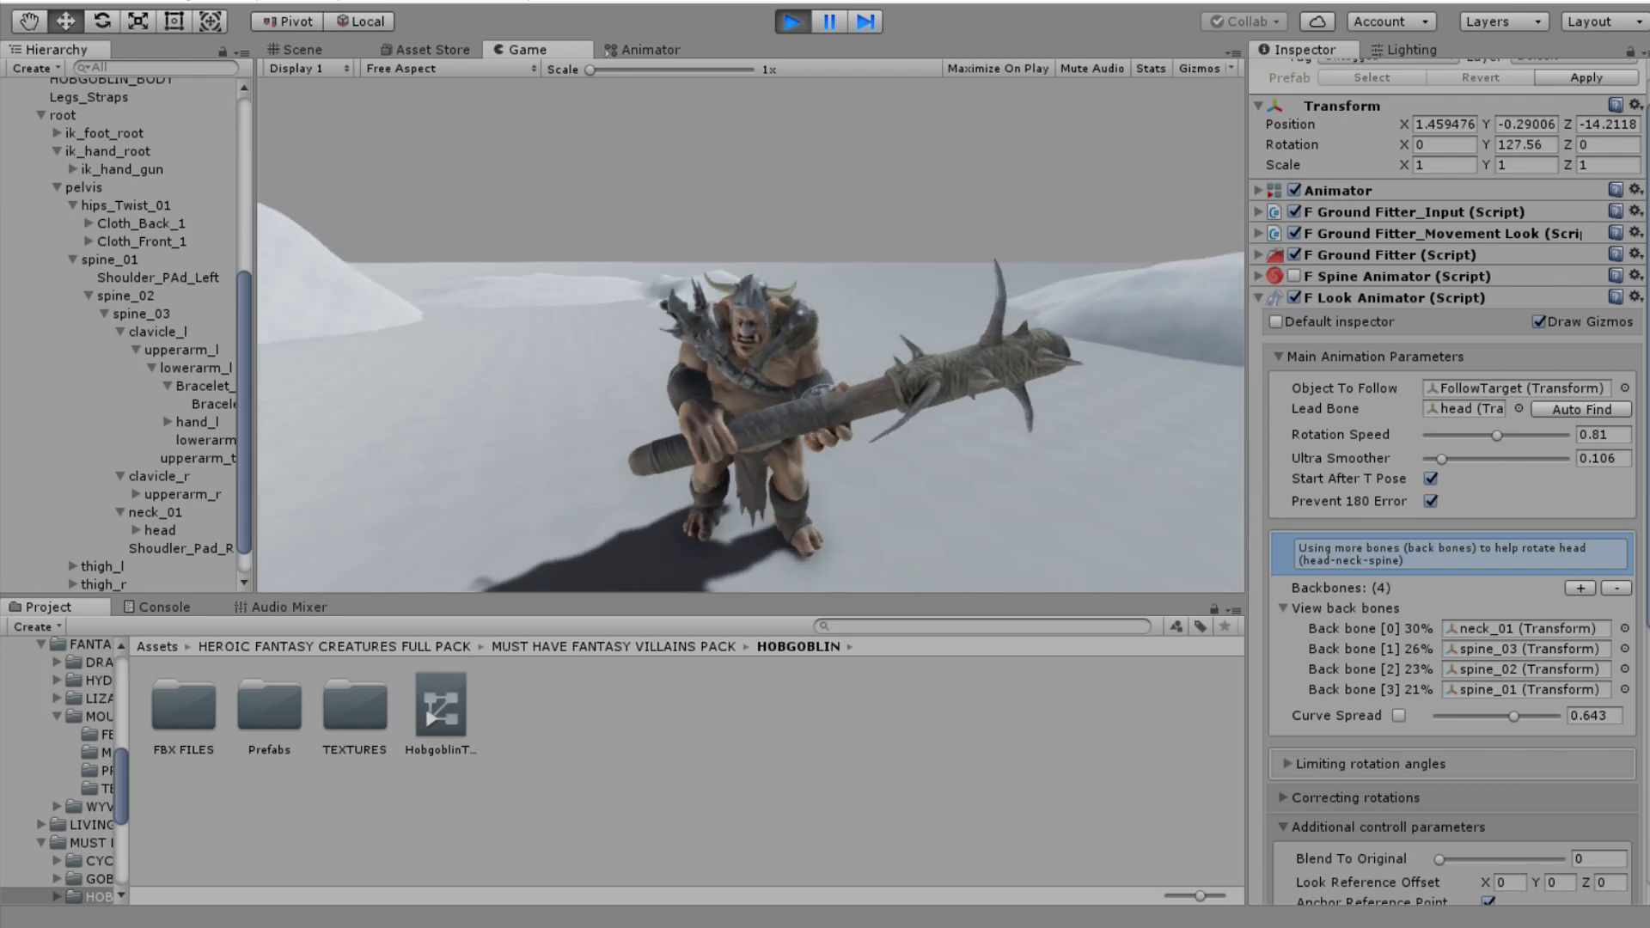
{"action": "key", "text": "s"}
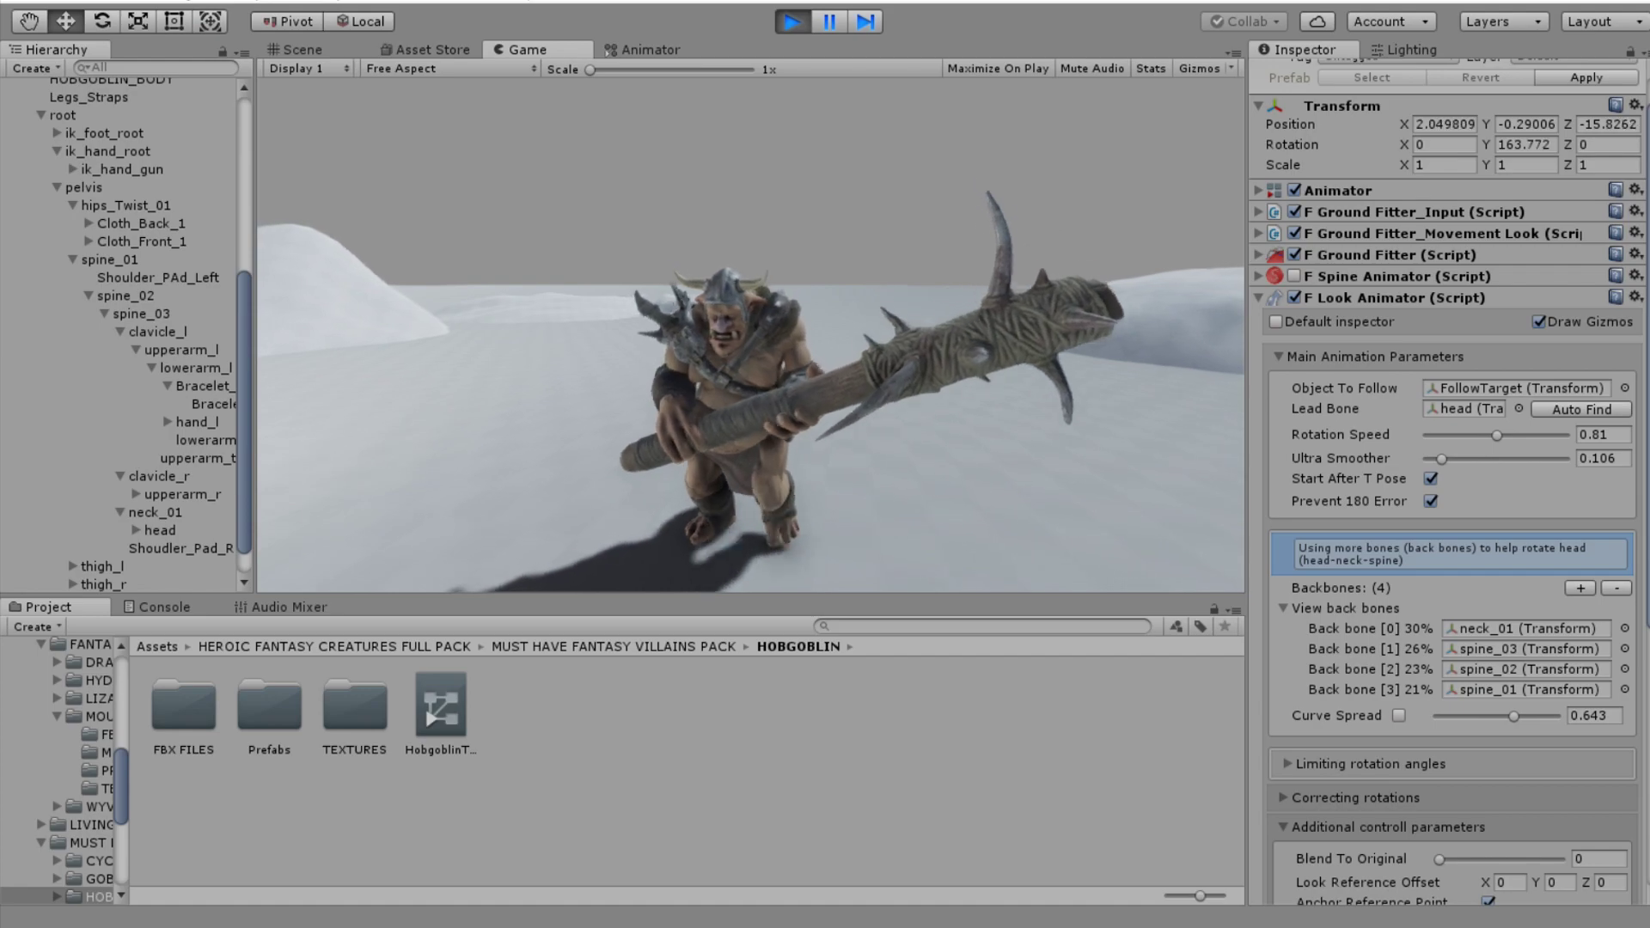
- Set the F Look Animator's Fixing Preset to ZYX under its correcting rotations and check the hobgoblin's pose in the running game
{"action": "key", "text": "Escape"}
{"action": "scroll", "coordinate": [1320, 600], "scroll_direction": "down", "scroll_amount": 8}
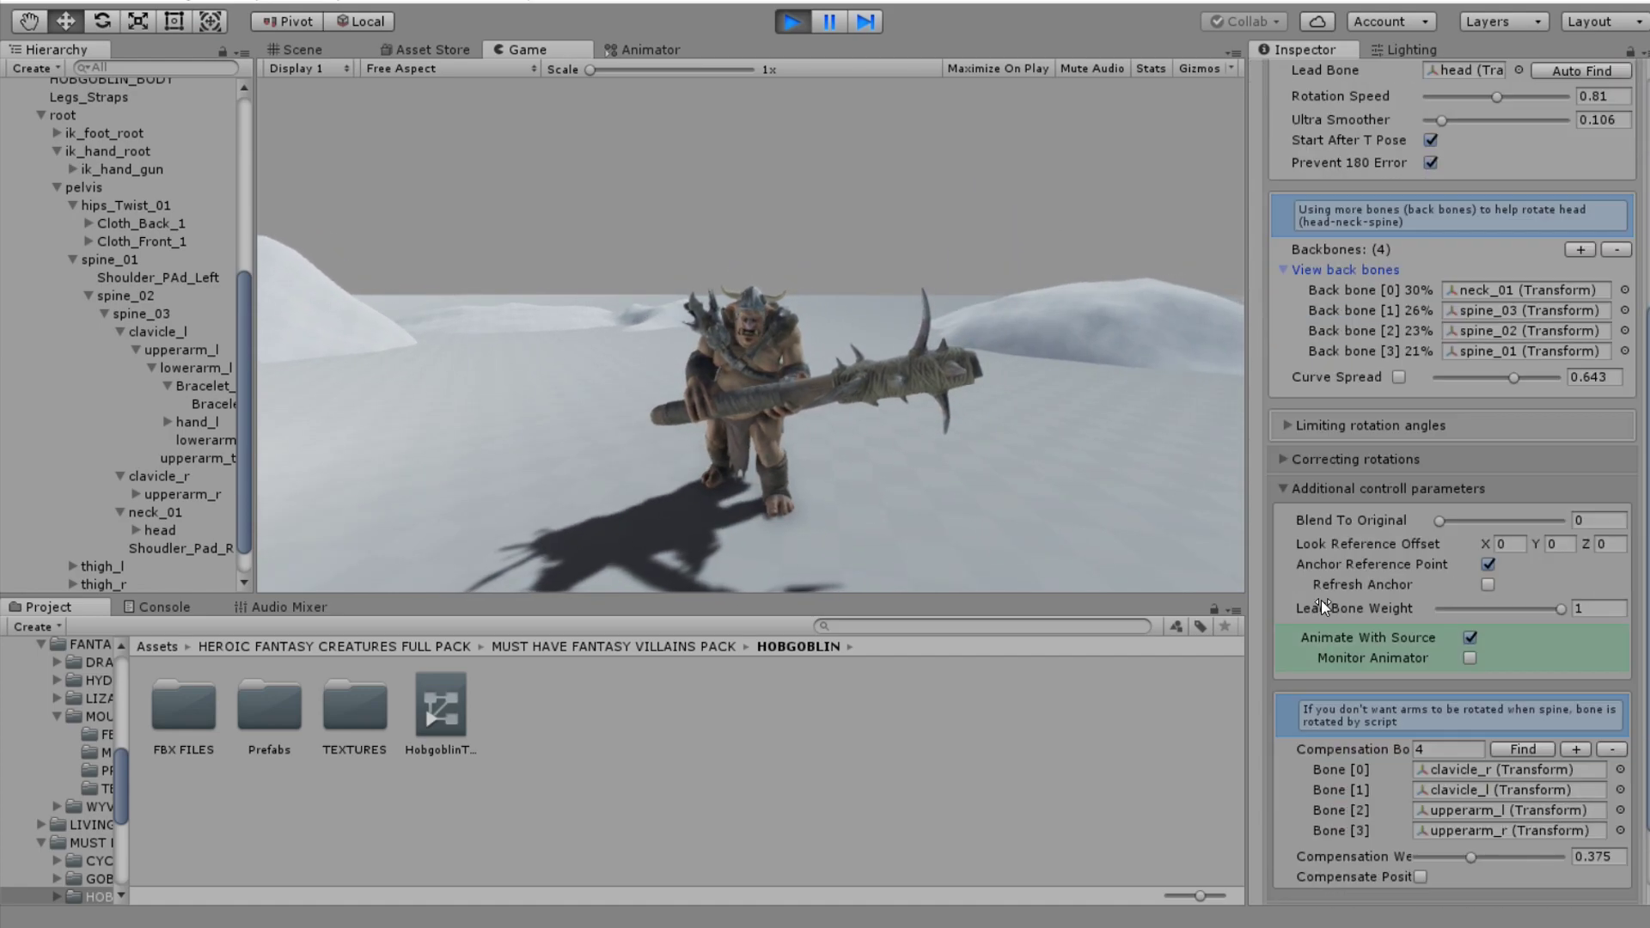
{"action": "scroll", "coordinate": [1334, 522], "scroll_direction": "down", "scroll_amount": 3}
{"action": "left_click", "coordinate": [1285, 392]}
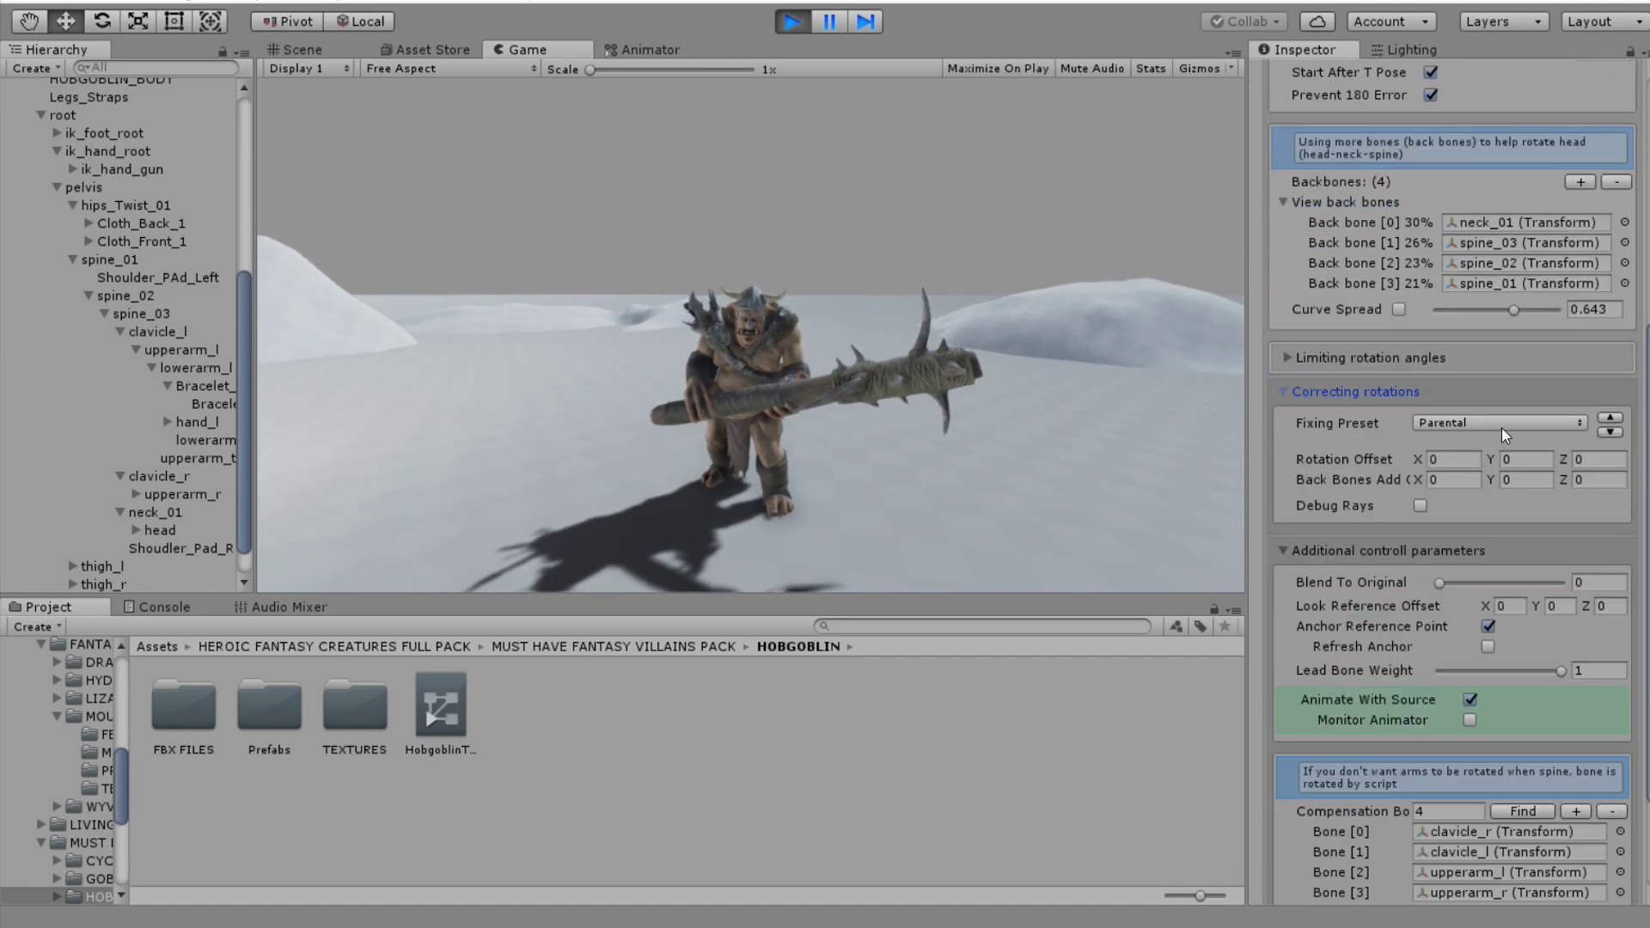
{"action": "left_click", "coordinate": [1461, 420]}
{"action": "left_click", "coordinate": [1472, 519]}
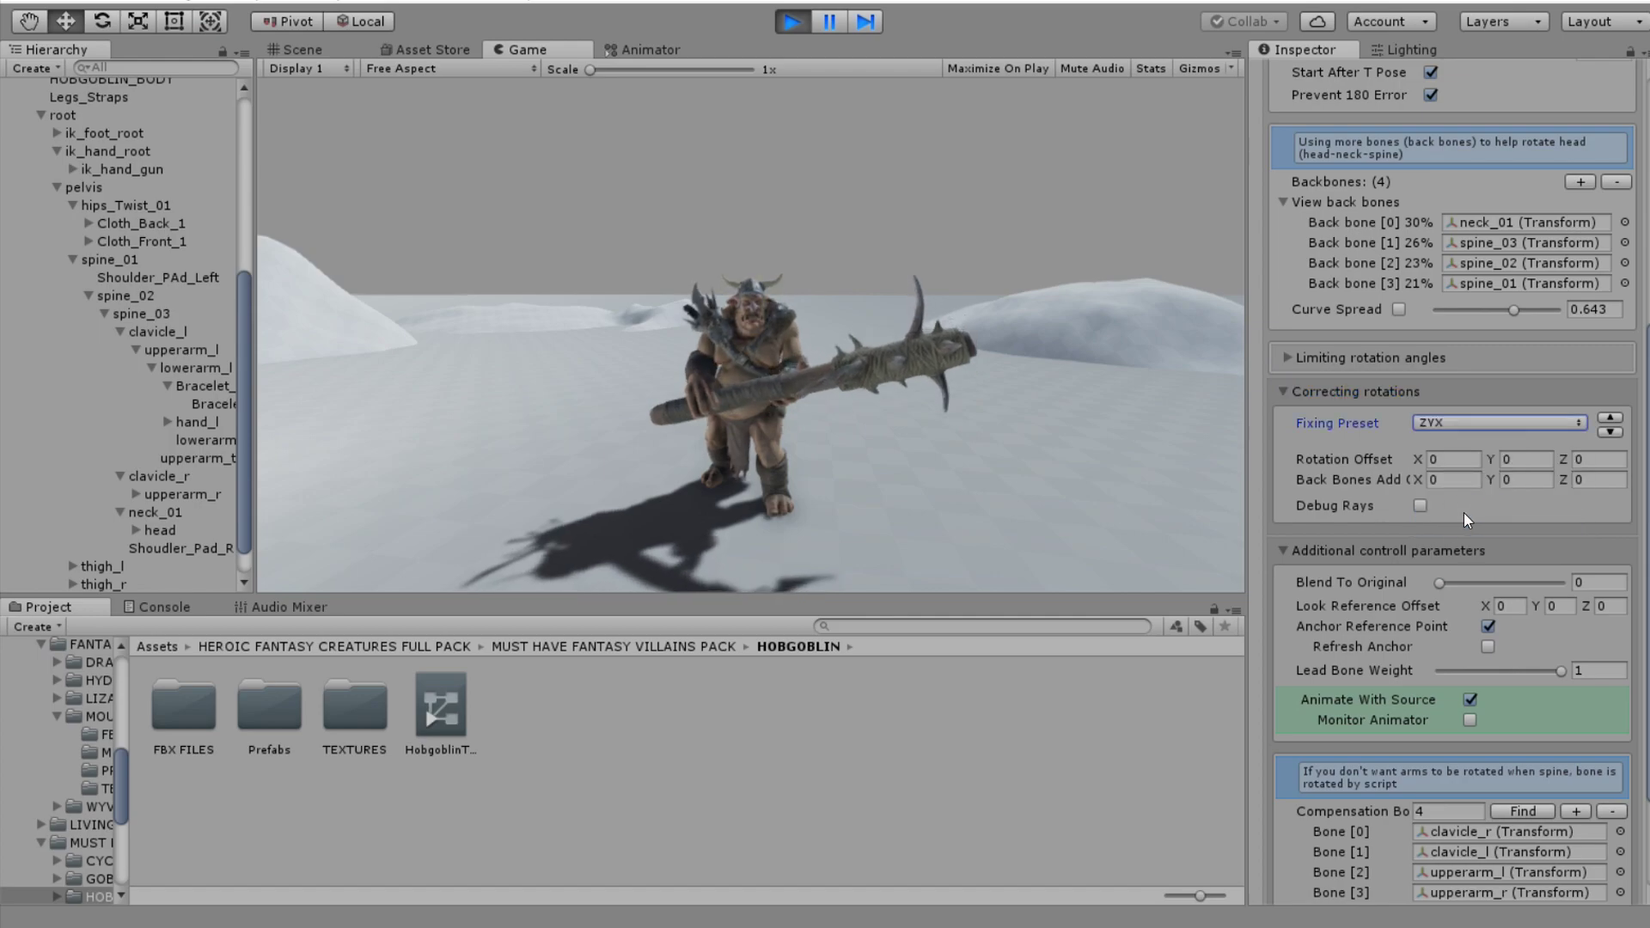
{"action": "left_click", "coordinate": [1031, 404]}
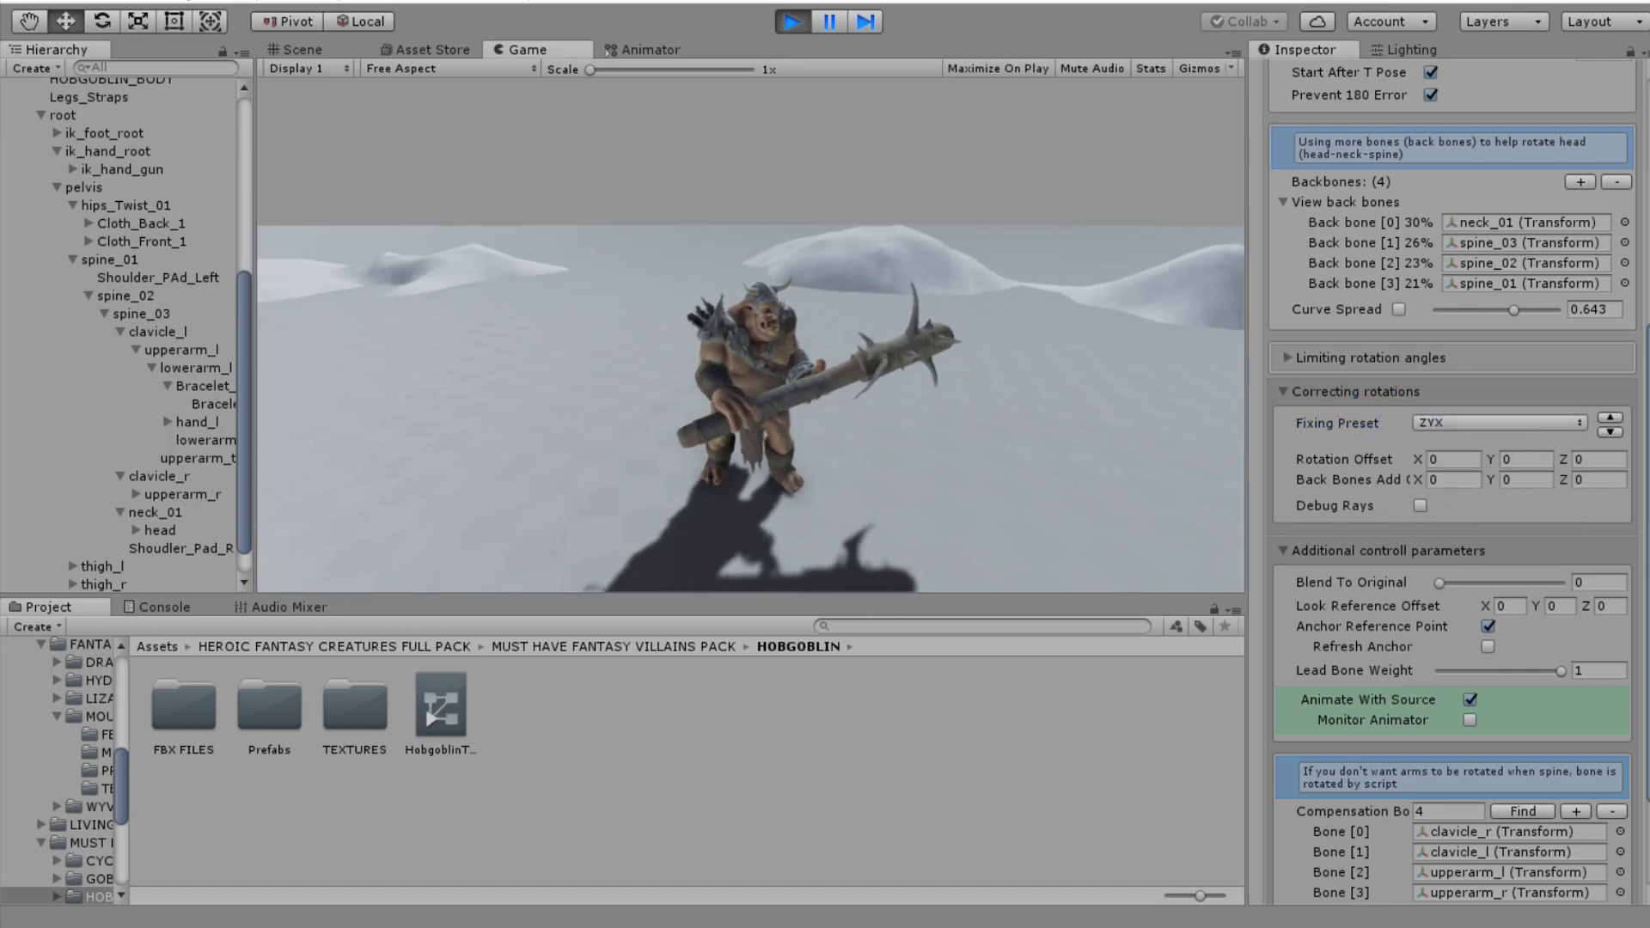
- Set the look correction's Rotation Offset X to 12.26 and the additional back bones offset Z to -1.56
{"action": "scroll", "coordinate": [1341, 447], "scroll_direction": "up", "scroll_amount": 3}
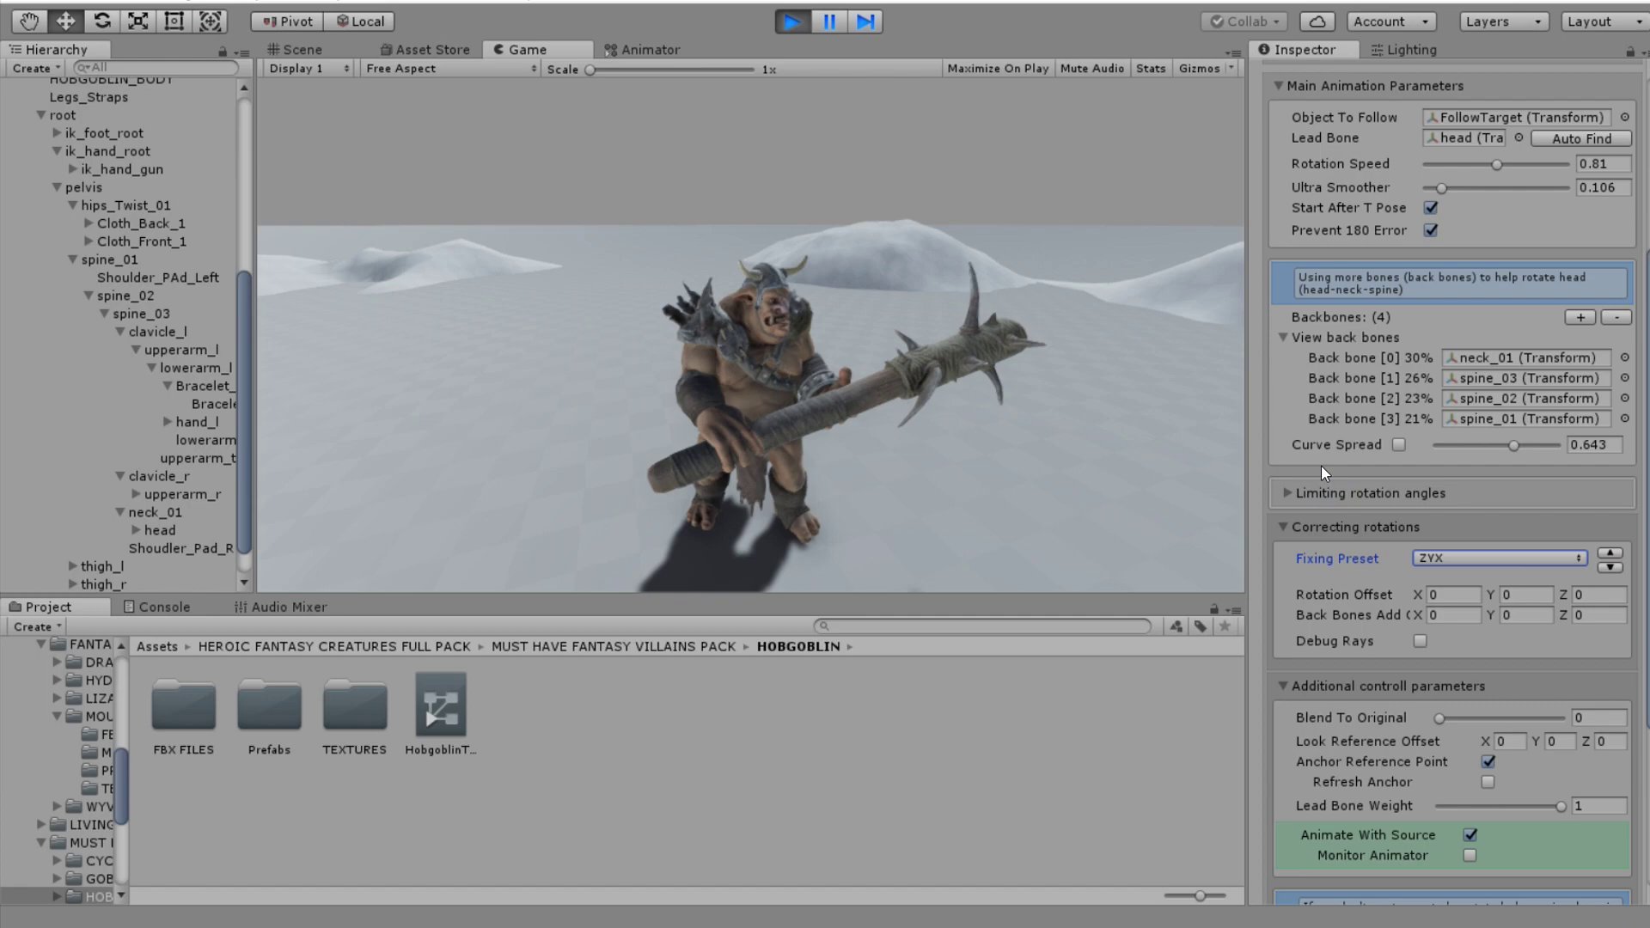
{"action": "scroll", "coordinate": [1350, 396], "scroll_direction": "up", "scroll_amount": 4}
{"action": "scroll", "coordinate": [1296, 478], "scroll_direction": "down", "scroll_amount": 5}
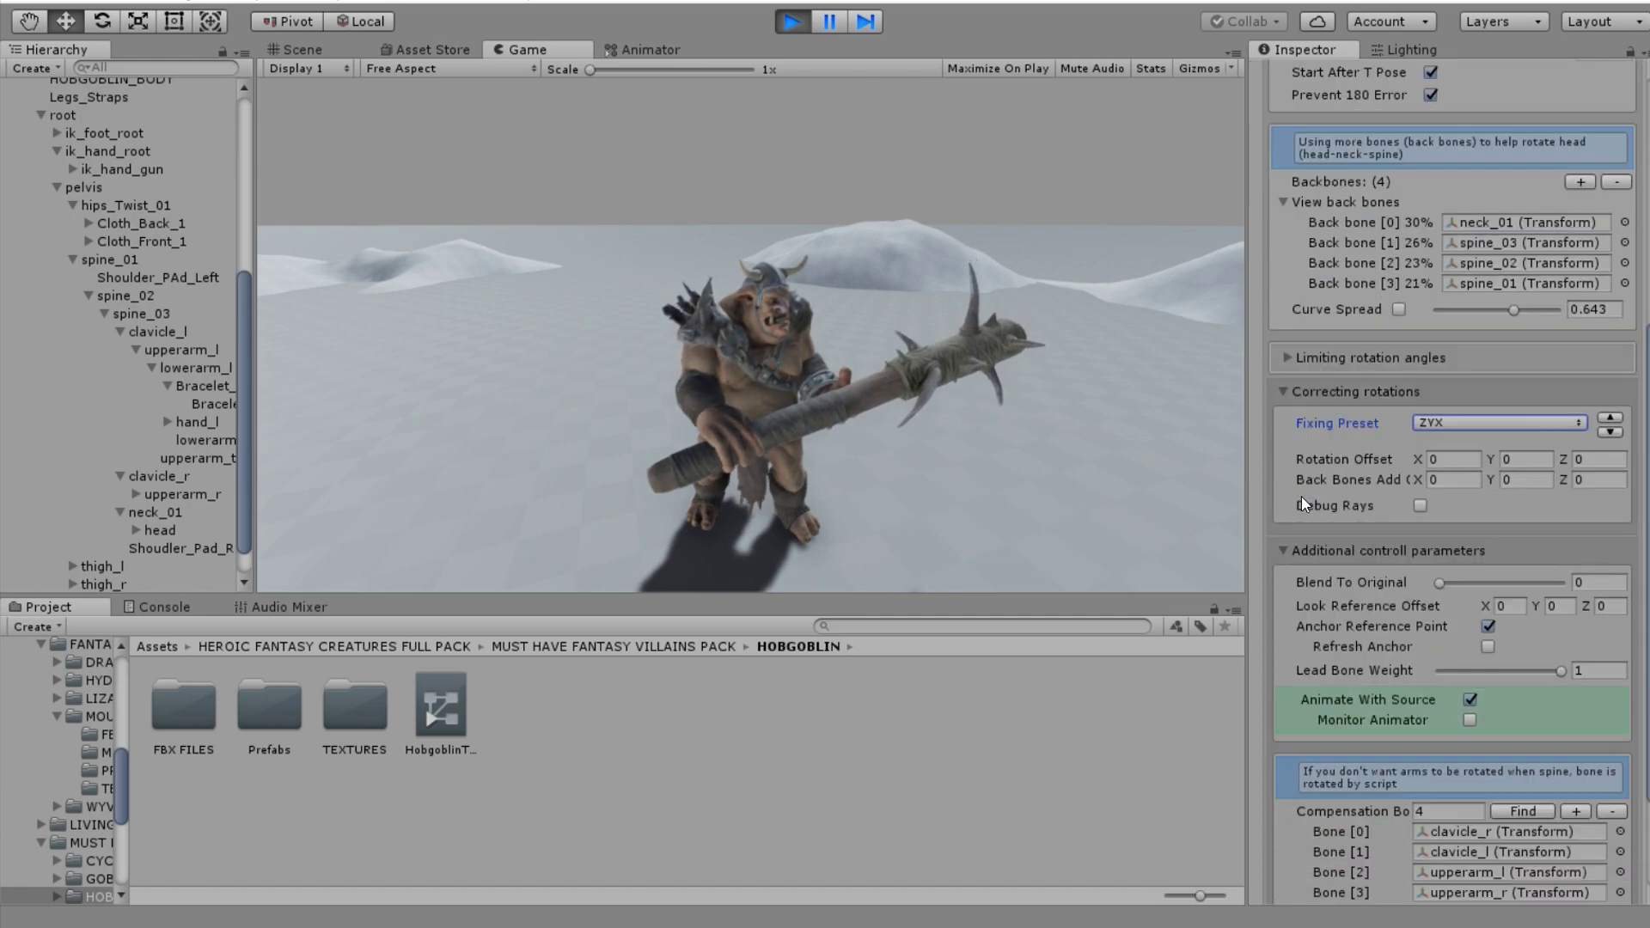
{"action": "left_click_drag", "start_coordinate": [1439, 582], "coordinate": [1296, 574]}
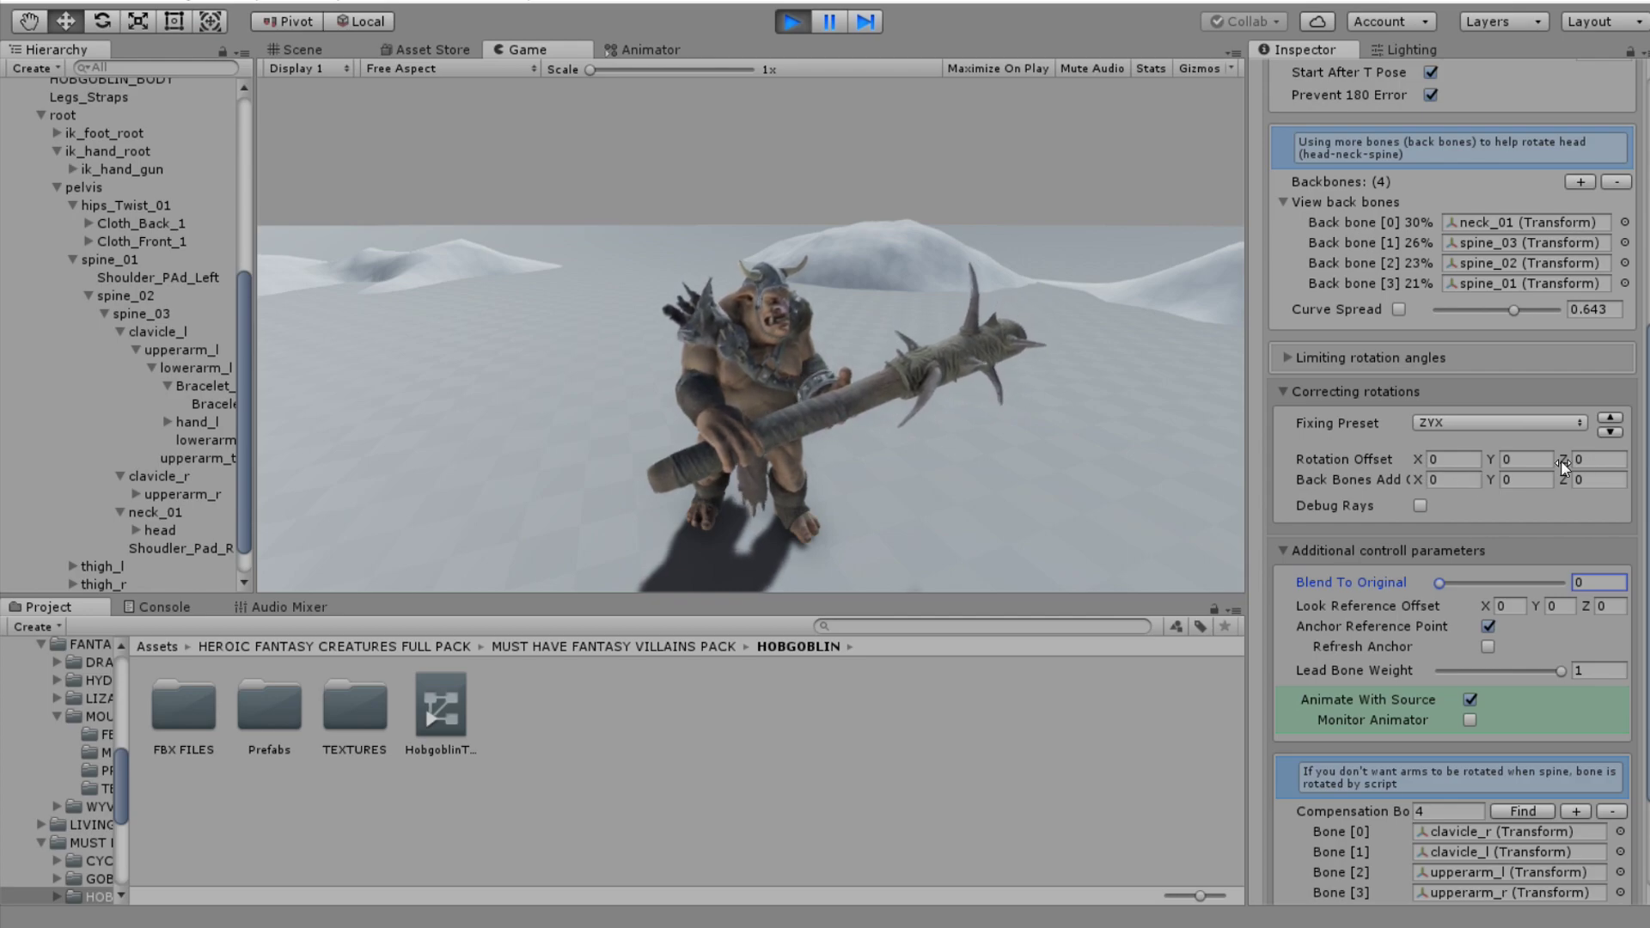
{"action": "left_click_drag", "start_coordinate": [1516, 460], "coordinate": [1164, 468]}
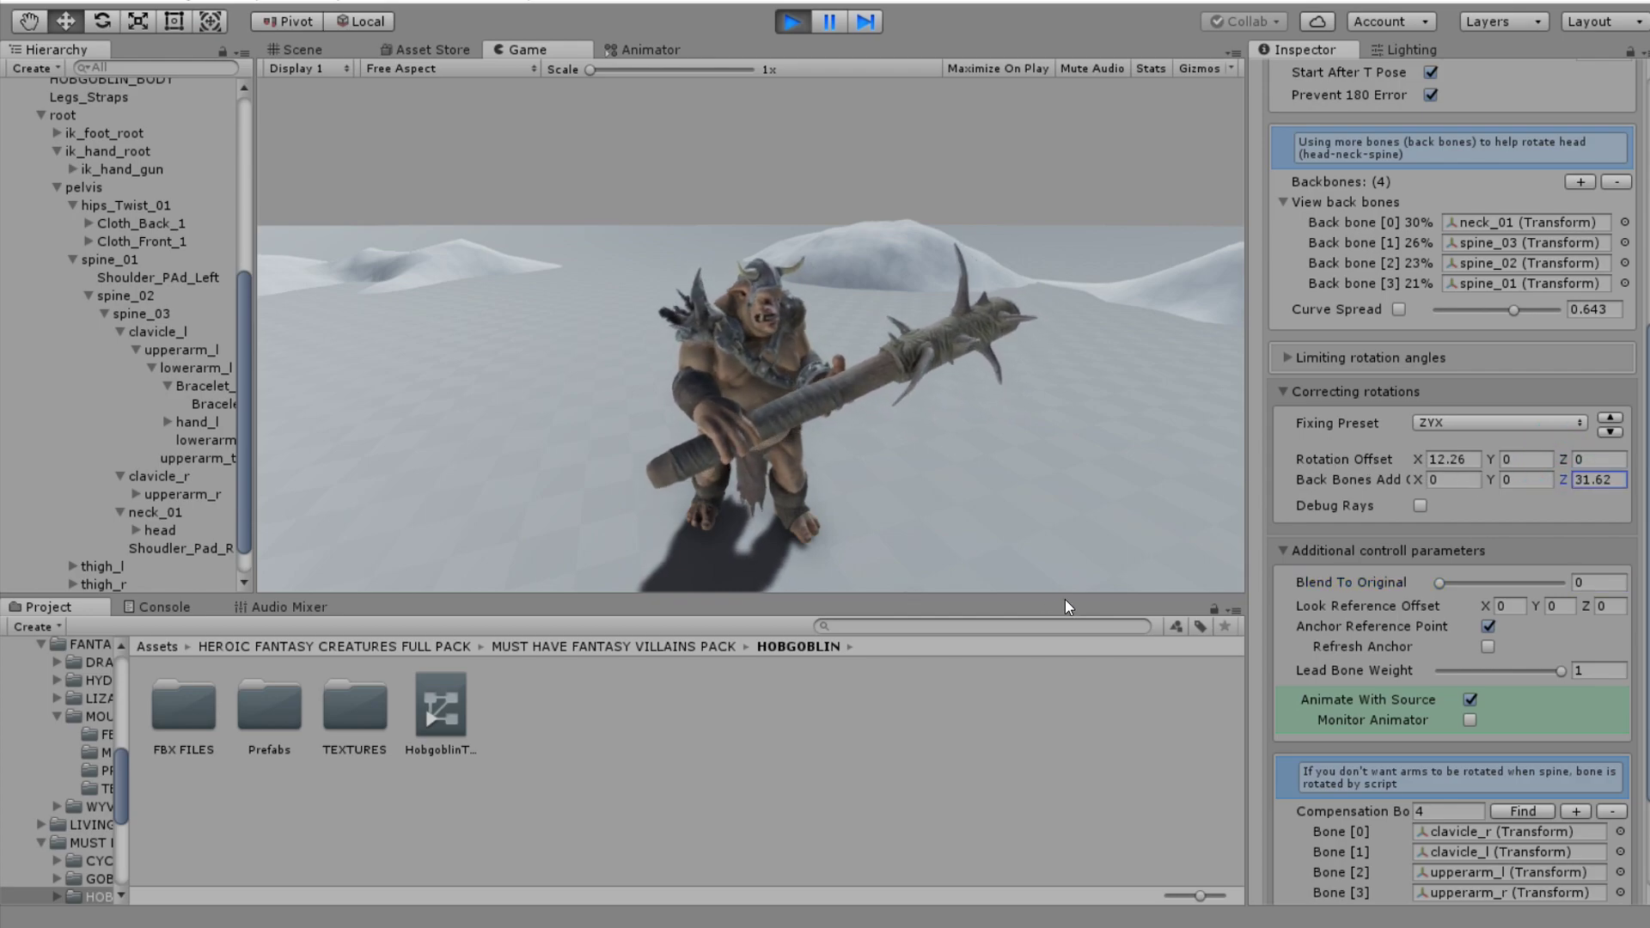
{"action": "left_click_drag", "start_coordinate": [1065, 602], "coordinate": [465, 477]}
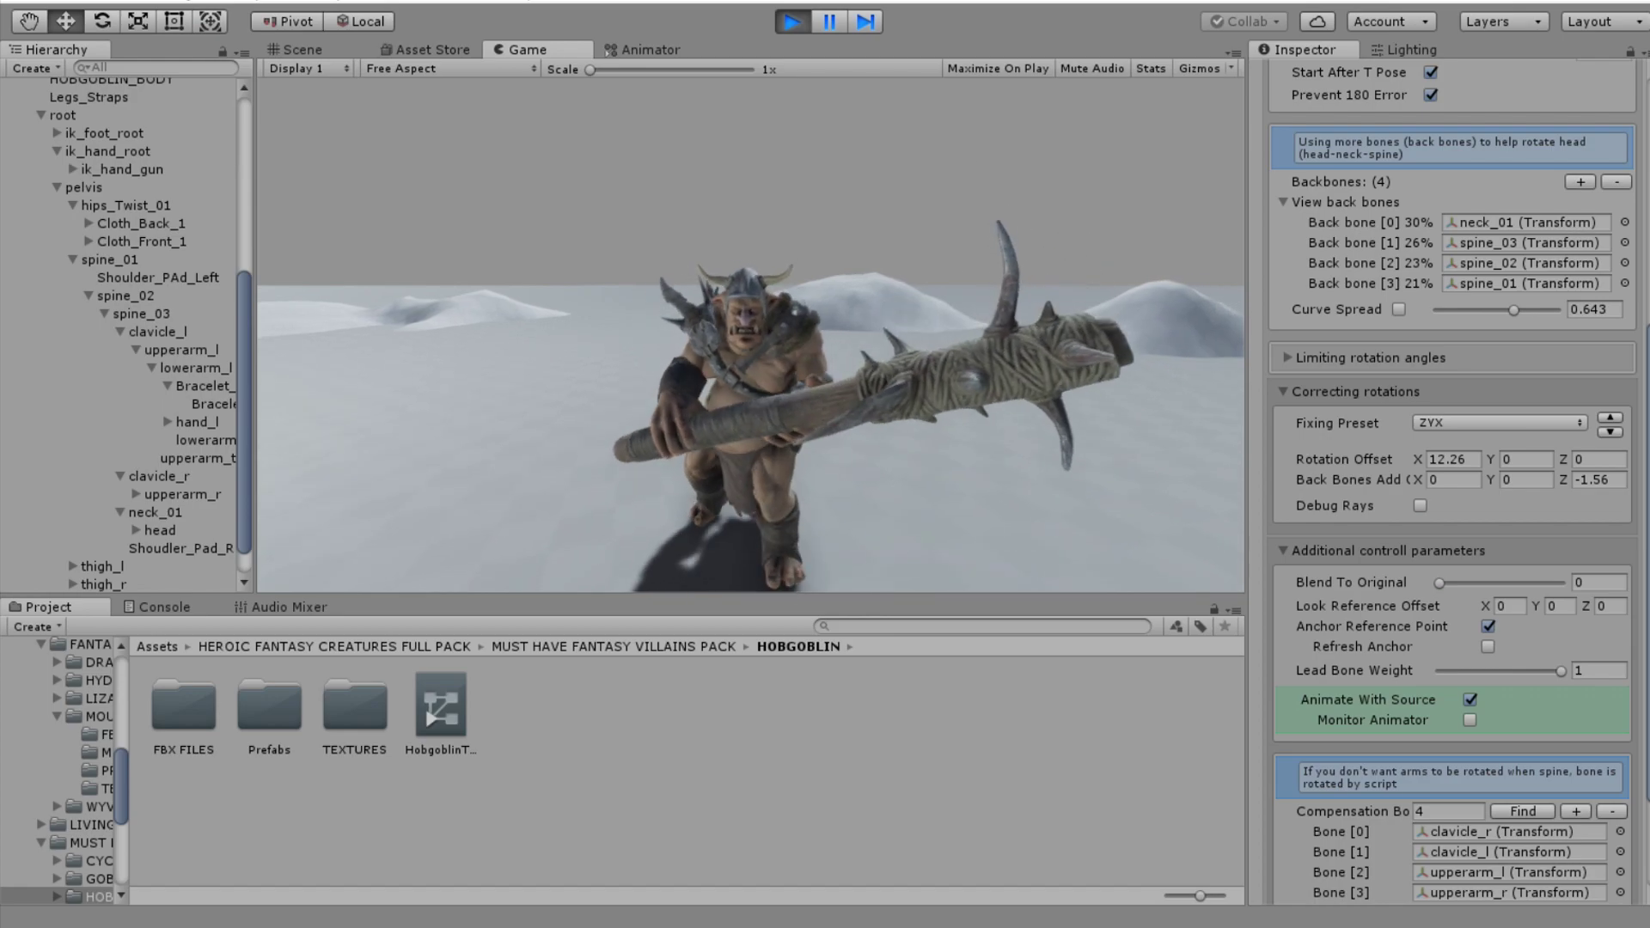
- Try the arm compensation at full weight, then set Compensation Weight to 0.398 and enable position compensation
{"action": "scroll", "coordinate": [1504, 634], "scroll_direction": "down", "scroll_amount": 3}
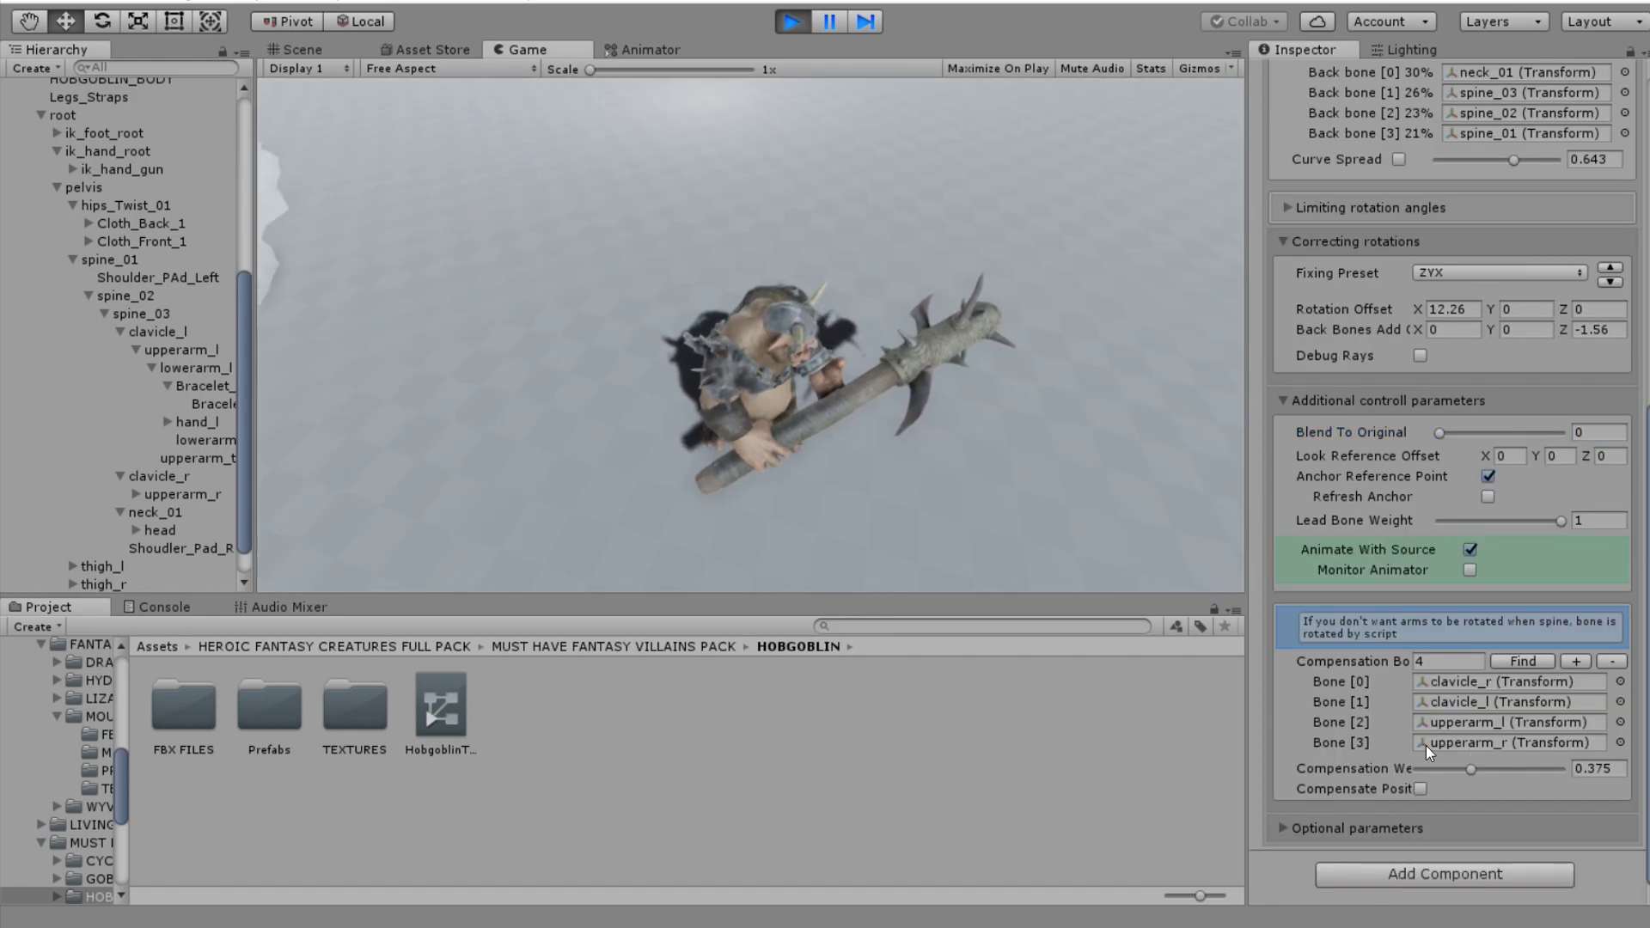
{"action": "left_click_drag", "start_coordinate": [1471, 768], "coordinate": [1566, 770]}
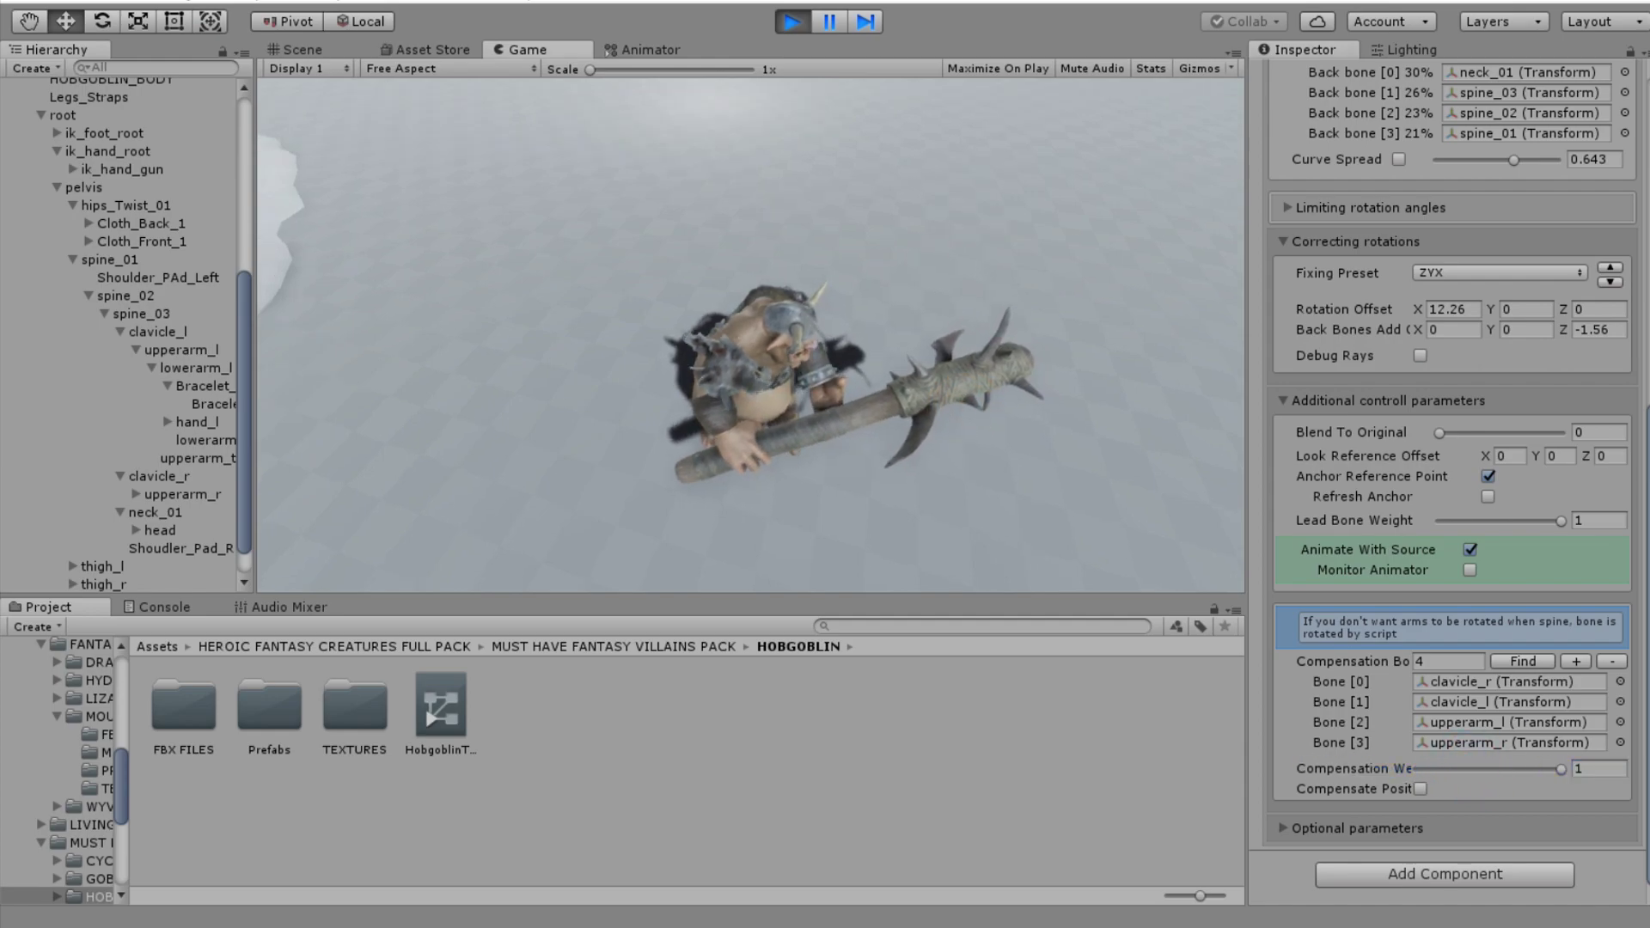
{"action": "mouse_move", "coordinate": [1479, 767]}
{"action": "left_mouse_down"}
{"action": "mouse_move", "coordinate": [1378, 769]}
{"action": "mouse_move", "coordinate": [1552, 772]}
{"action": "mouse_move", "coordinate": [1417, 771]}
{"action": "mouse_move", "coordinate": [1472, 770]}
{"action": "left_mouse_up"}
{"action": "left_click", "coordinate": [1421, 788]}
{"action": "left_click", "coordinate": [1330, 698]}
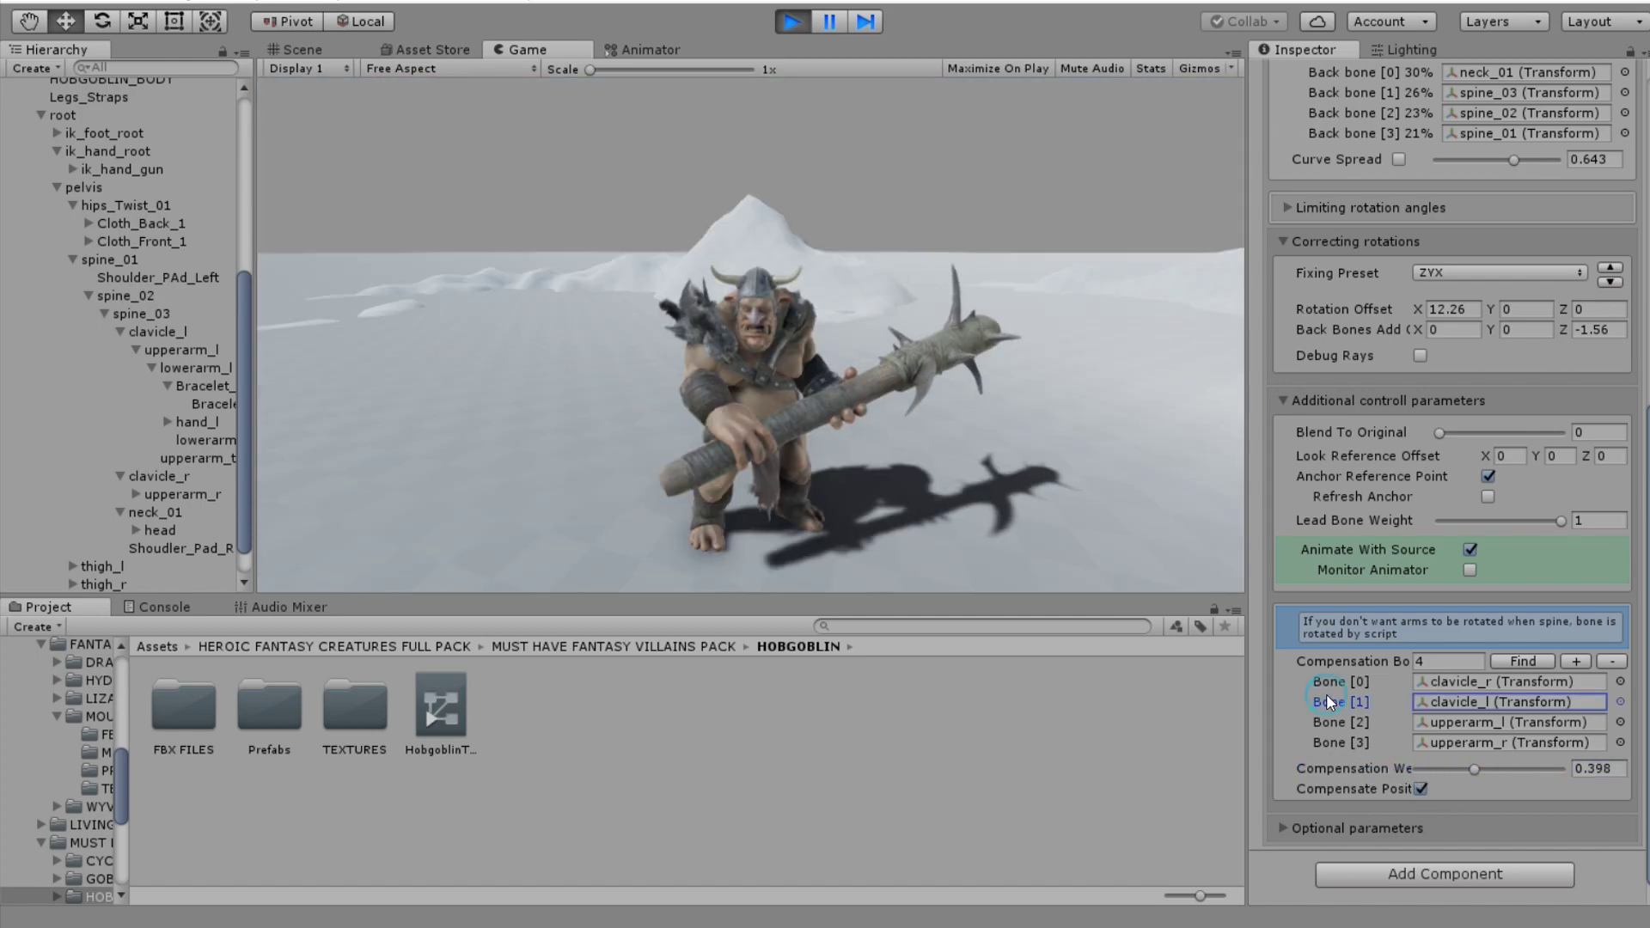
- Set the symmetric horizontal clamp to 62°, X Elastic Range to 28.4, Rotation Speed to 0.89 and Ultra Smoother to 0.171
{"action": "scroll", "coordinate": [1426, 564], "scroll_direction": "up", "scroll_amount": 3}
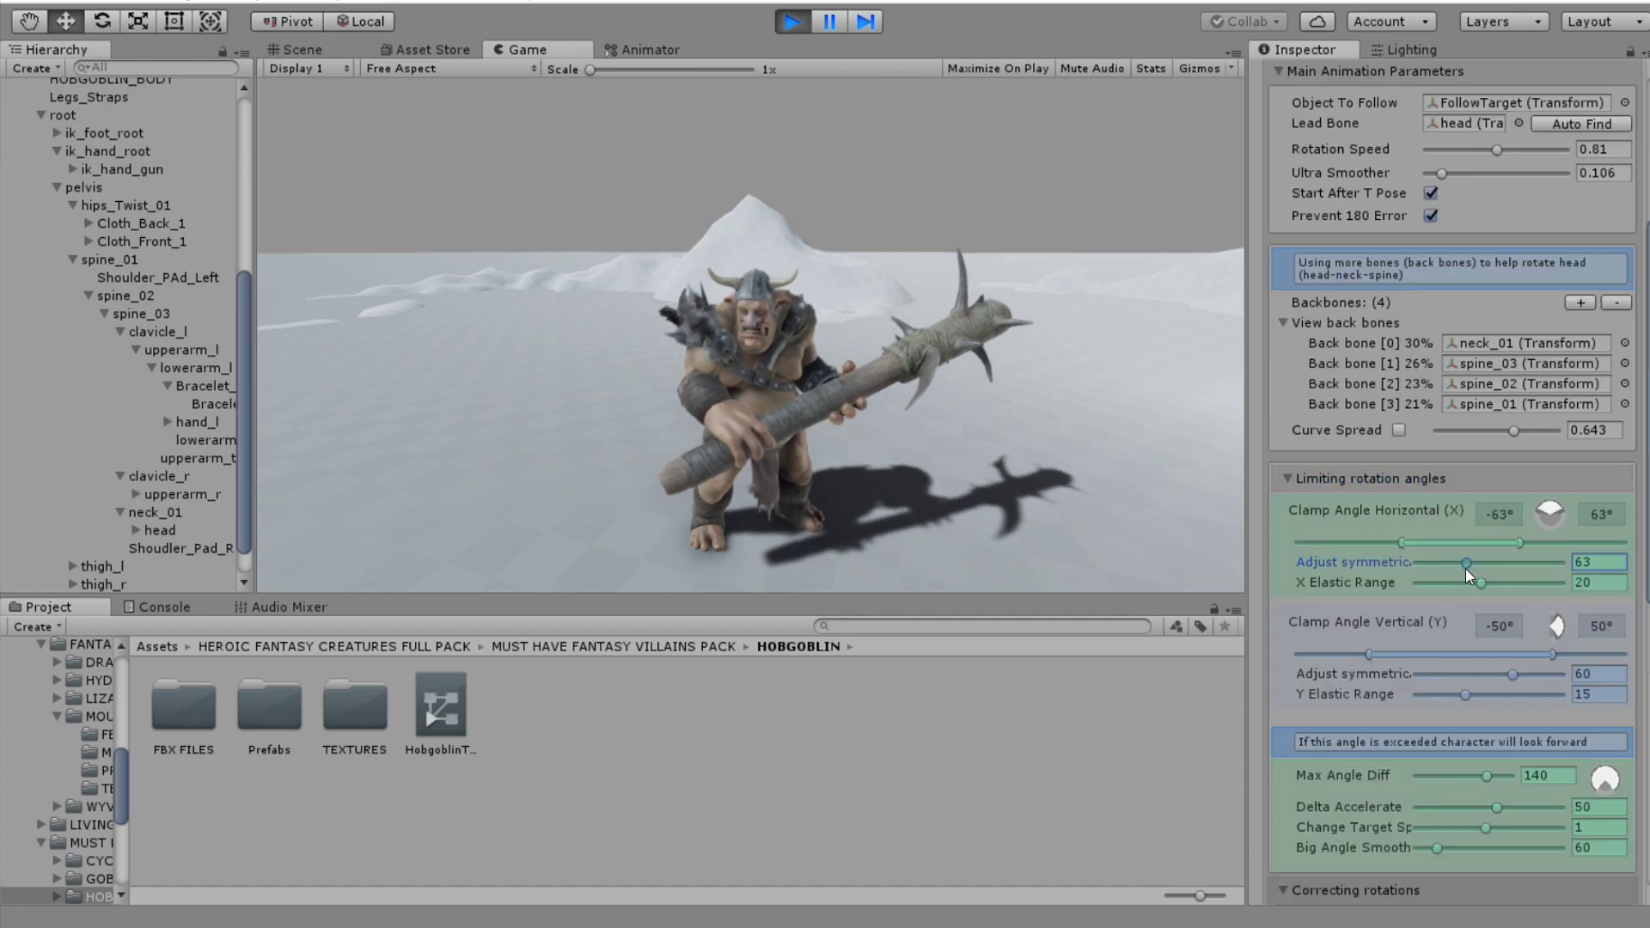
{"action": "left_click_drag", "start_coordinate": [1486, 584], "coordinate": [1507, 585]}
{"action": "scroll", "coordinate": [1503, 776], "scroll_direction": "up", "scroll_amount": 3}
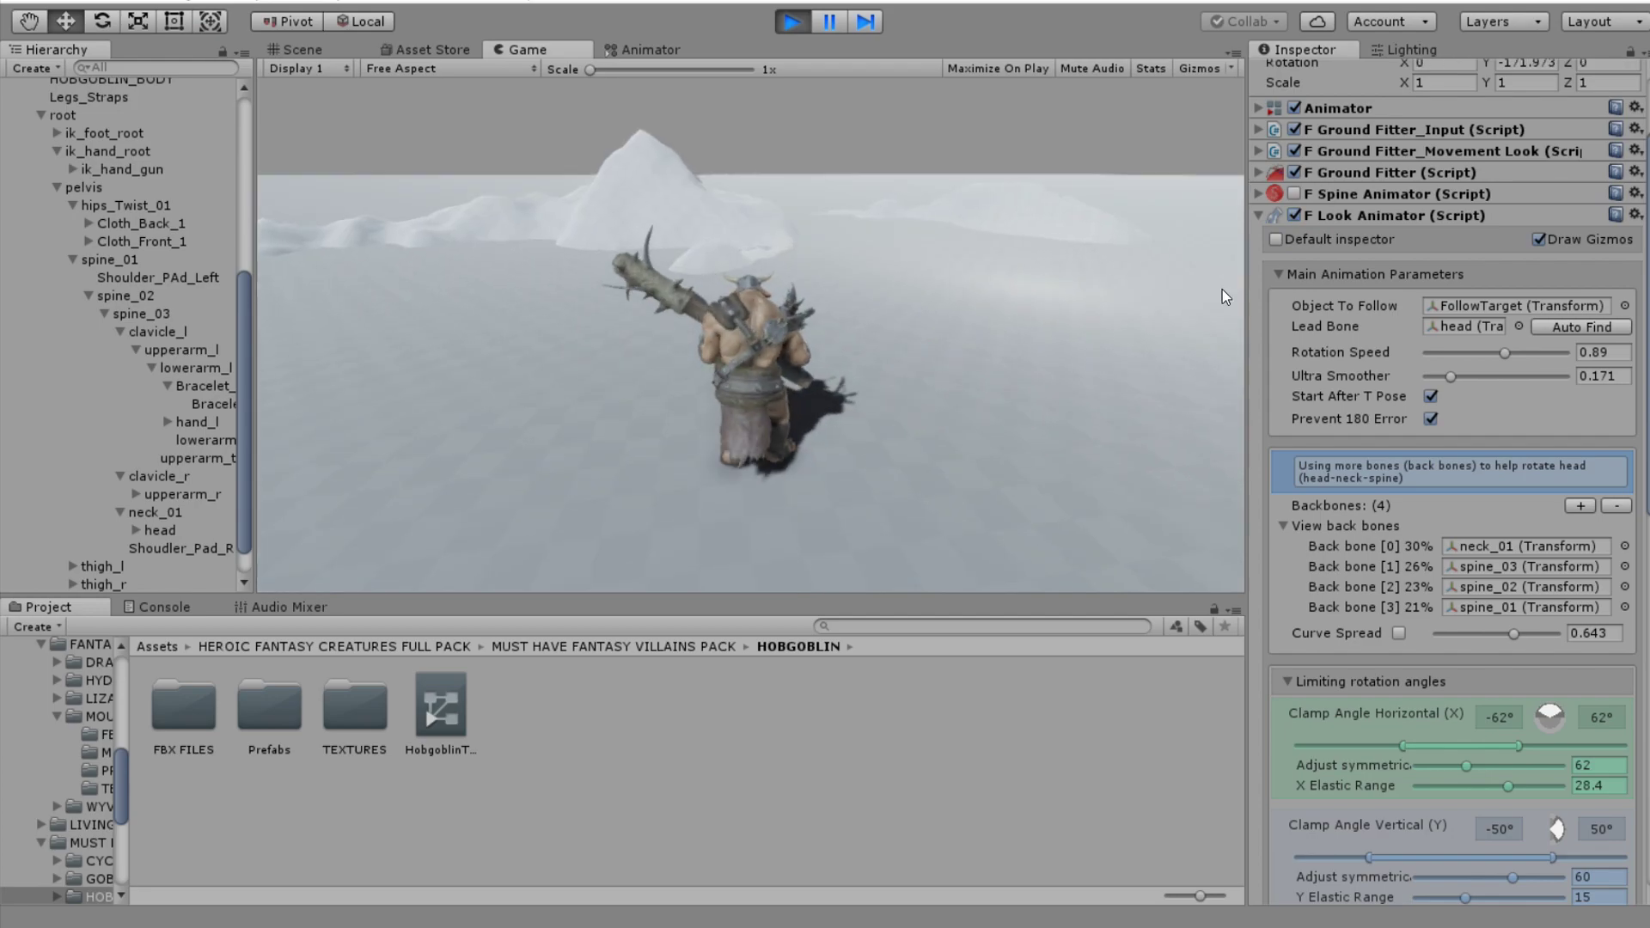
- Copy the F Look Animator's play-mode values, stop the game, and paste them onto the same component to keep the tuning
{"action": "right_click", "coordinate": [1347, 222]}
{"action": "left_click", "coordinate": [1422, 337]}
{"action": "key", "text": "ctrl+p"}
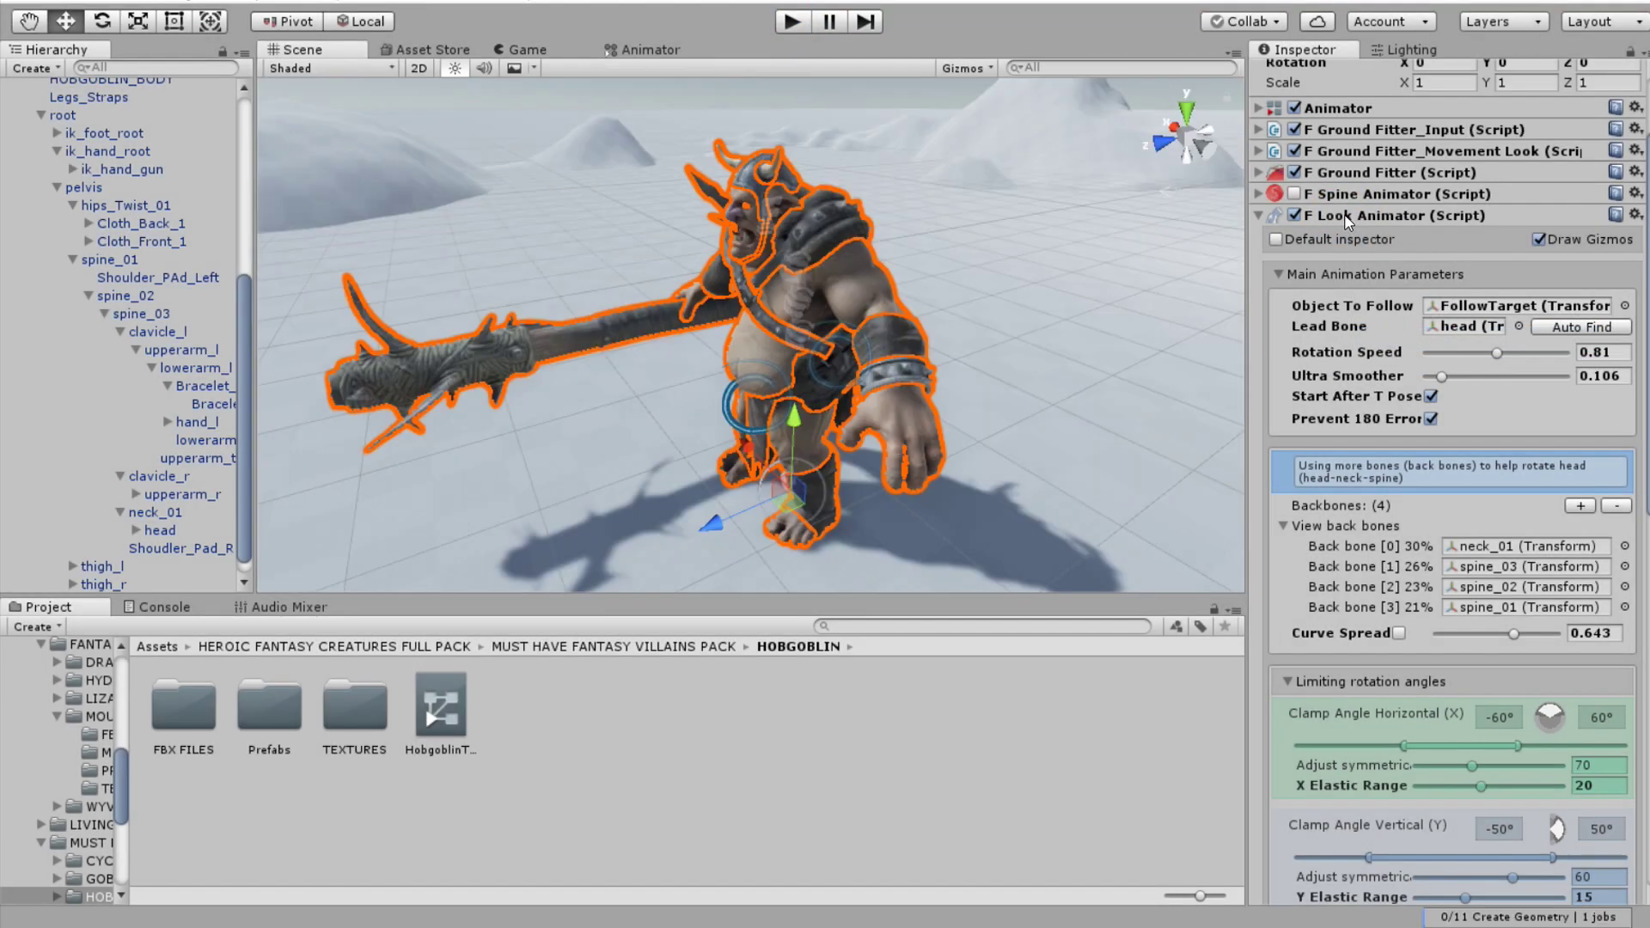
{"action": "right_click", "coordinate": [1358, 219]}
{"action": "left_click", "coordinate": [1499, 389]}
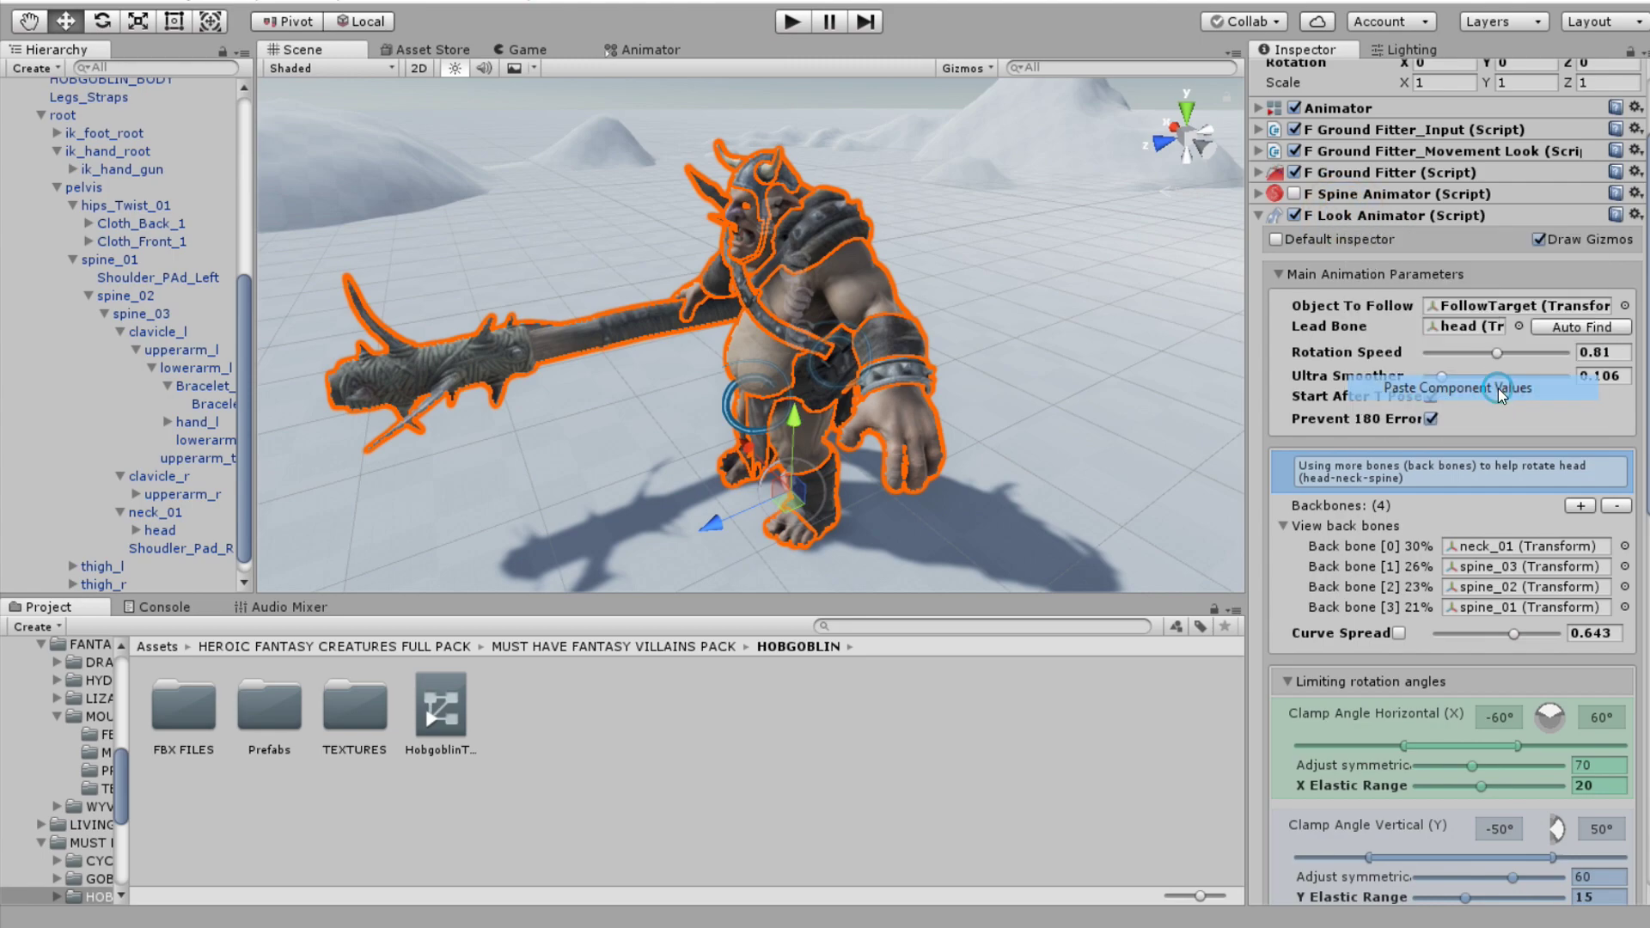
- Play the scene again, enable the F Spine Animator, and walk the hobgoblin around to test it together with the Look Animator
{"action": "left_click", "coordinate": [789, 24]}
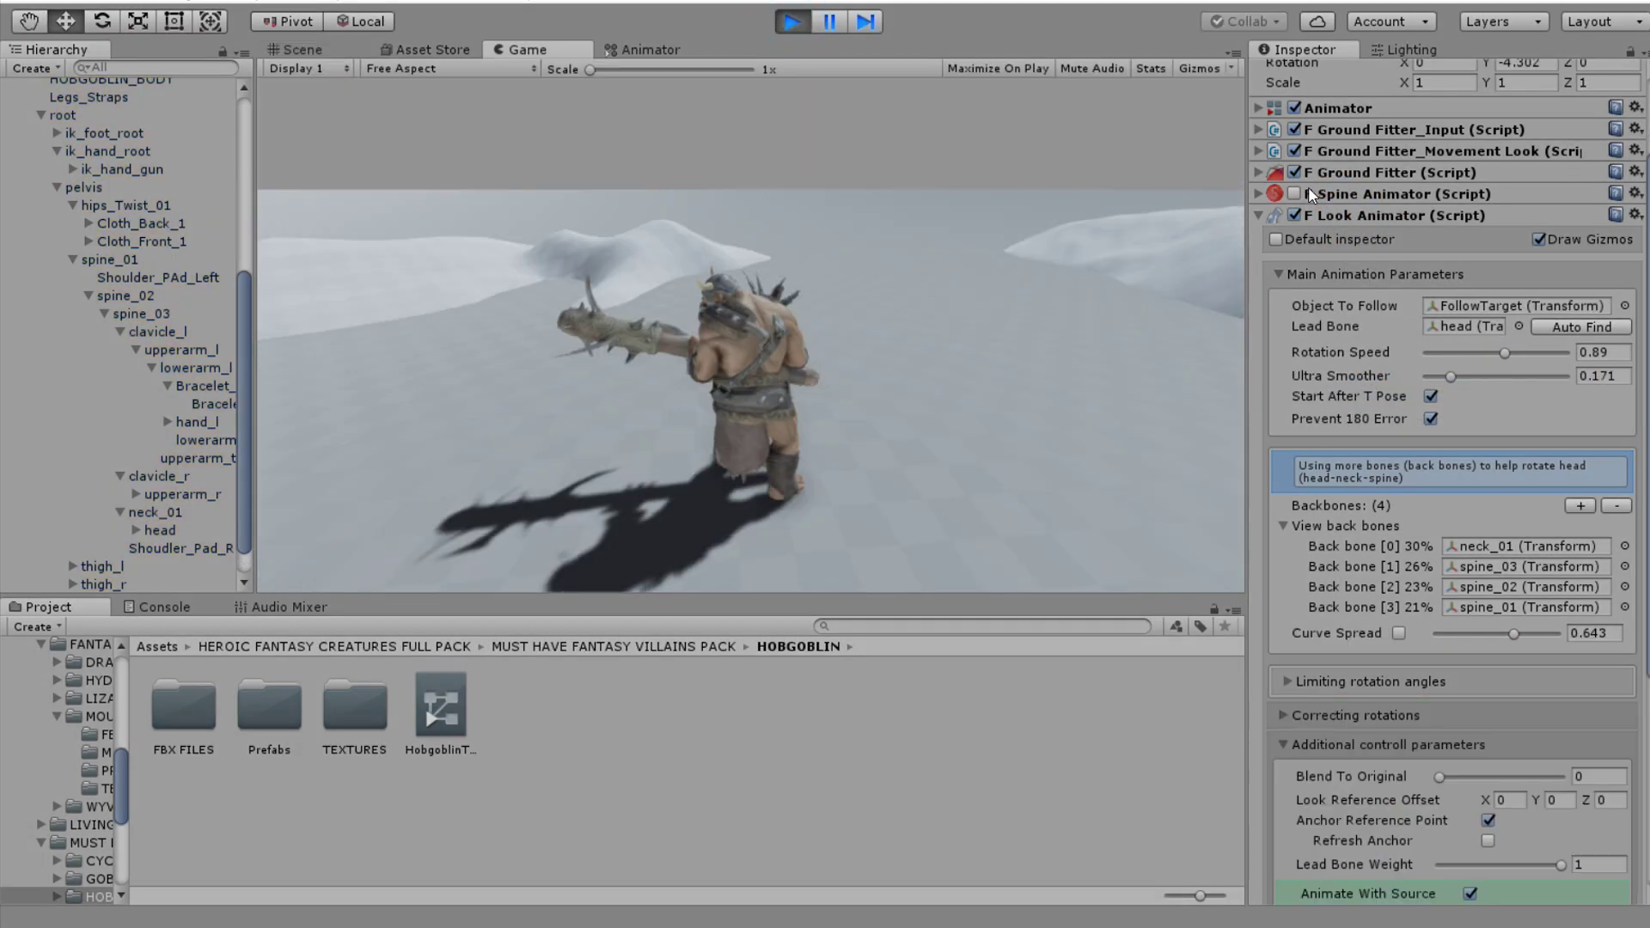
{"action": "key", "text": "s"}
{"action": "key", "text": "w"}
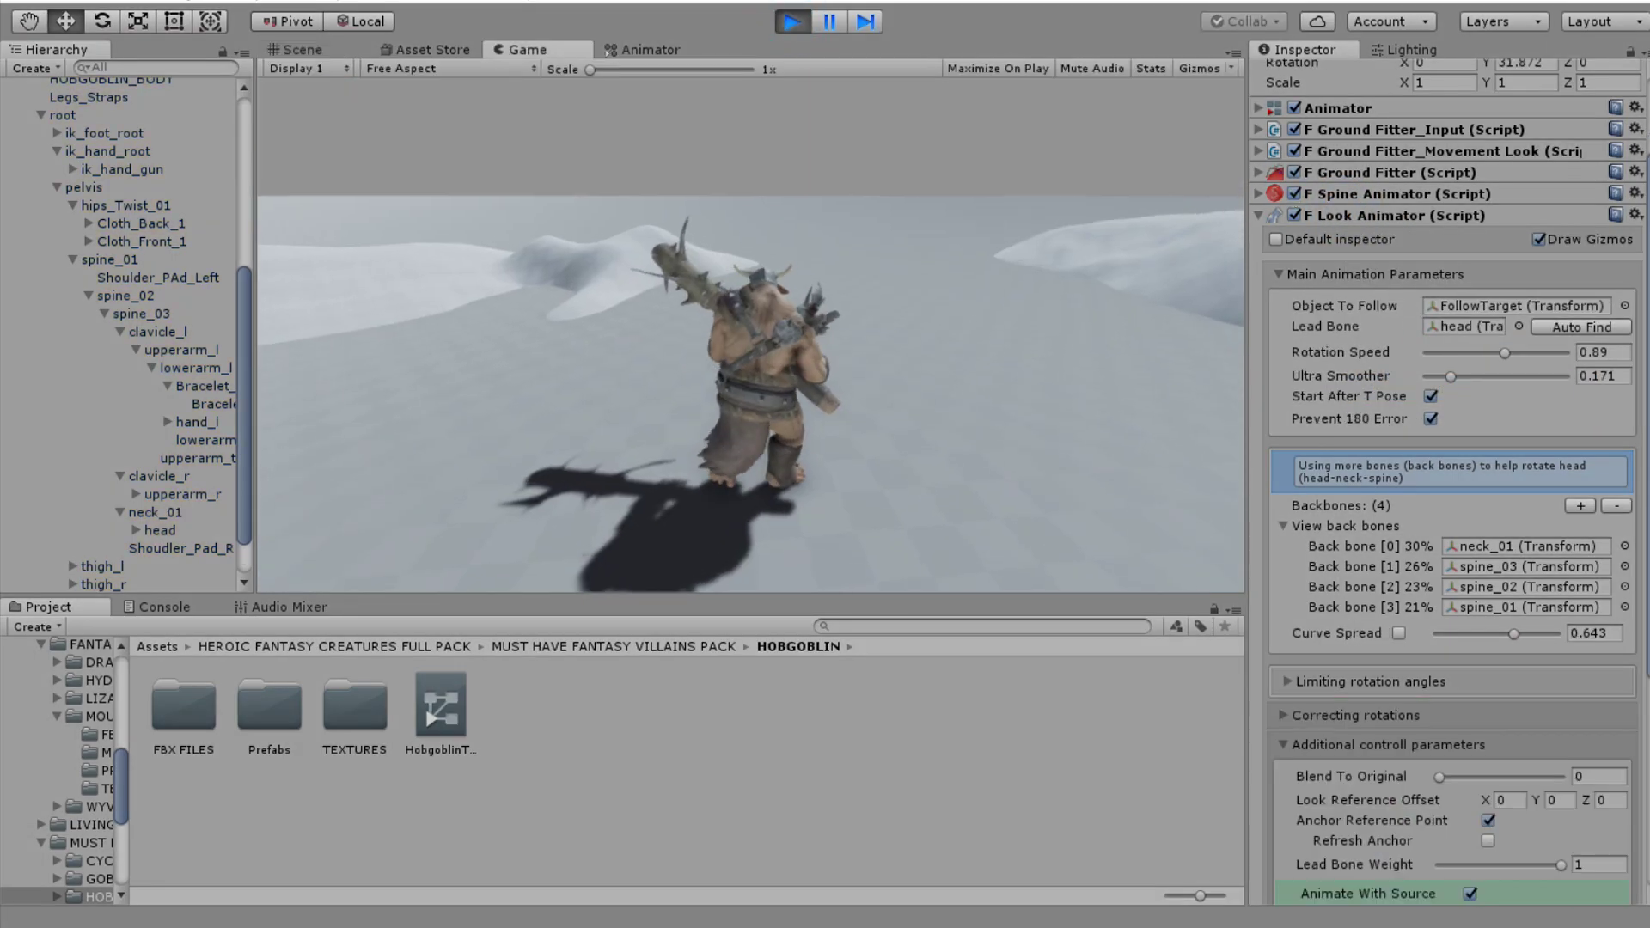
{"action": "key", "text": "s"}
{"action": "key", "text": "w"}
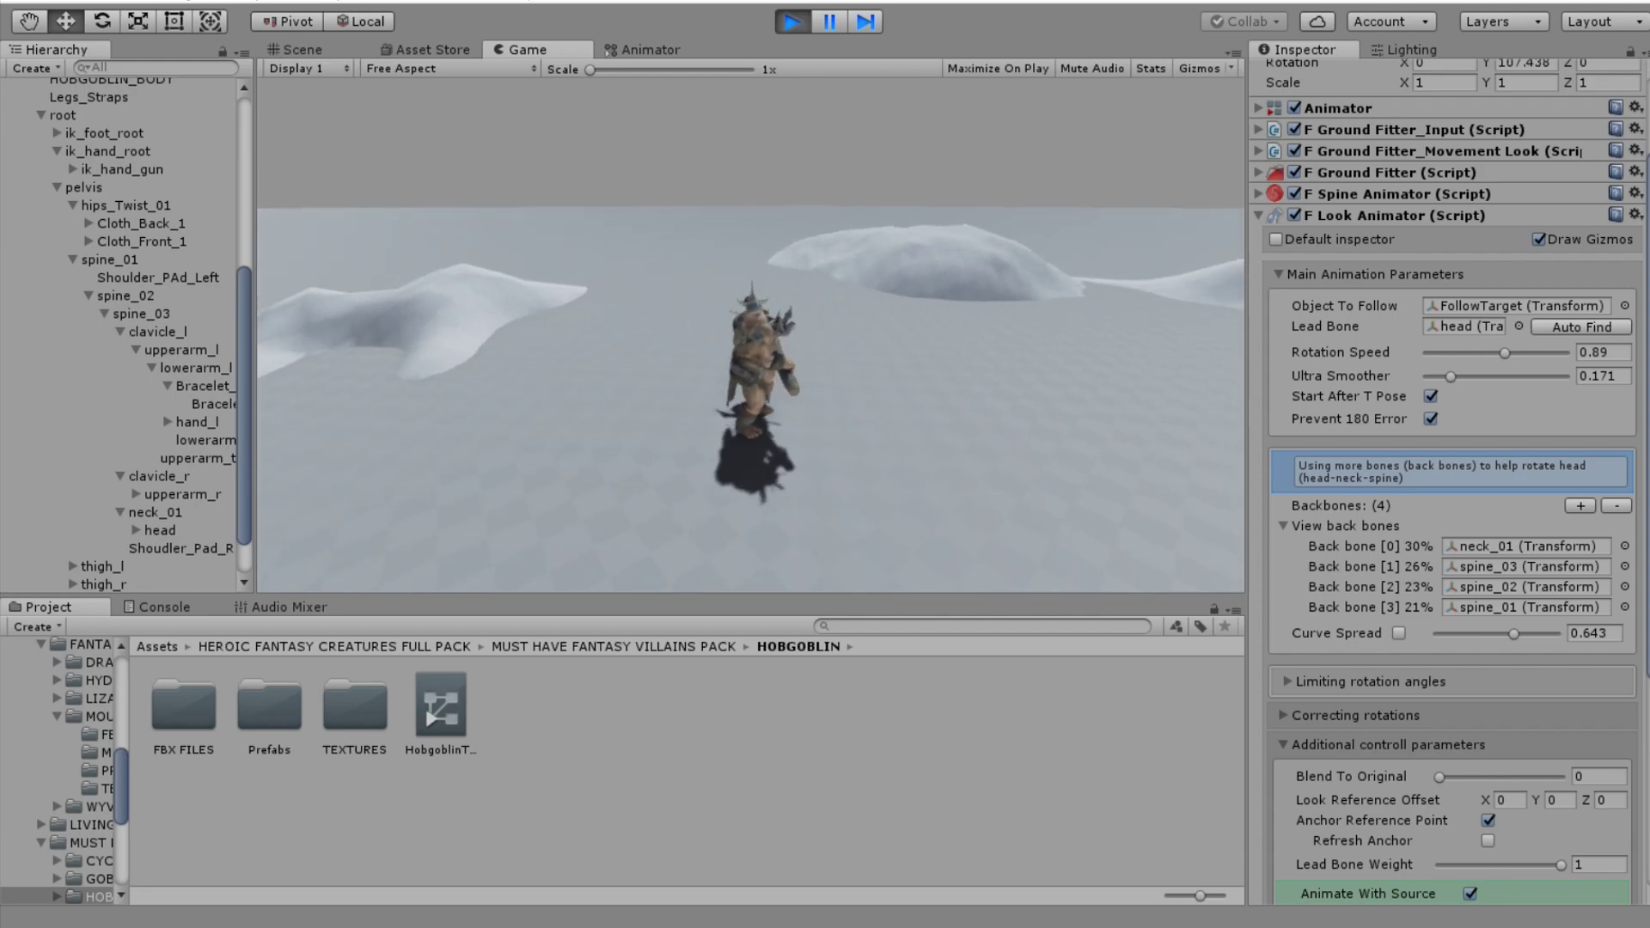